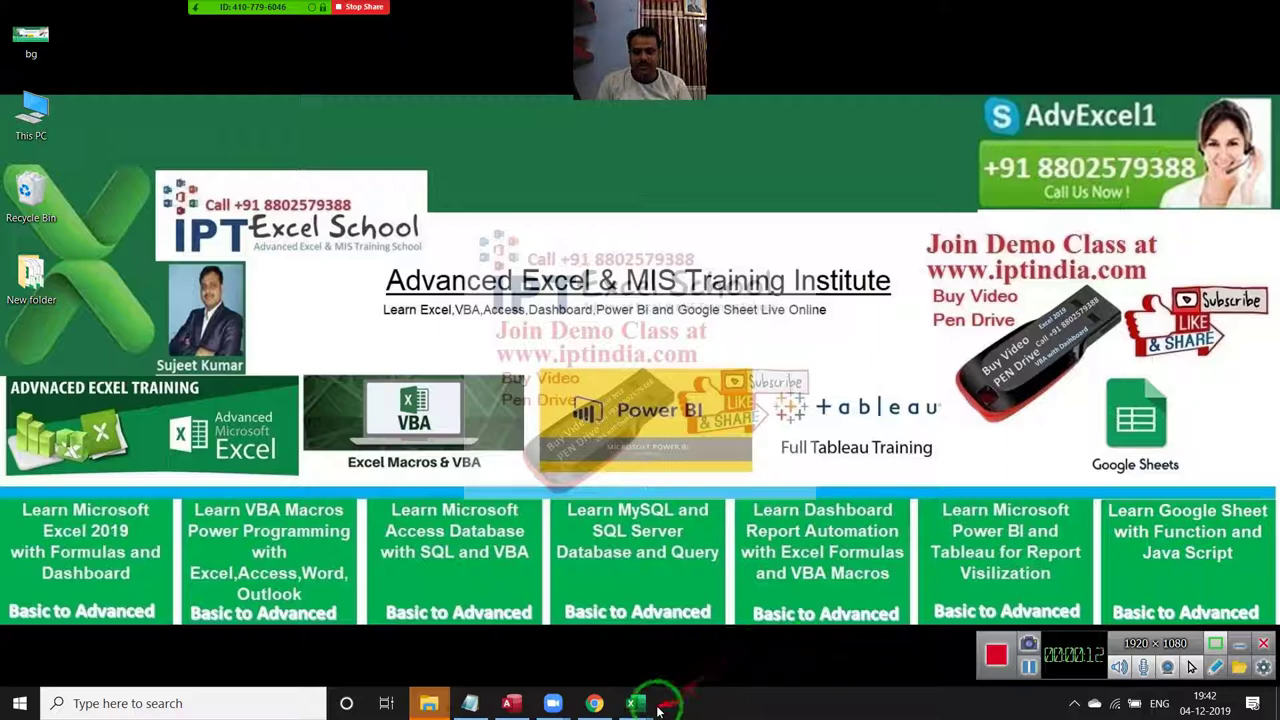
Open Book1's Visual Basic editor from the Developer tab, maximize it, and insert a new Module1.
mouse_move(634, 703)
left_click(571, 652)
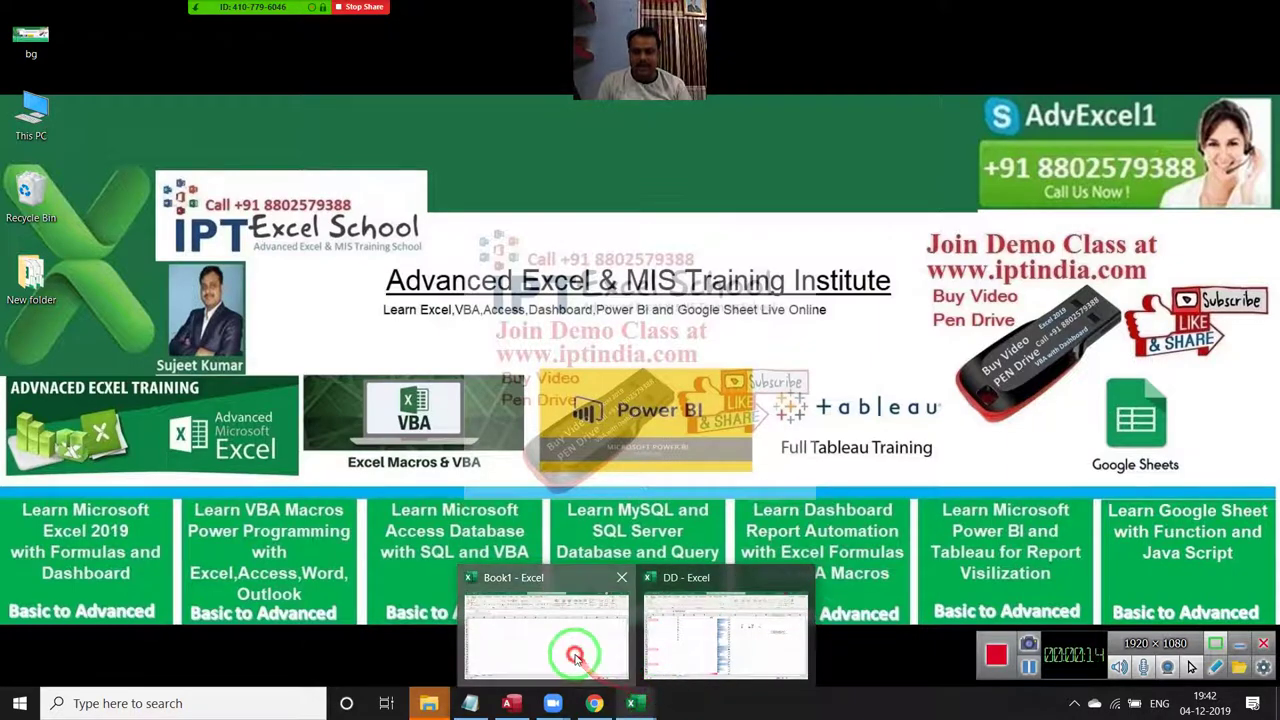
left_click(460, 41)
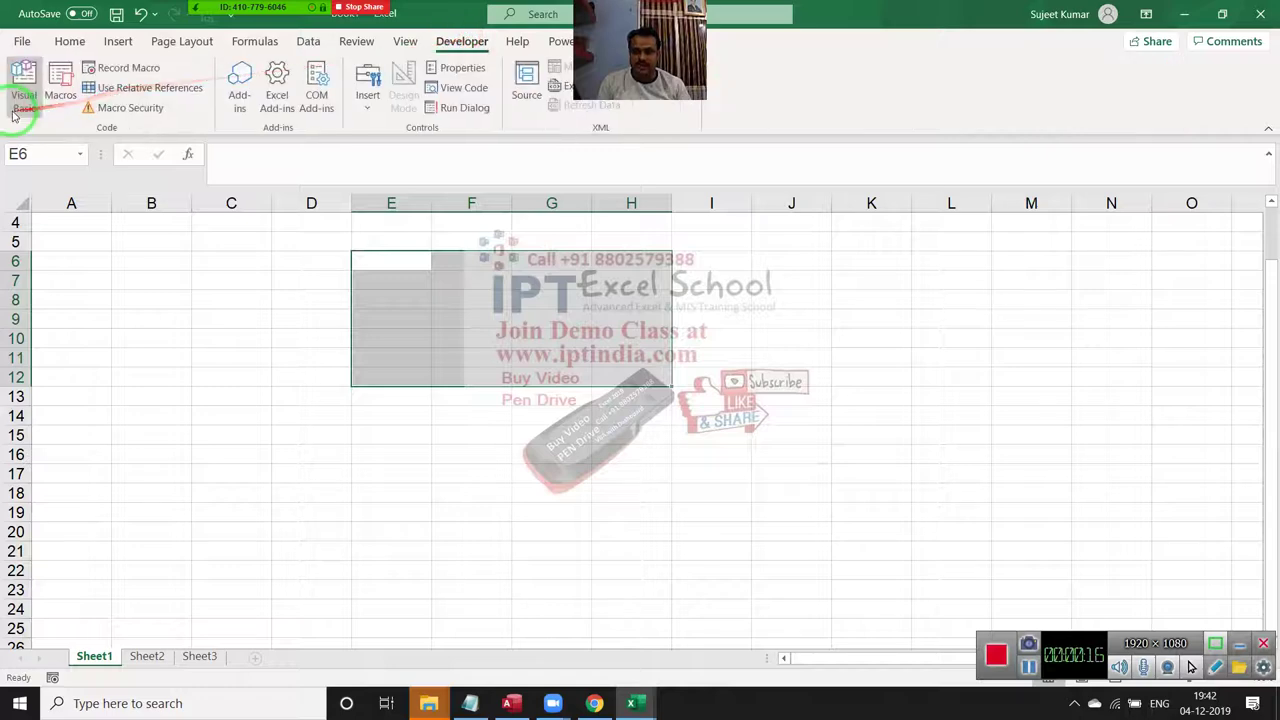
left_click(22, 88)
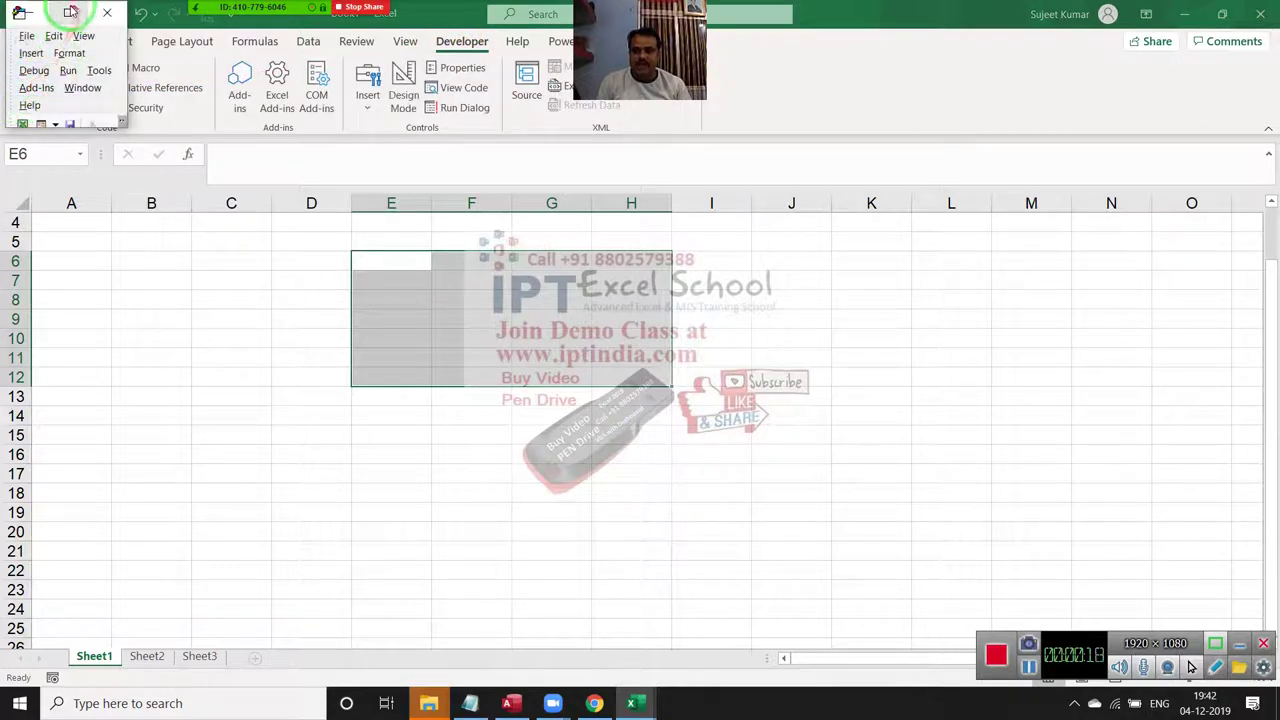
left_click(67, 12)
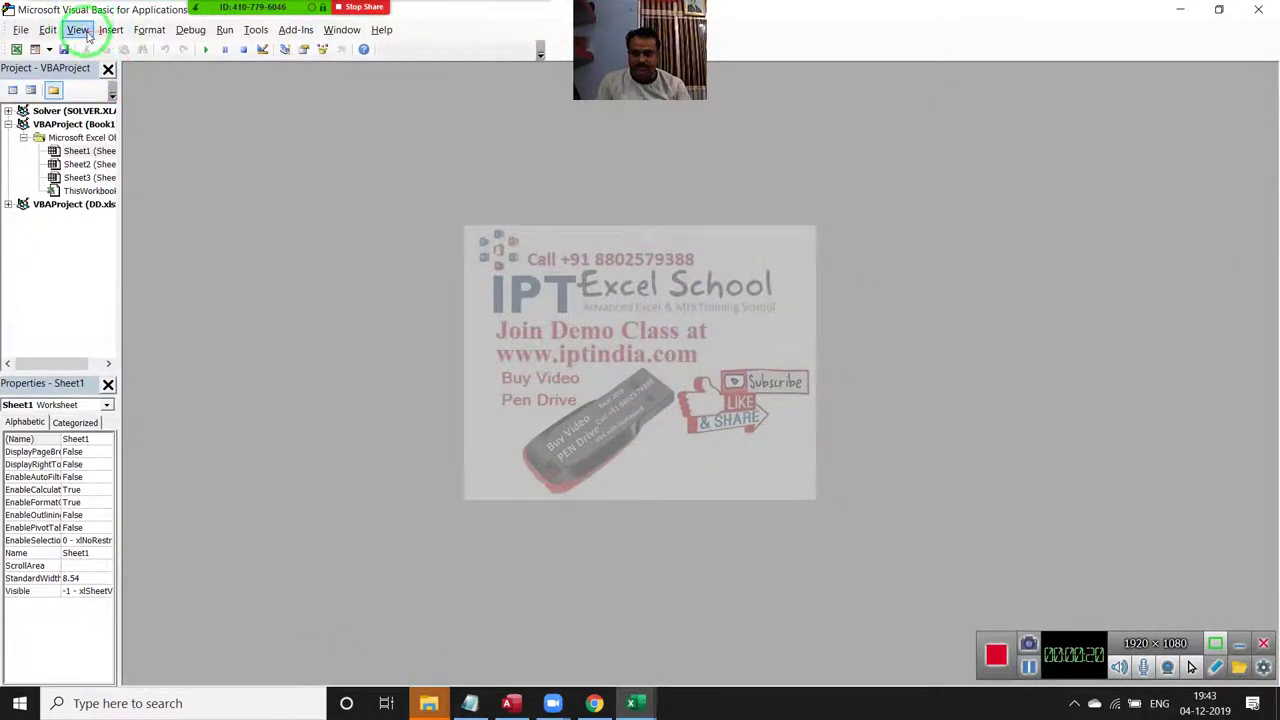
left_click(110, 30)
left_click(127, 84)
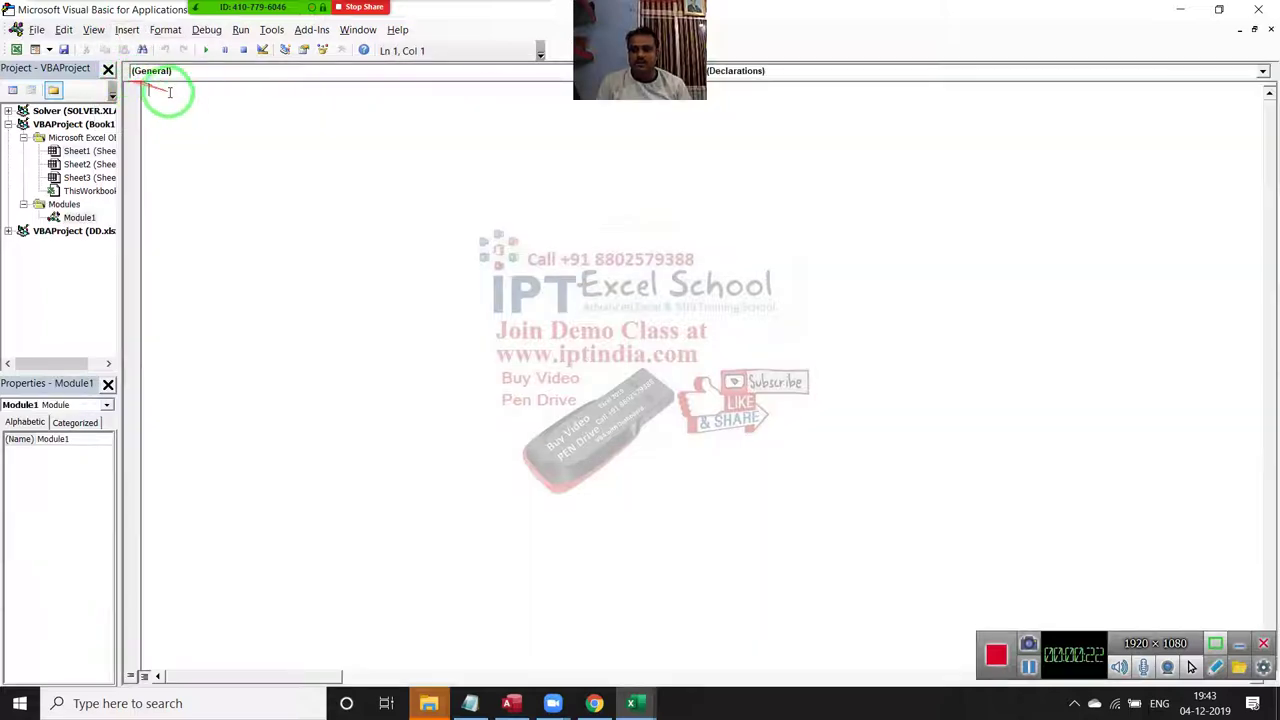
Type the notes Application, Workbook, Sheets, Range and SUB RR, highlighting the Workbook and Sheets lines.
type("Application")
type("Workbook")
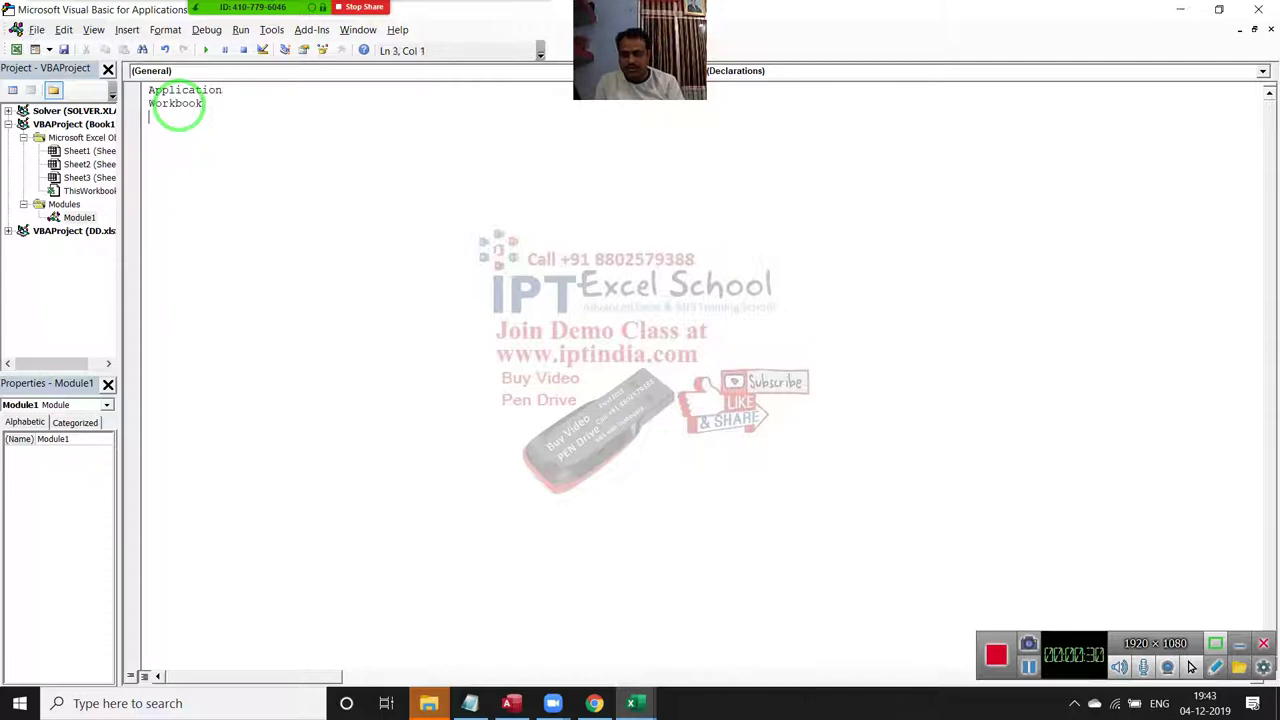
type("eets")
key("Tab")
type("Range")
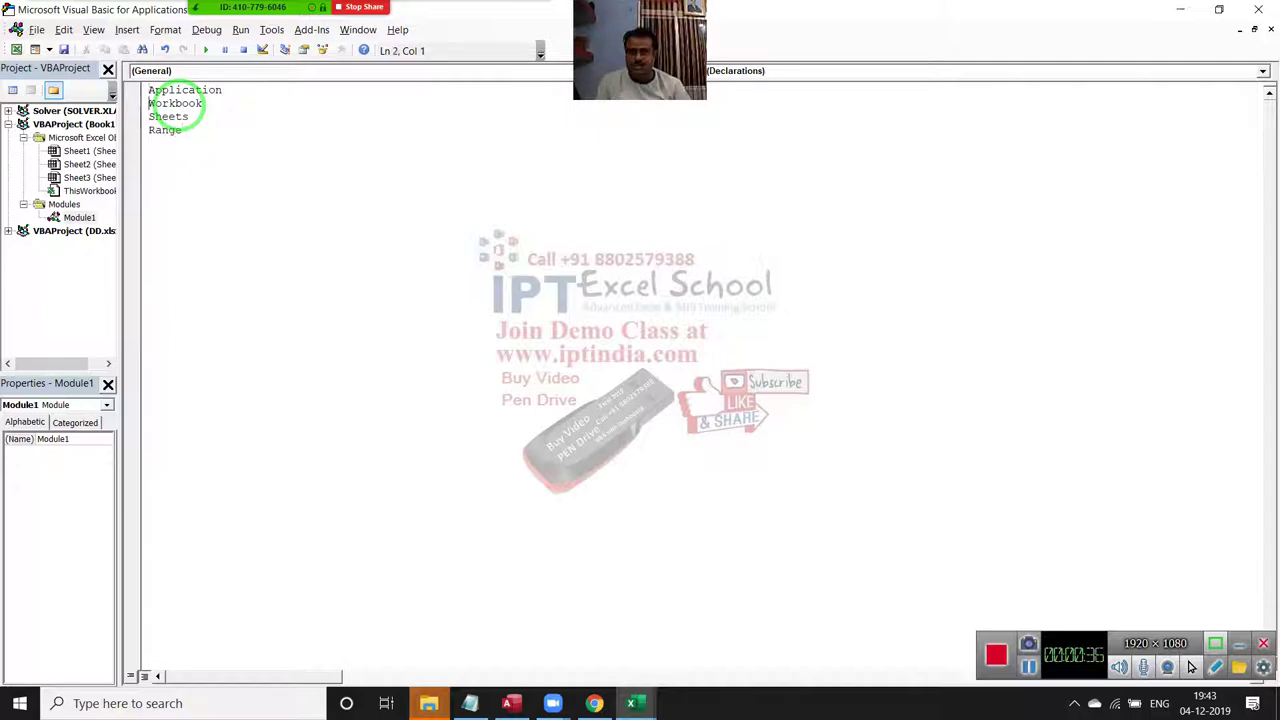
key("shift+Down")
key("Right")
key("shift+Down")
key("Right")
key("shift+Down")
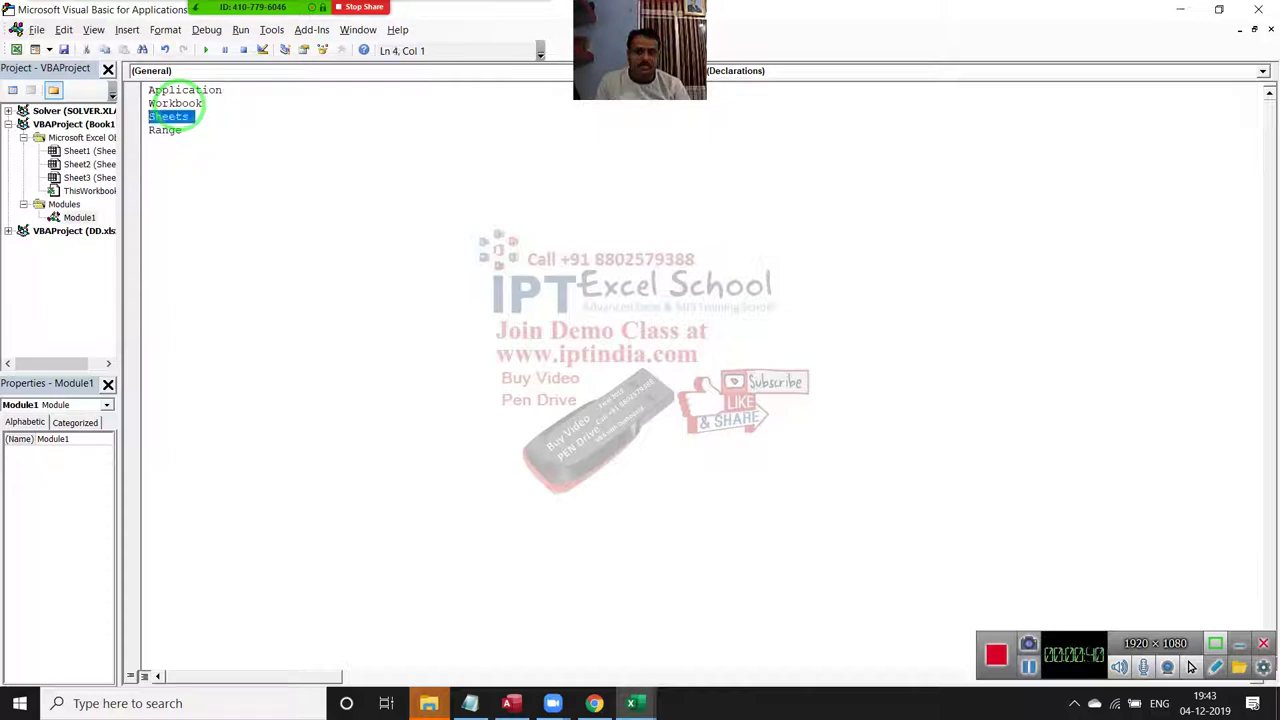
key("Right")
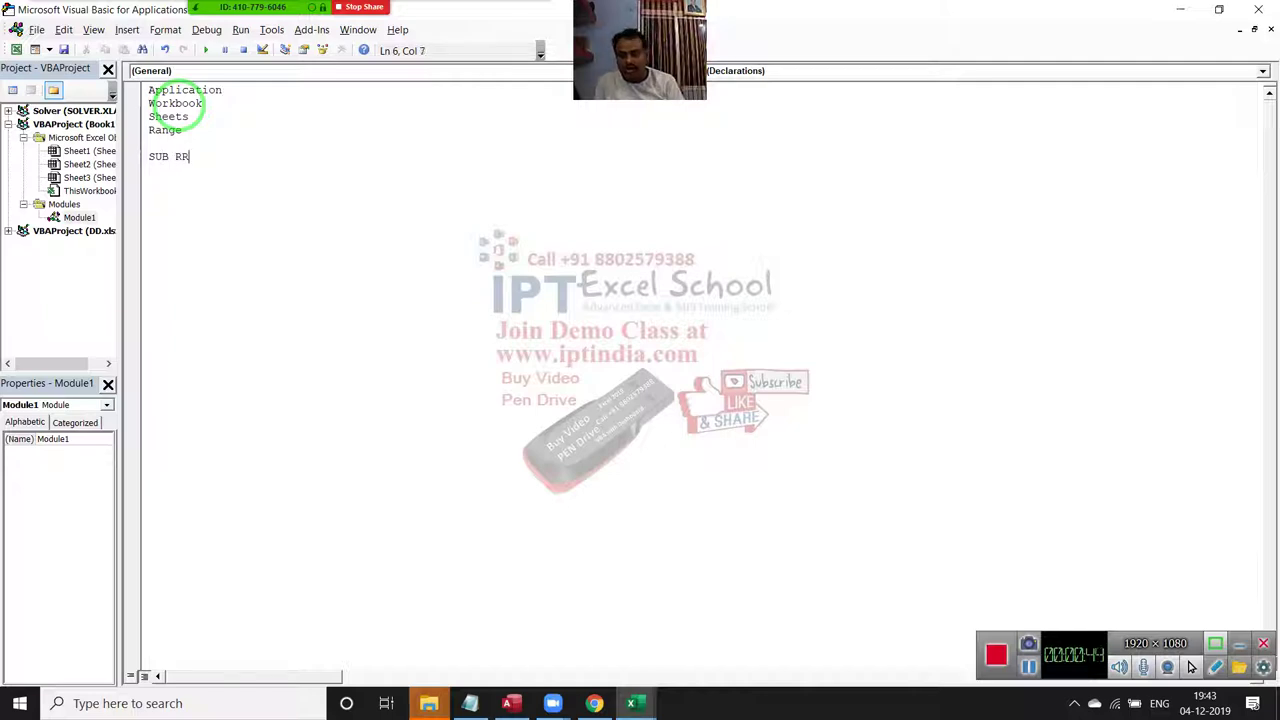
Complete Sub RR() with End Sub and blank lines, removing the stray SHEETS line, then return to Excel.
key("Return")
key("Return")
key("Return")
key("Return")
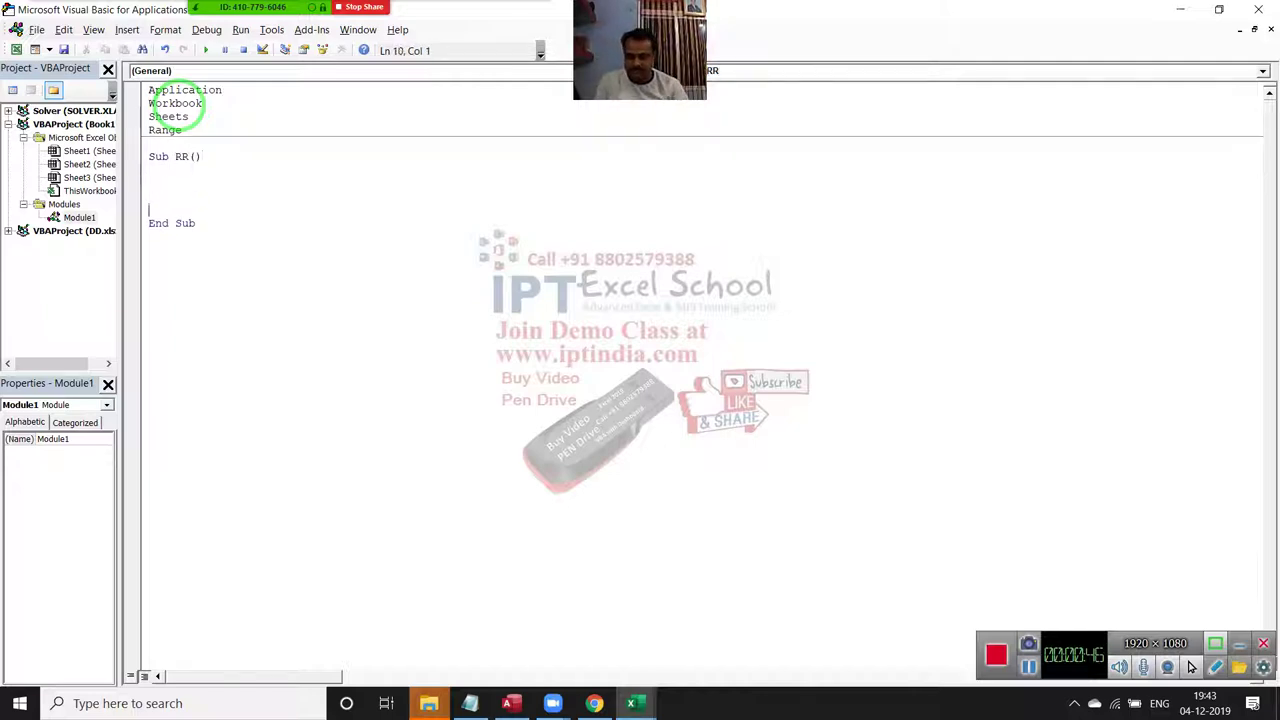
key("Return")
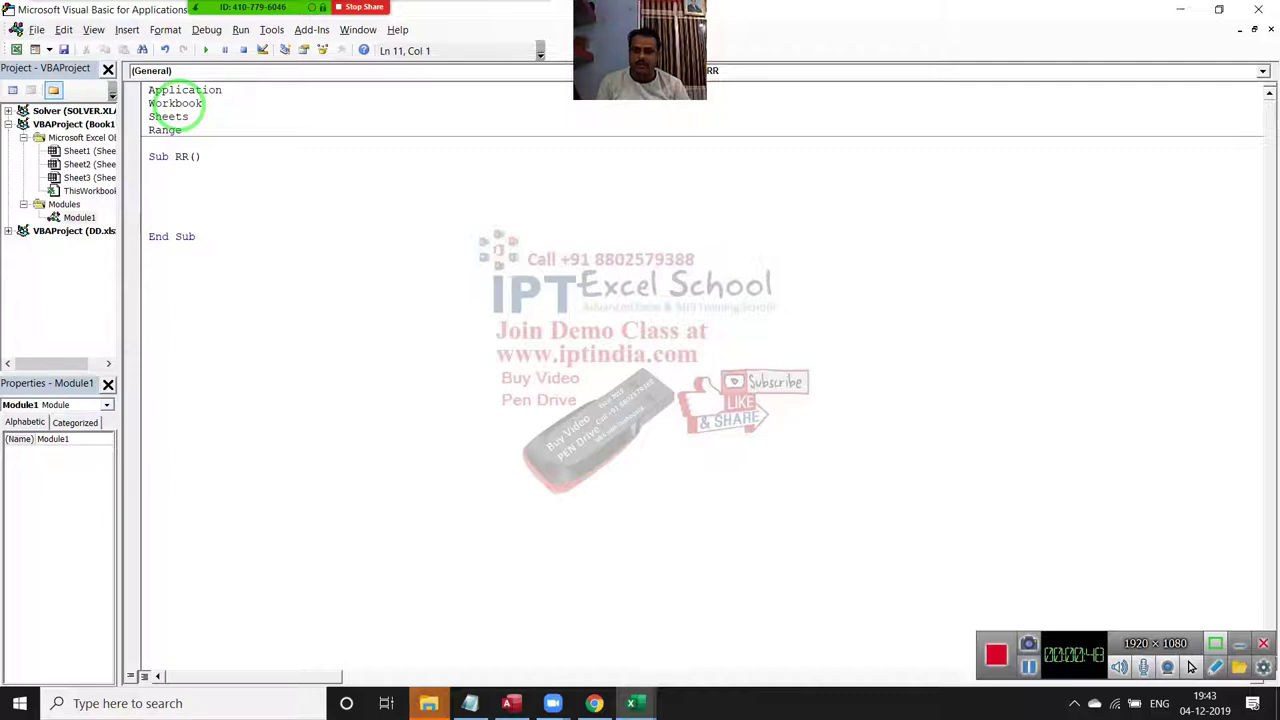
key("Return")
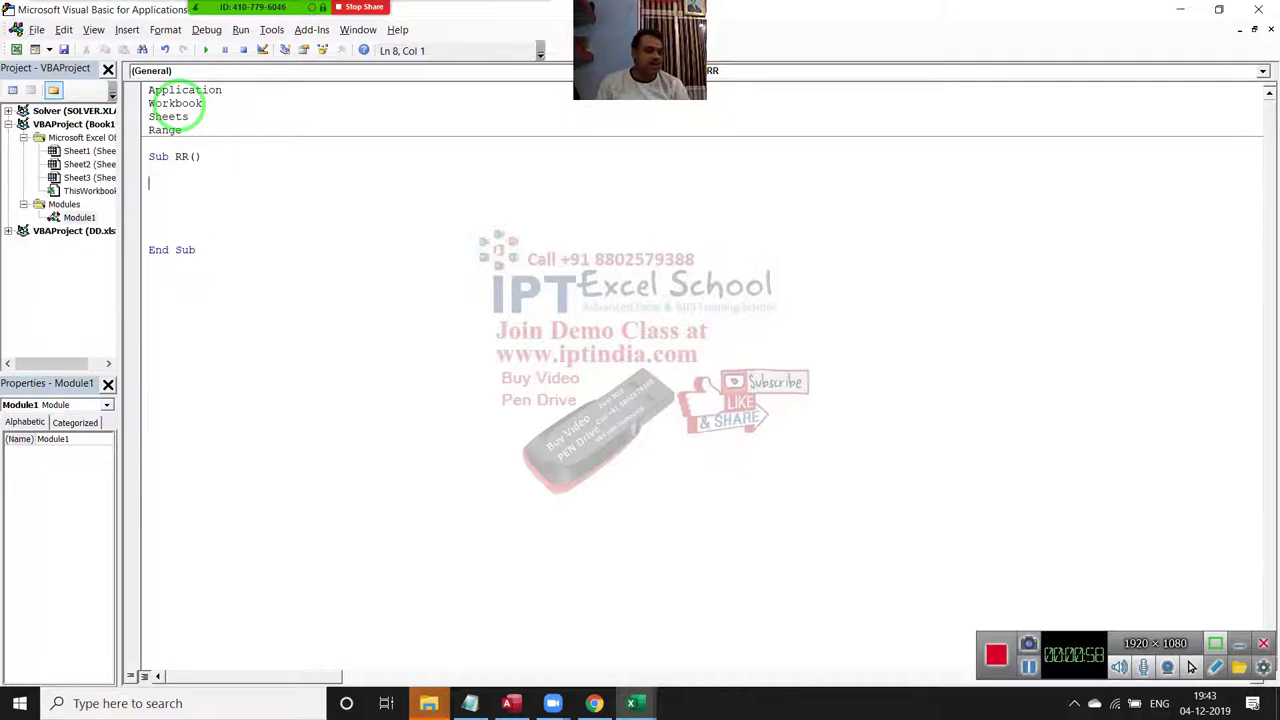
type("SHEETS")
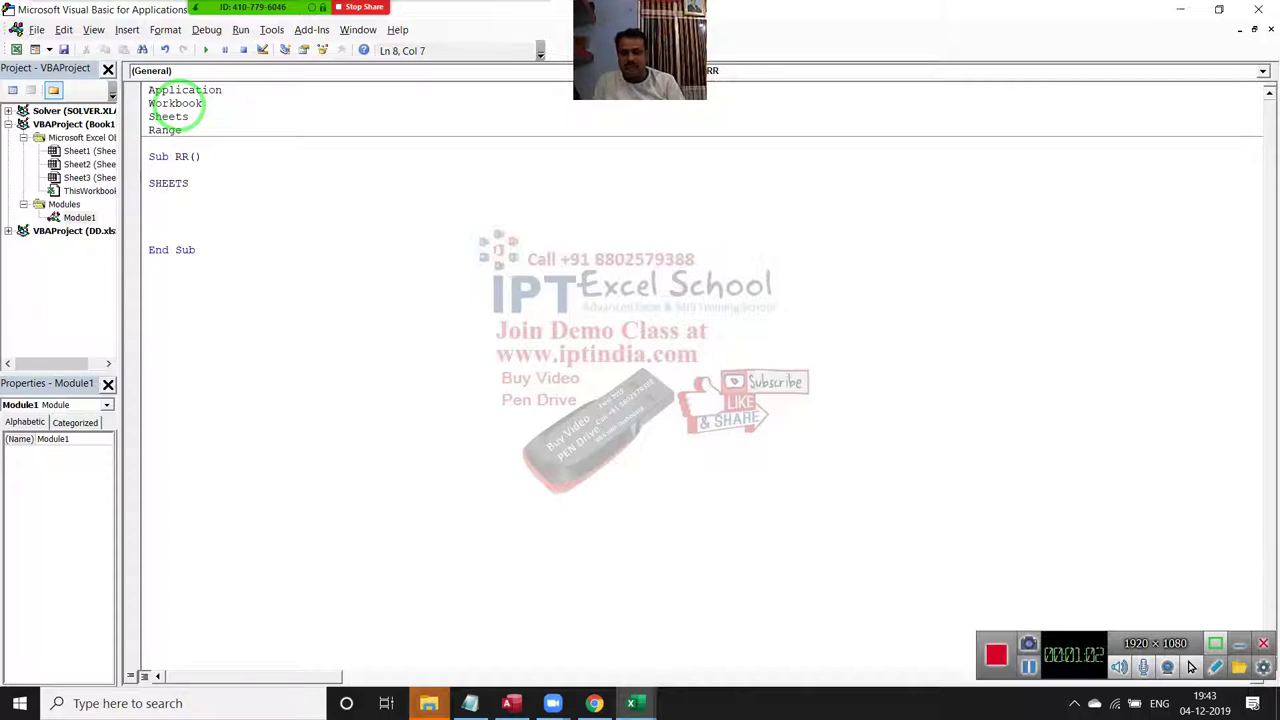
key("BackSpace")
key("BackSpace")
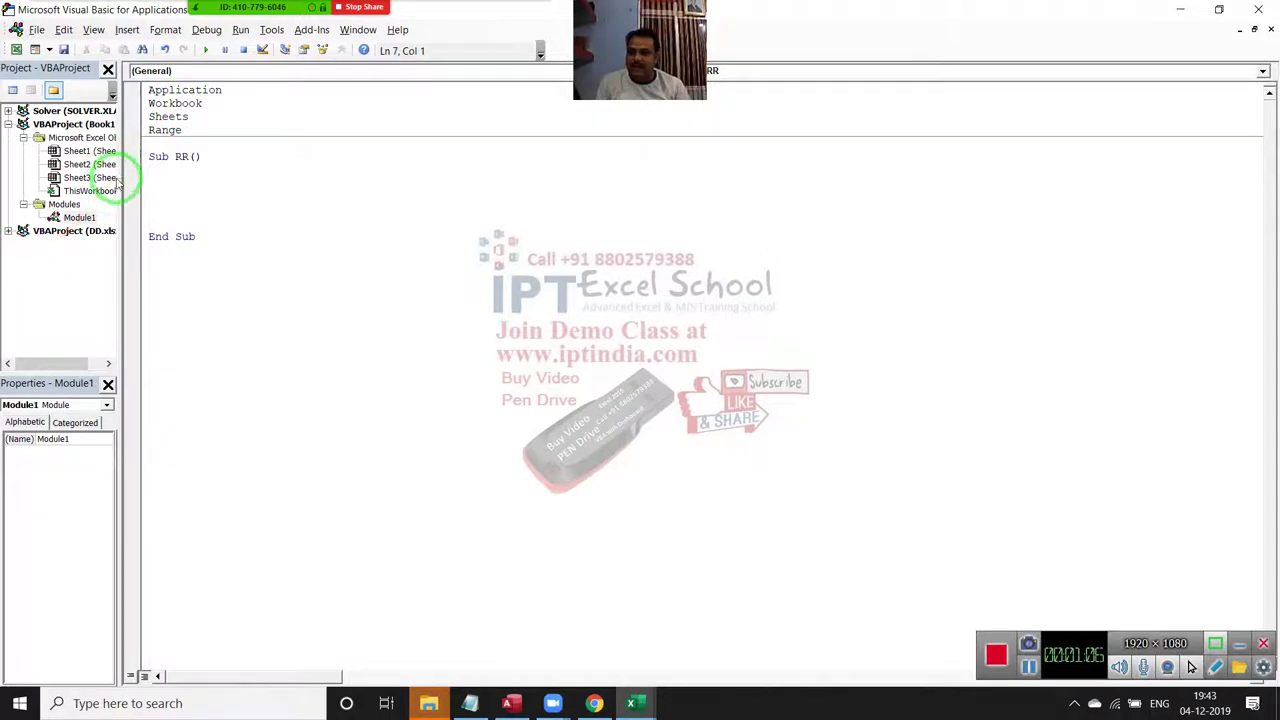
left_click_drag(124, 179, 127, 178)
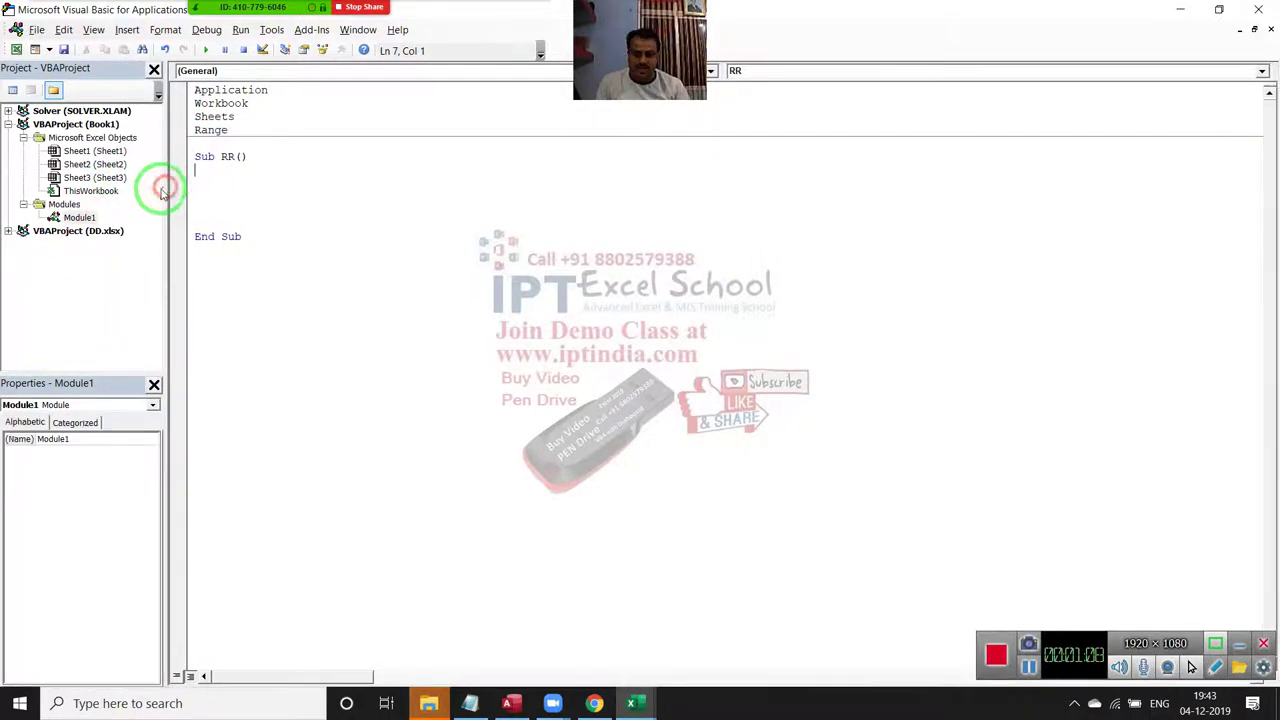
key("alt+F11")
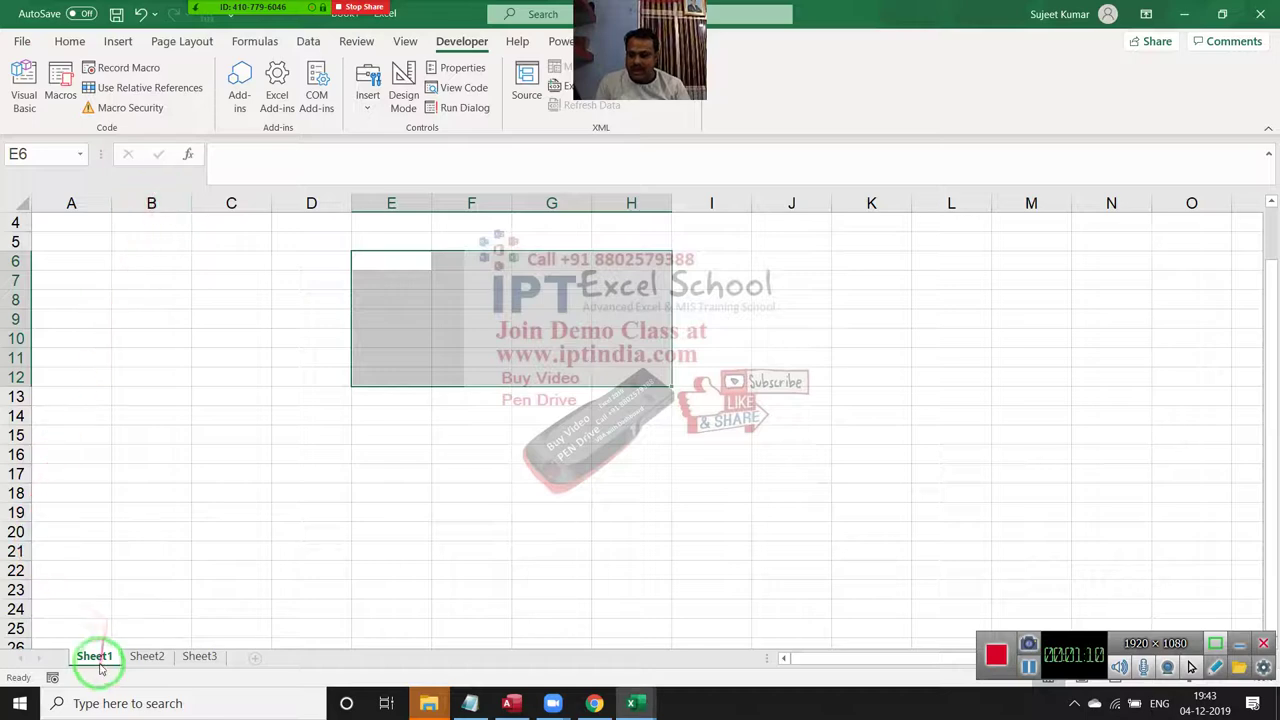
Cancel the Sheet1 tab rename by selecting cell B16, then show Sheet1's properties in the VBA editor.
double_click(95, 657)
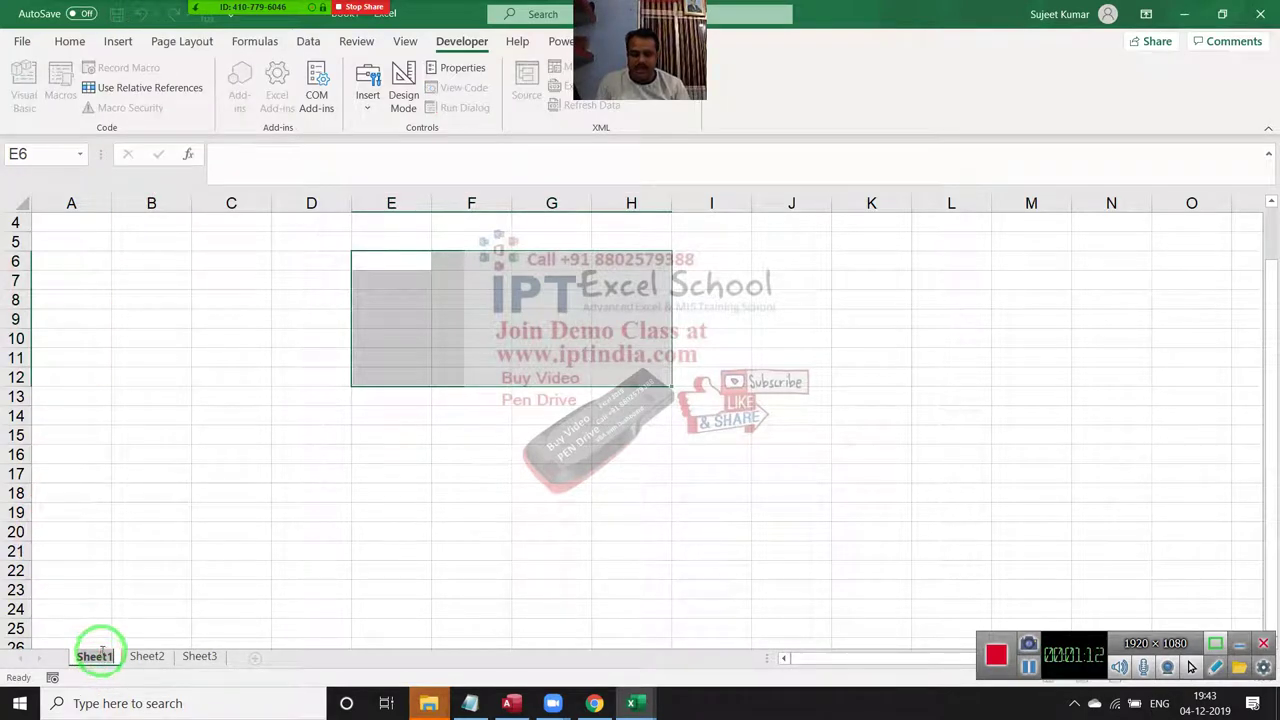
left_click(170, 462)
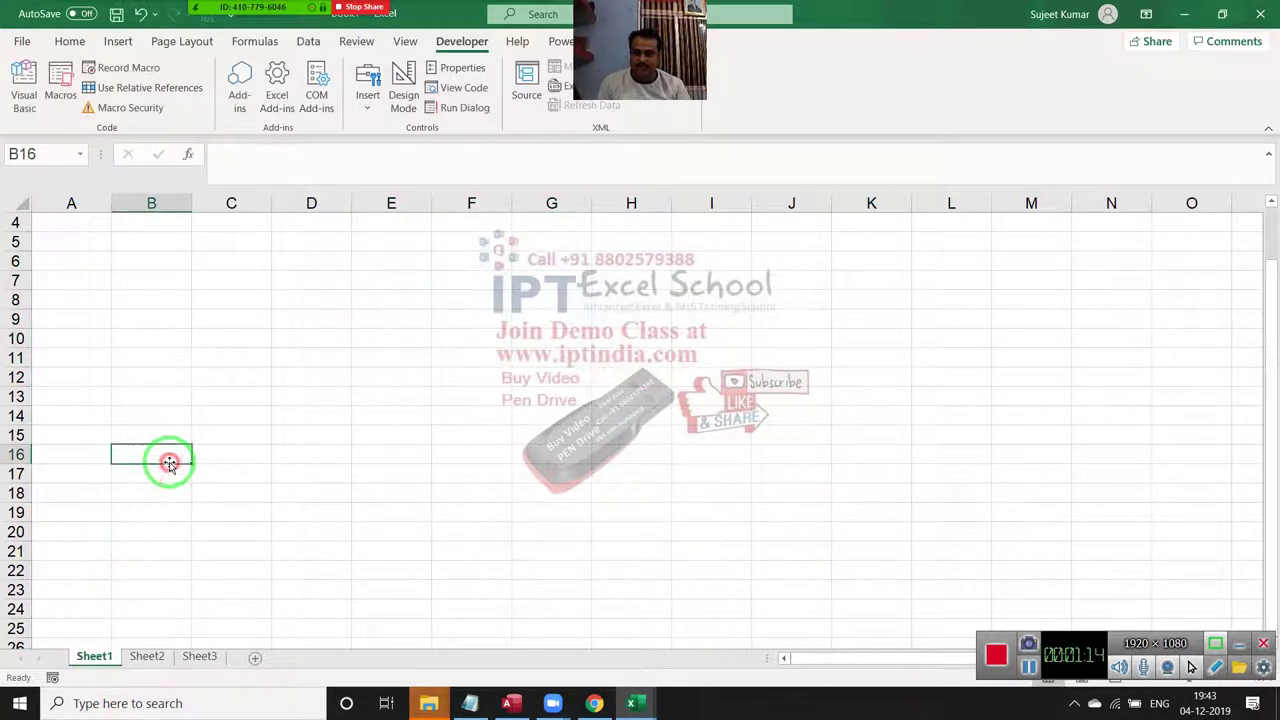
key("alt+F11")
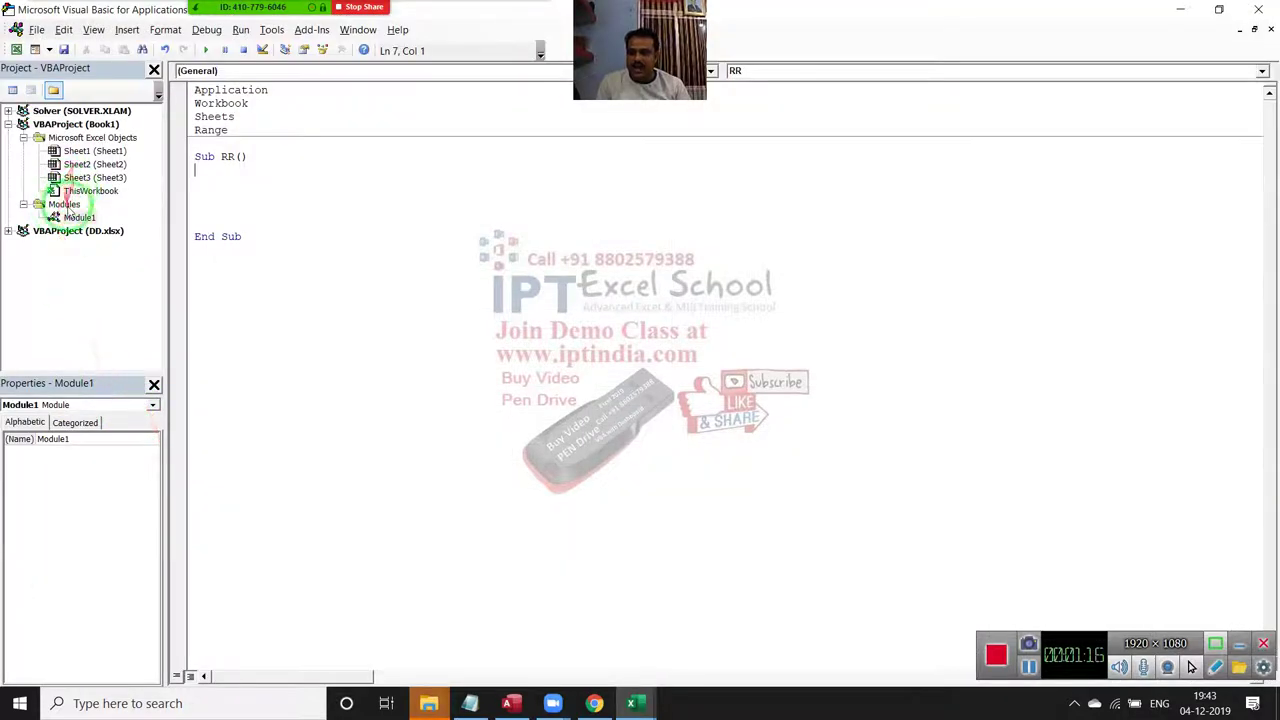
left_click(92, 151)
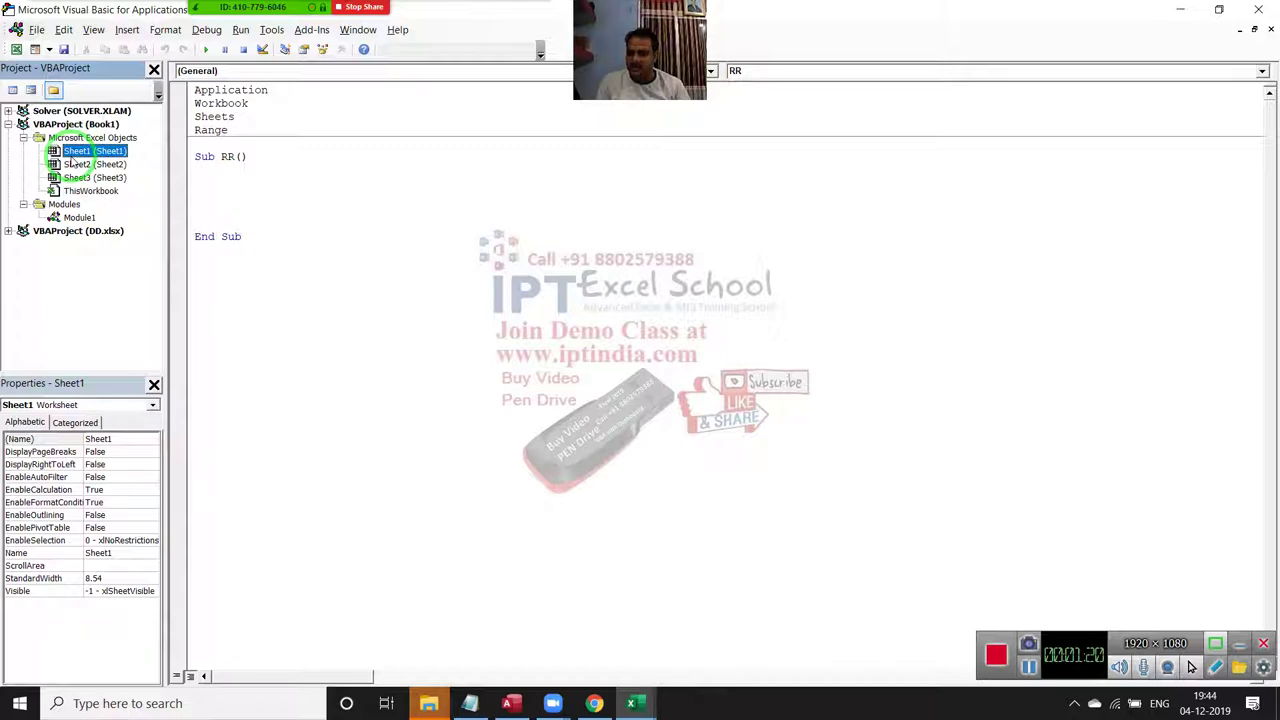
Write Sheet1.Select inside Sub RR using IntelliSense.
left_click(251, 188)
type("sHEE")
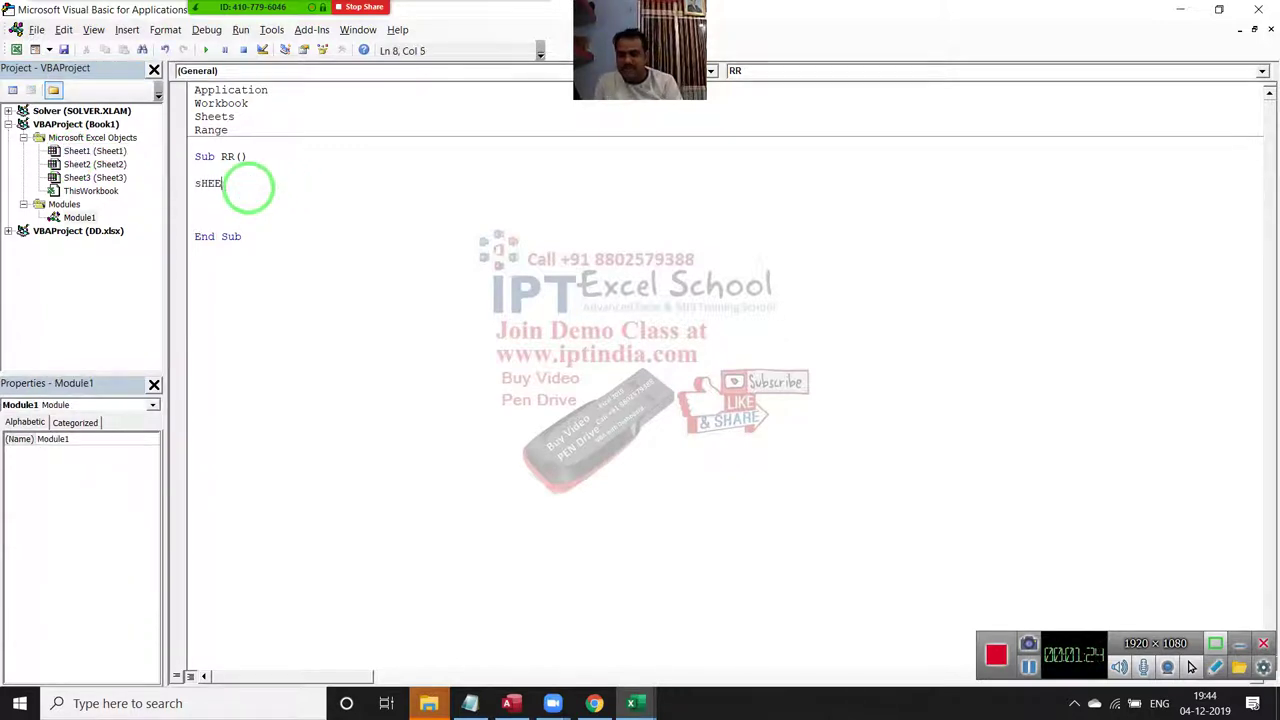
type("T1.")
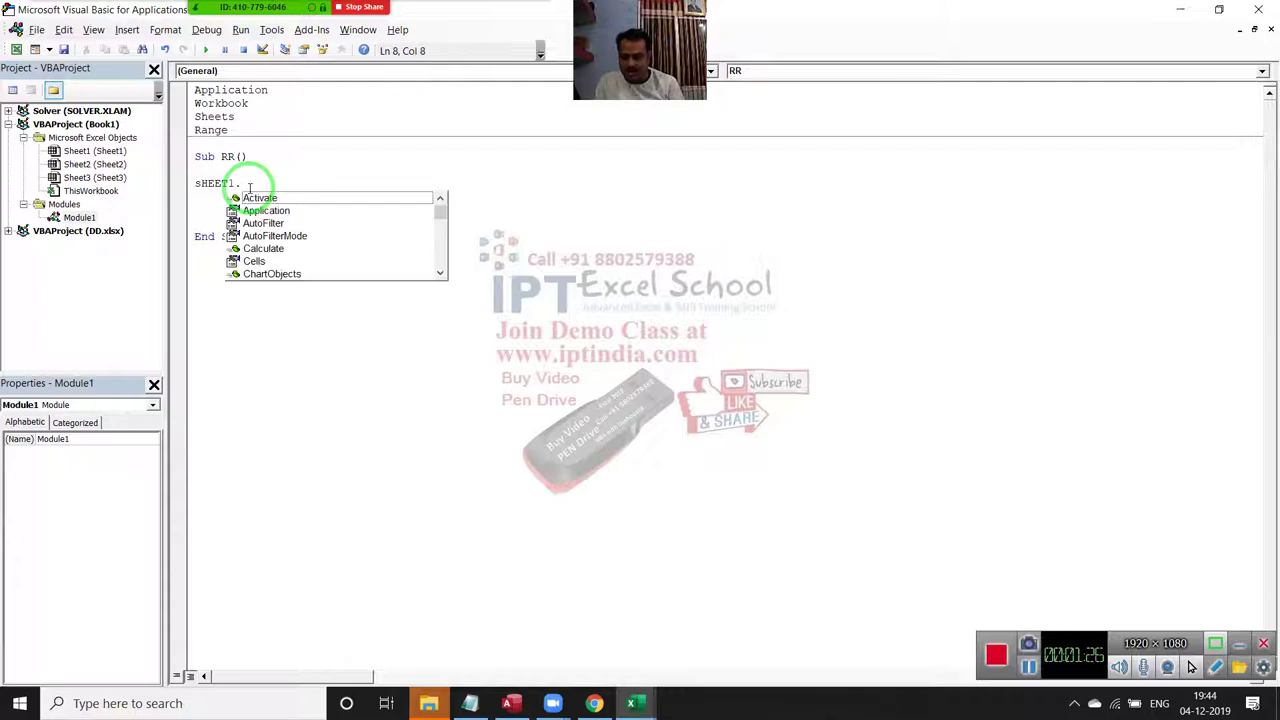
type("s")
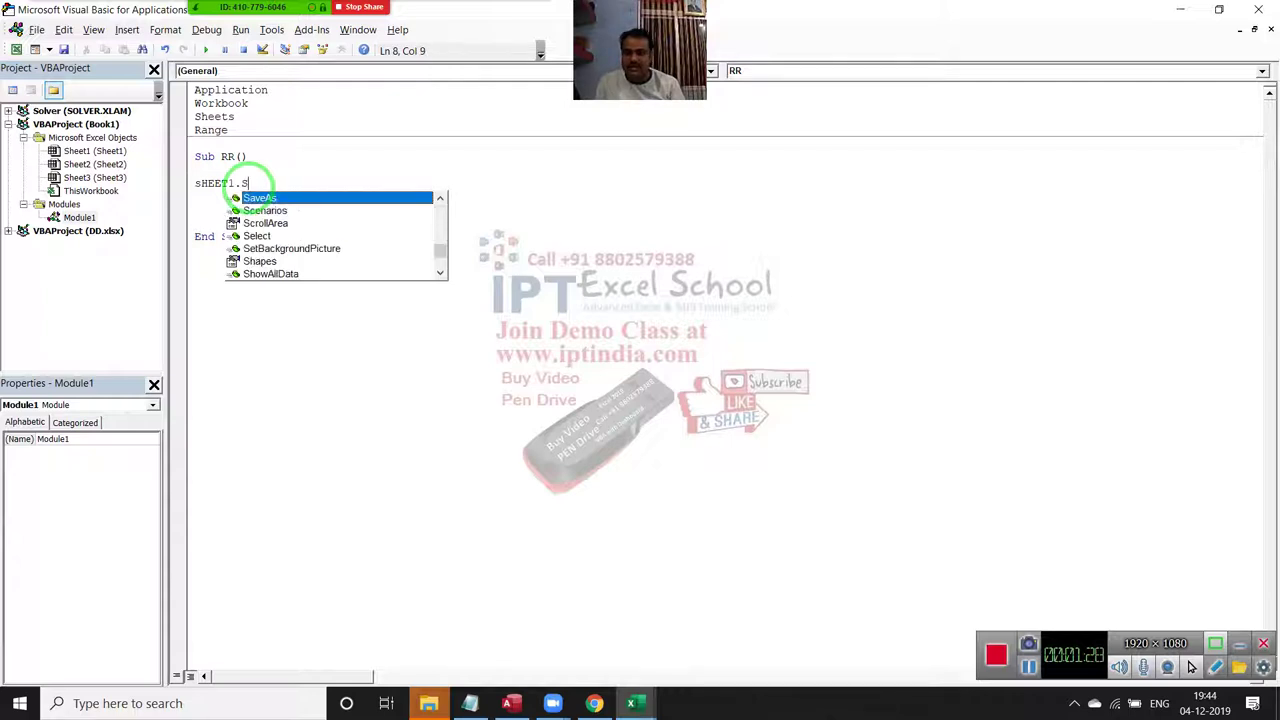
type("e")
key("Return")
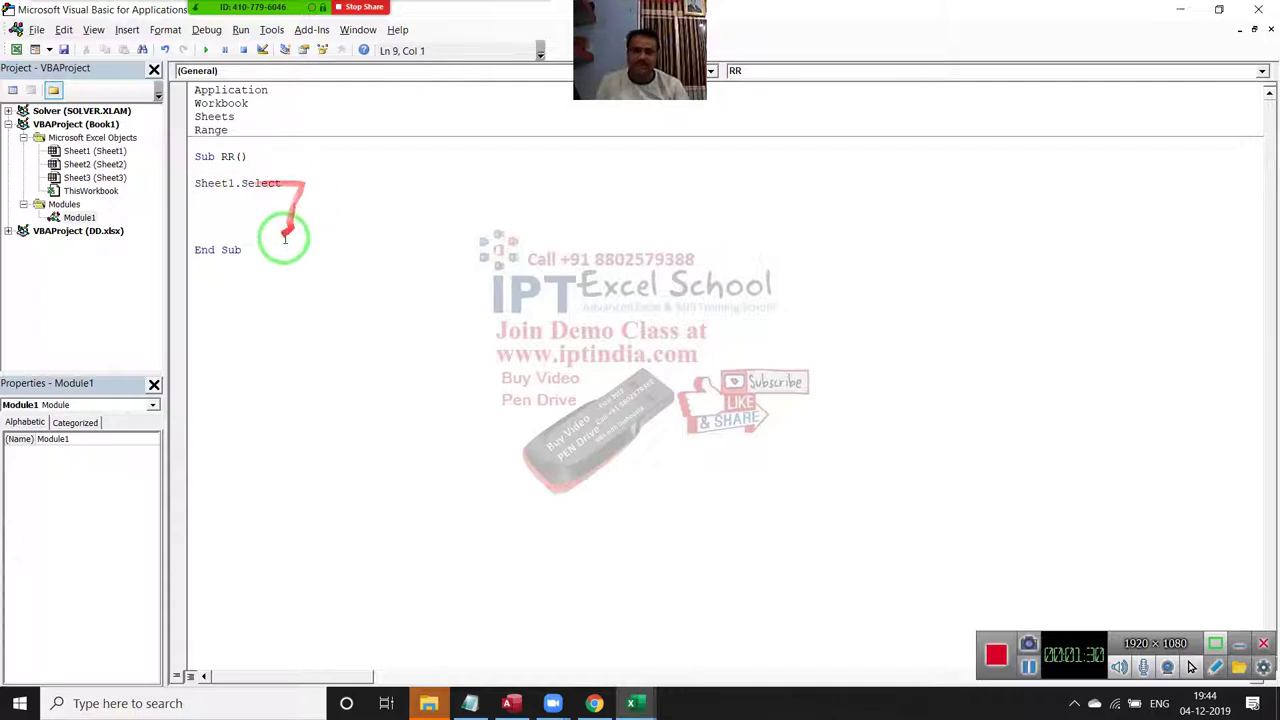
In Excel, look at Sheet3 and then return to the Sheet1 worksheet.
key("alt+F11")
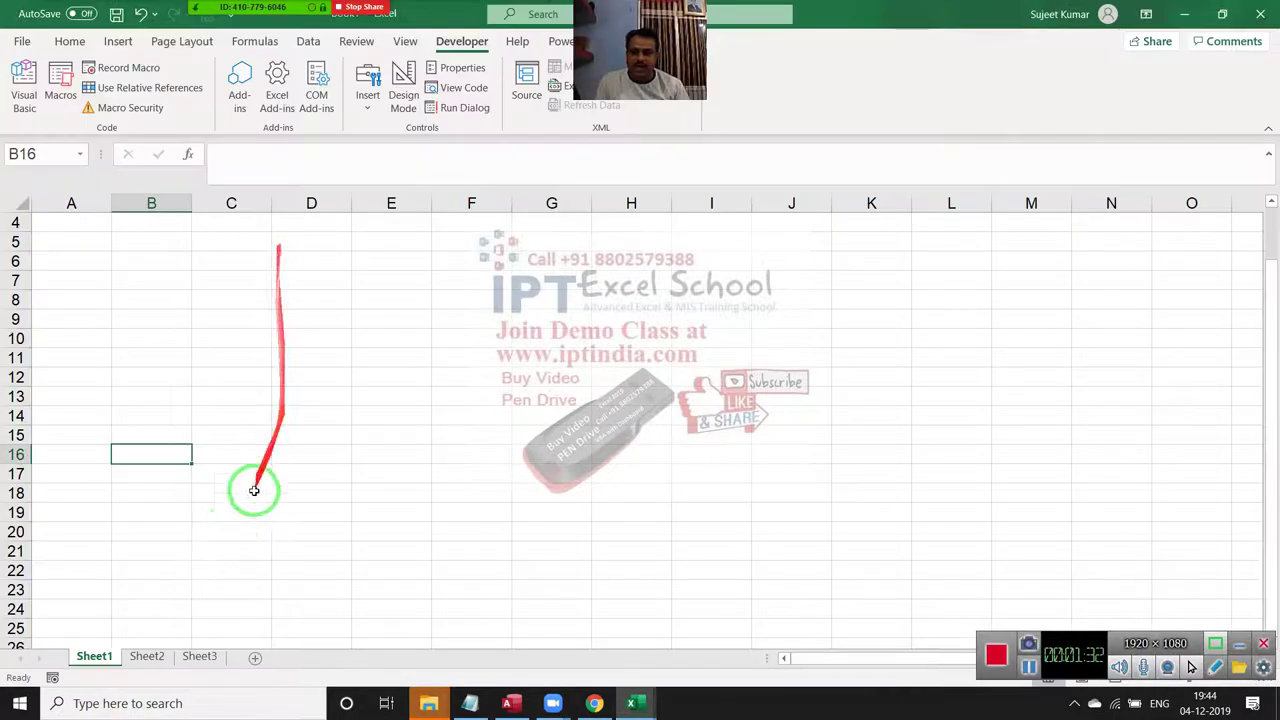
left_click(200, 656)
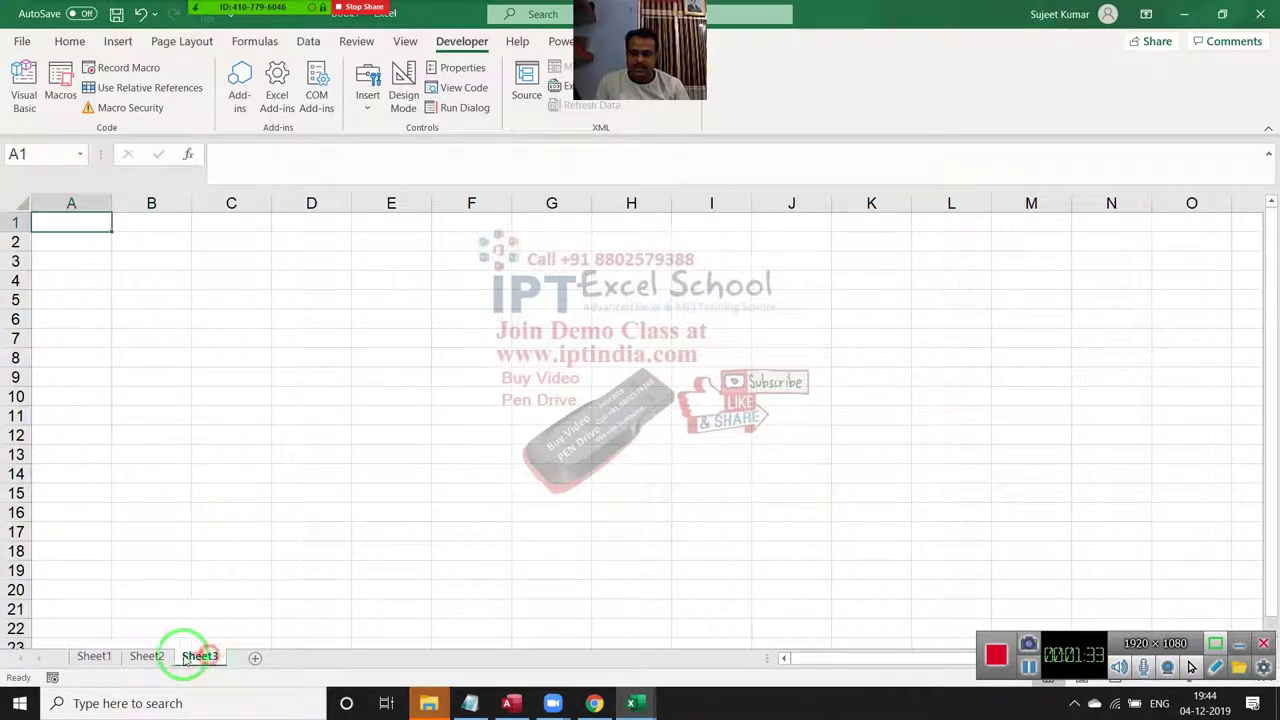
left_click(95, 656)
scroll(100, 450, "down", 1)
left_click(114, 453)
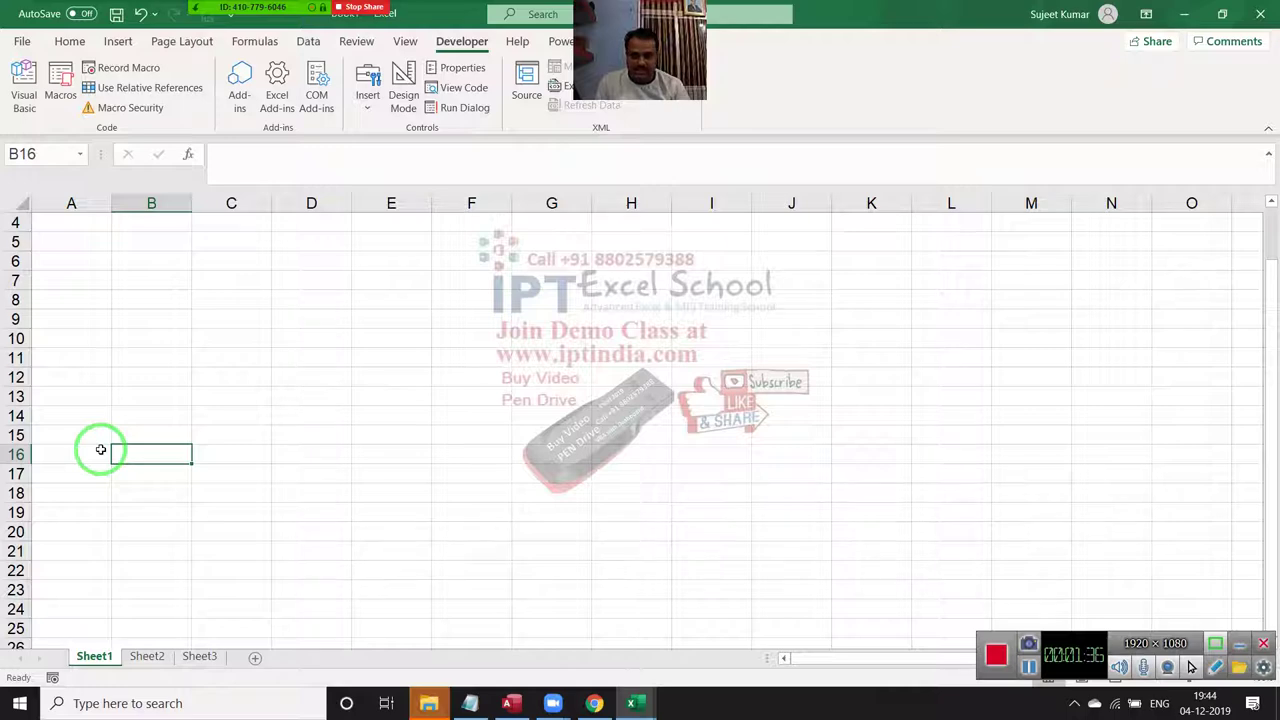
Rename the Sheet1 worksheet tab to jan.
right_click(100, 656)
type("jan")
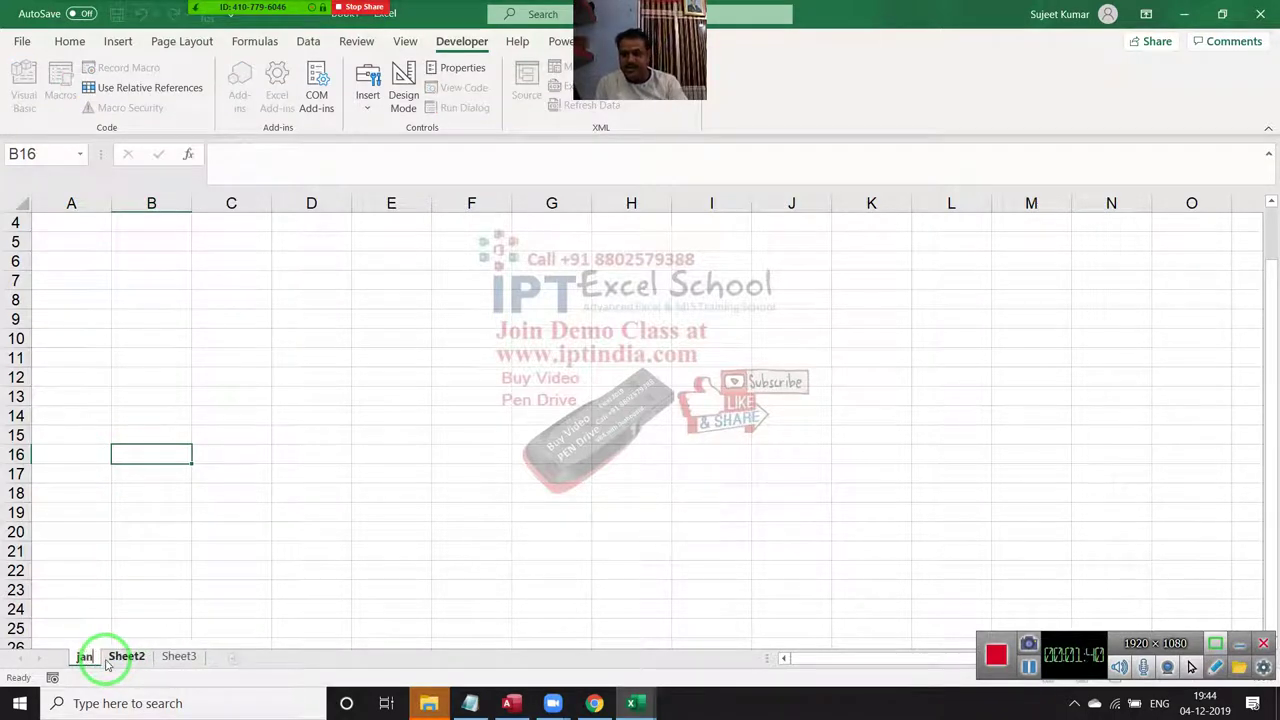
left_click(197, 556)
In the VBA editor, highlight Sheet1.Select and show the jan worksheet's properties under code name Sheet1.
key("alt+F11")
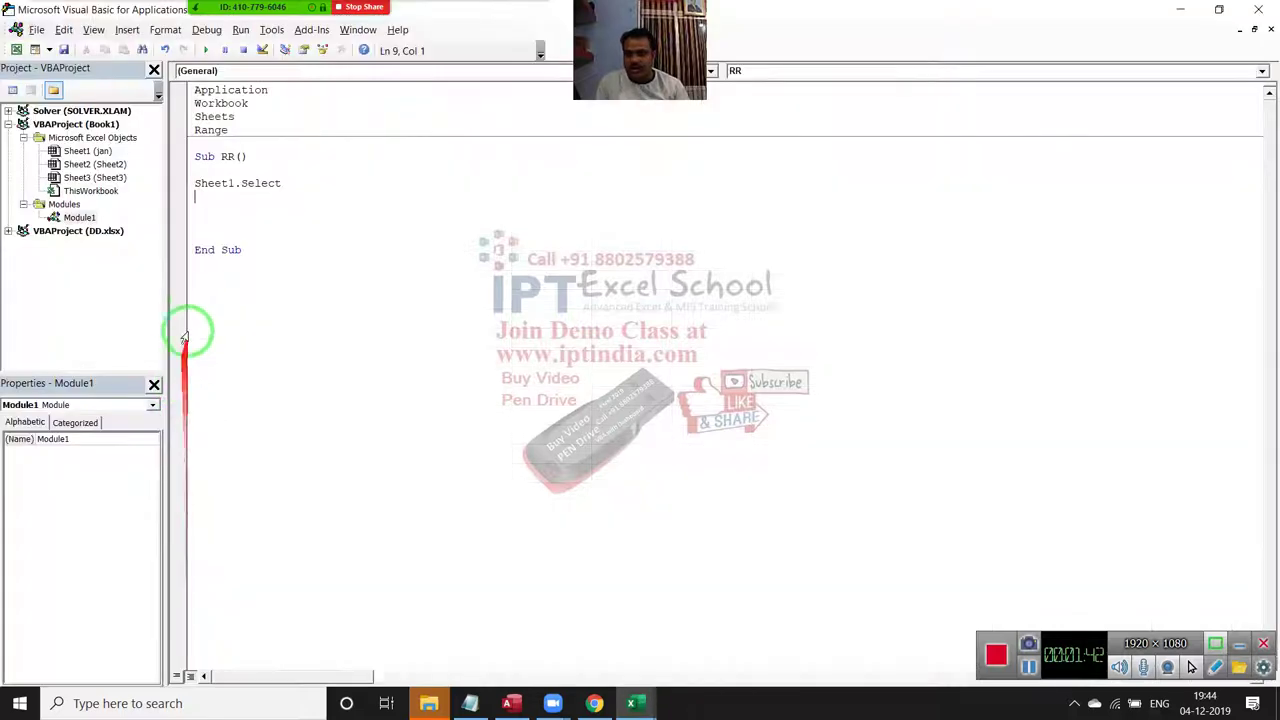
left_click_drag(282, 184, 192, 184)
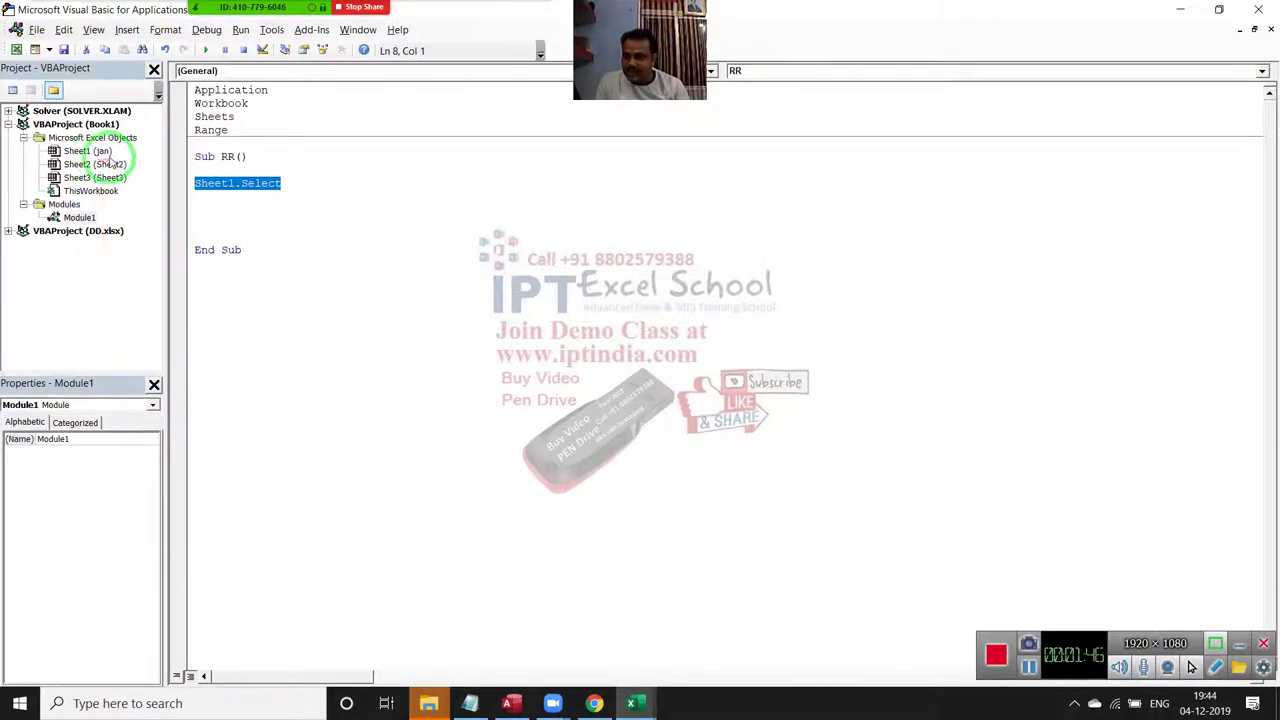
left_click(80, 151)
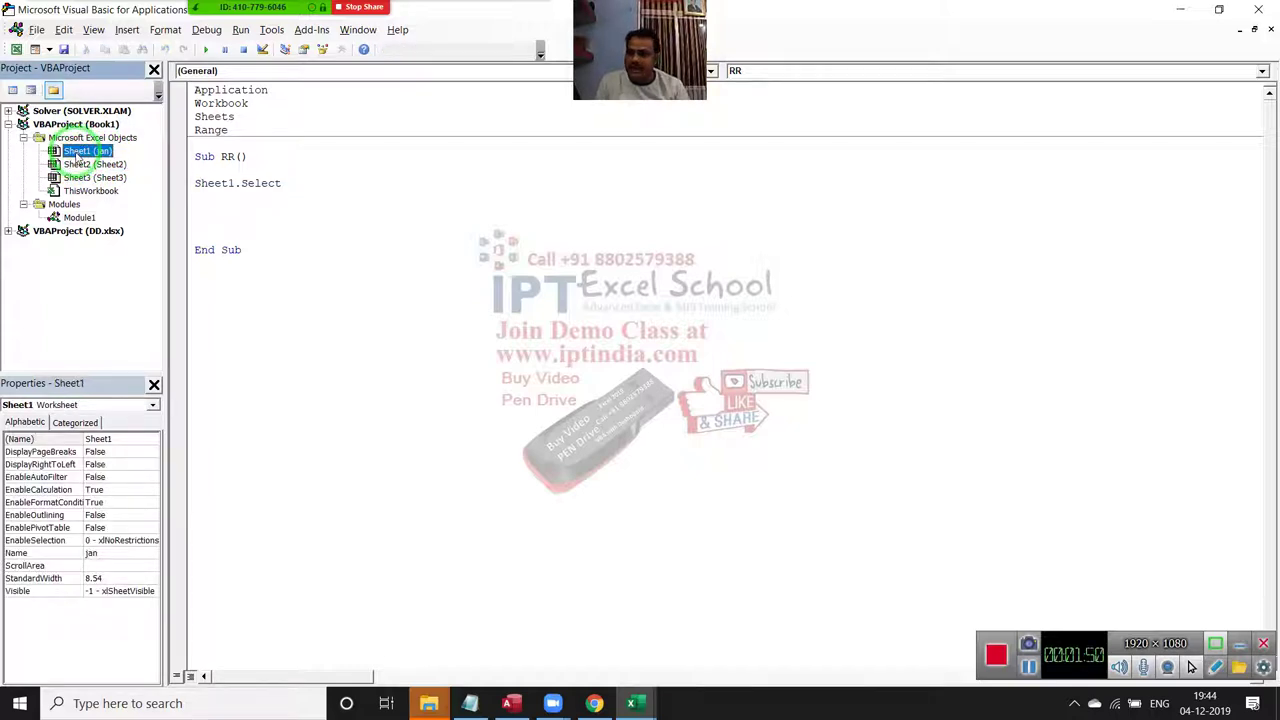
left_click(239, 205)
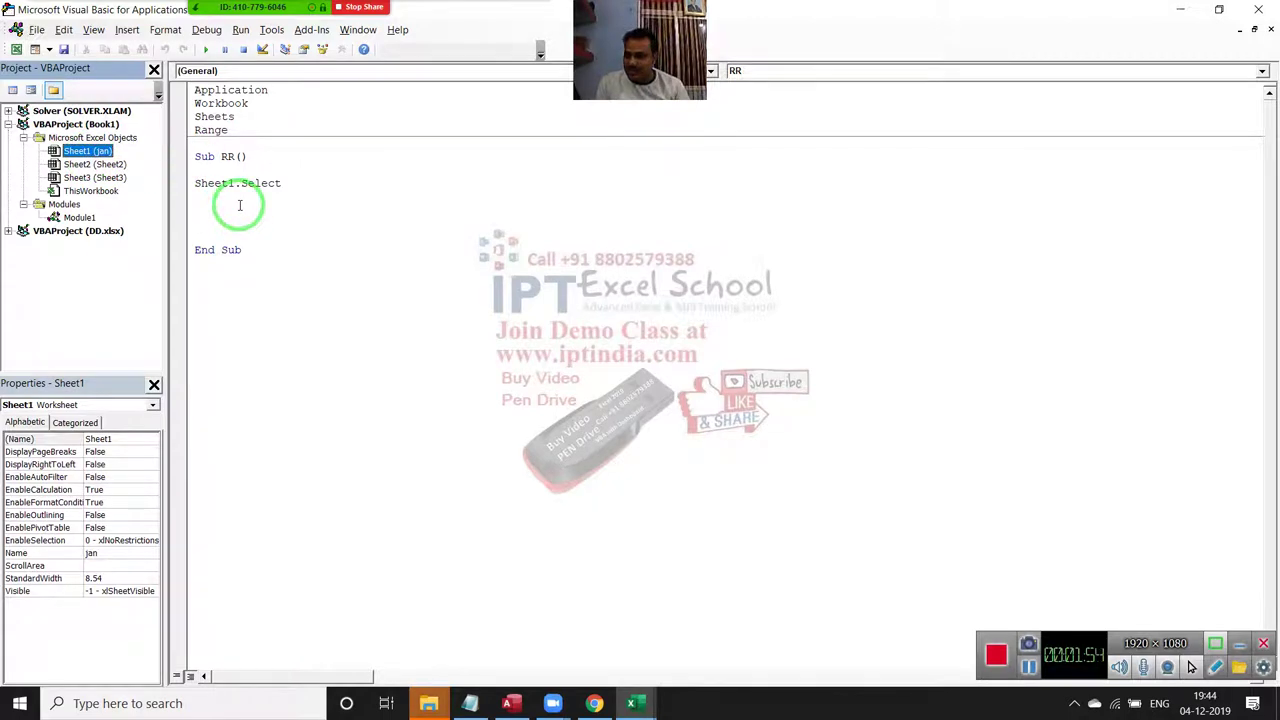
left_click(110, 152)
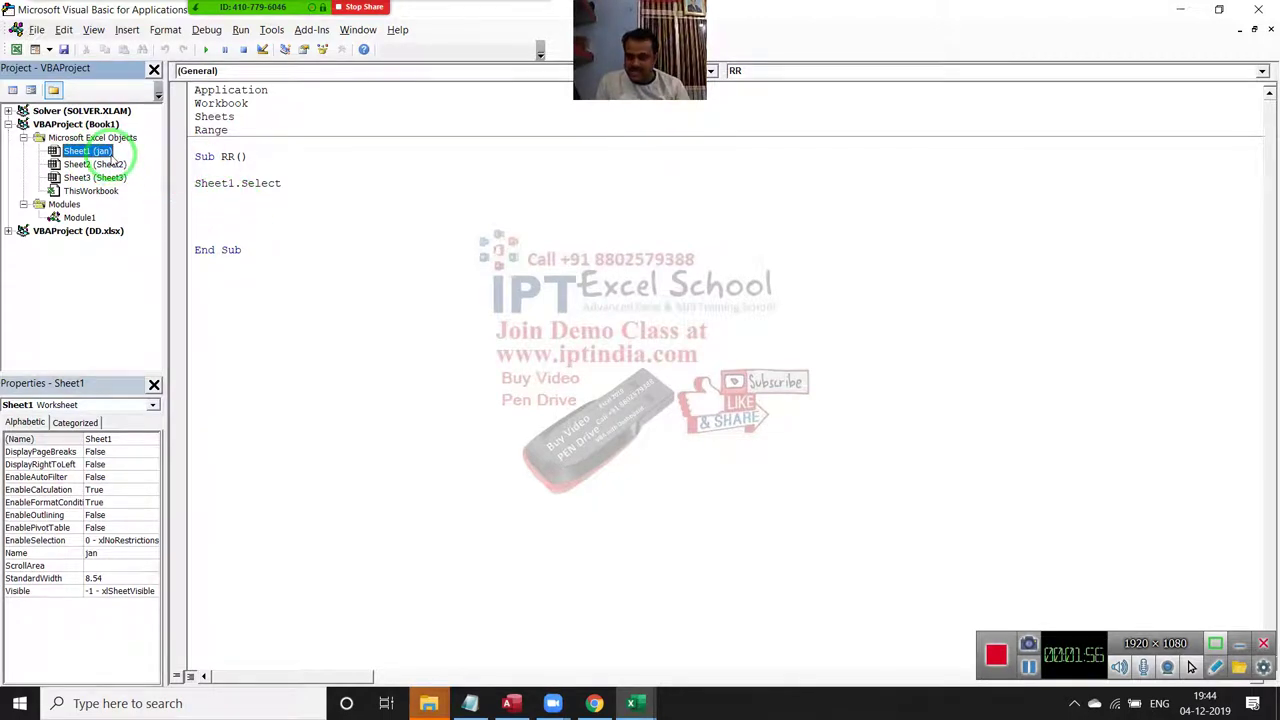
key("alt+F11")
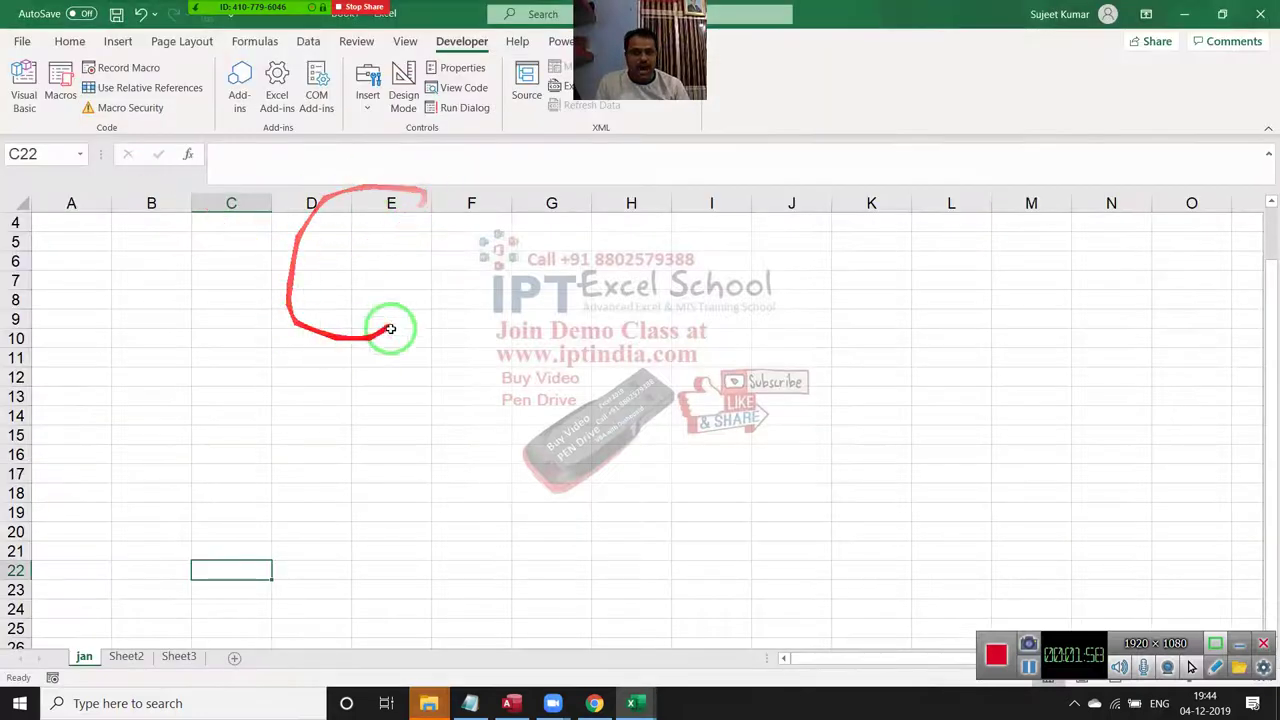
key("alt+Tab")
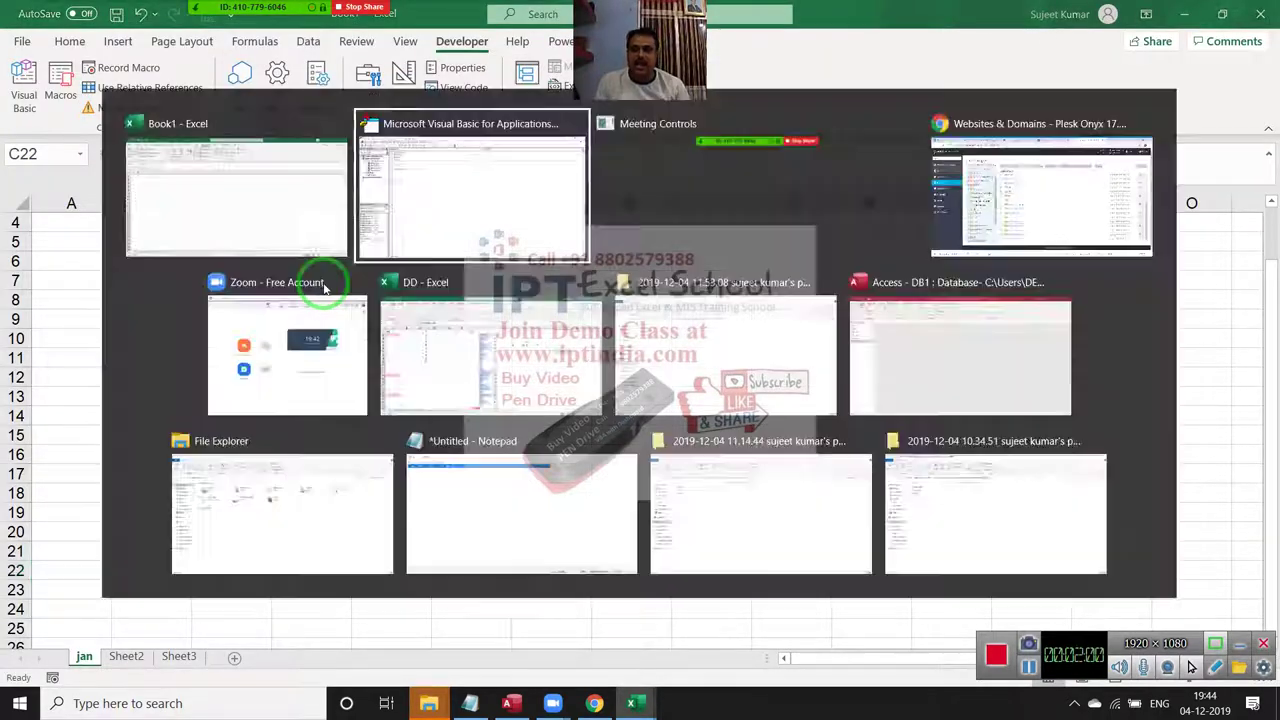
mouse_move(171, 357)
left_mouse_down()
mouse_move(619, 175)
mouse_move(406, 371)
mouse_move(180, 443)
mouse_move(86, 160)
mouse_move(37, 393)
left_mouse_up()
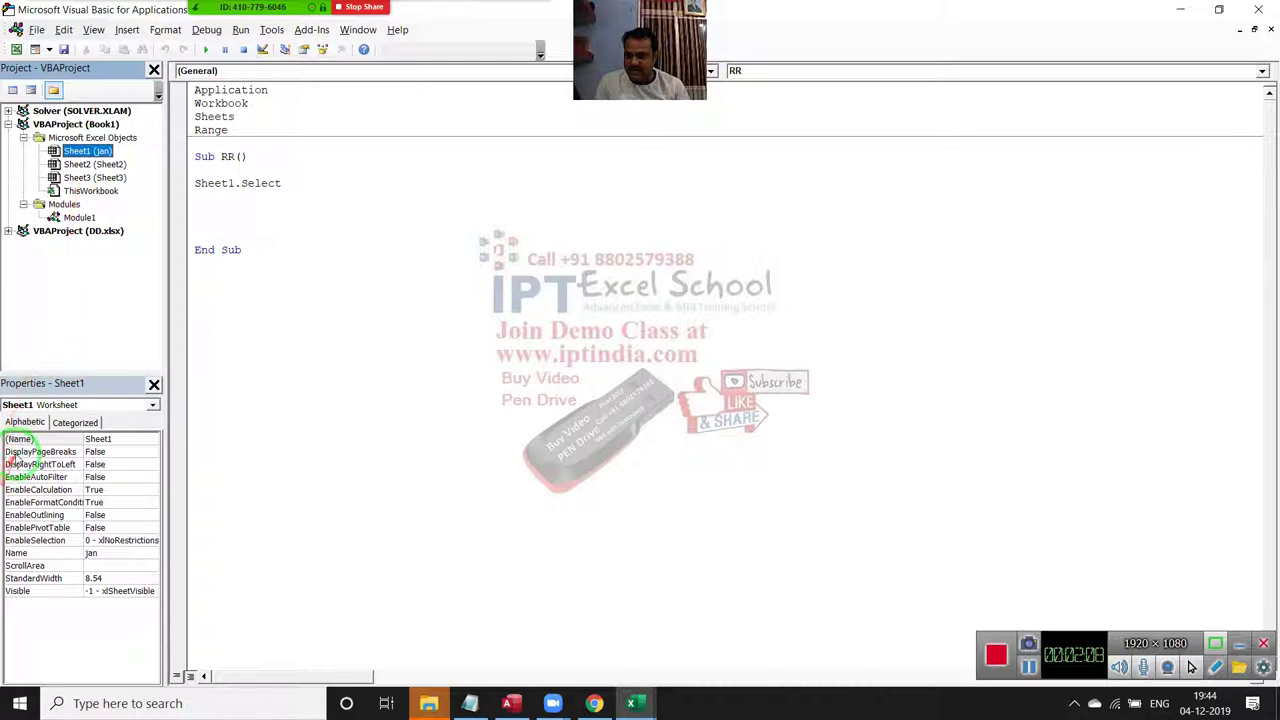
Set the jan sheet's (Name) property to Month and replace Sheet1 with Month in the Select line.
left_click(105, 438)
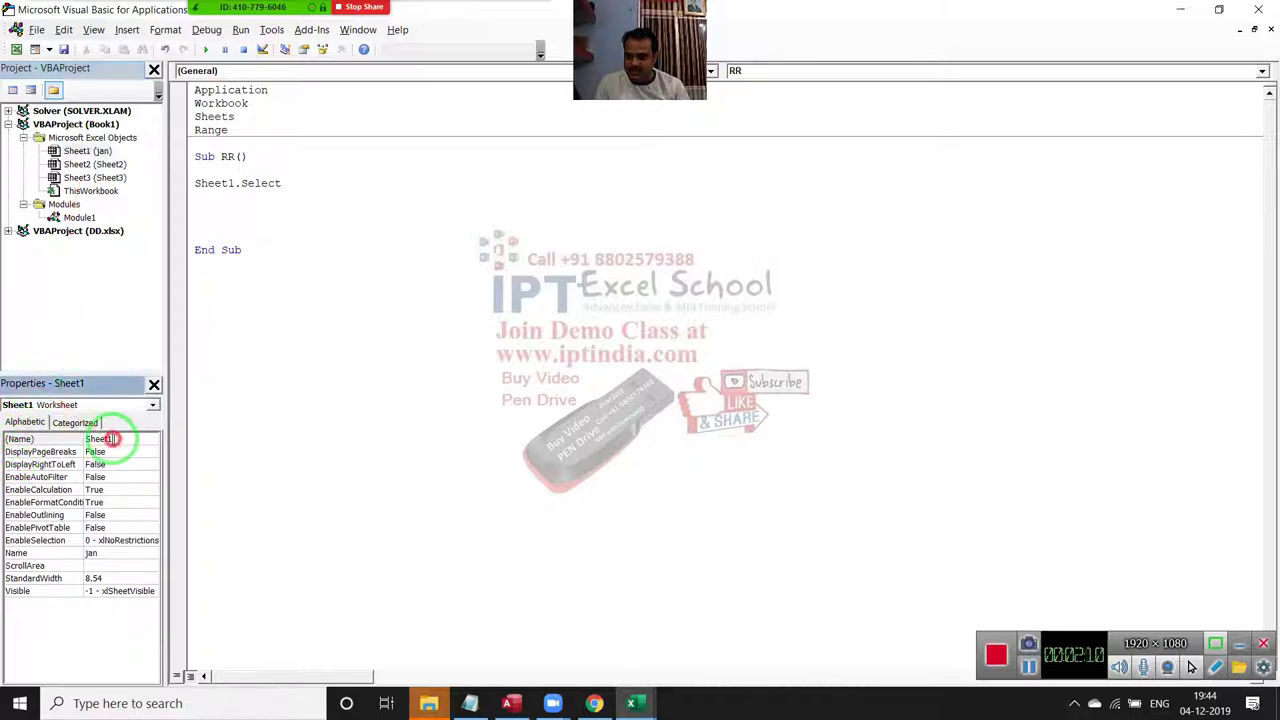
type("mo")
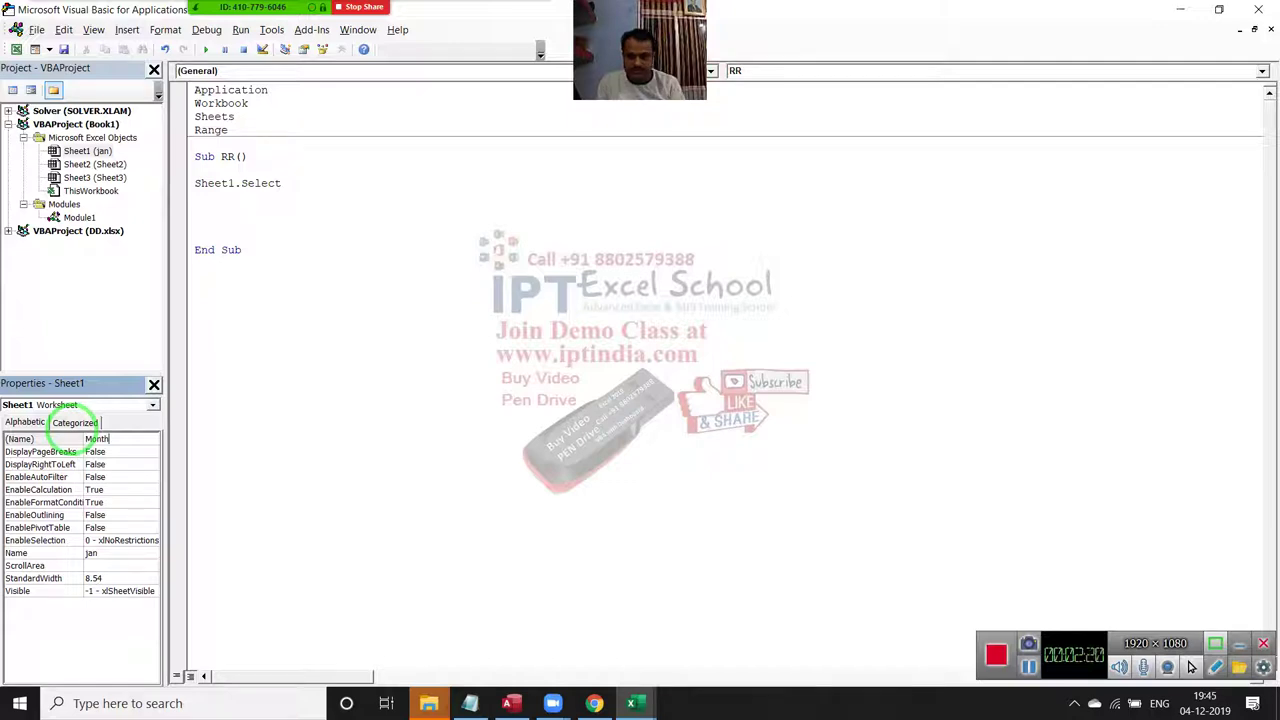
key("Return")
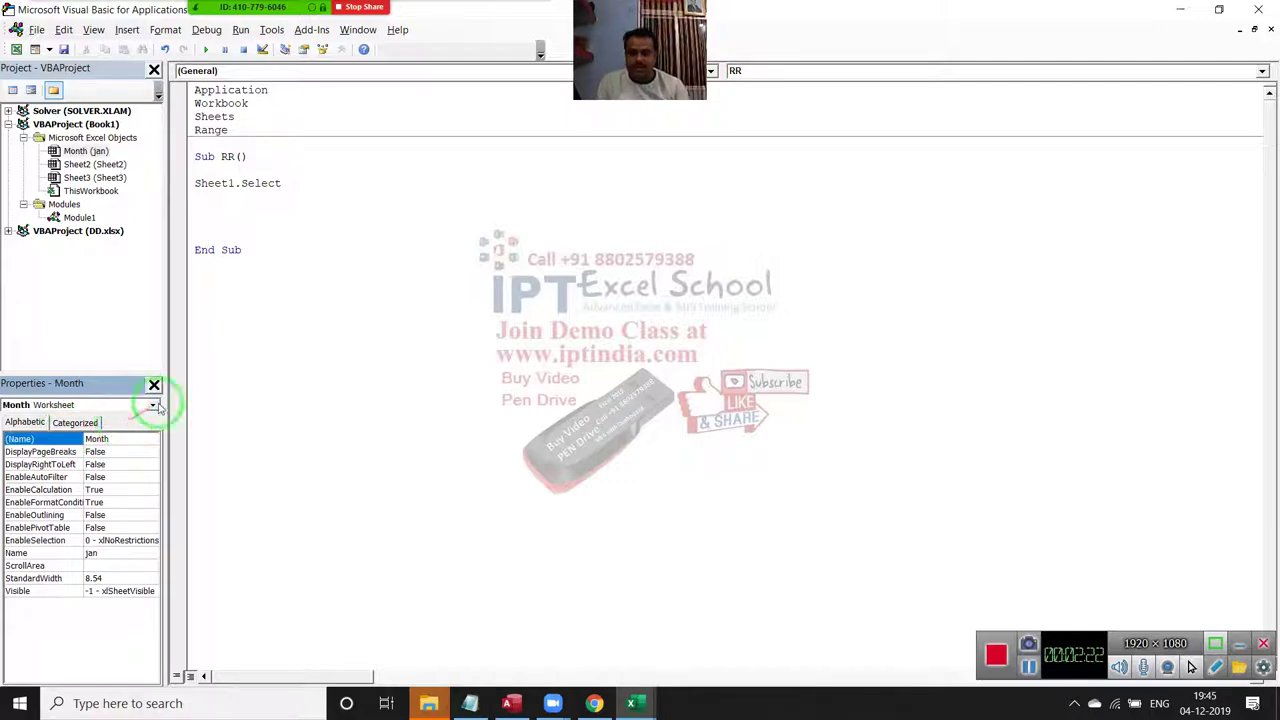
double_click(220, 184)
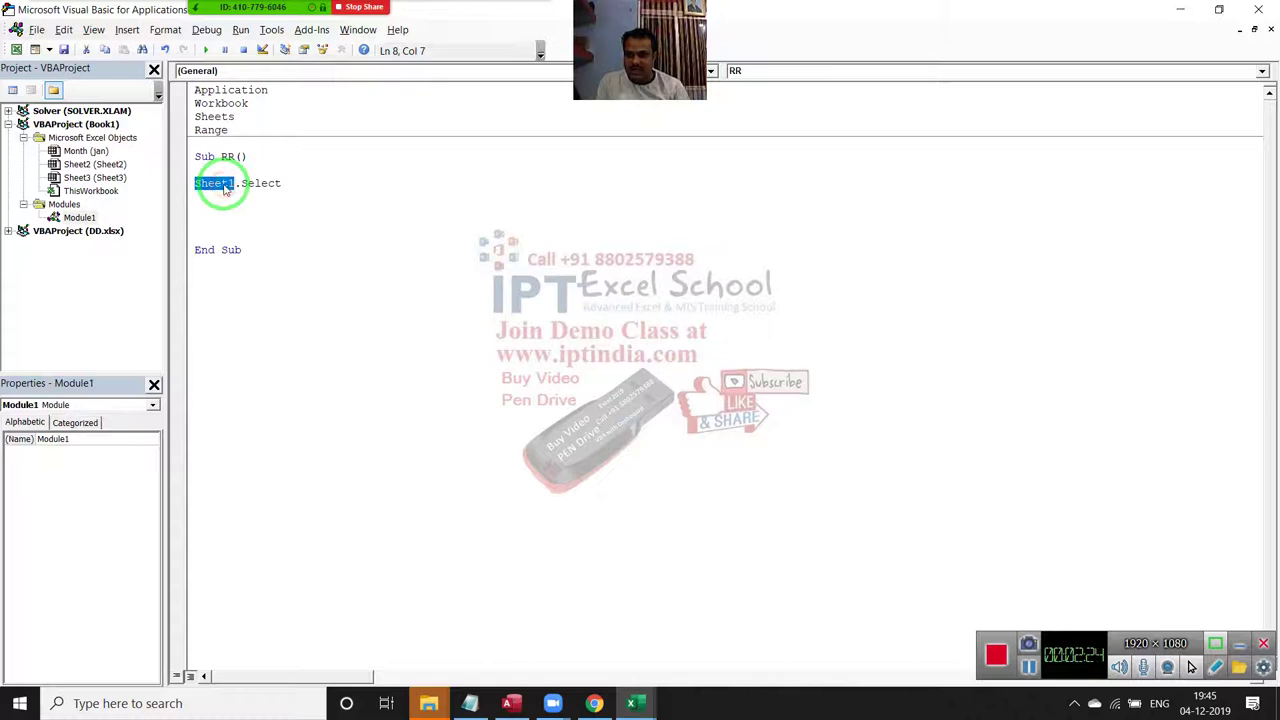
type("Mont")
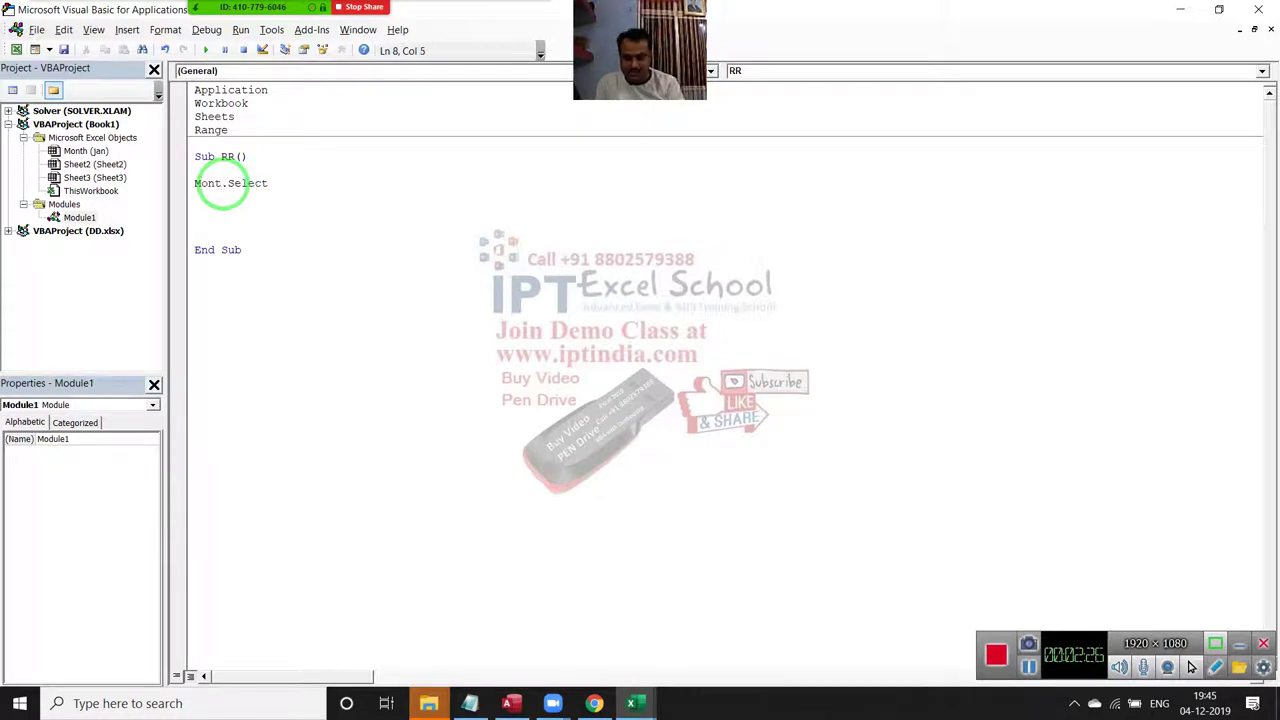
type("h")
Delete the jan worksheet in Excel, confirming the permanent deletion.
left_click(294, 221)
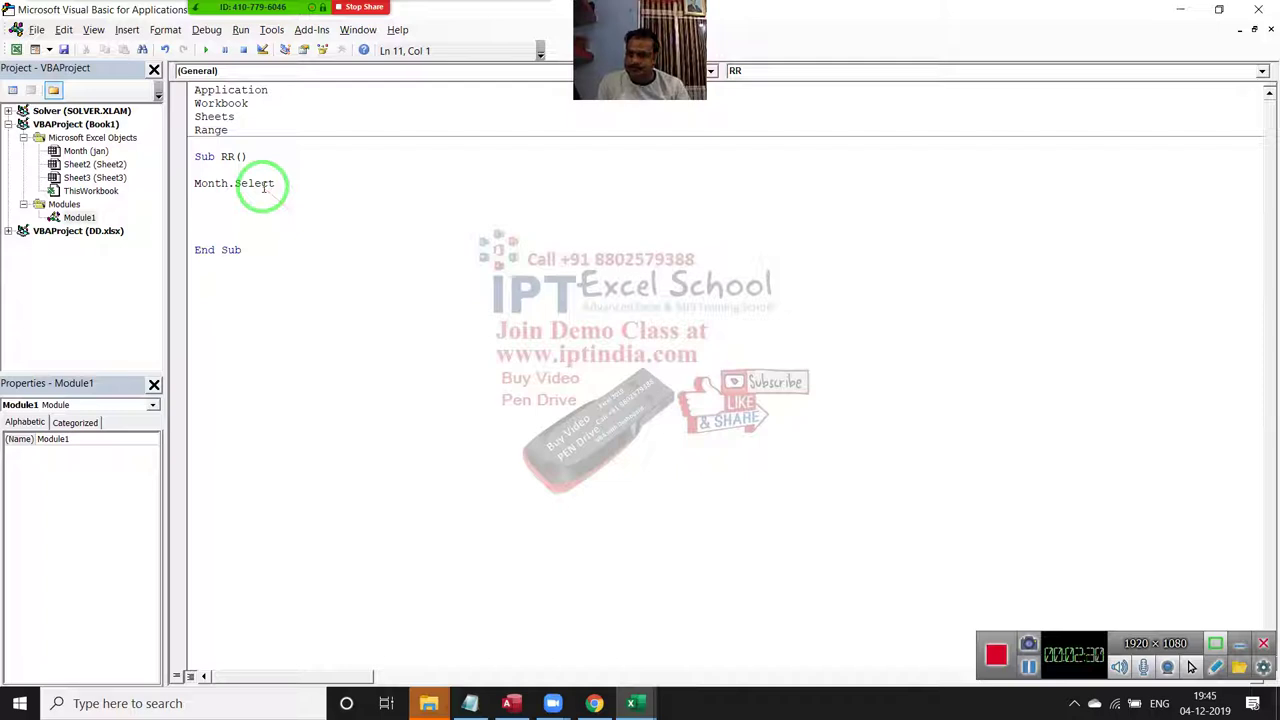
key("alt+F11")
right_click(85, 657)
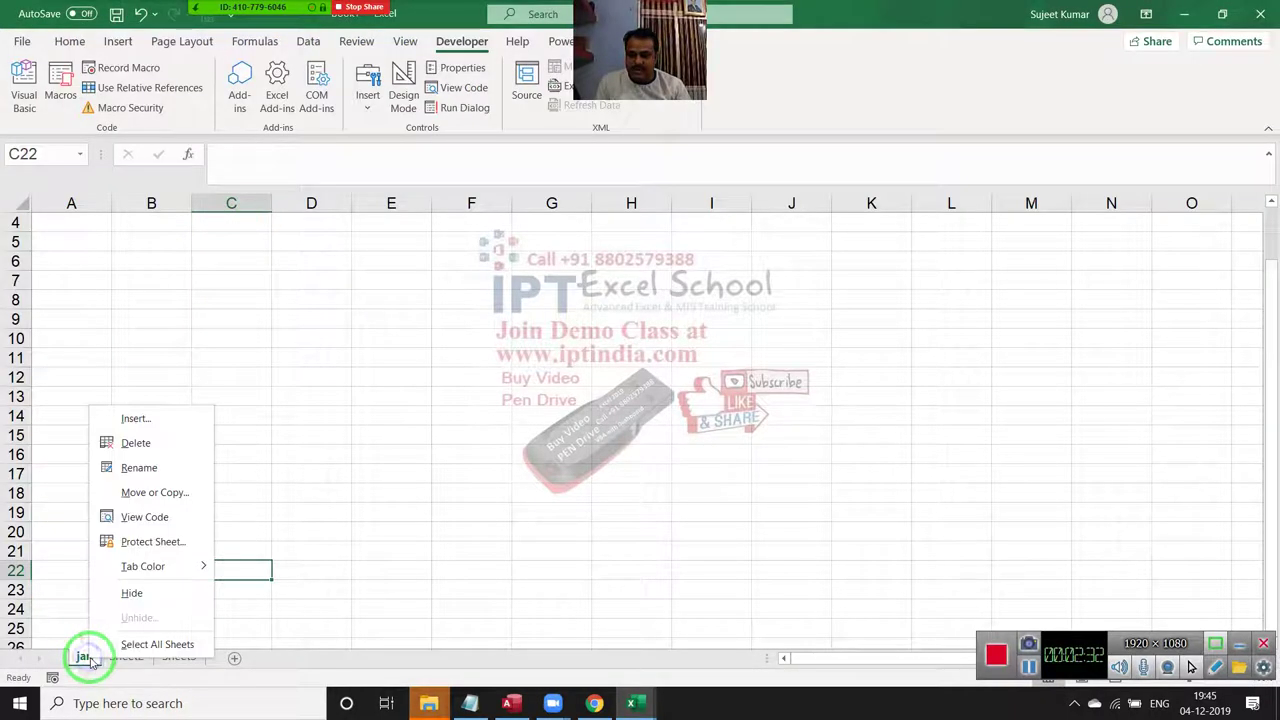
left_click(133, 446)
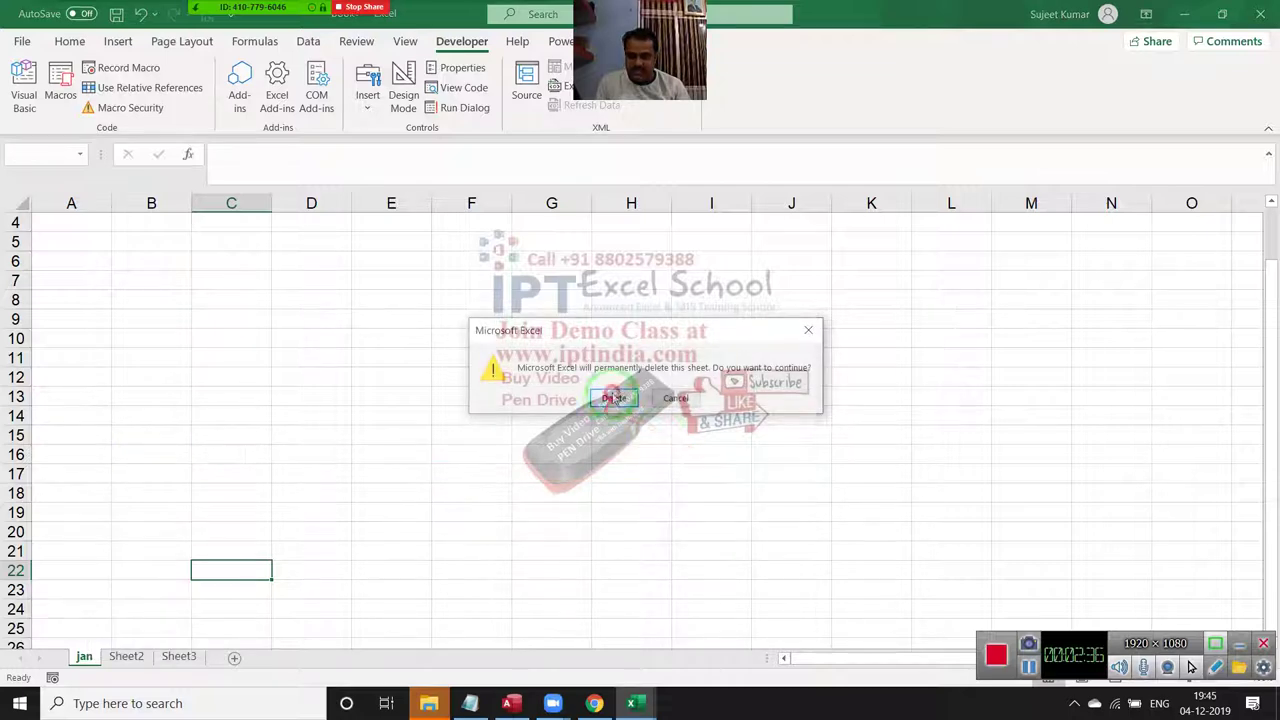
left_click(613, 398)
Rename the Sheet2 tab to JAN and go back to the VBA editor.
left_click(110, 655)
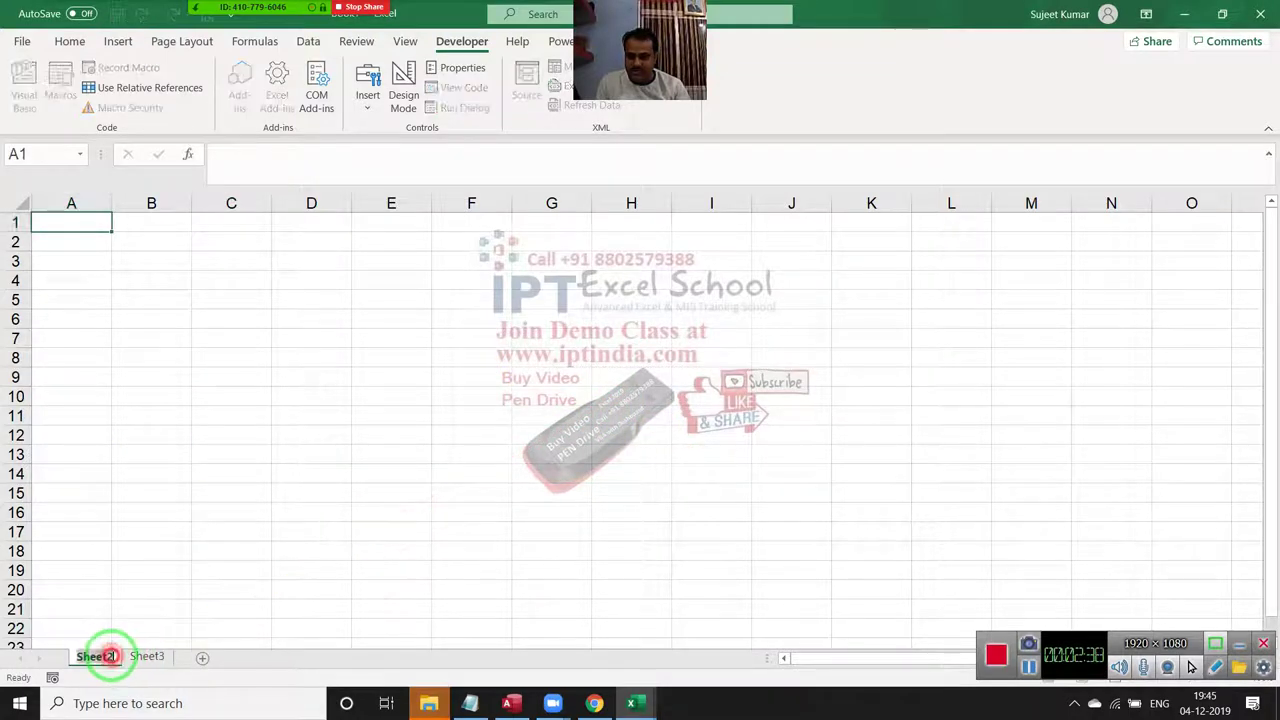
double_click(110, 655)
type("JAN")
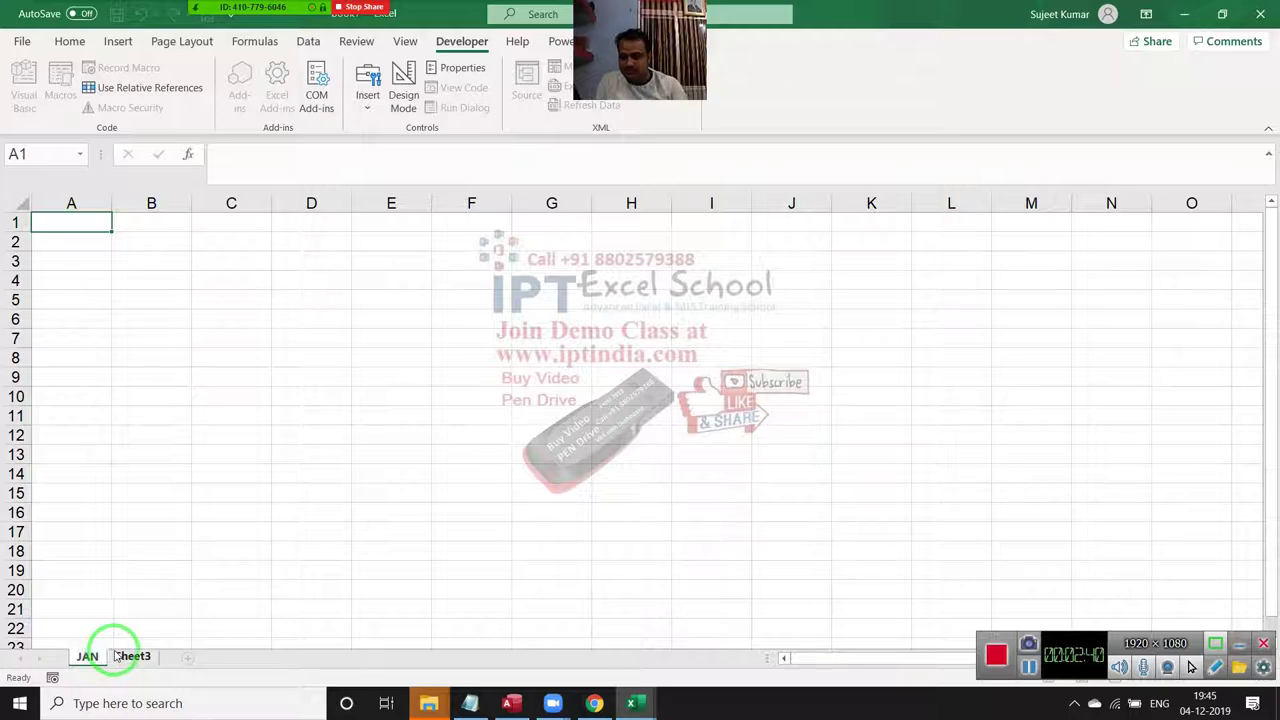
left_click(116, 598)
key("alt+F11")
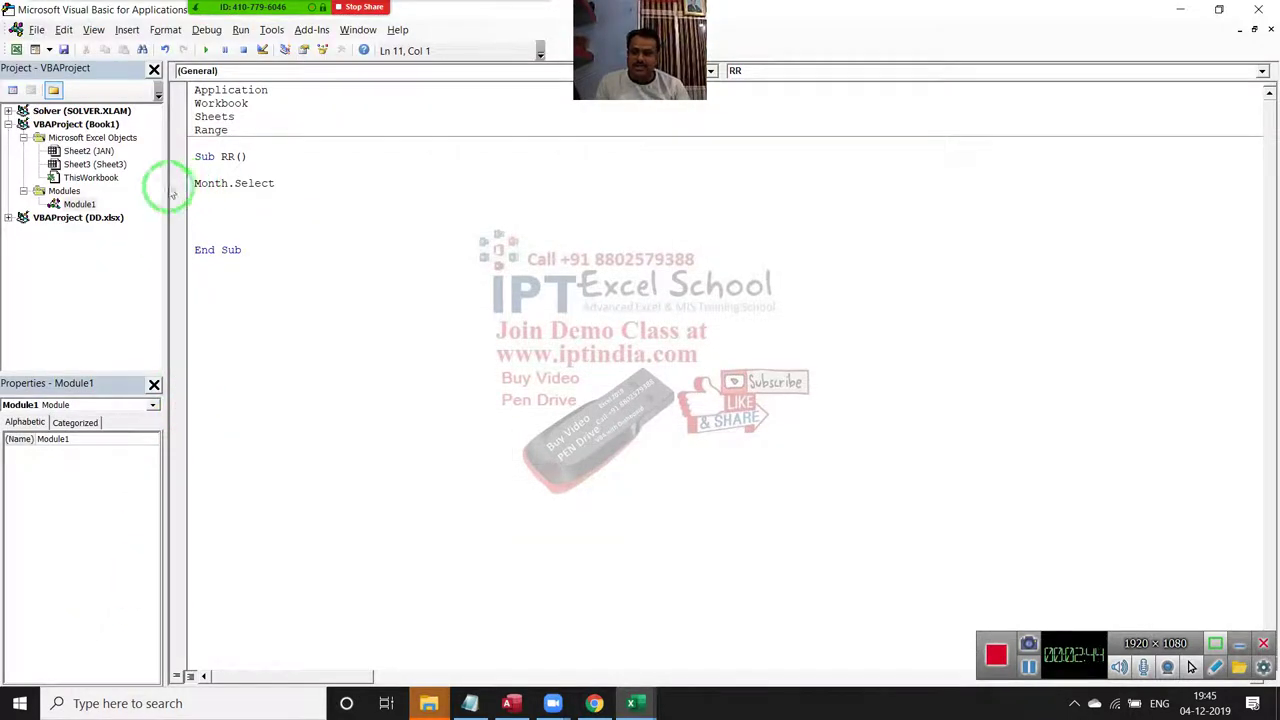
Add a new worksheet, Sheet4, to the workbook from Excel's sheet tabs.
left_click(88, 151)
key("alt+F11")
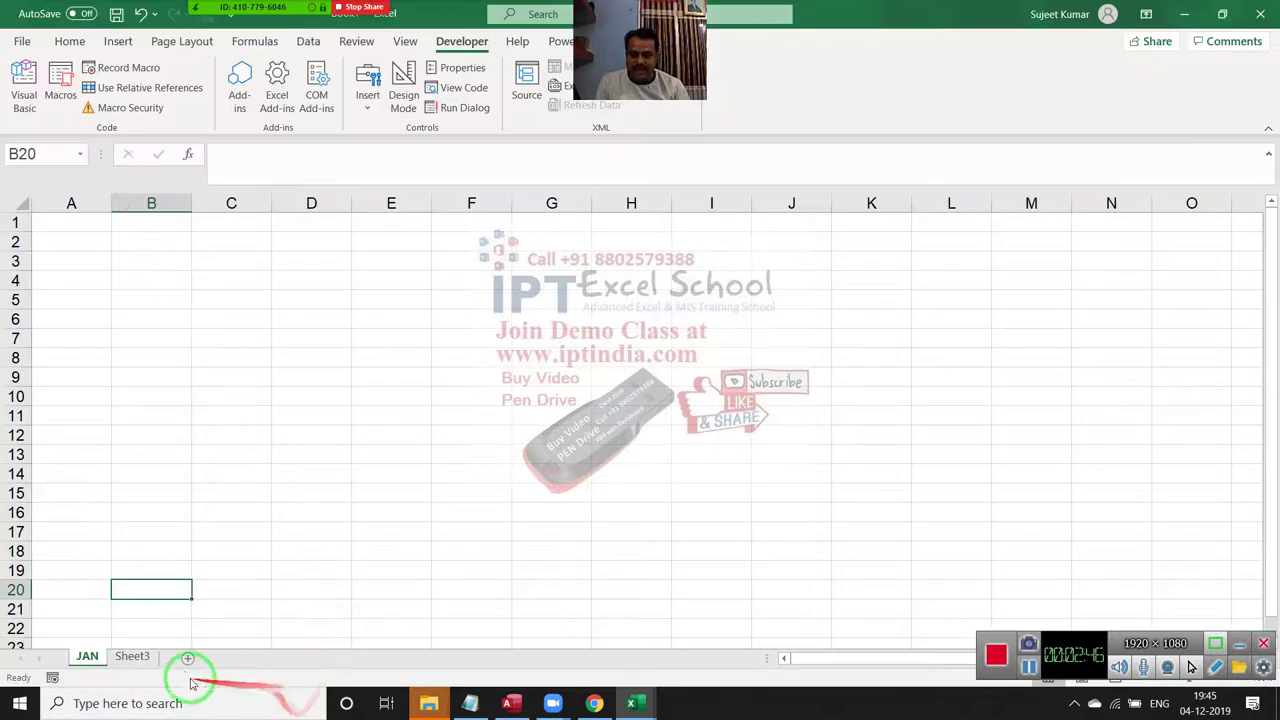
left_click(187, 657)
key("alt+F11")
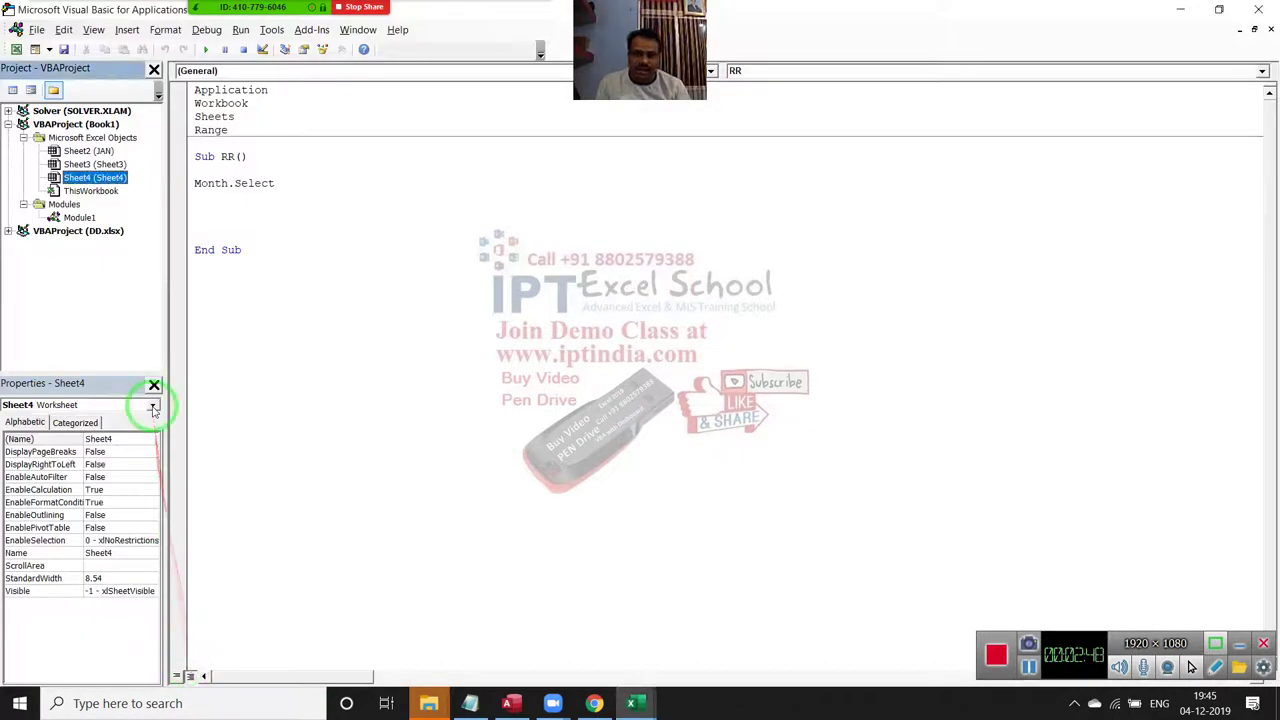
Highlight the Month.Select line in Sub RR, then return to Excel showing Sheet4.
left_click(218, 220)
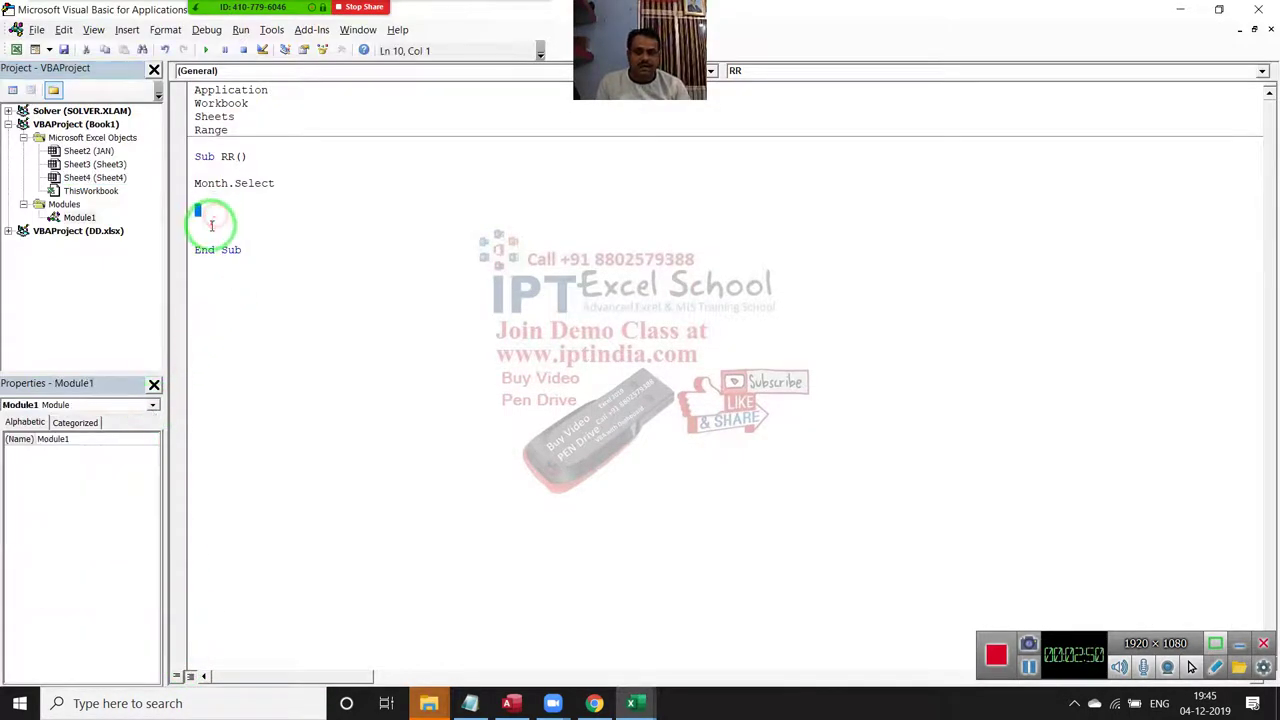
left_click(204, 206)
left_click(205, 193)
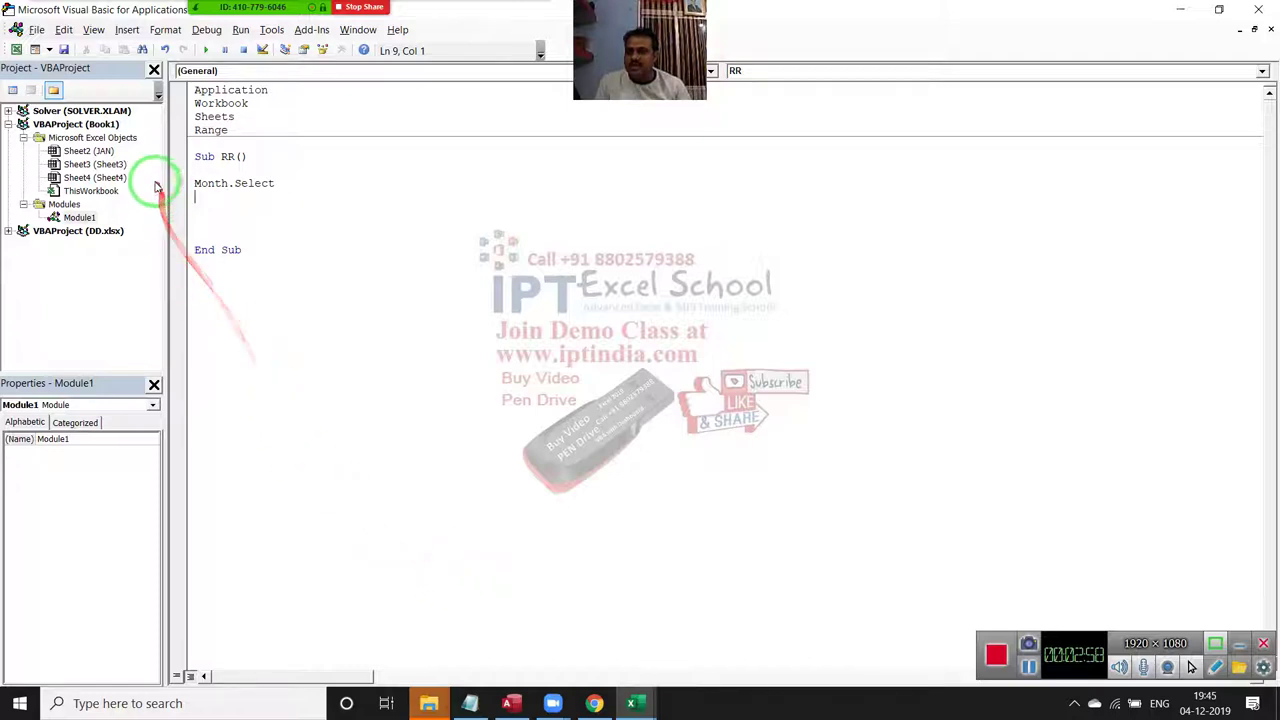
left_click_drag(273, 184, 194, 184)
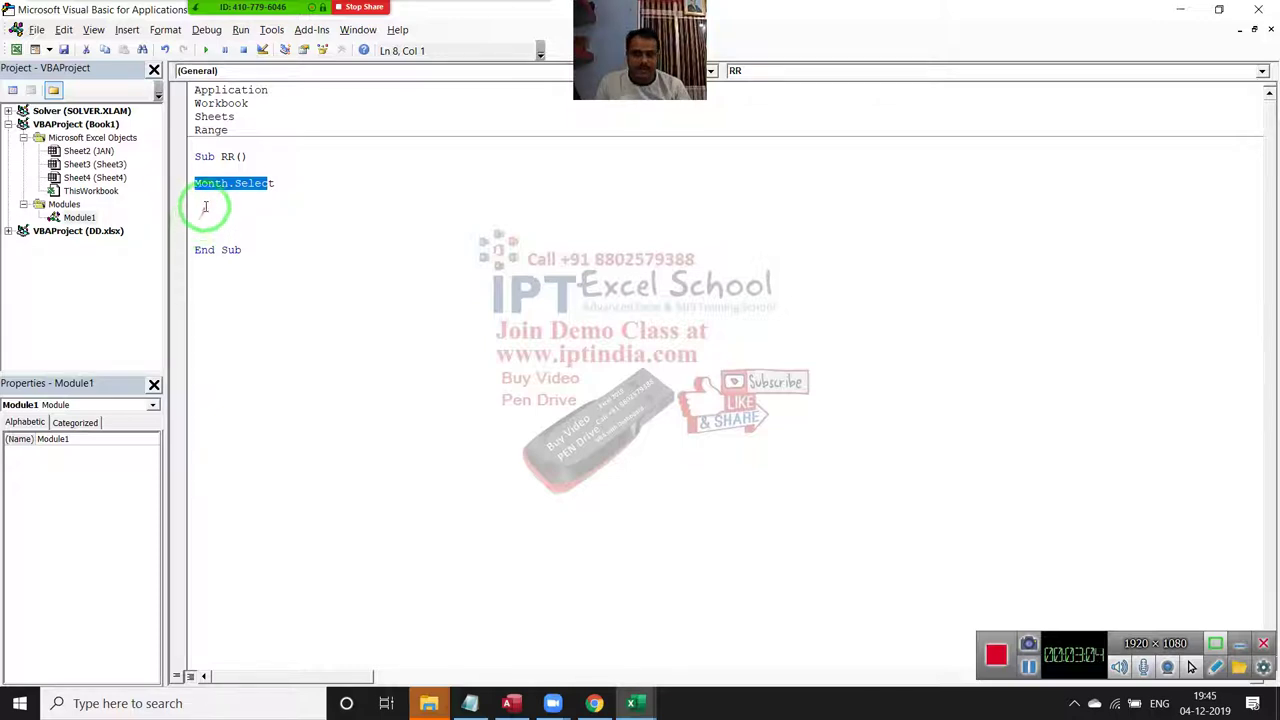
left_click(205, 207)
key("alt+F11")
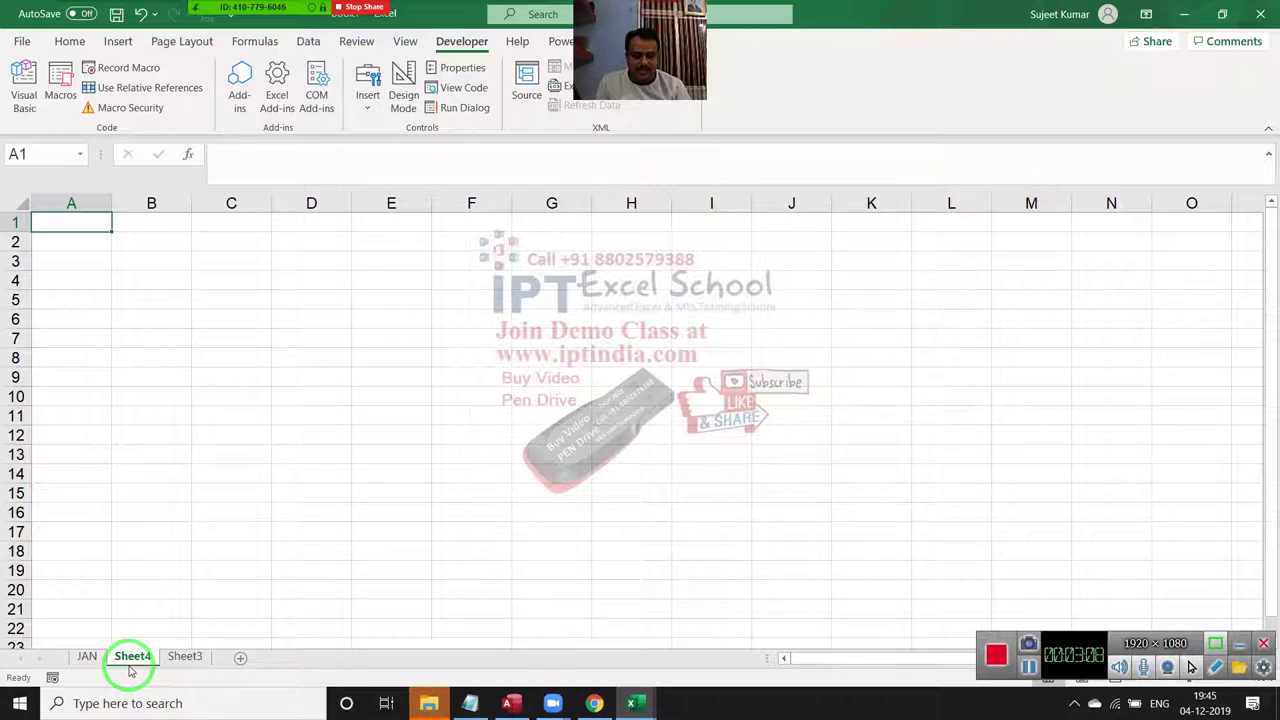
Rename the Sheet4 tab to Data and return to the VBA editor.
left_click(88, 656)
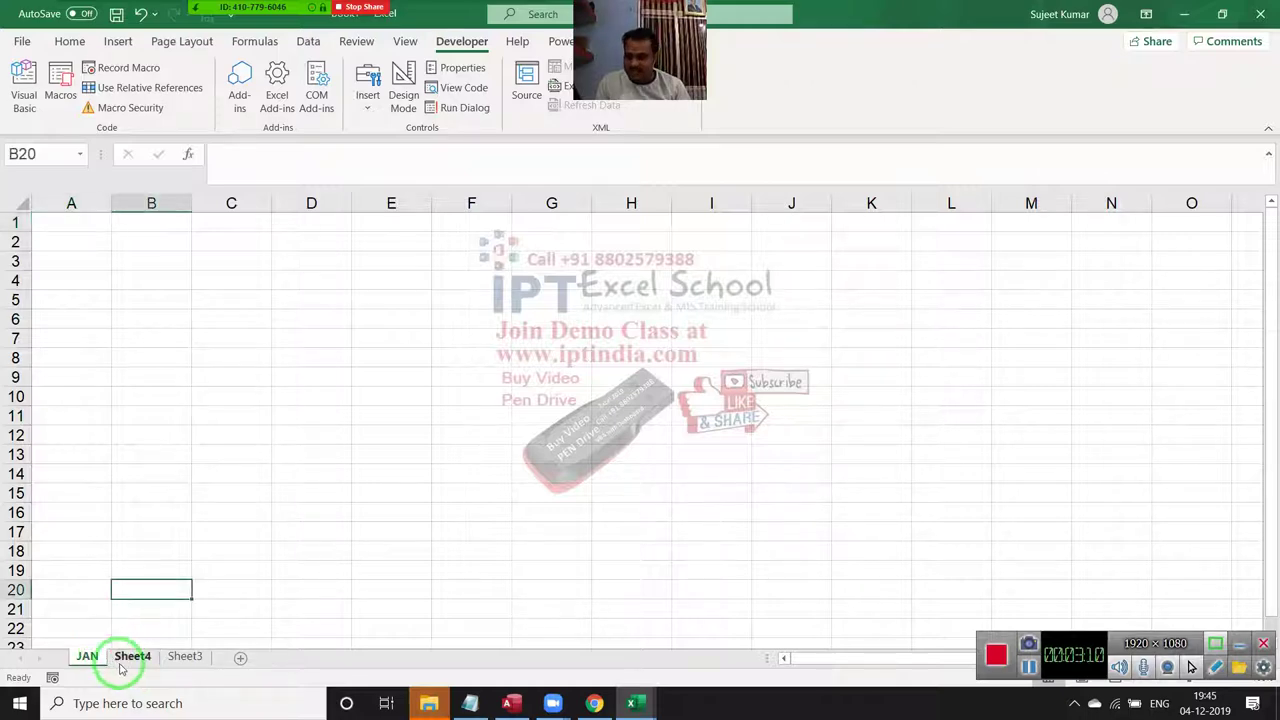
left_click_drag(120, 664, 121, 657)
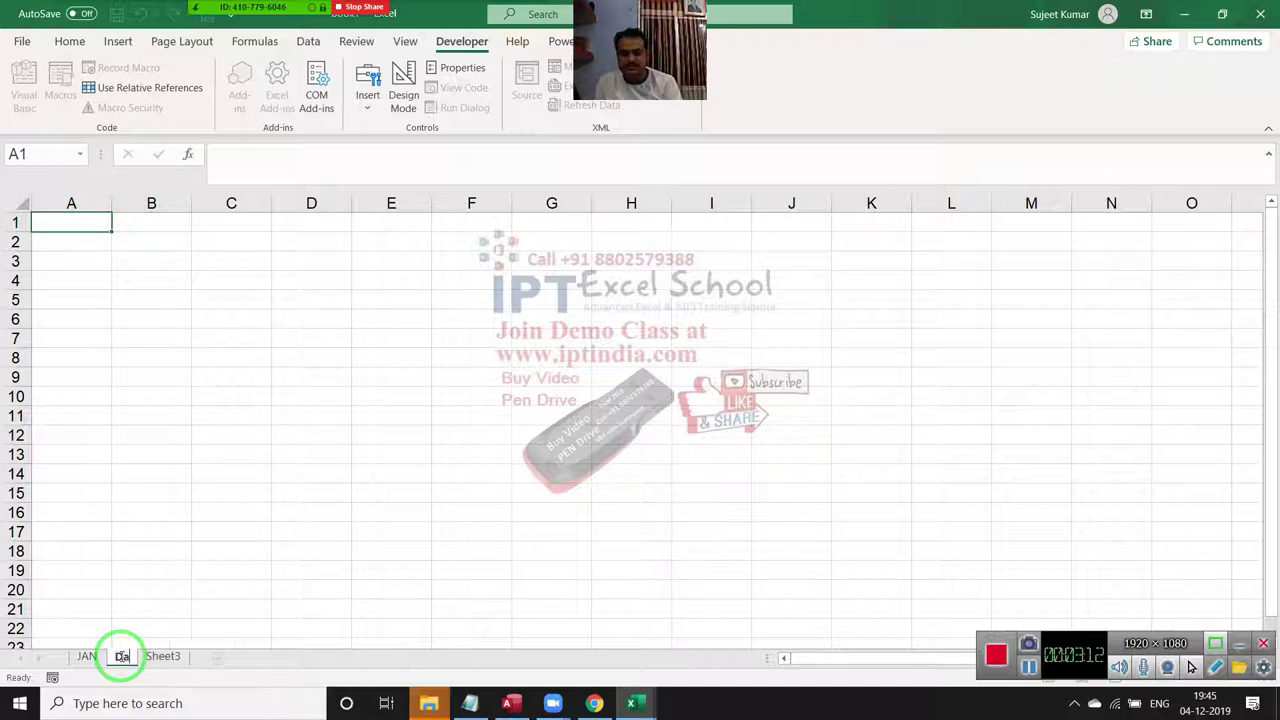
left_click(204, 570)
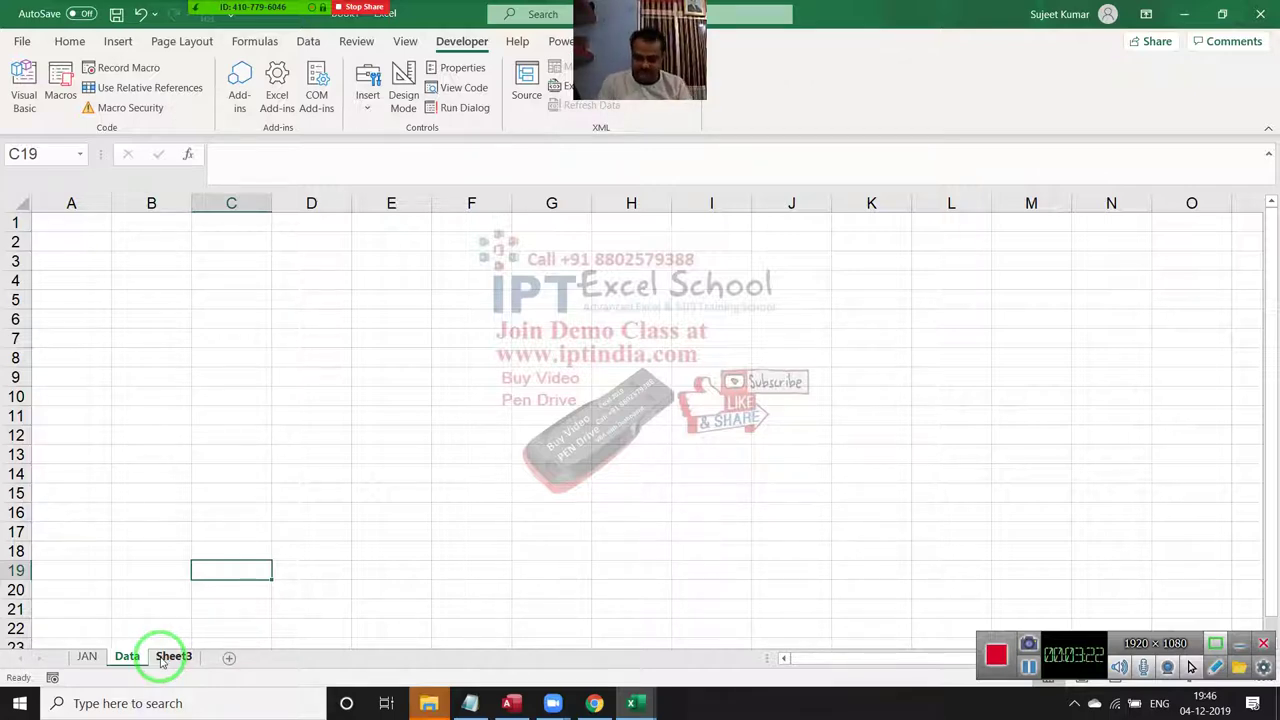
key("alt+F11")
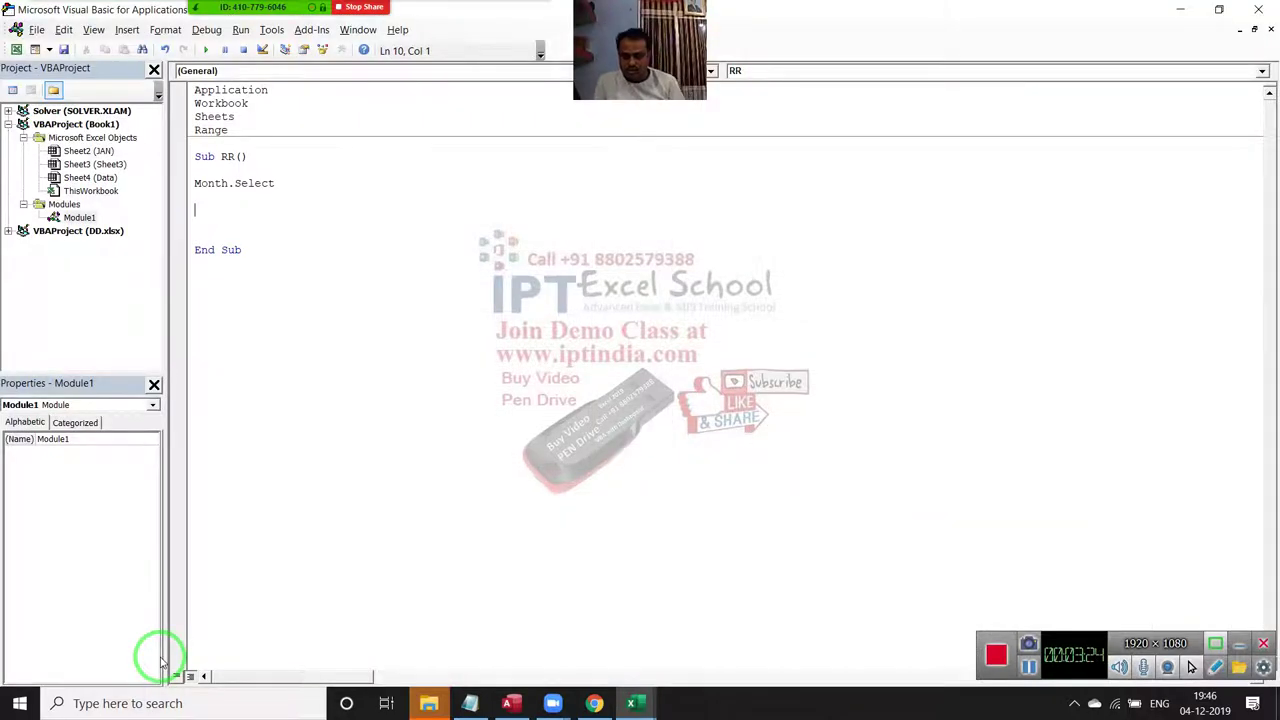
Enter sheets("Data").select below Month.Select so VBA capitalizes it, then highlight that line.
type("sheets(")
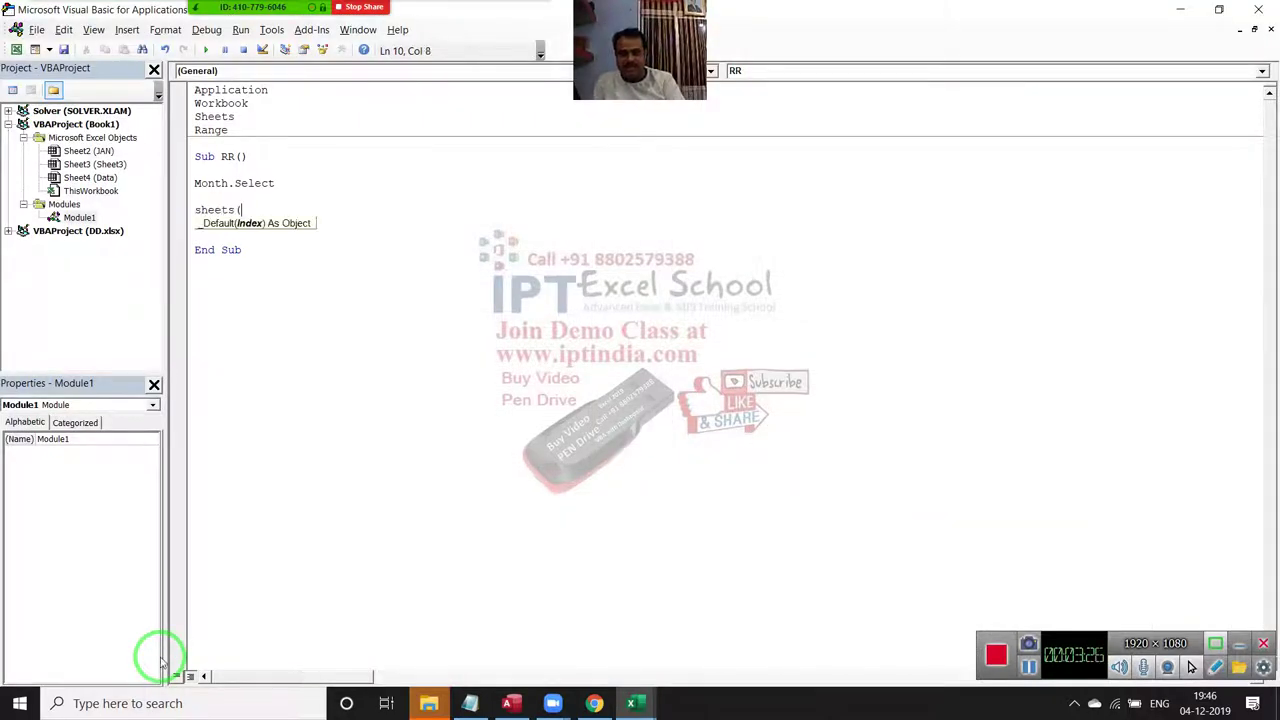
type("\"Data")
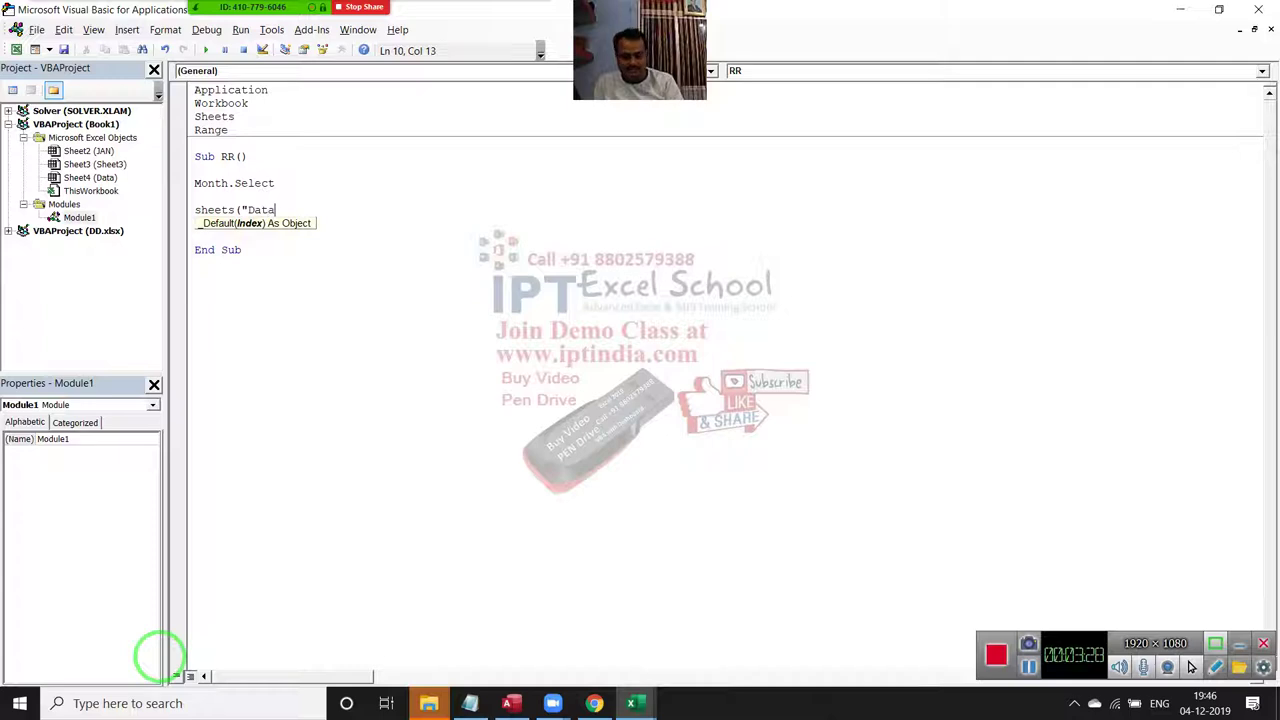
type("\").se")
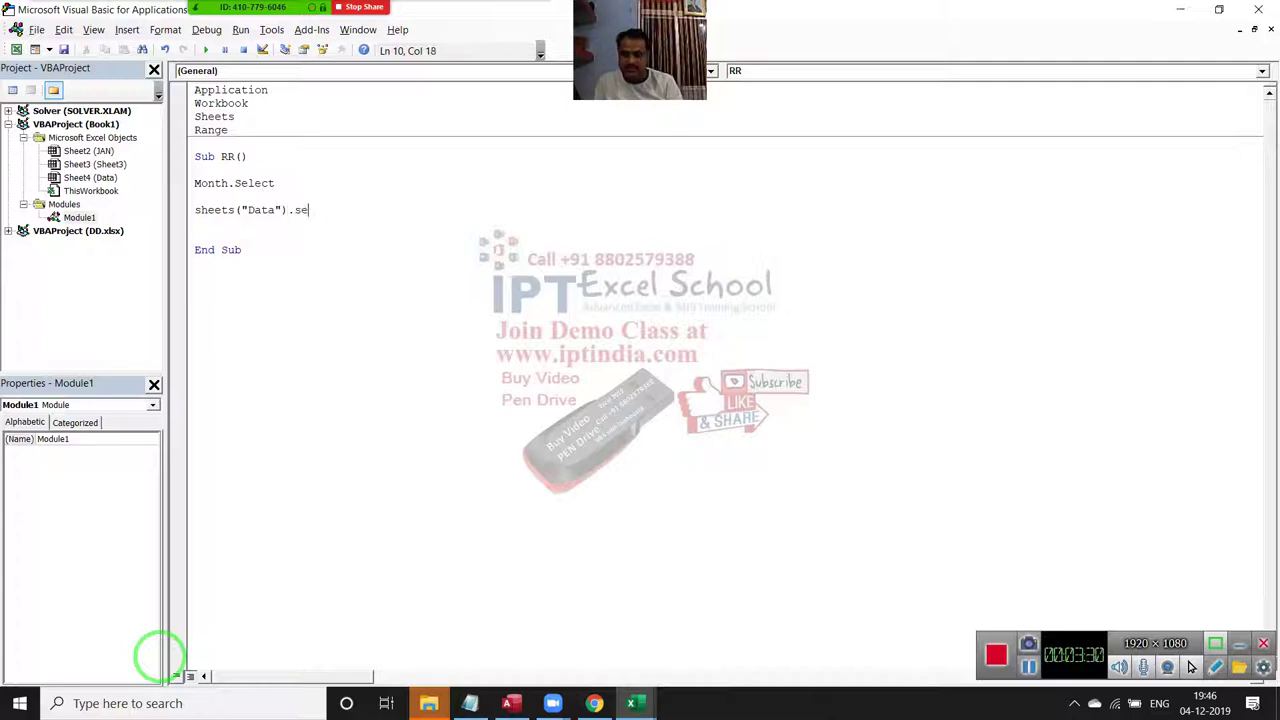
type("lect")
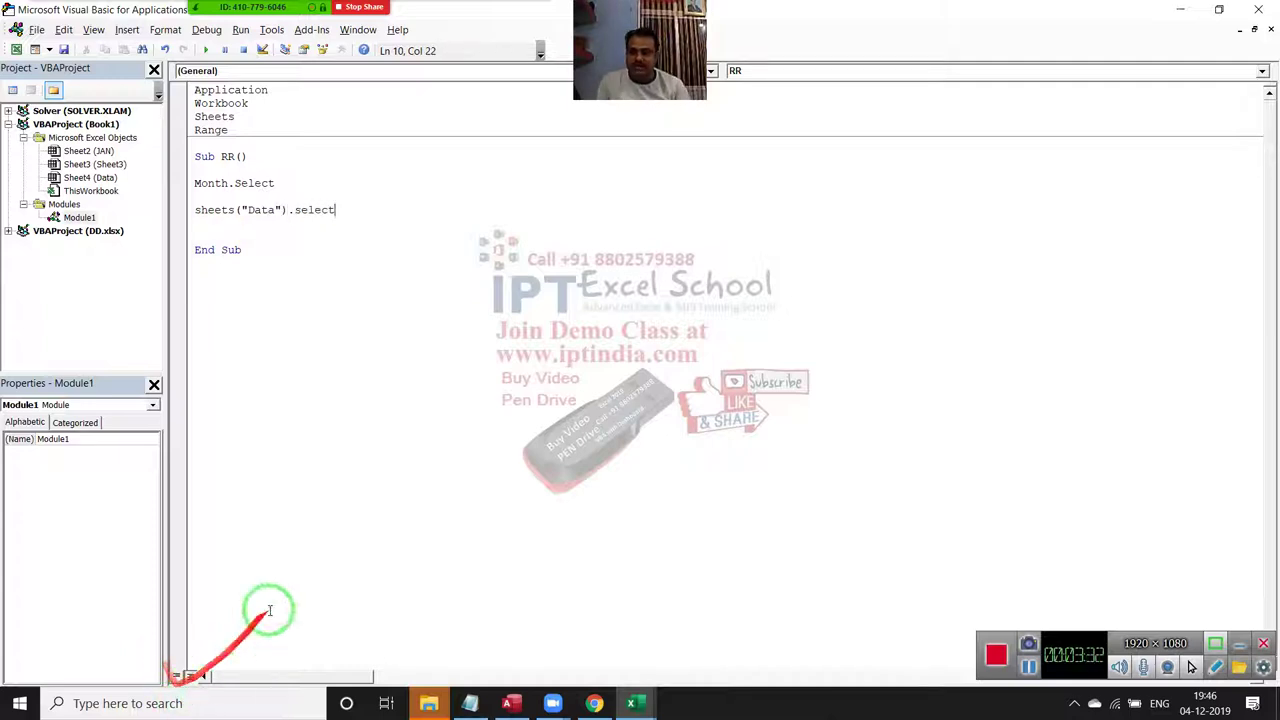
left_click(307, 228)
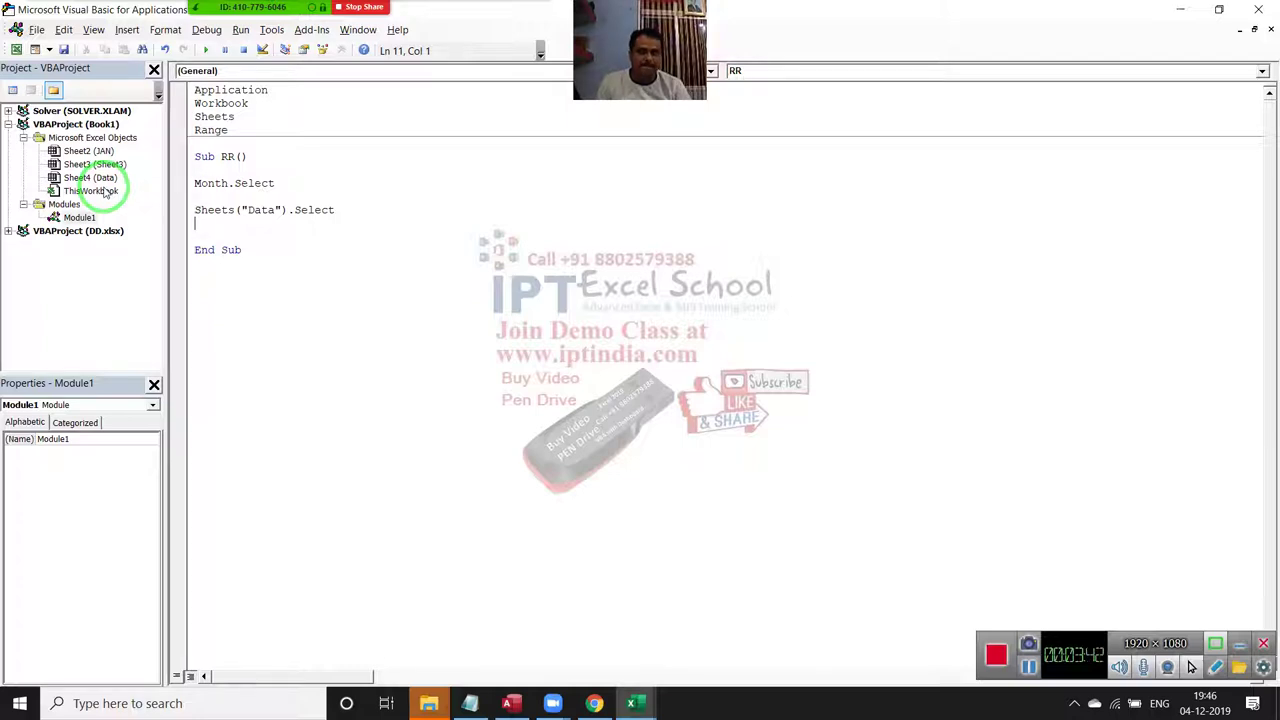
key("shift+Down")
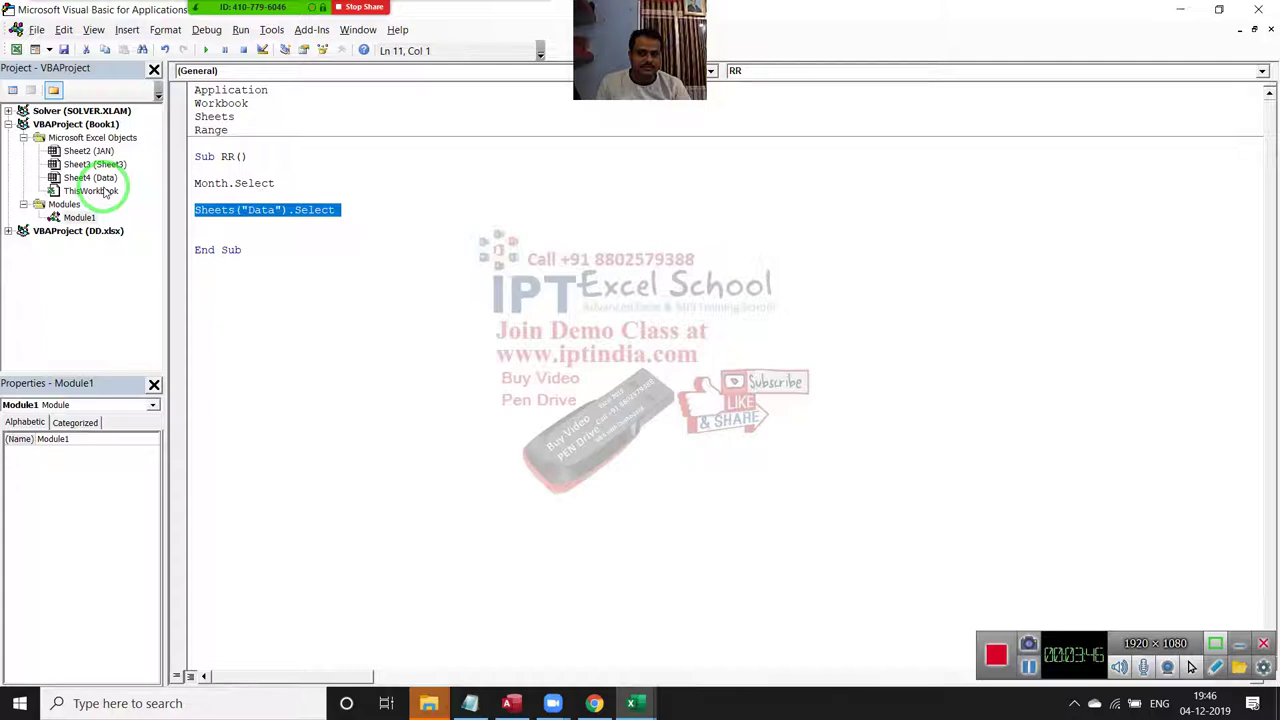
Overwrite the Month.Select line in Sub RR with Sheet2.Activate.
key("Up")
key("shift+Up")
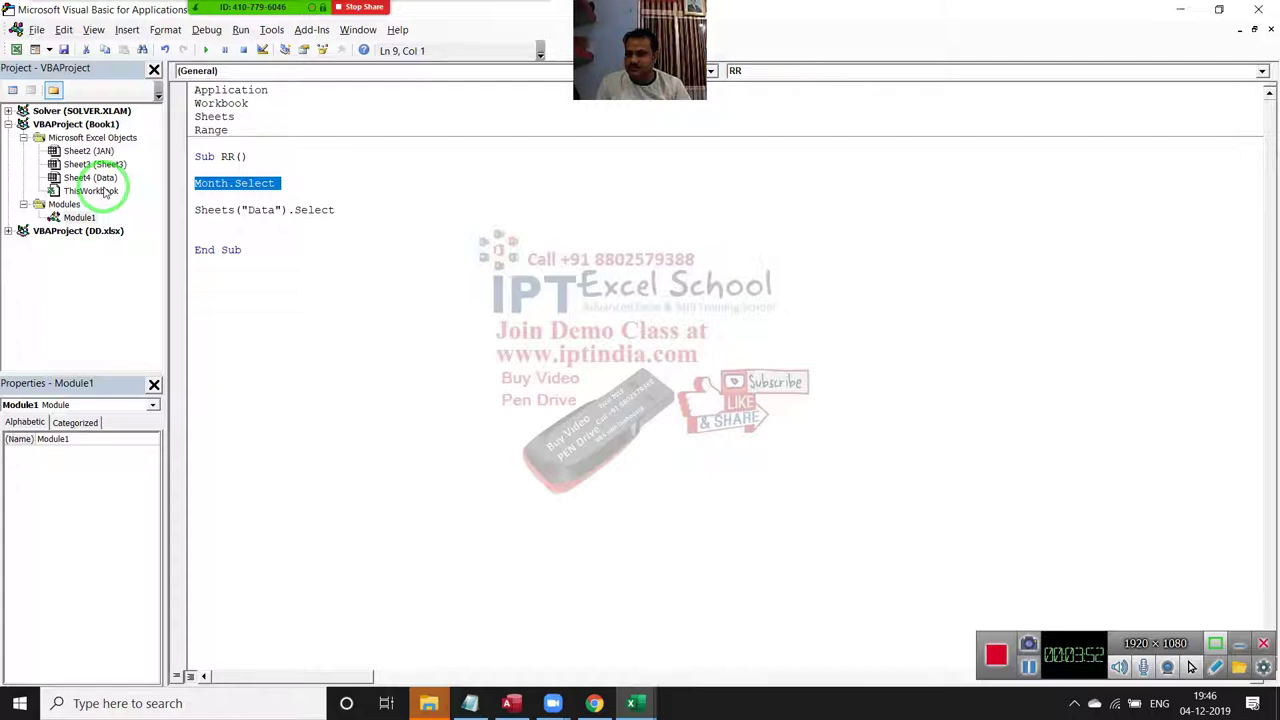
key("Down")
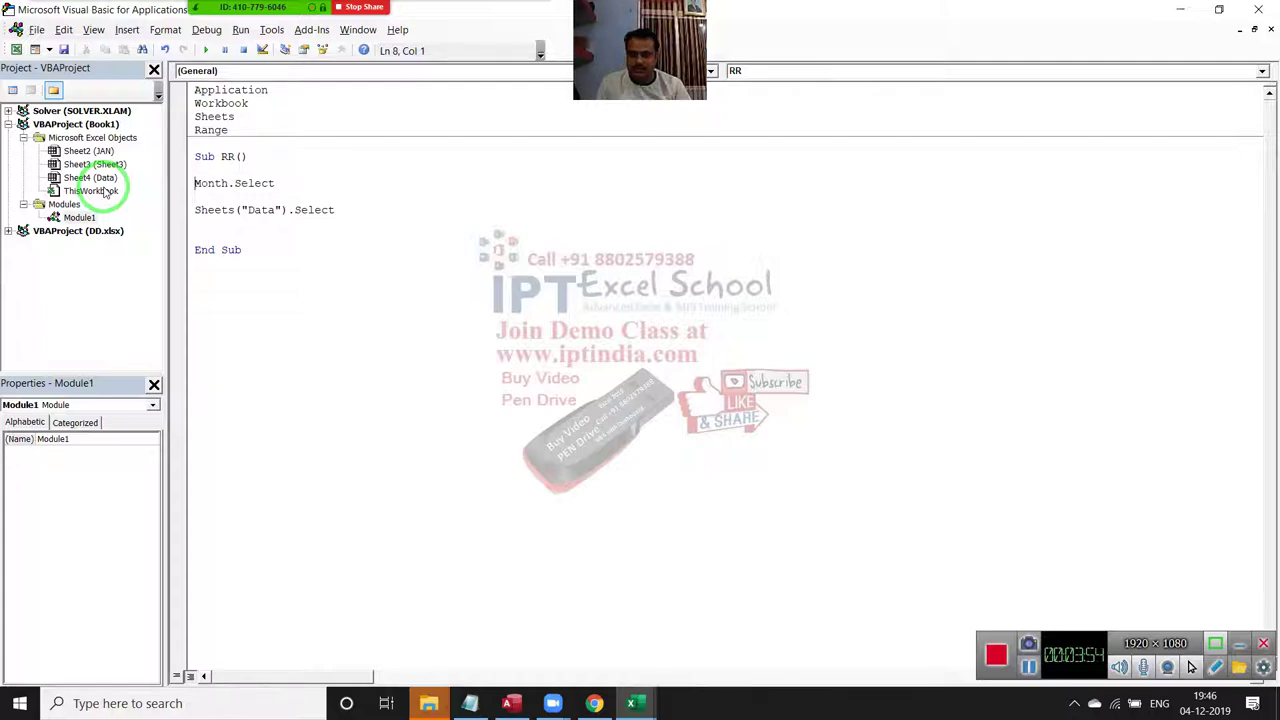
key("shift+Right")
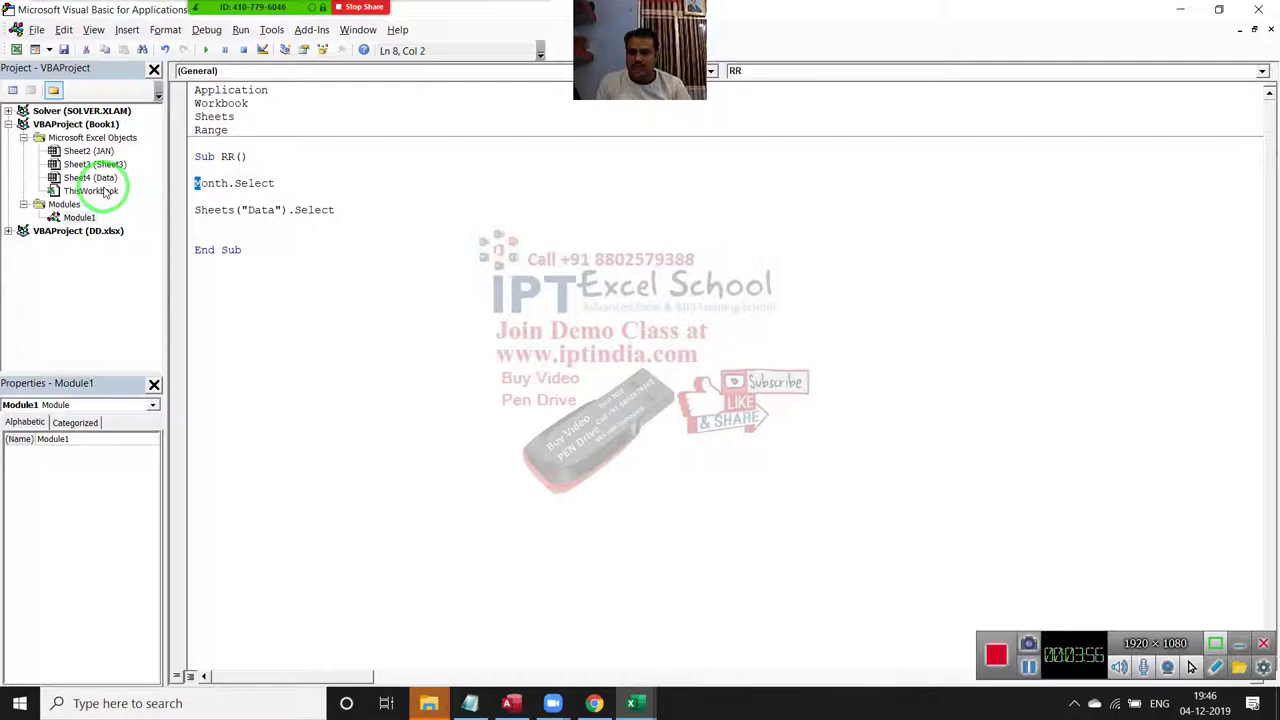
key("shift+Right")
key("shift+Right")
key("shift+Right")
key("shift+Right")
key("shift+Right")
key("shift+Right")
key("shift+Right")
key("shift+Right")
key("shift+Right")
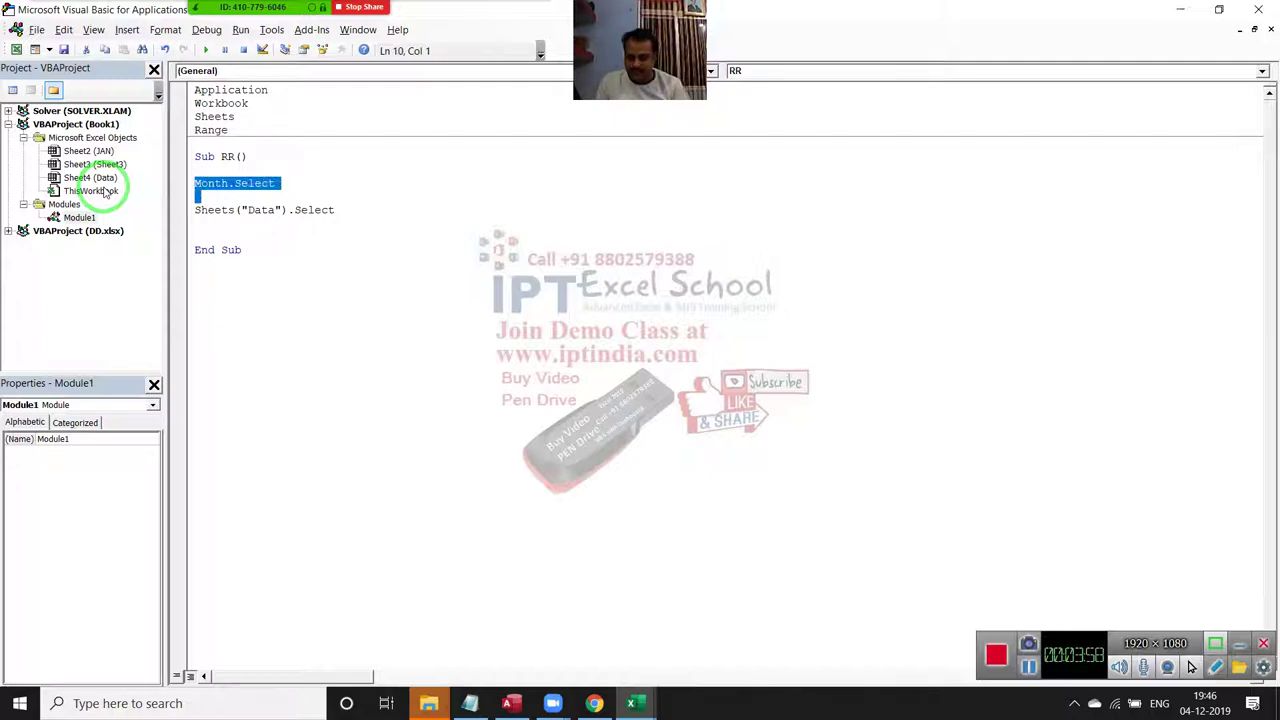
type("shee")
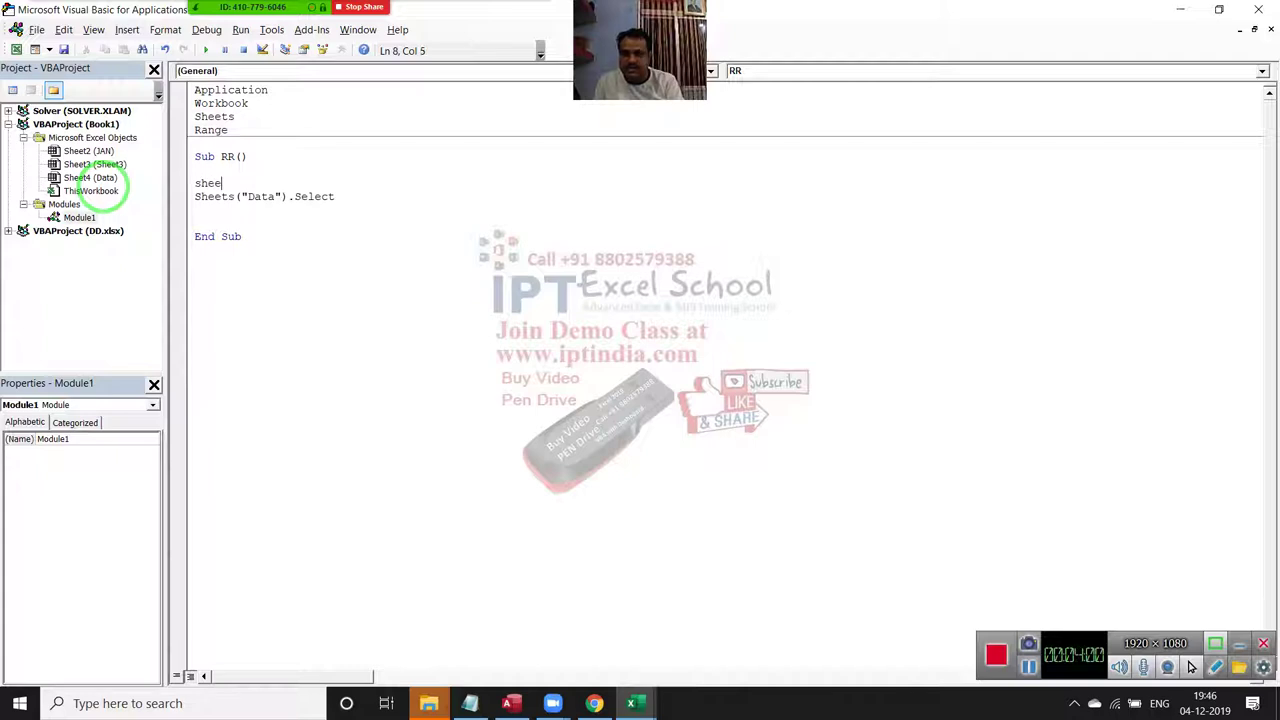
type("t2.")
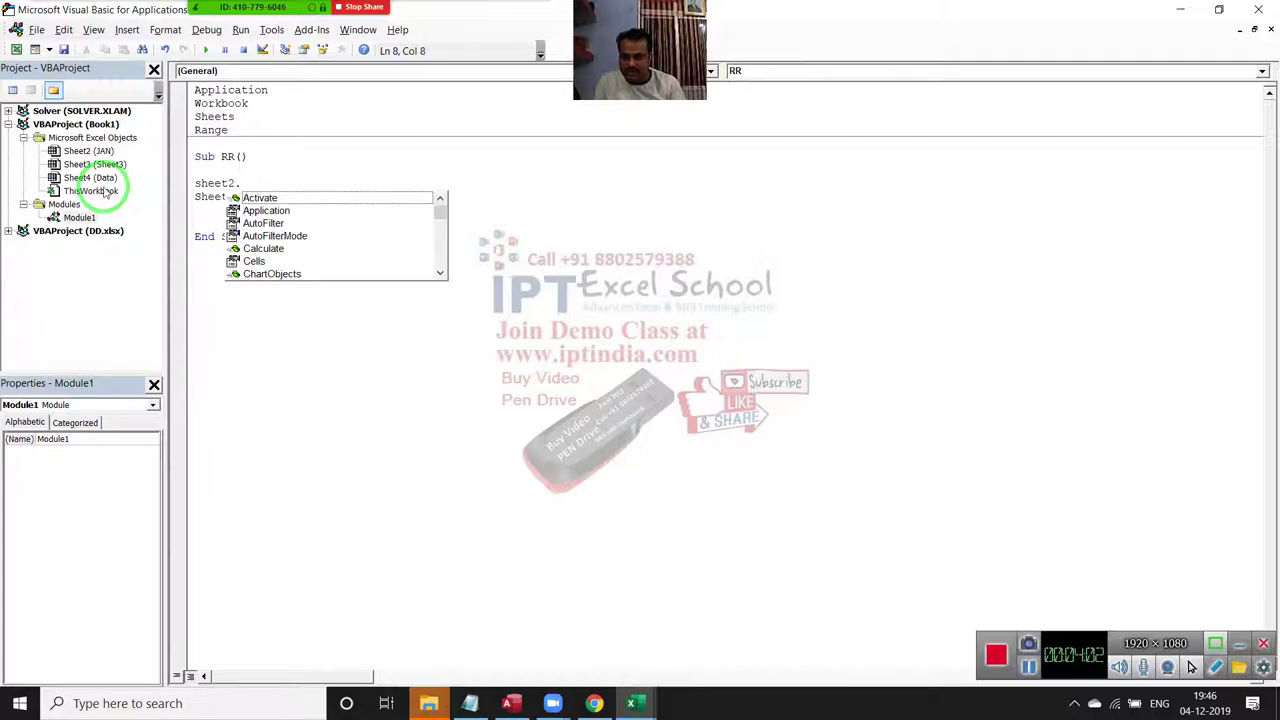
type("Activate")
key("Return")
key("Return")
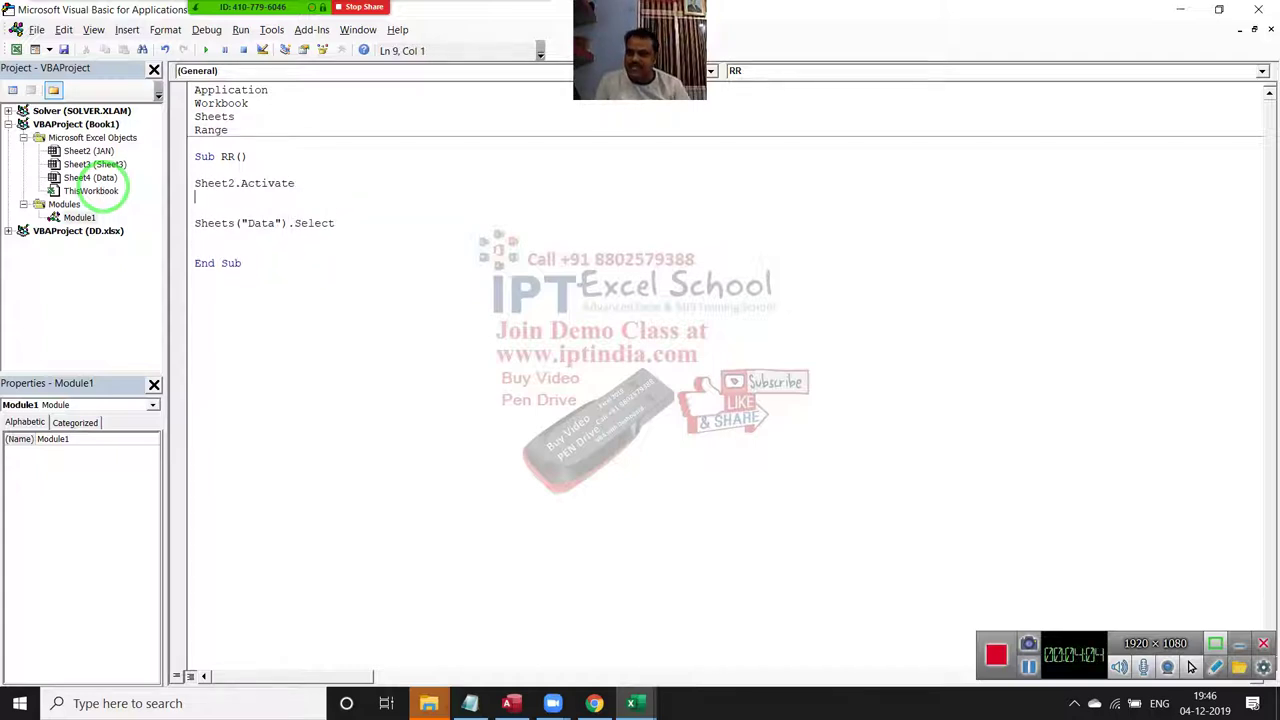
Rename the JAN worksheet tab to Feb in the Excel workbook.
key("alt+F11")
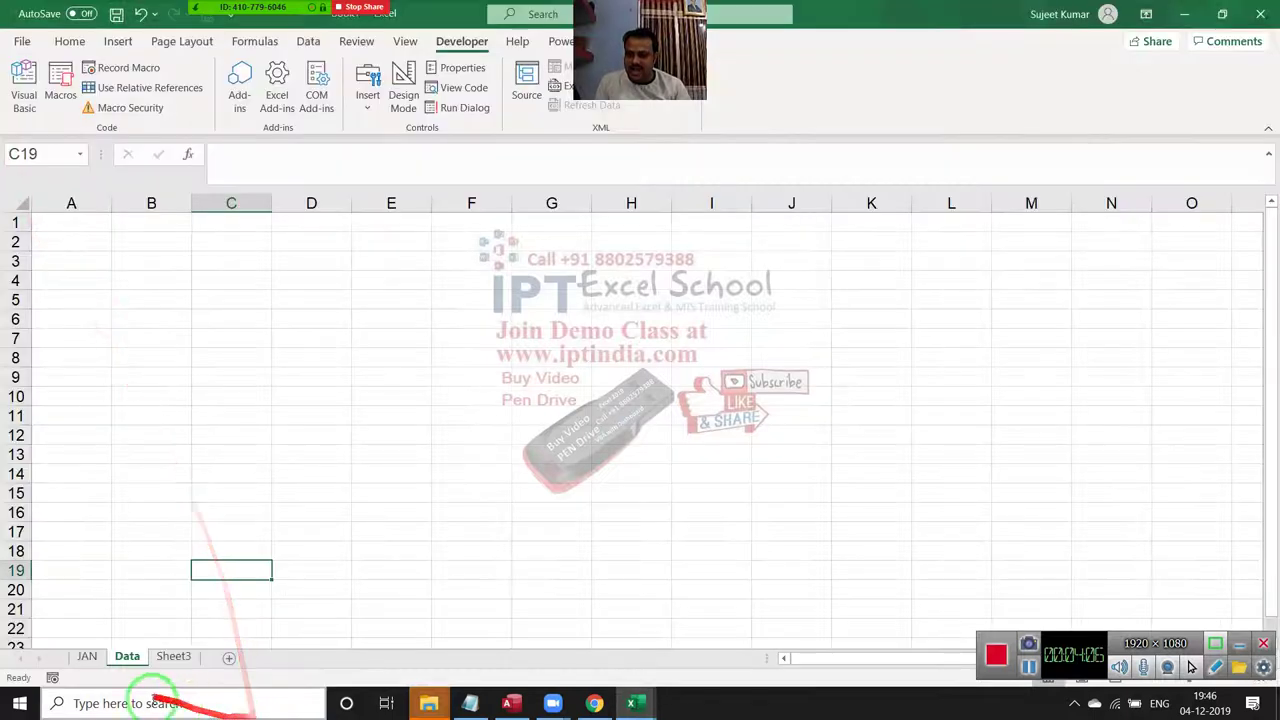
left_click(95, 664)
double_click(95, 664)
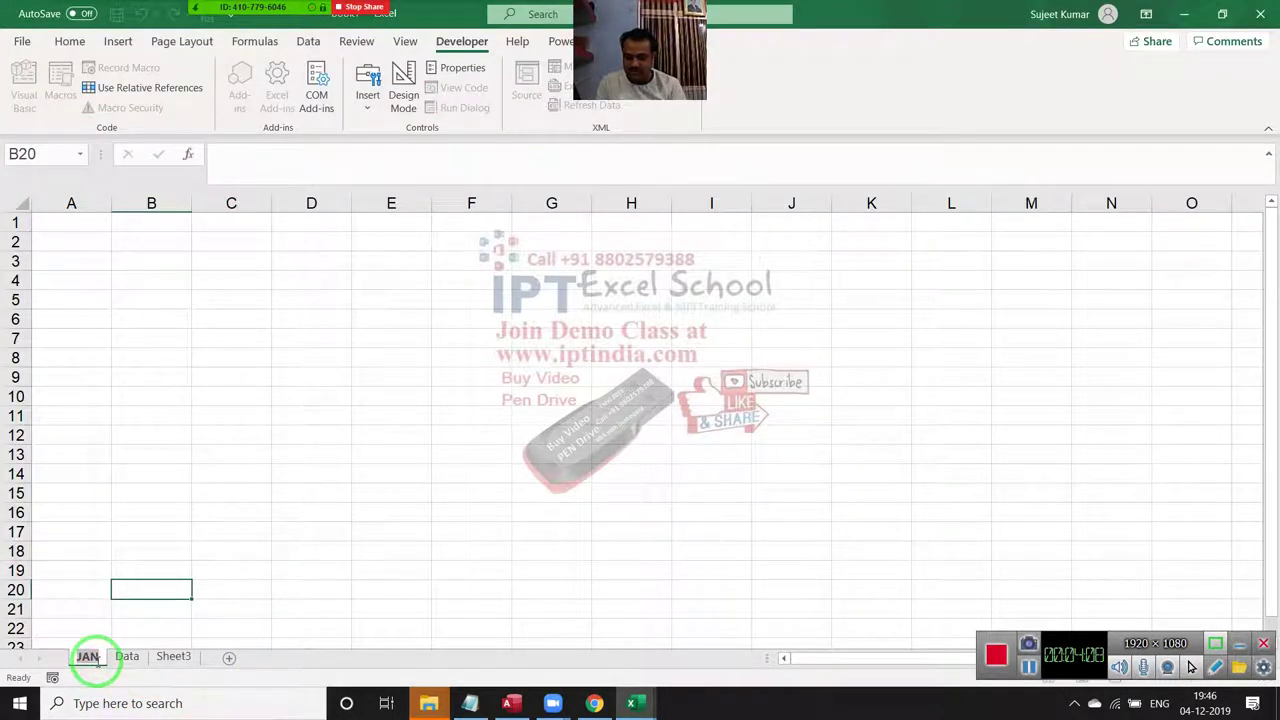
type("Feb")
left_click(165, 567)
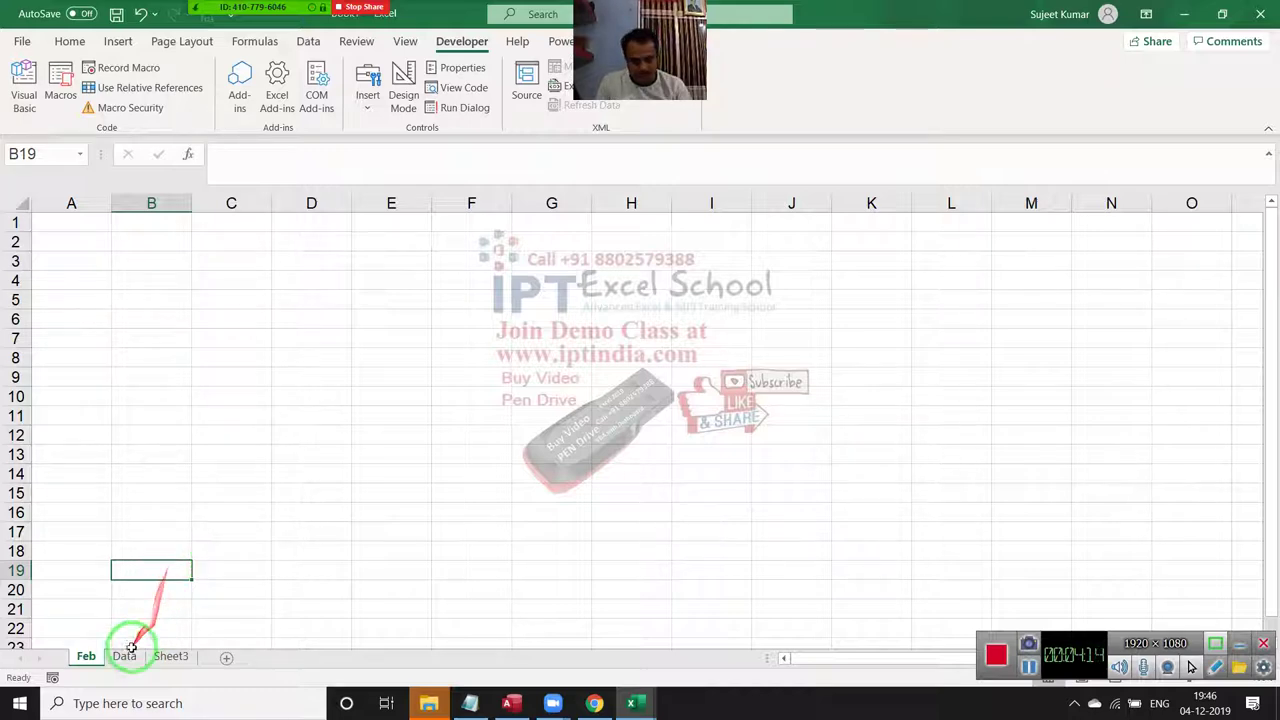
key("alt+Tab")
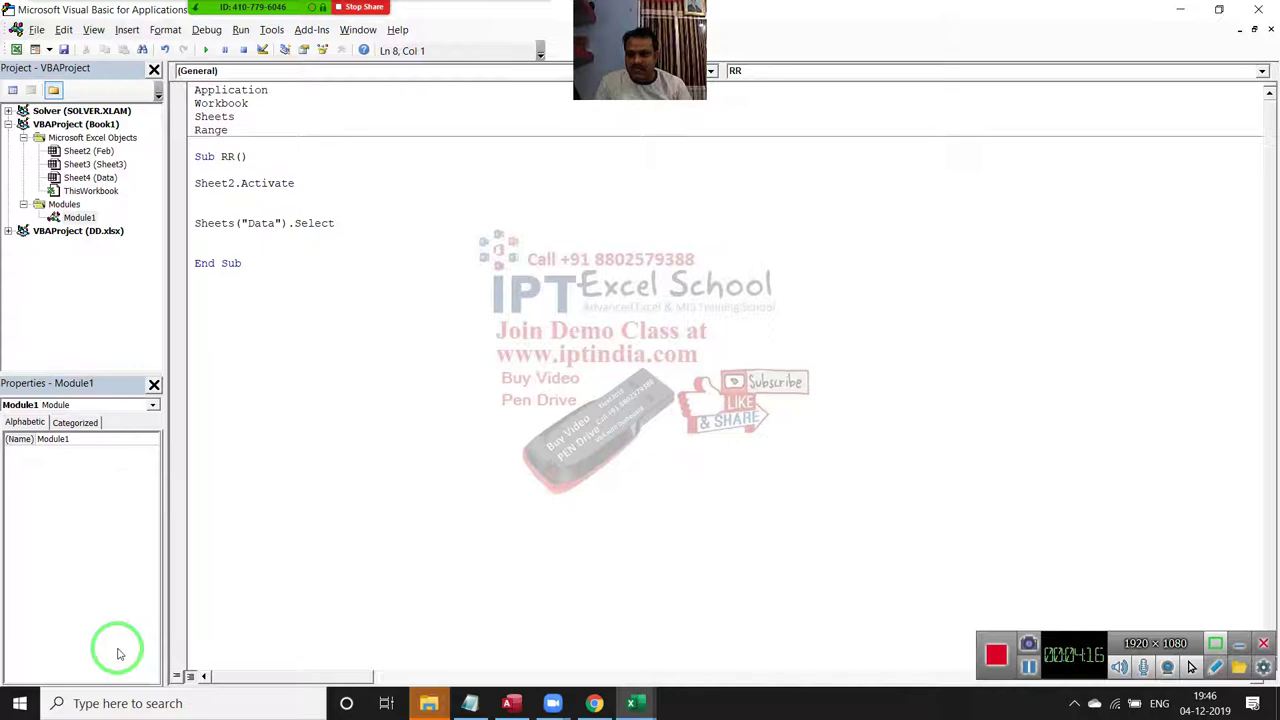
Select Sheet2 (Feb) in the Project Explorer to display its worksheet properties.
left_click(76, 152)
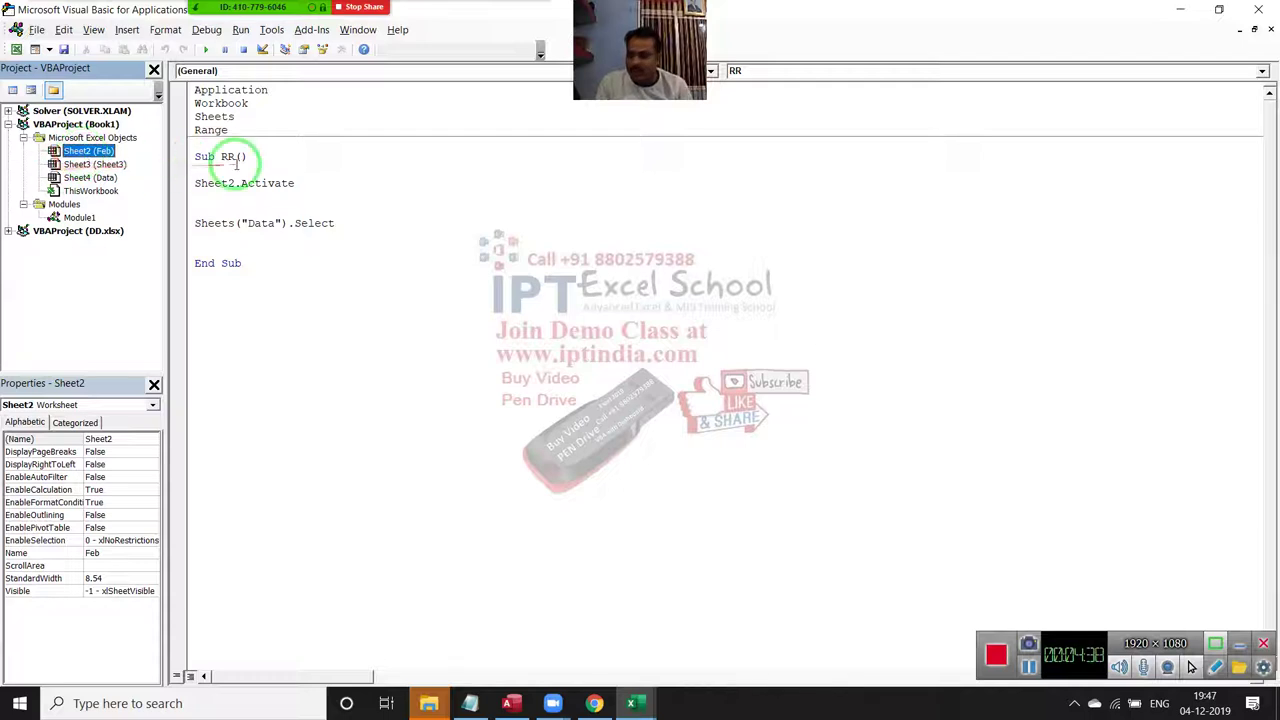
Point out the Sheet2.Activate statement and the Sheets("Data") reference in the code.
left_click(297, 183)
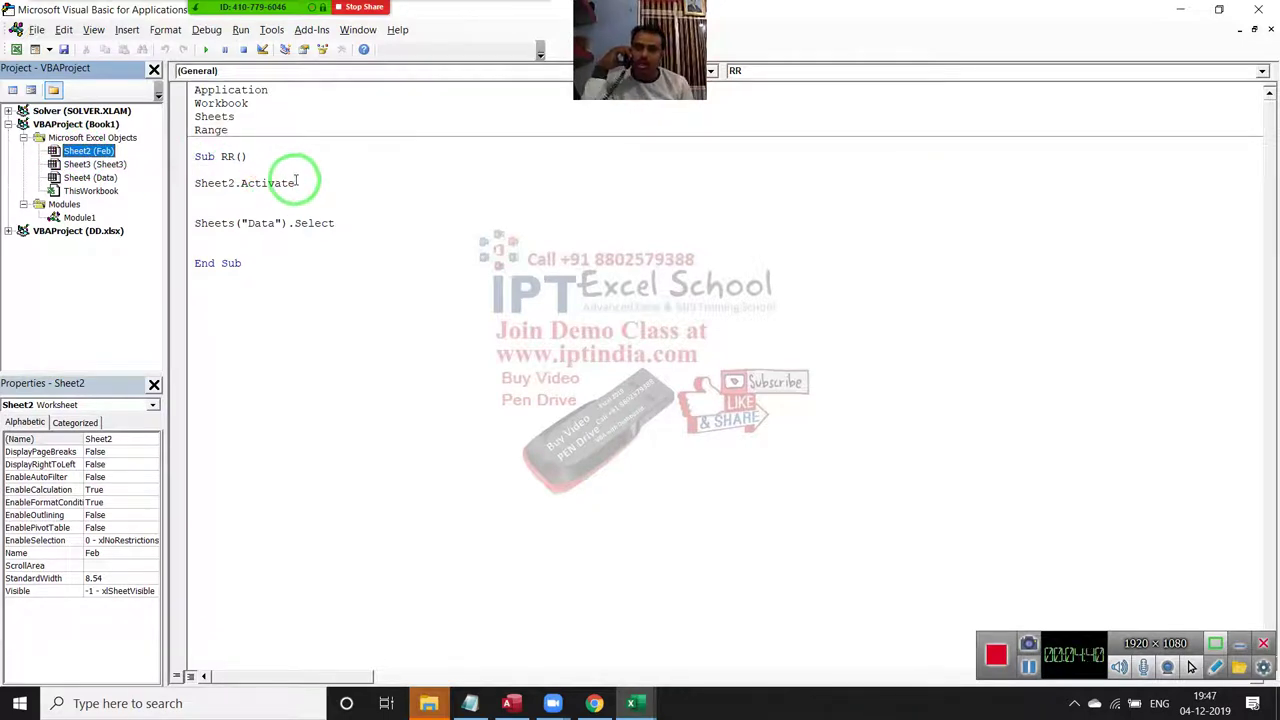
left_click_drag(295, 183, 200, 170)
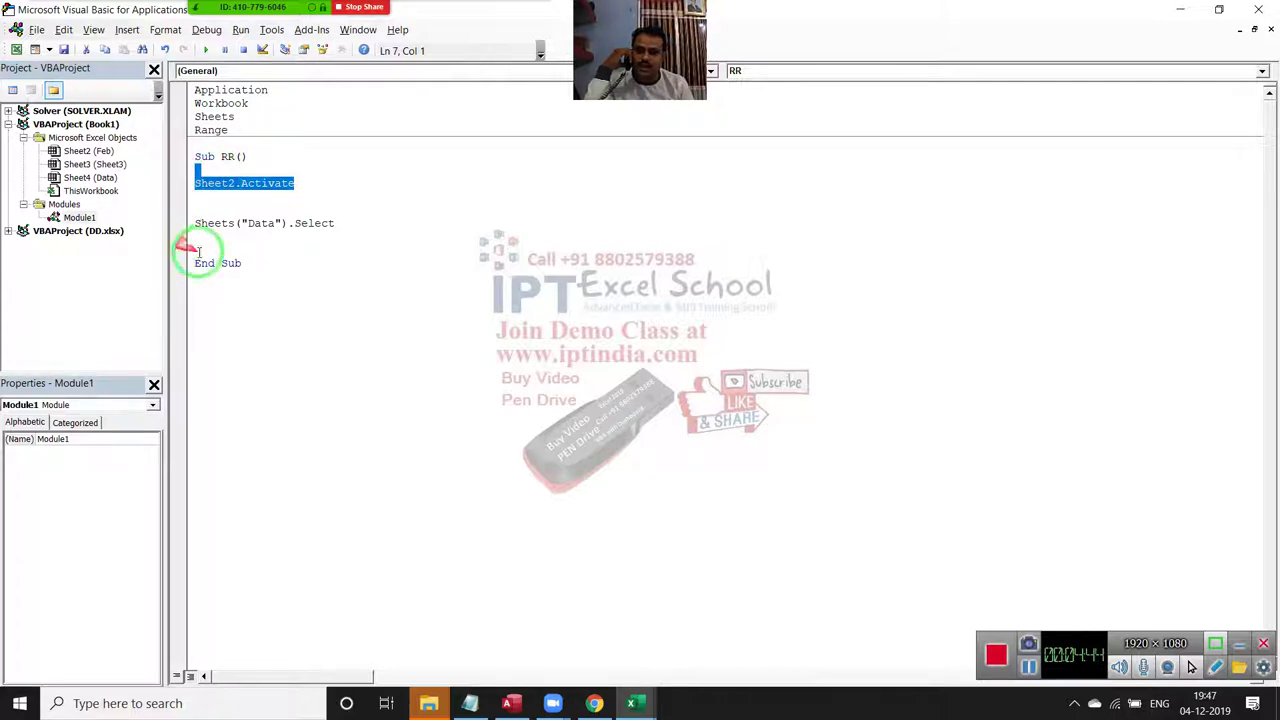
left_click(330, 270)
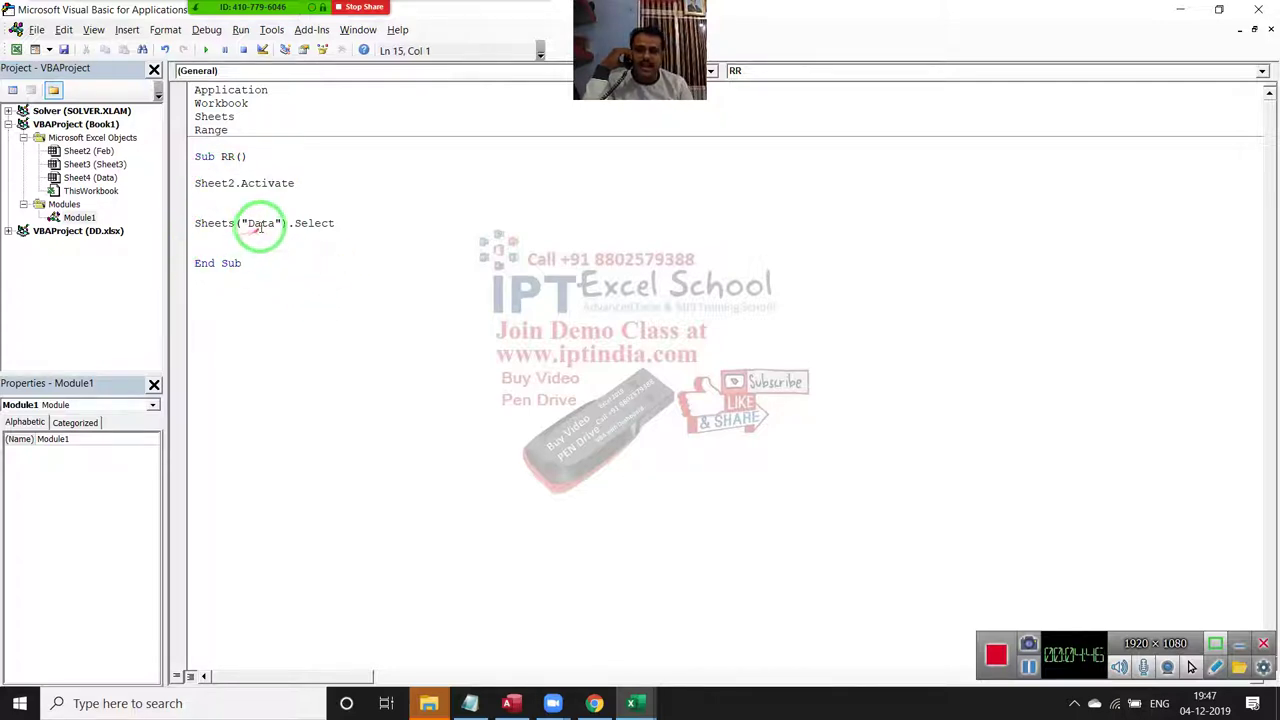
double_click(260, 223)
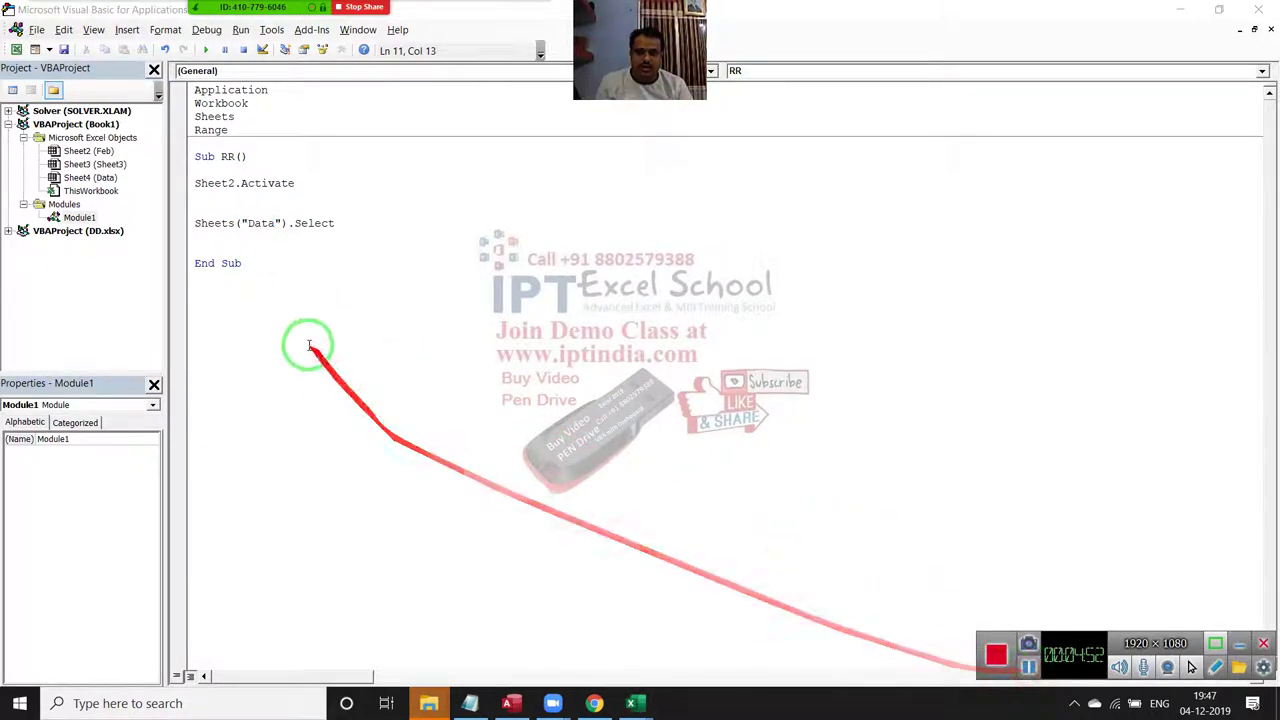
left_click(237, 223)
left_click(200, 183)
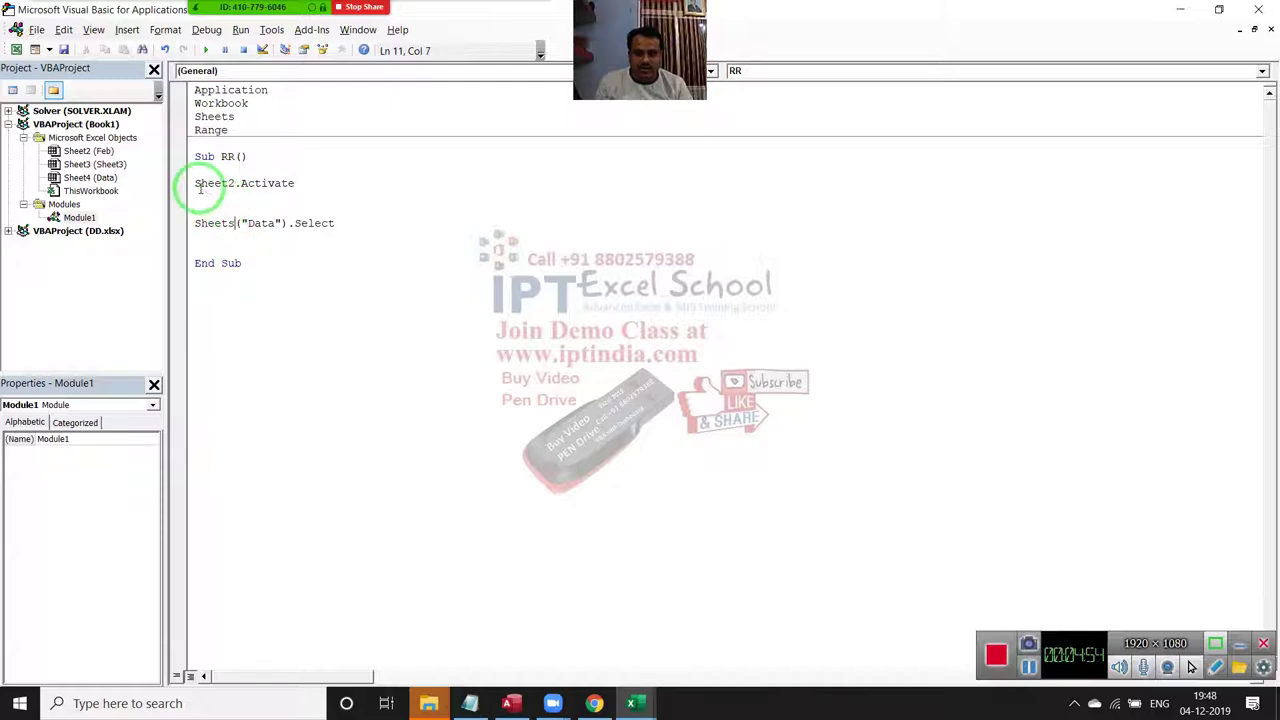
Highlight Sheets, Activate and Data, then add blank lines after Sheets("Data").Select.
double_click(203, 222)
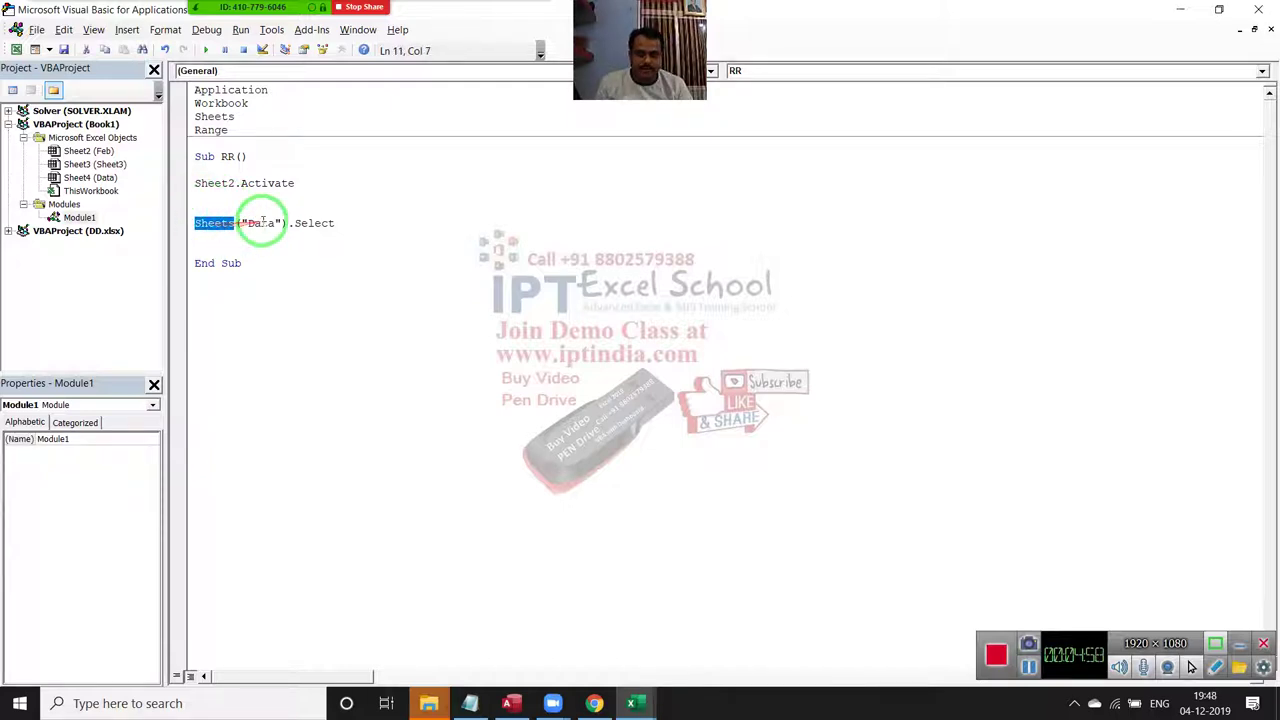
left_click(256, 207)
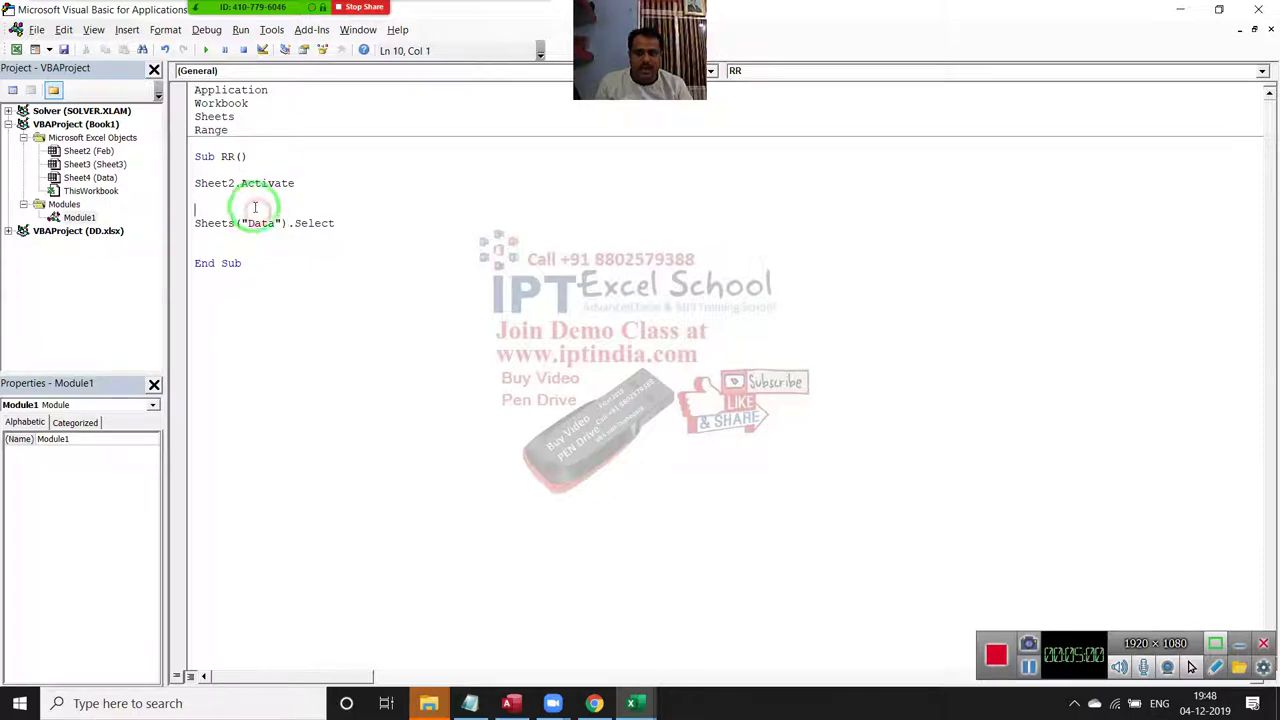
double_click(243, 186)
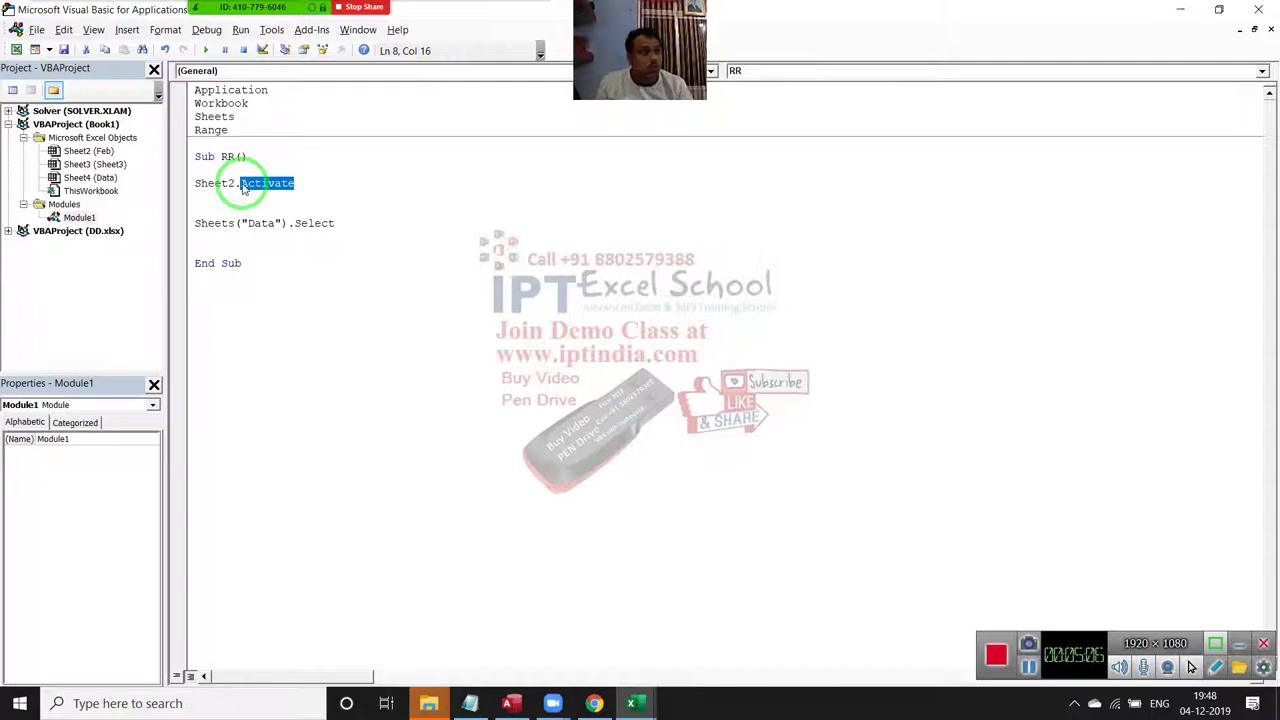
double_click(260, 225)
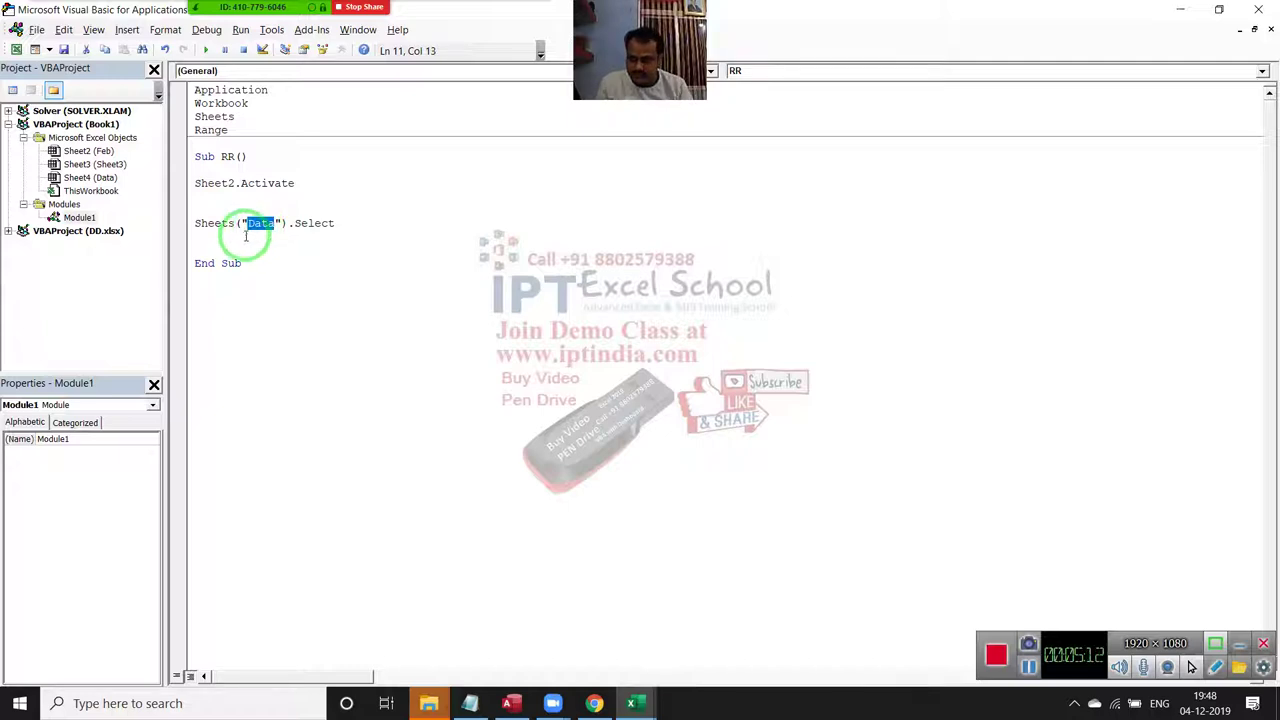
left_click(240, 236)
key("Return")
key("Return")
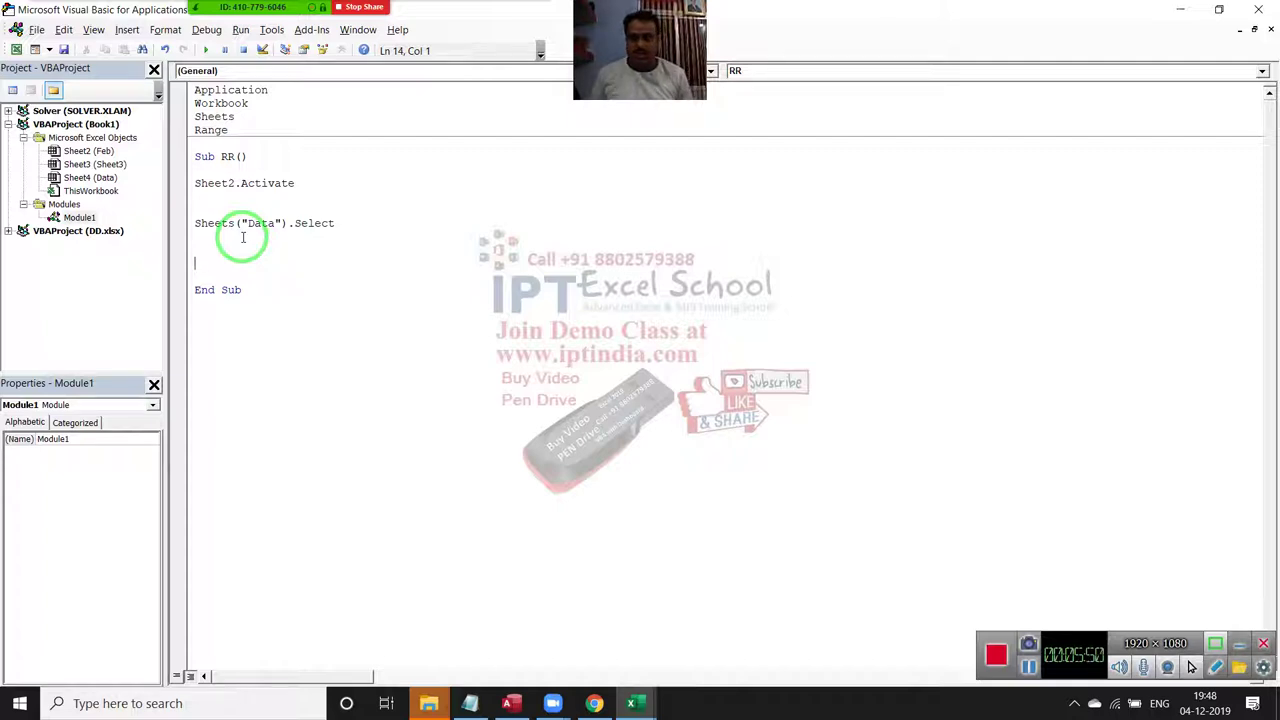
Add a Sheets(1).Select line below Sheets("Data").Select in Sub RR.
type("sheet")
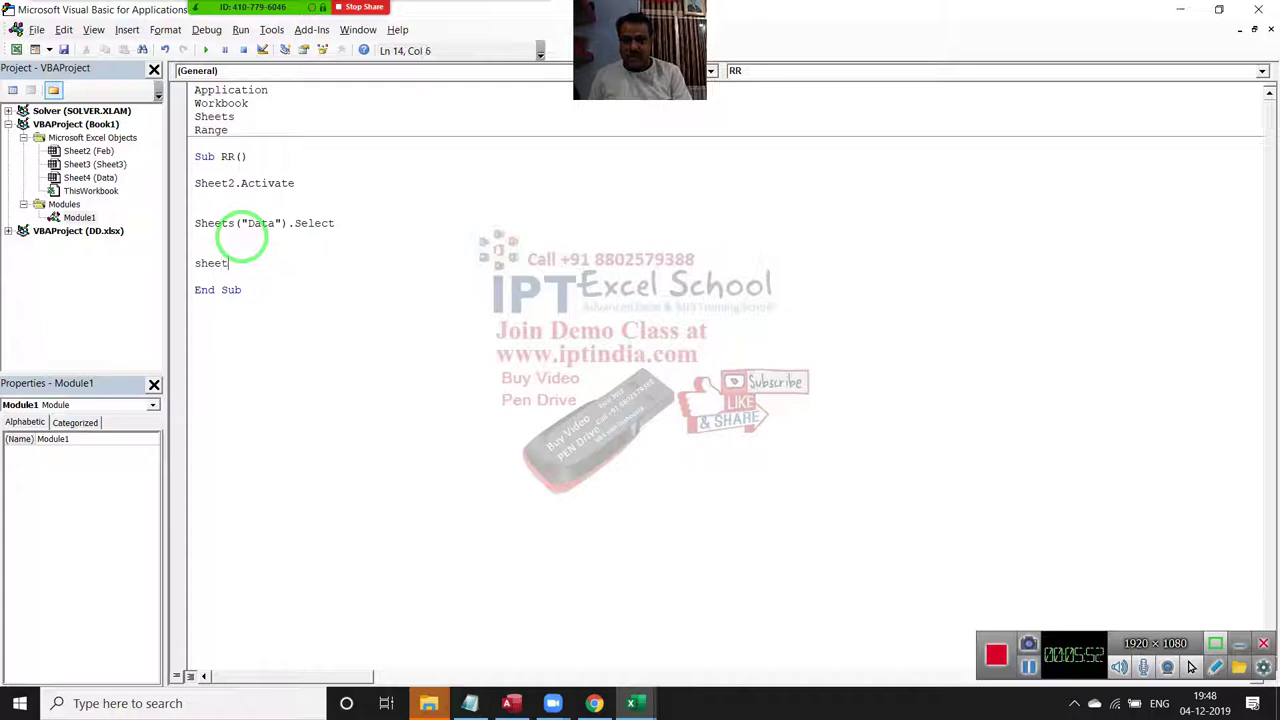
type("s(")
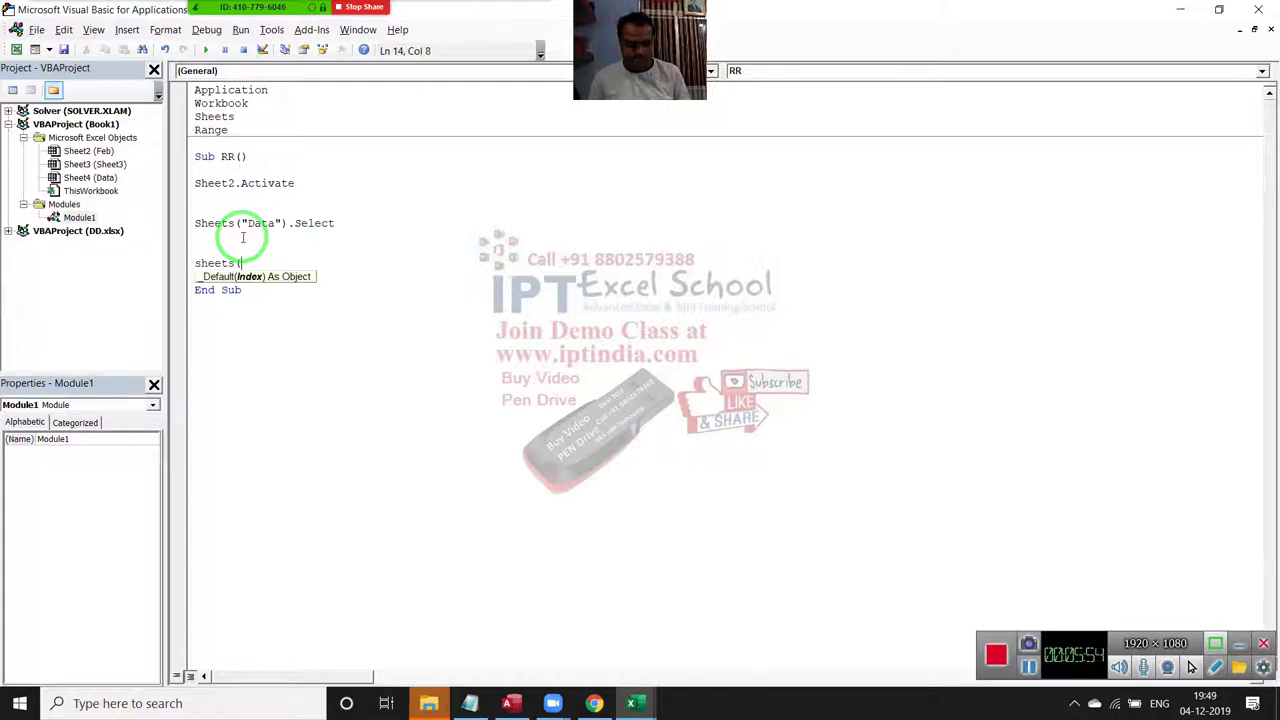
type("1)")
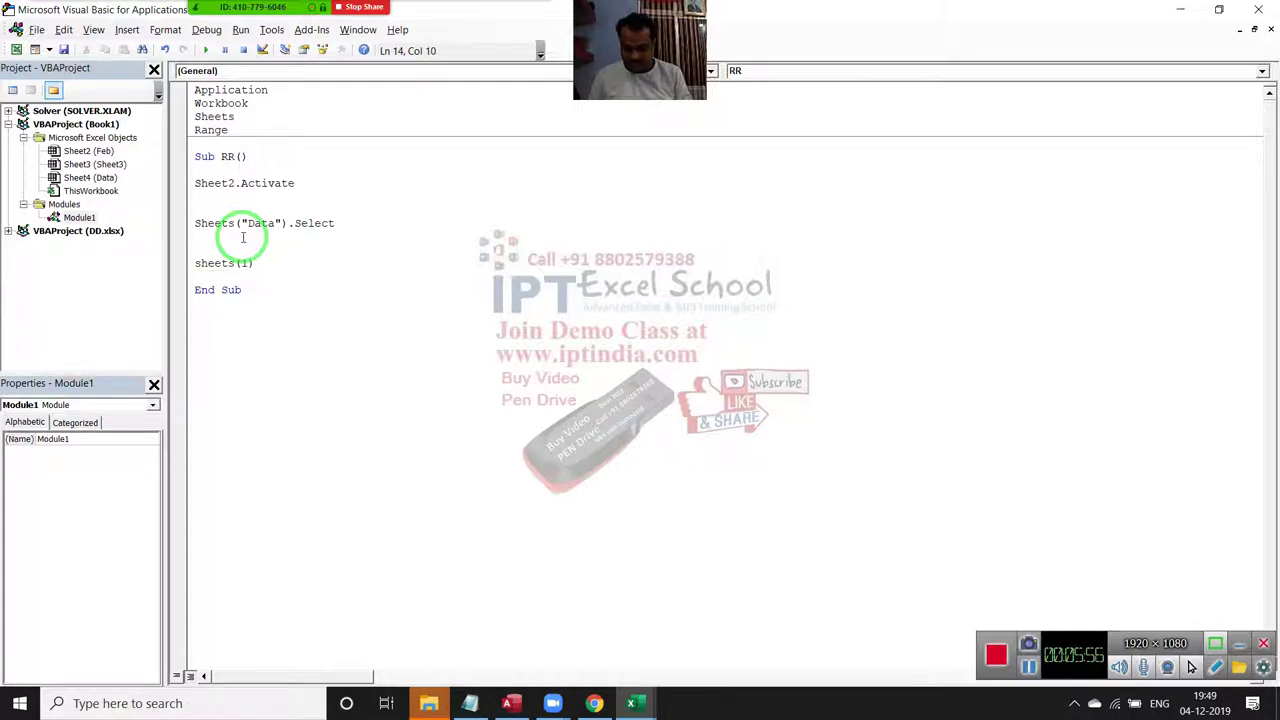
type(".select")
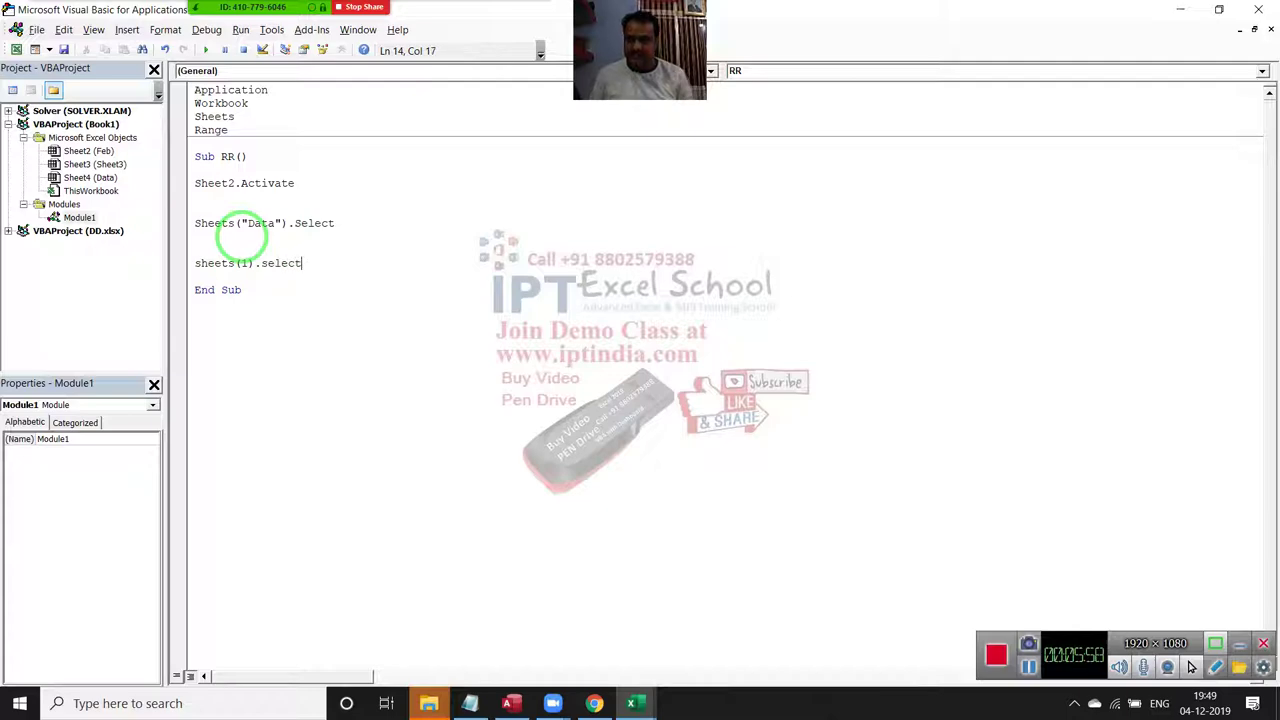
left_click(268, 330)
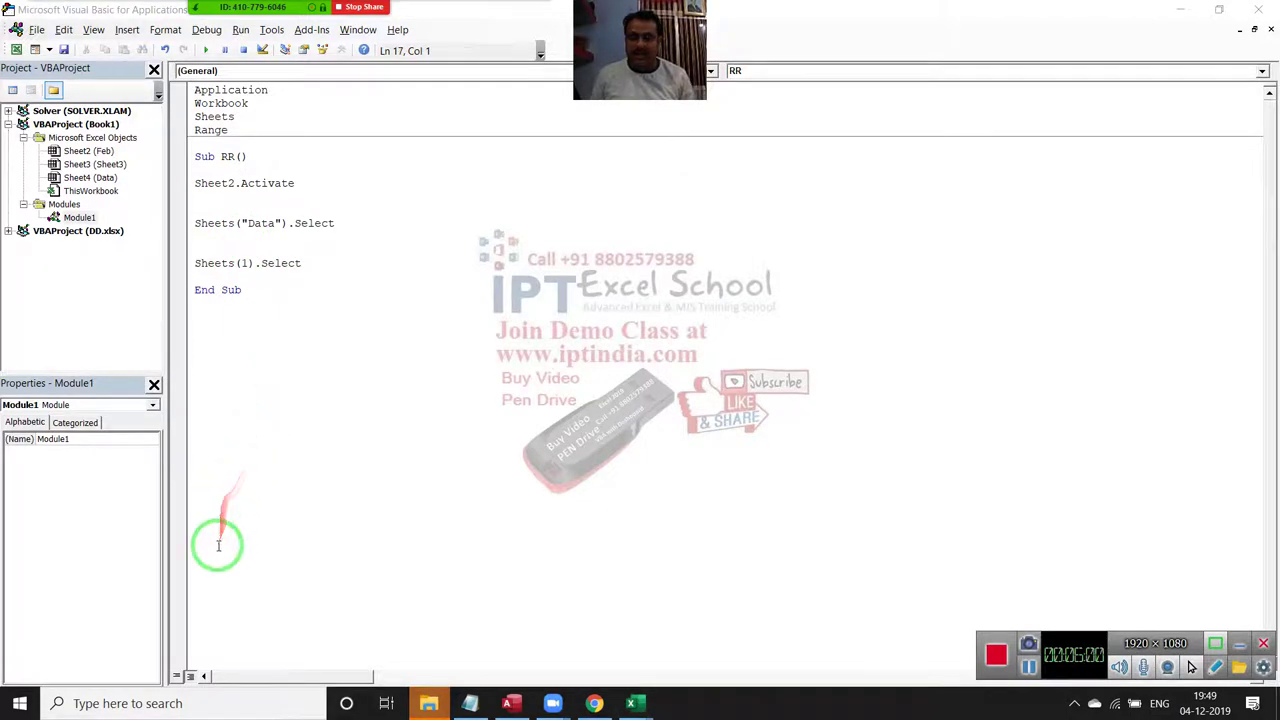
key("alt+Tab")
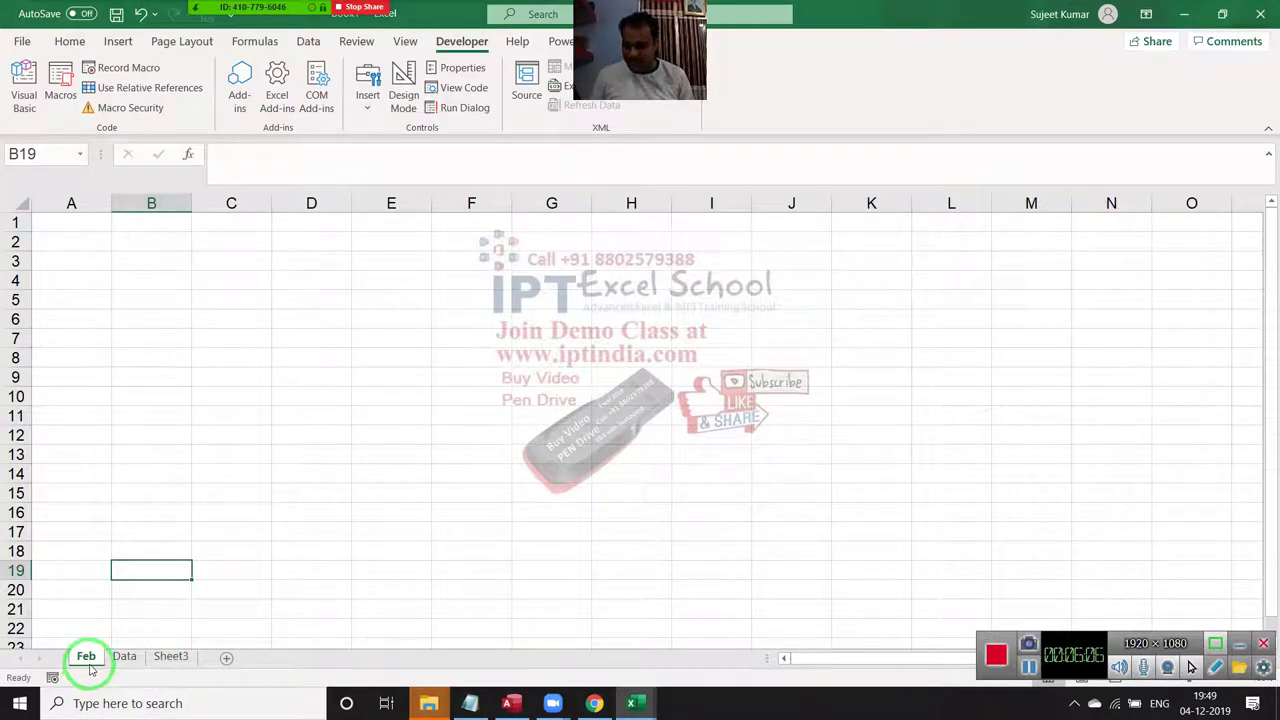
Drag the Sheet3 tab to the front of the workbook, ahead of Feb and Data.
left_click(172, 656)
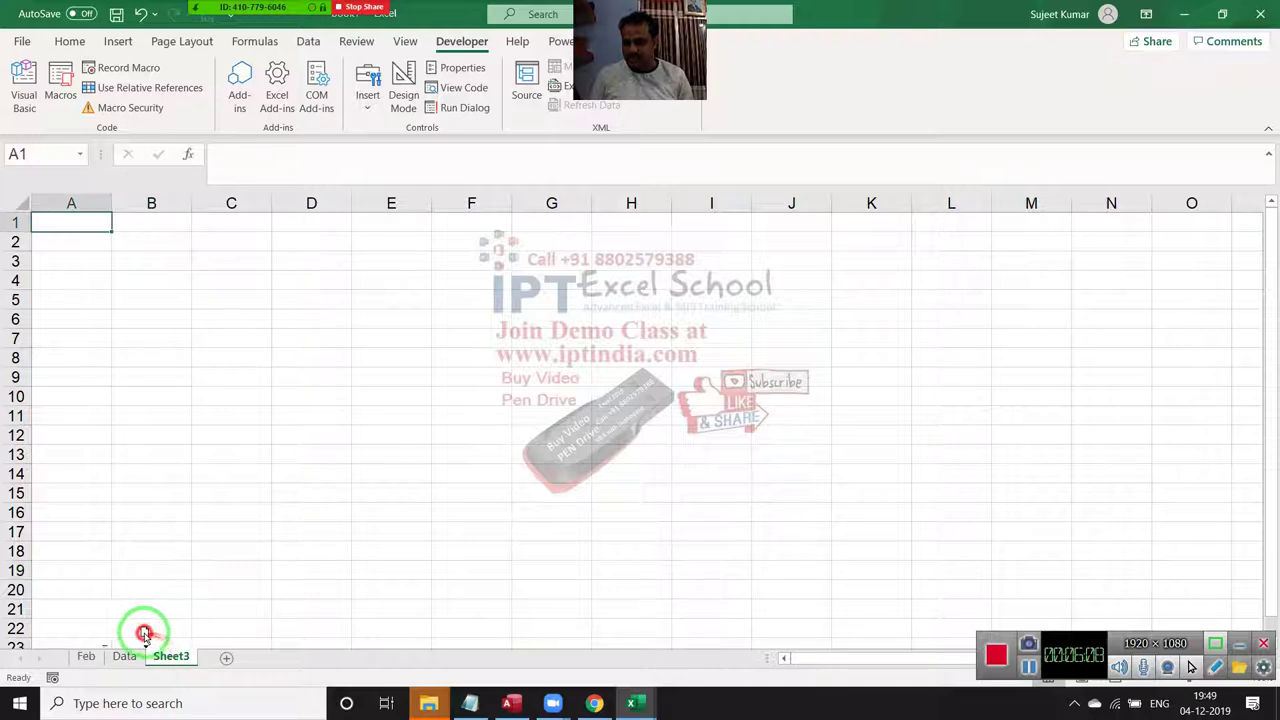
left_click_drag(144, 634, 94, 640)
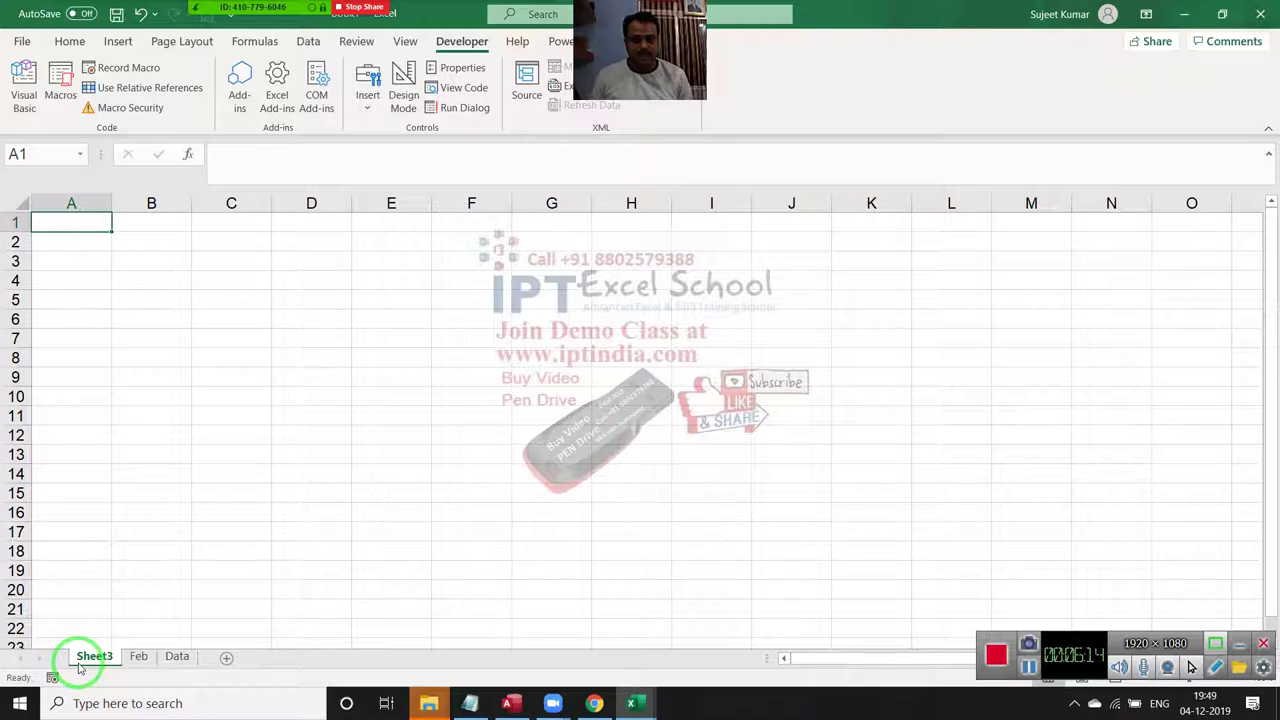
left_click(80, 664)
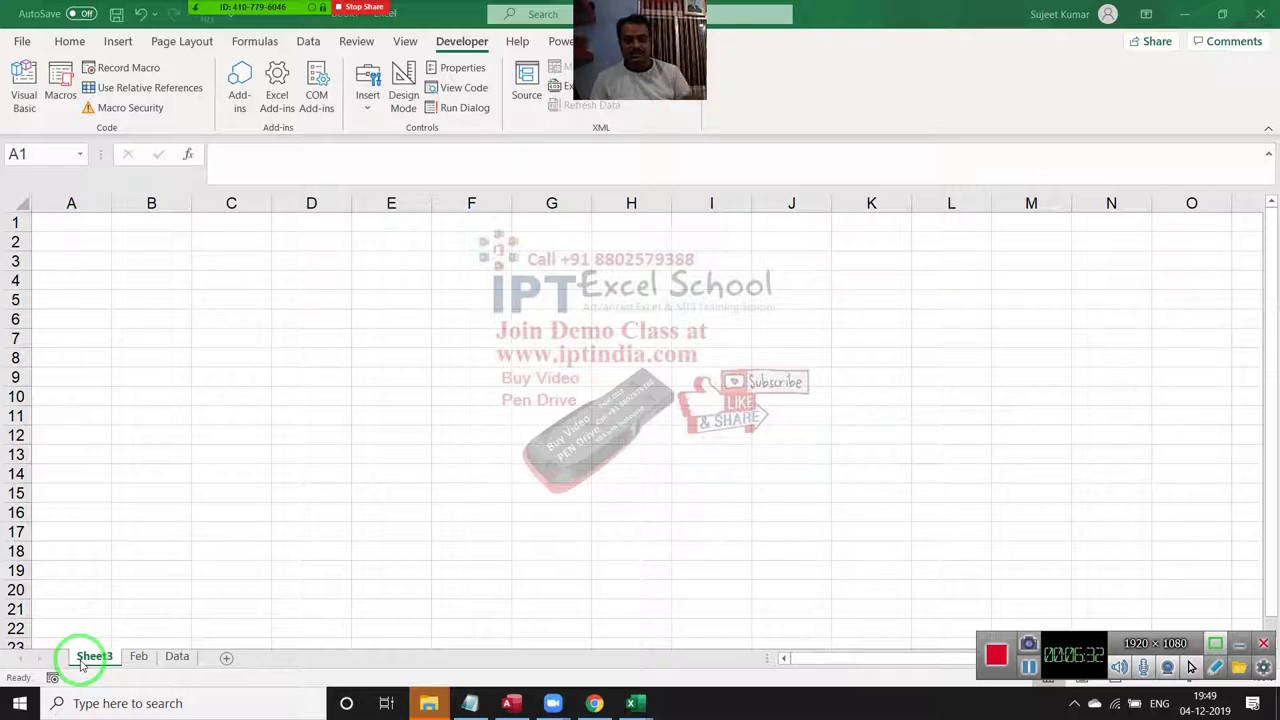
Duplicate the Sheets(1).Select line and change the copy to Sheets(2).Select.
key("alt+Tab")
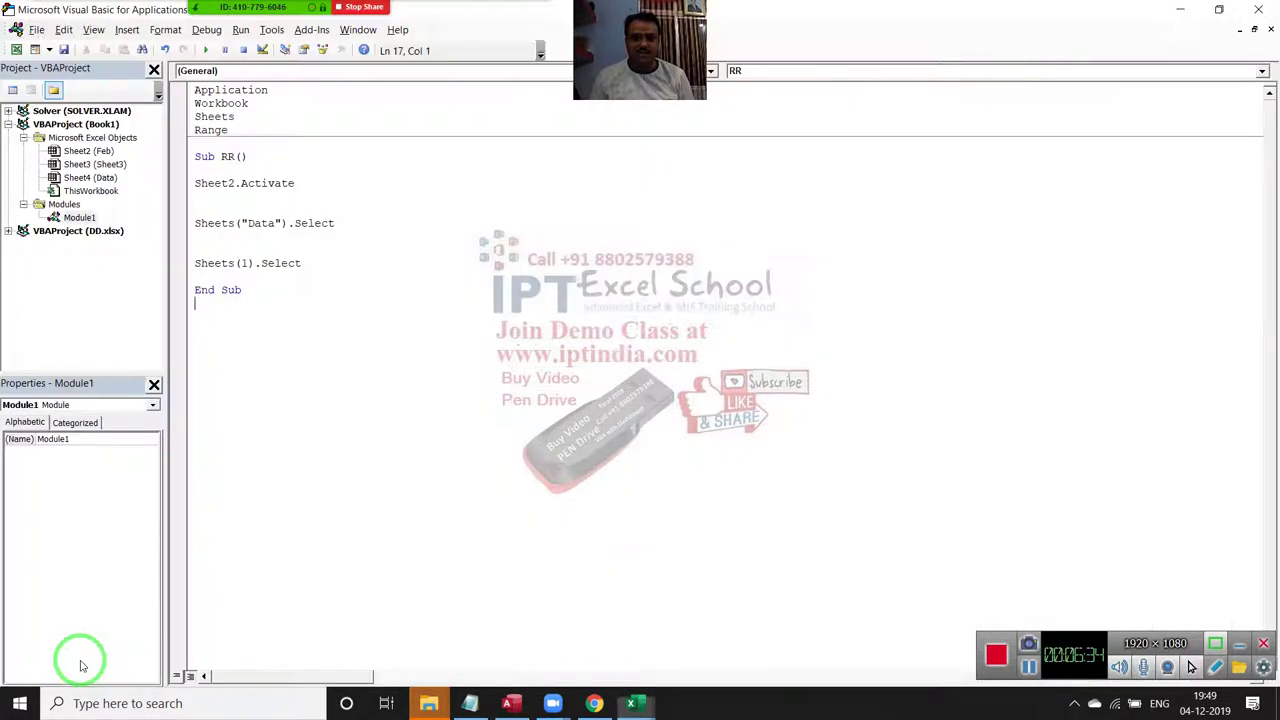
key("shift+Down")
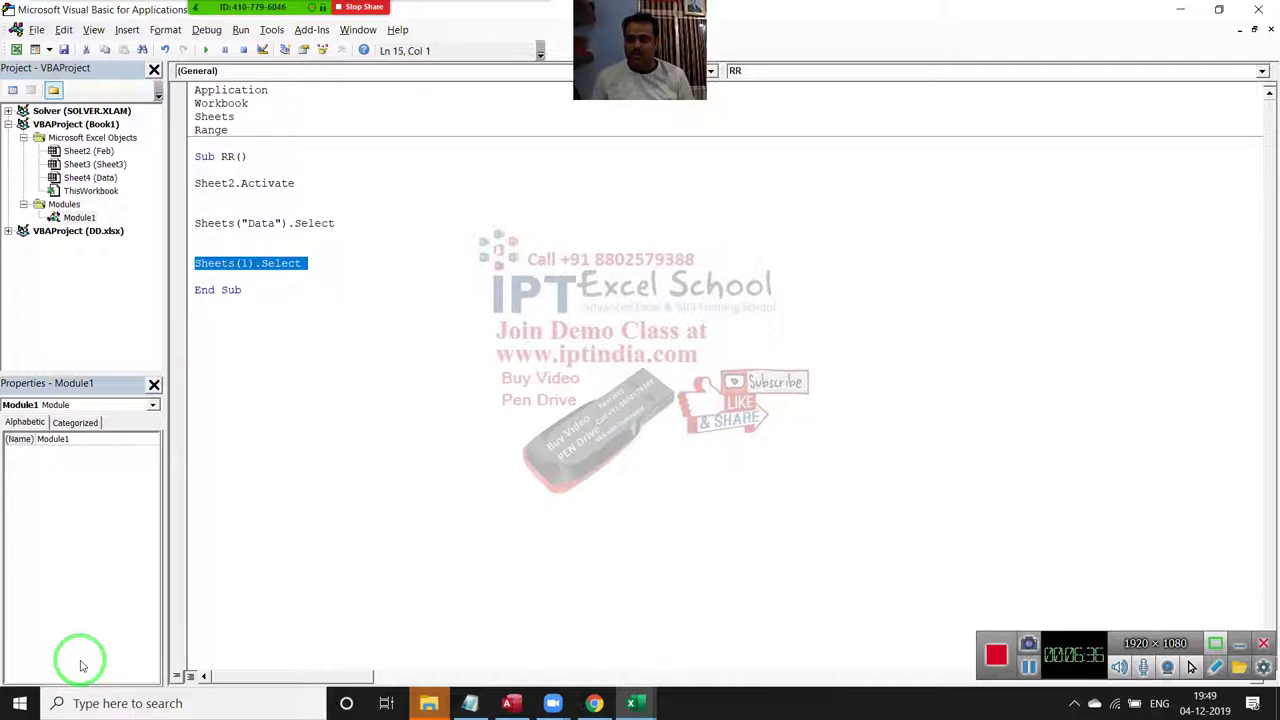
key("ctrl+c")
key("ctrl+v")
key("ctrl+v")
key("Right")
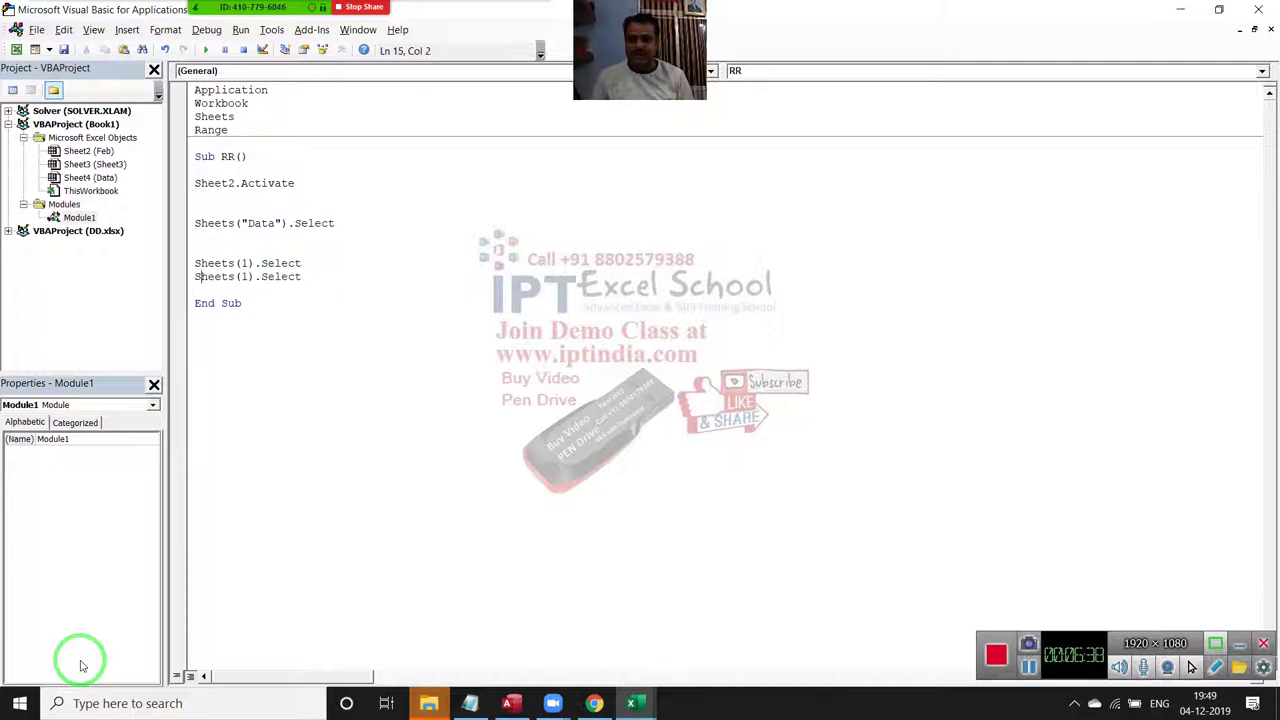
key("Right")
key("Right")
key("Right")
key("BackSpace")
type("2")
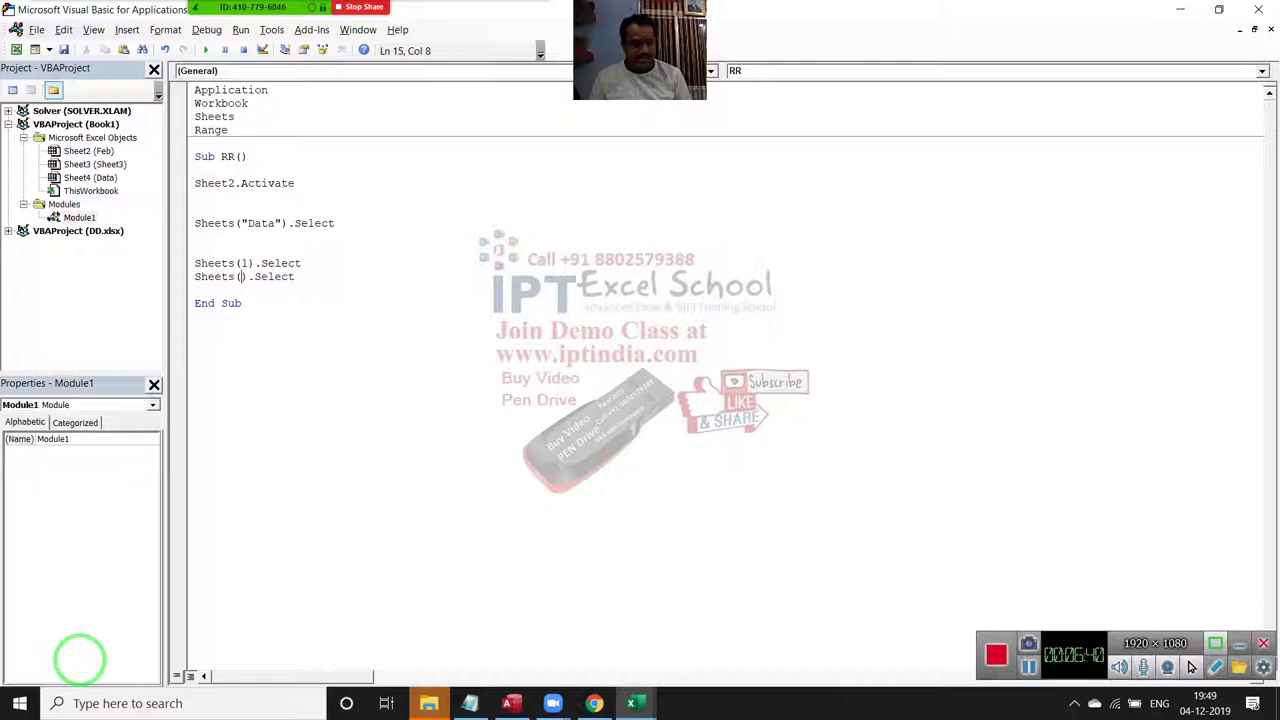
key("Down")
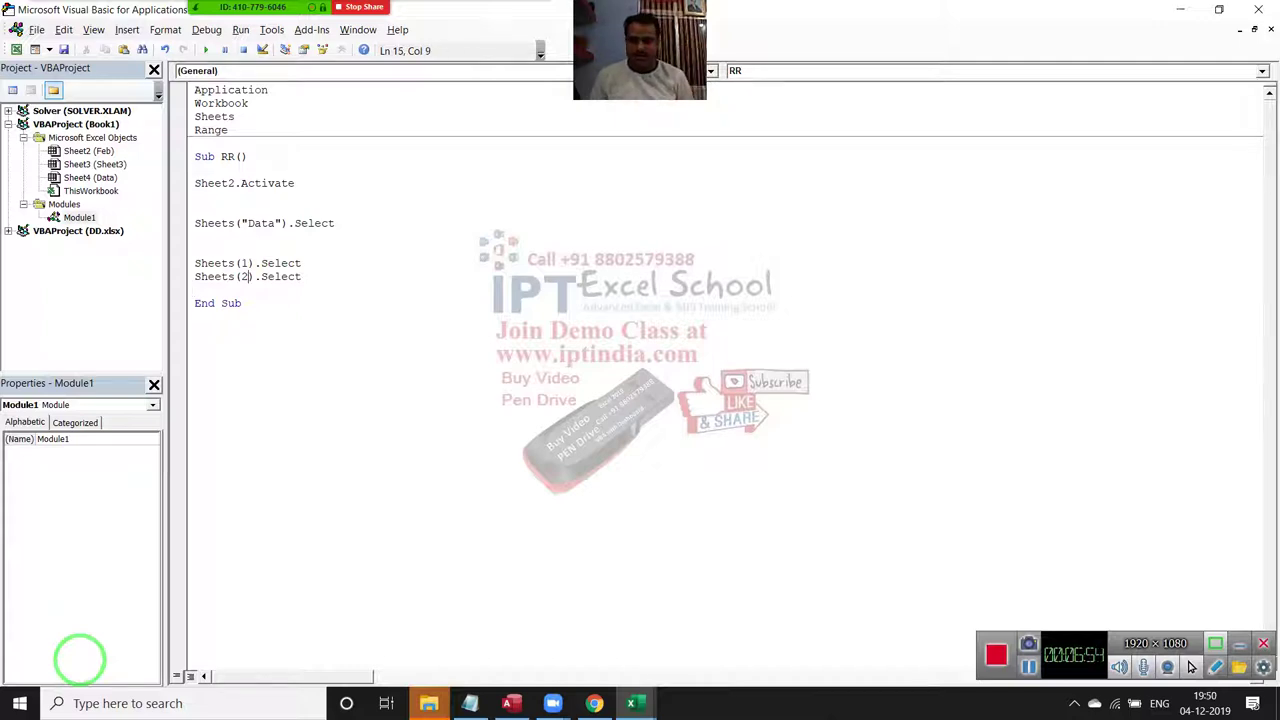
Highlight Sheets and Sheets(2) in the new line to explain the index reference.
key("Left")
key("Left")
key("Left")
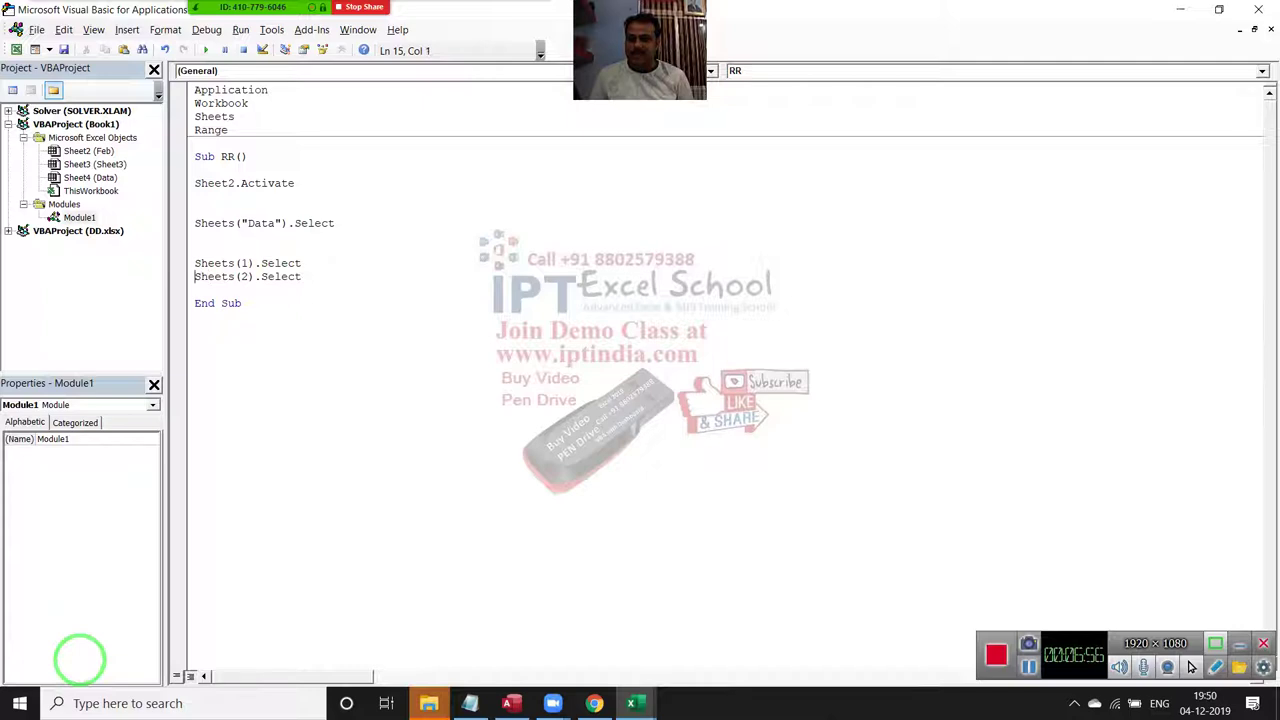
key("shift+Right")
key("shift+Right")
key("shift+Right")
key("shift+Right")
key("shift+Right")
key("shift+Right")
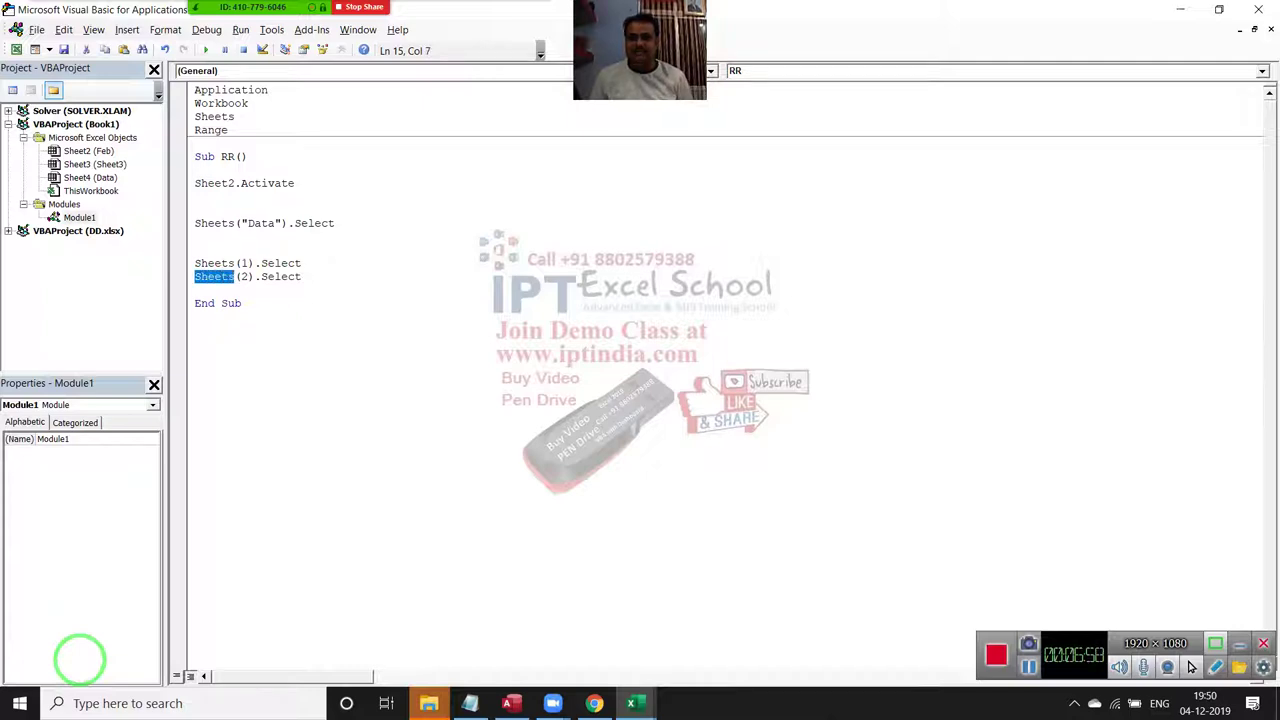
key("Right")
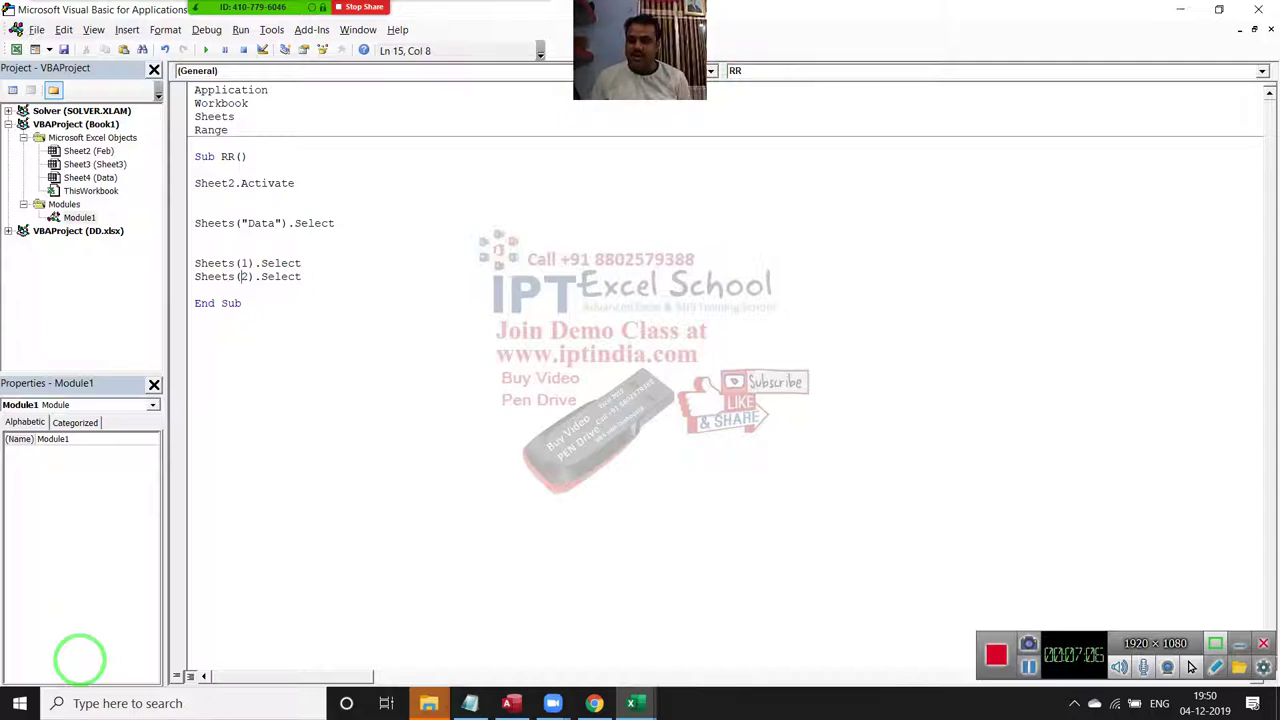
key("Right")
key("shift+Left")
key("shift+Left")
key("shift+Left")
key("shift+Left")
key("shift+Left")
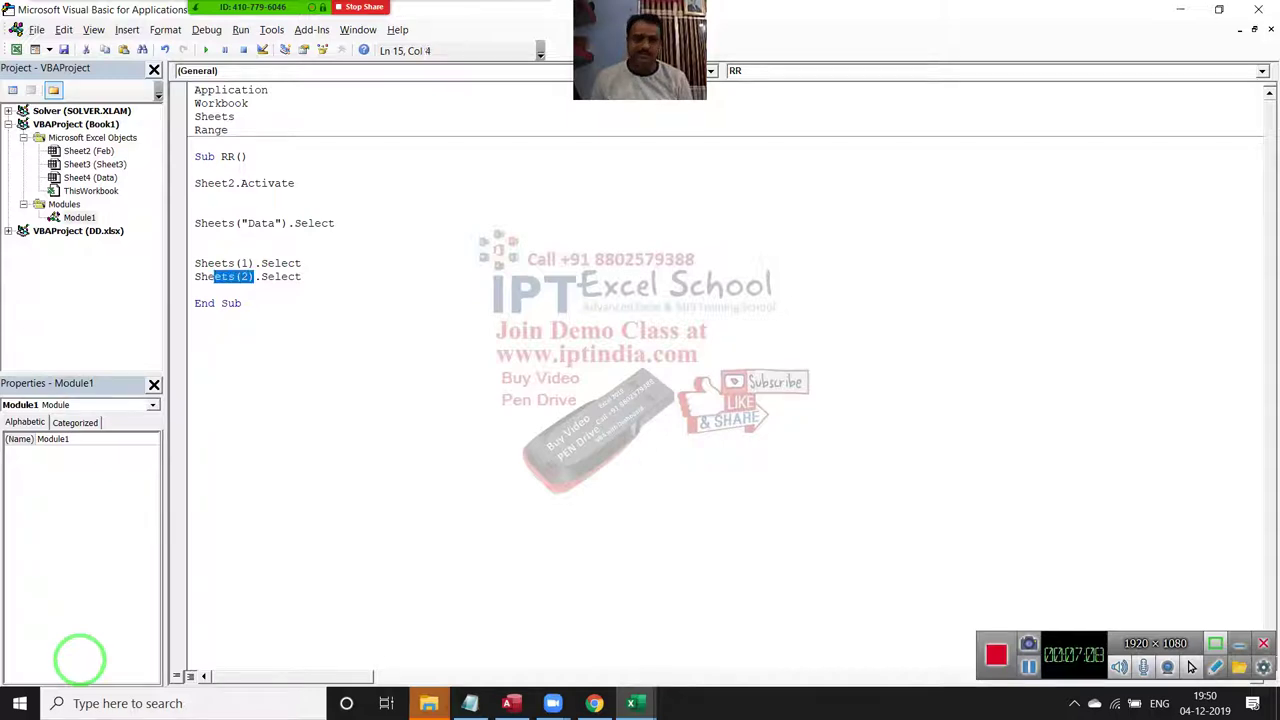
key("shift+Left")
key("shift+Left")
key("shift+Left")
key("Left")
Type an ActiveSheet line and delete the Sheets(2).Select line below it.
key("Return")
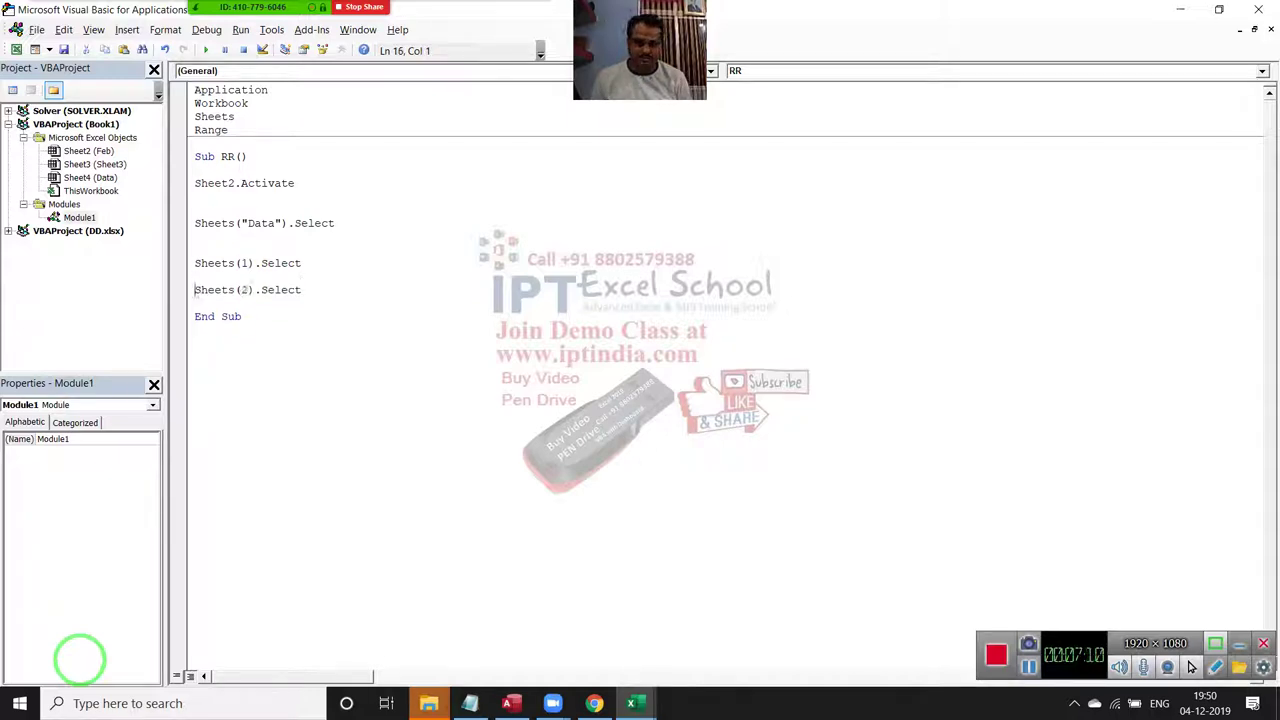
key("Return")
key("Return")
key("Return")
key("Return")
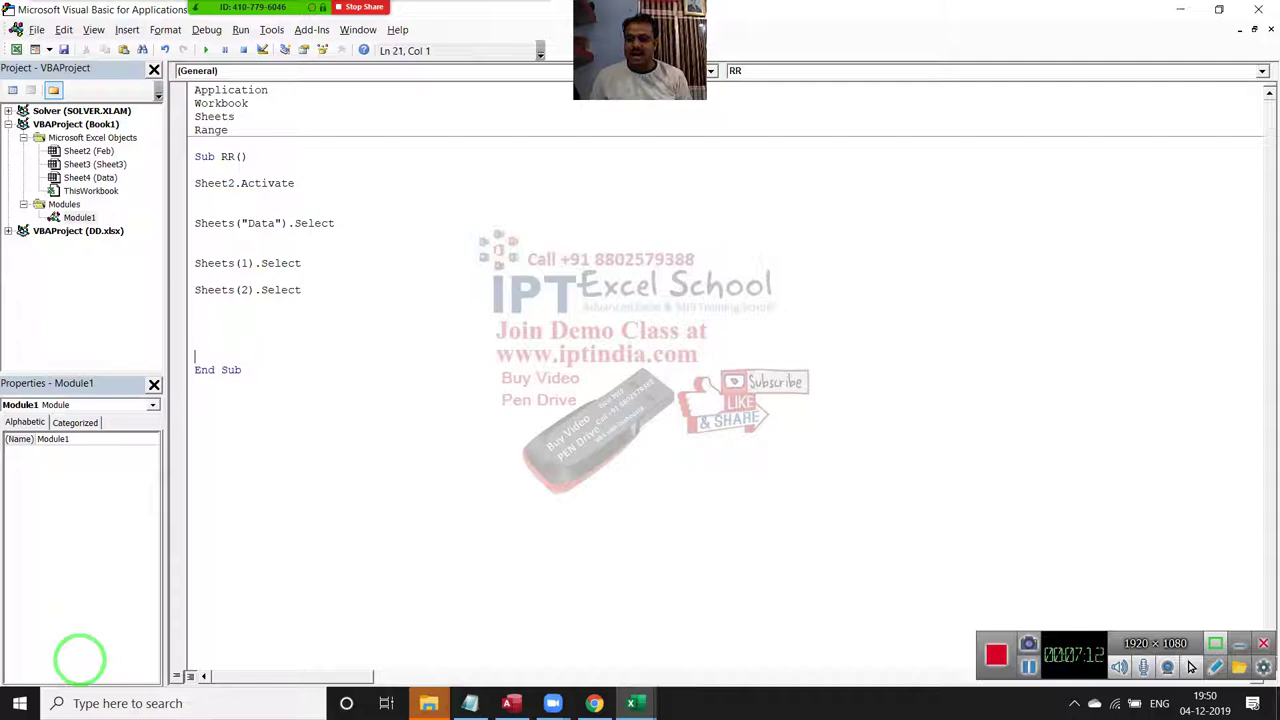
key("Up")
type("acti")
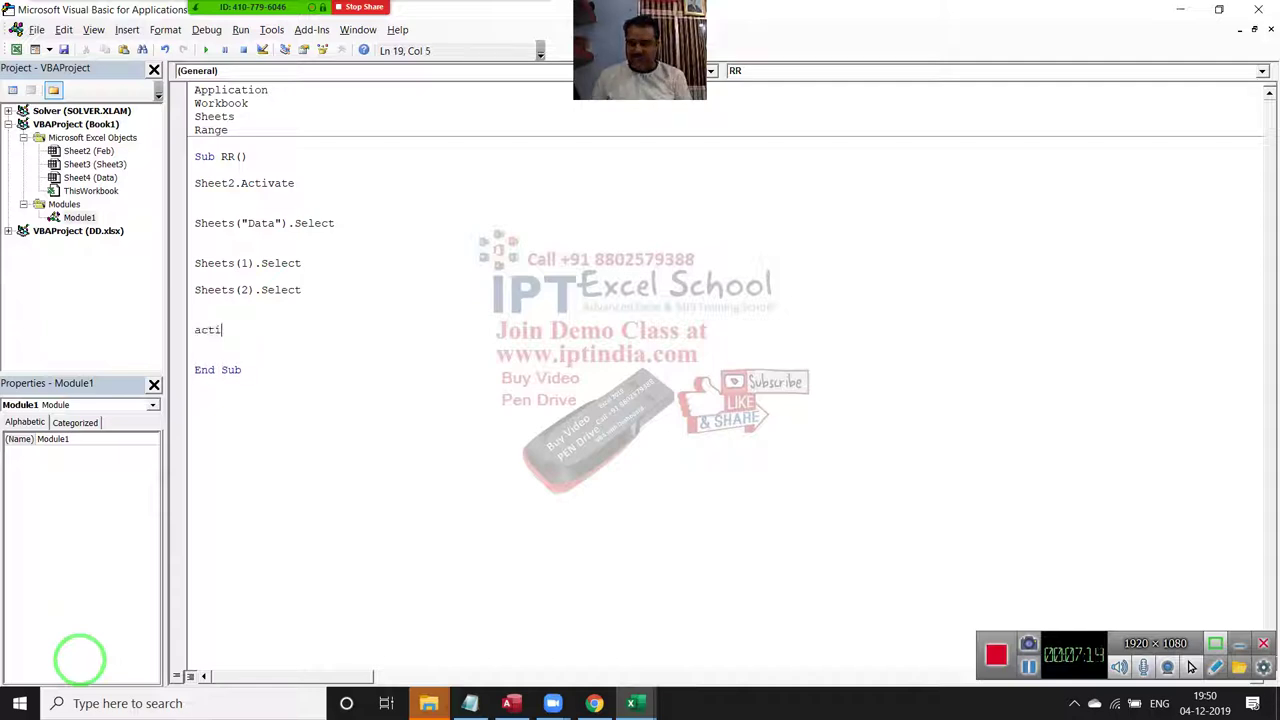
type("vesheet")
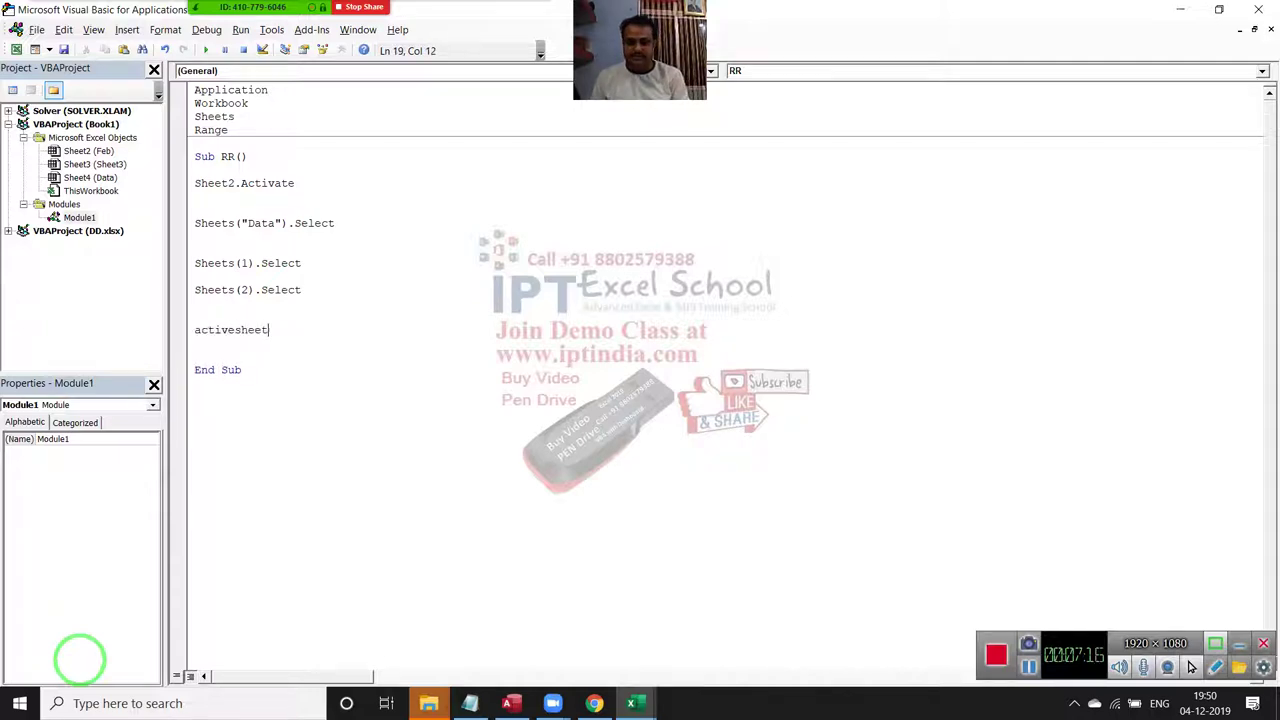
key("Return")
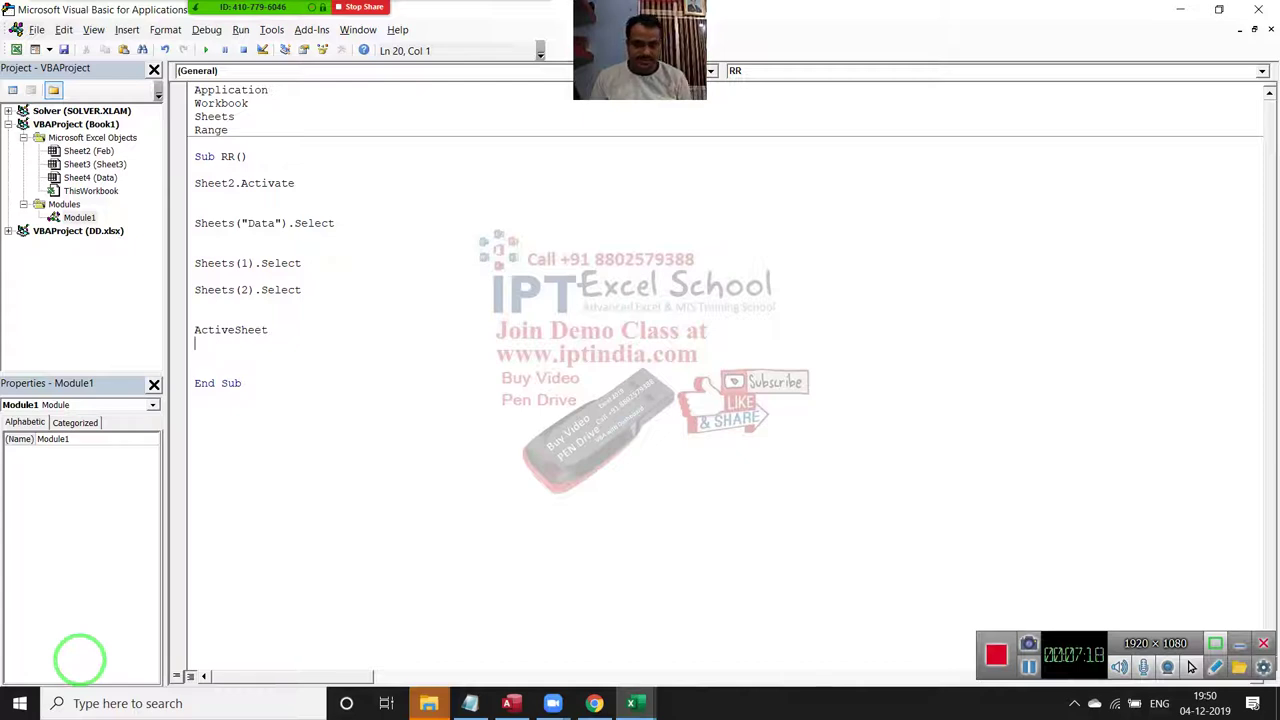
key("Up")
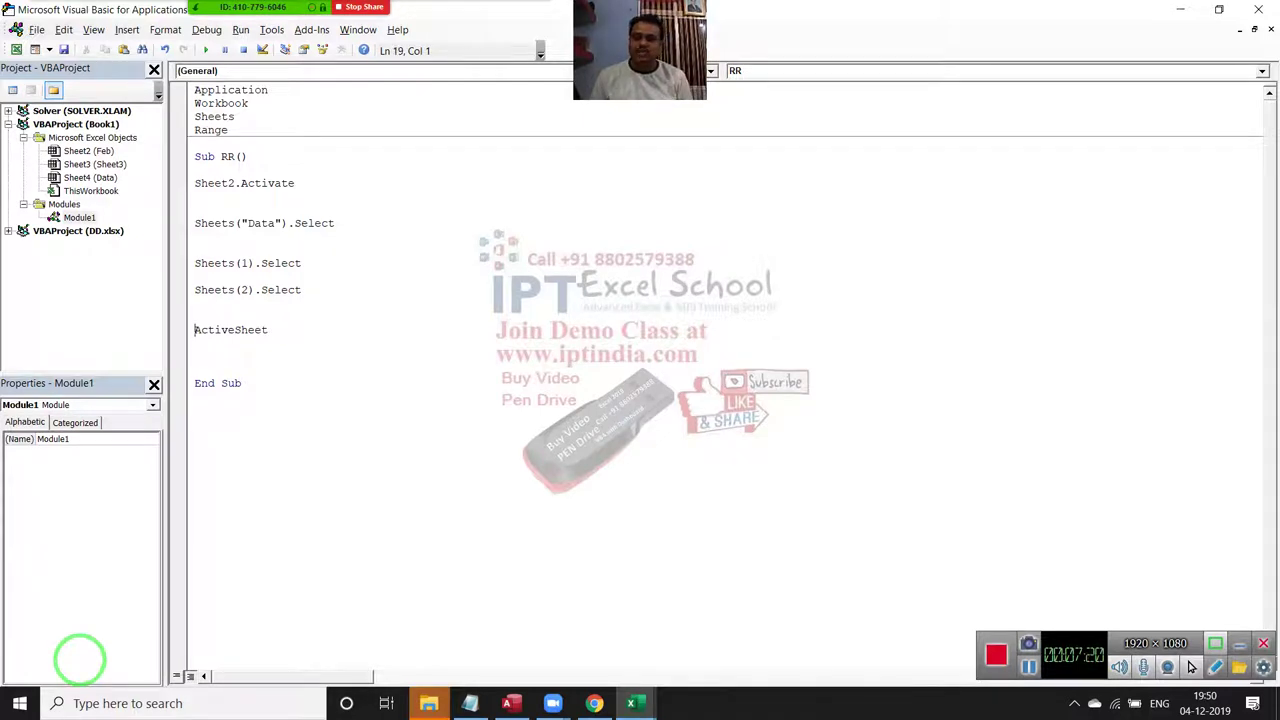
key("shift+Down")
key("Delete")
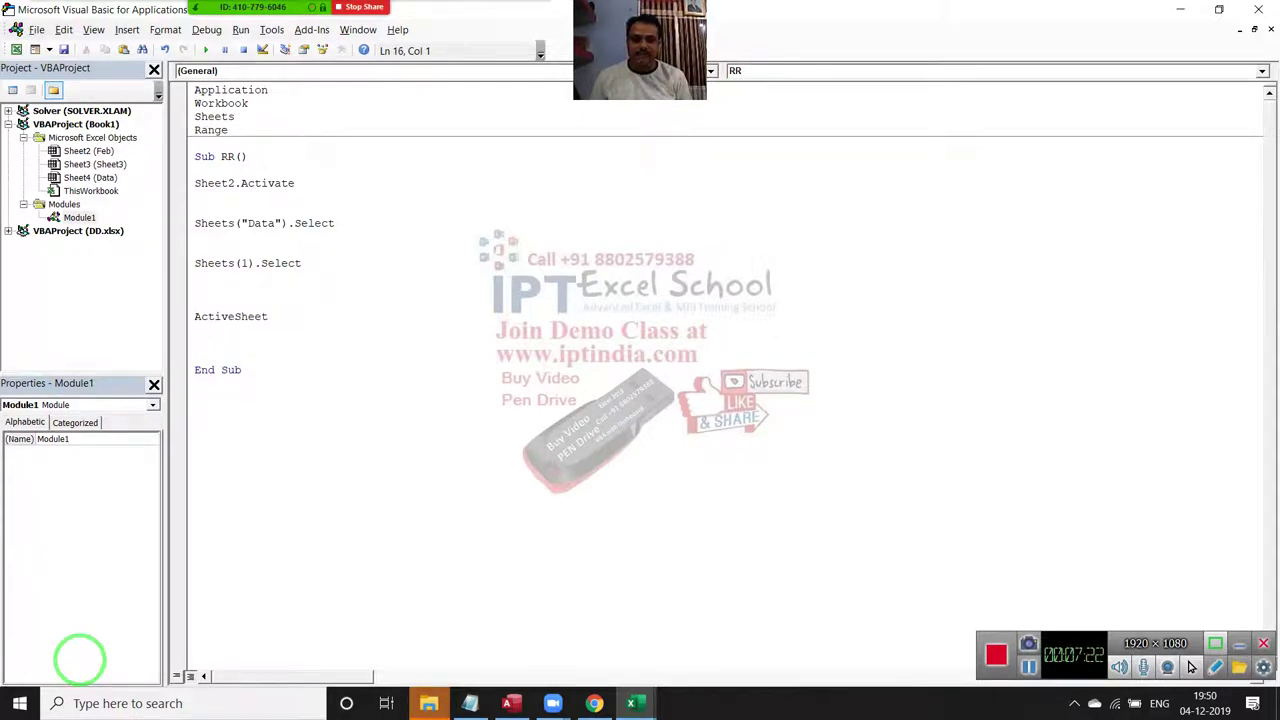
Step through and highlight the Sheets("Data").Select, Sheets(1).Select and ActiveSheet lines.
key("Down")
key("Down")
key("Down")
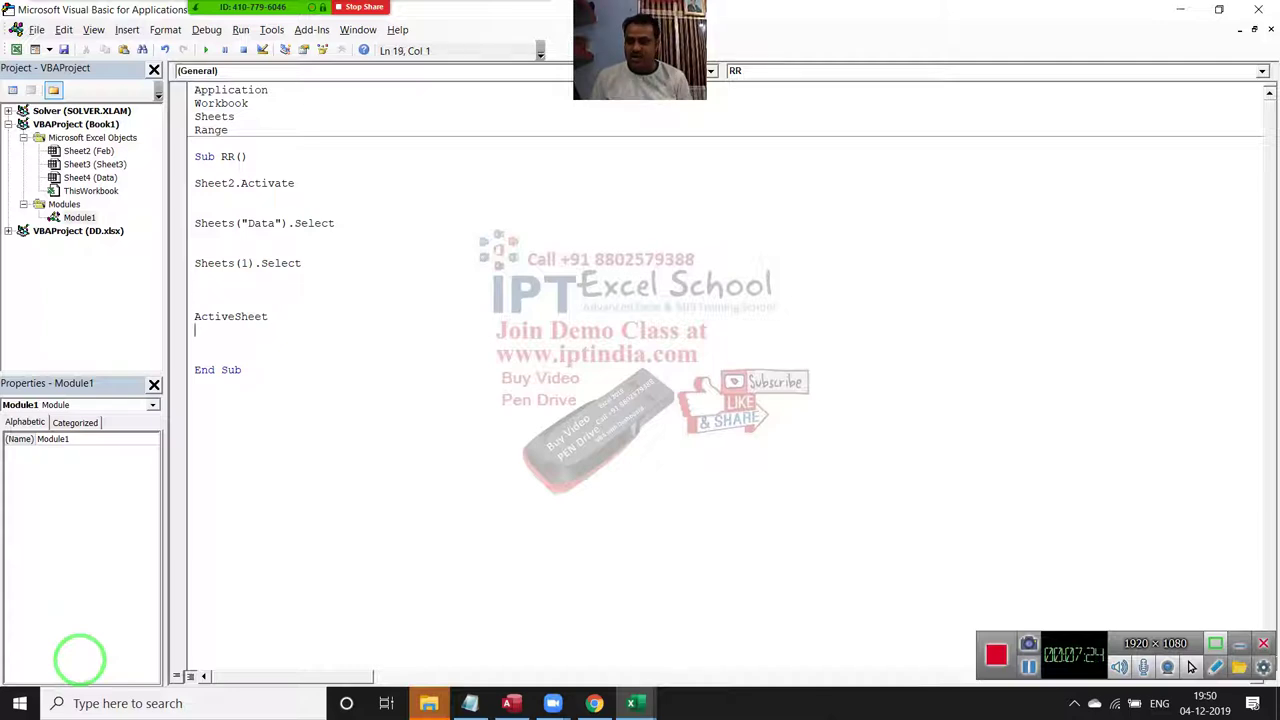
key("Down")
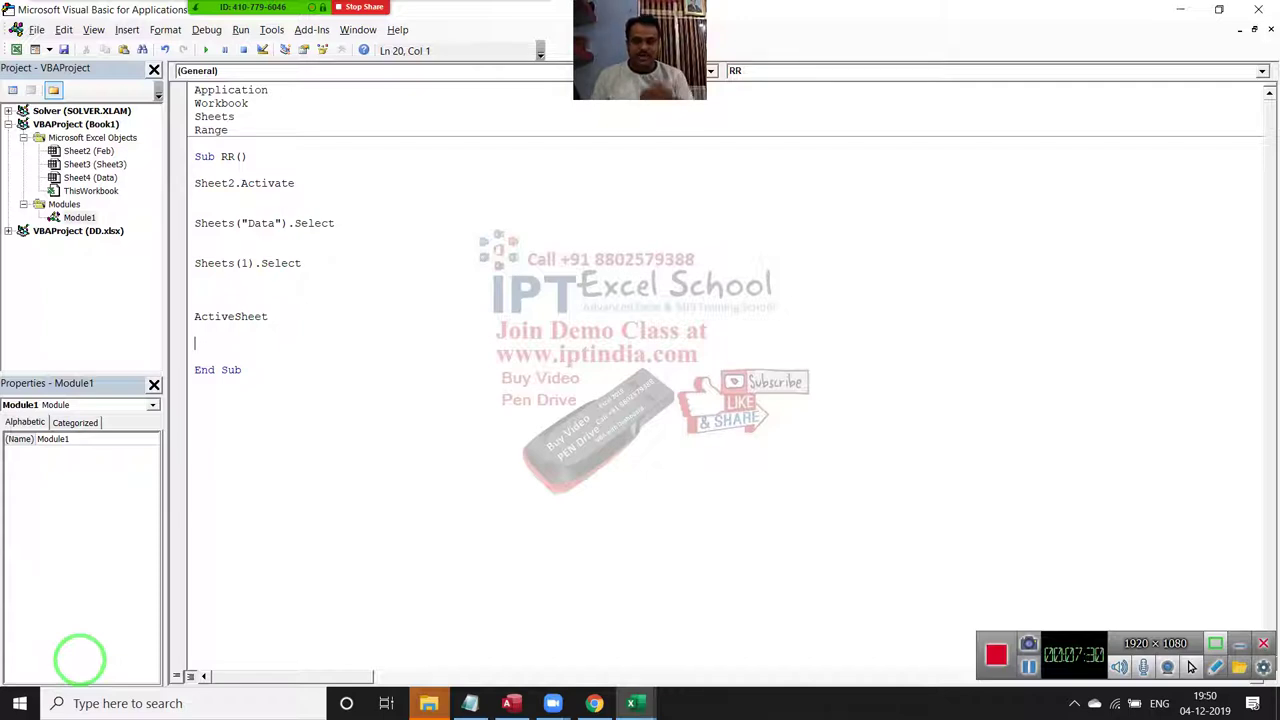
key("Up")
key("Up")
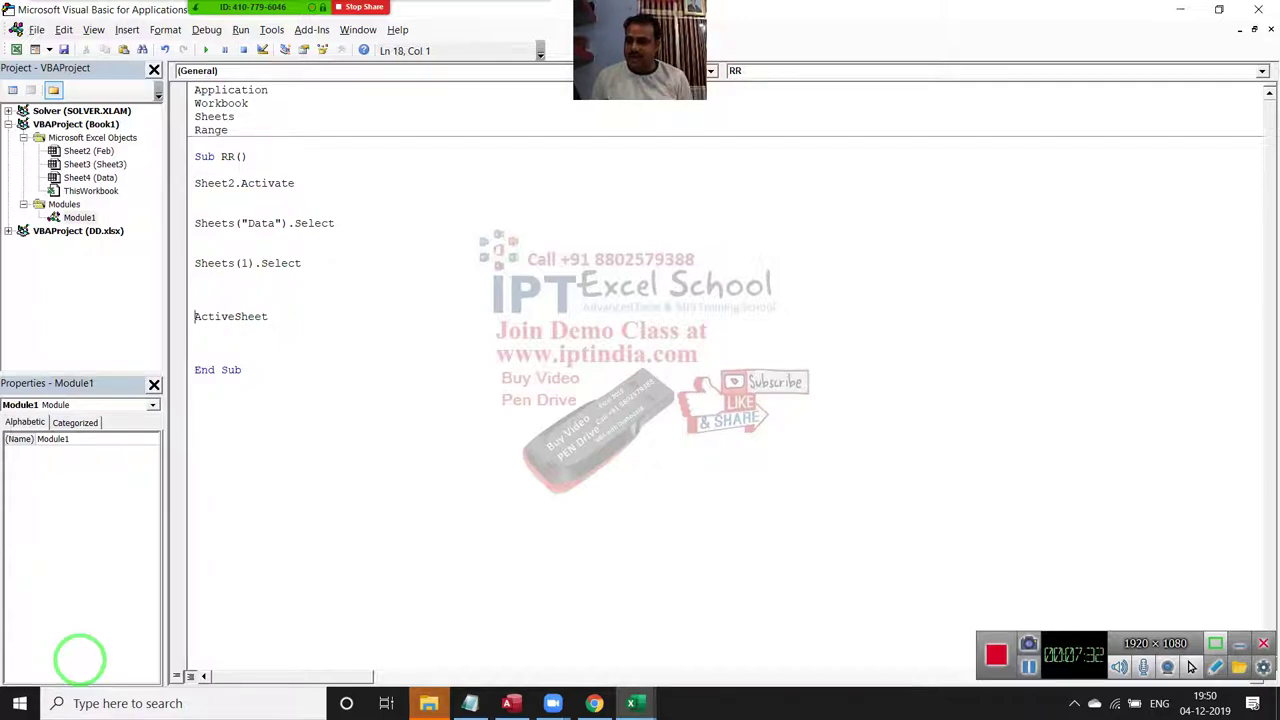
key("Up")
key("shift+Up")
key("Down")
key("Down")
key("shift+Down")
key("Down")
key("Down")
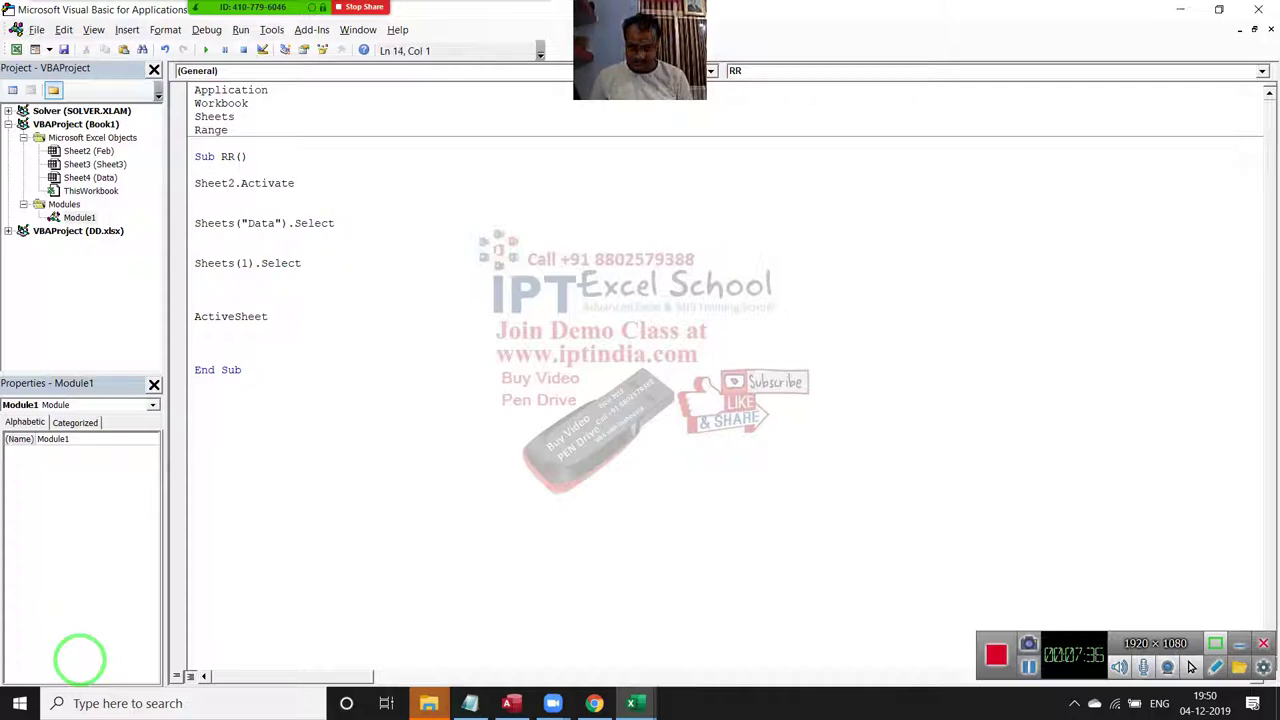
key("shift+Down")
key("Down")
key("Down")
key("Down")
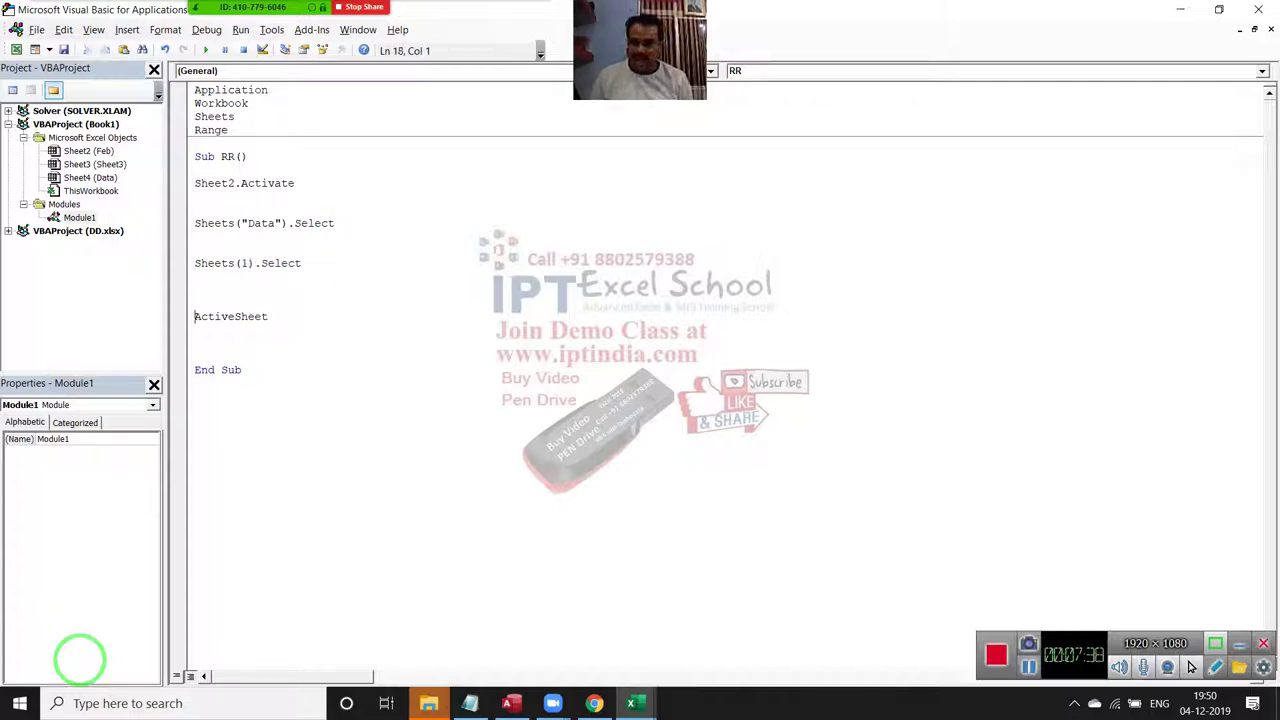
key("shift+Down")
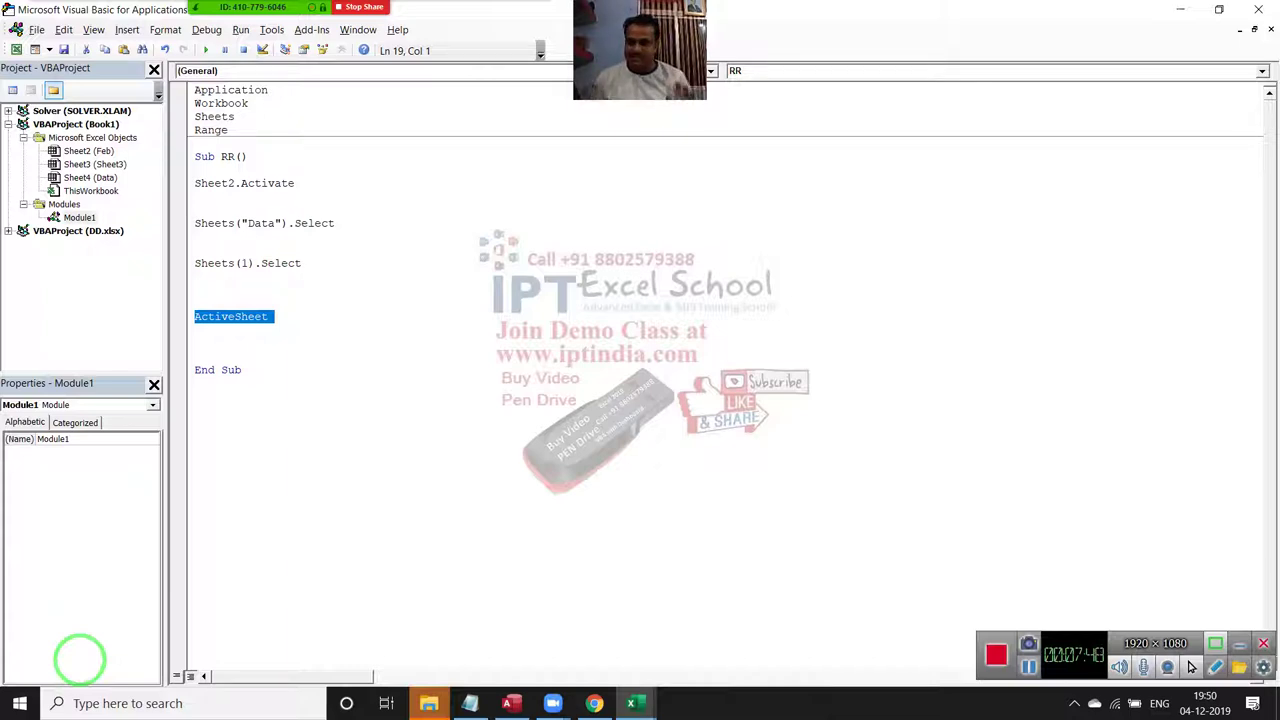
key("Up")
key("Up")
key("Up")
key("Up")
Add a blank line before End Sub and glance at the Excel workbook.
key("Down")
key("Down")
key("Down")
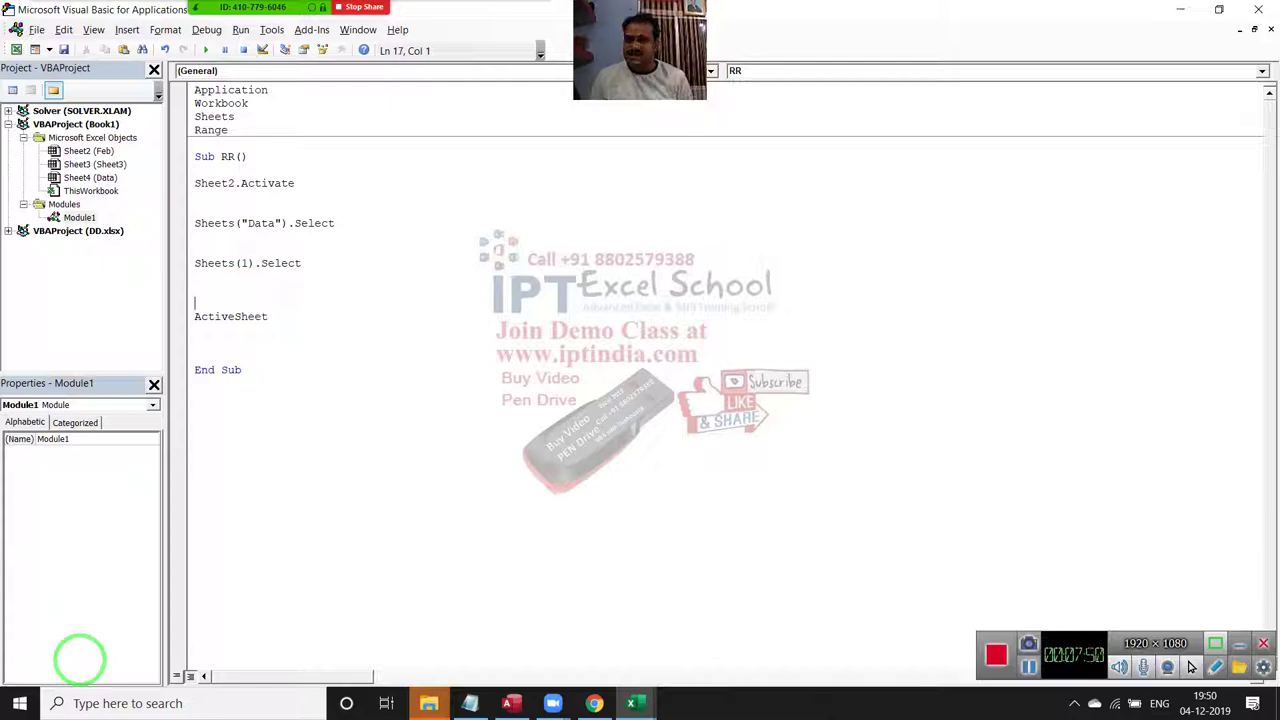
key("Down")
key("Down")
key("Down")
key("Return")
key("Return")
key("alt+F11")
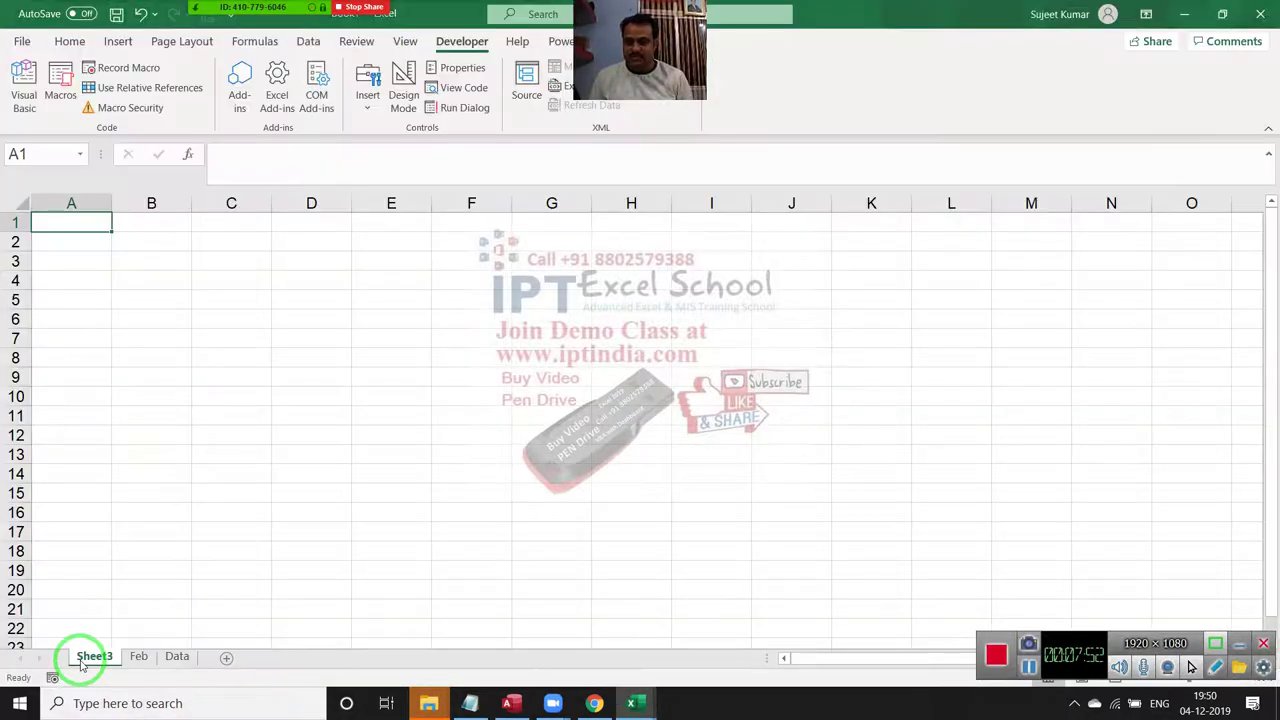
key("alt+F11")
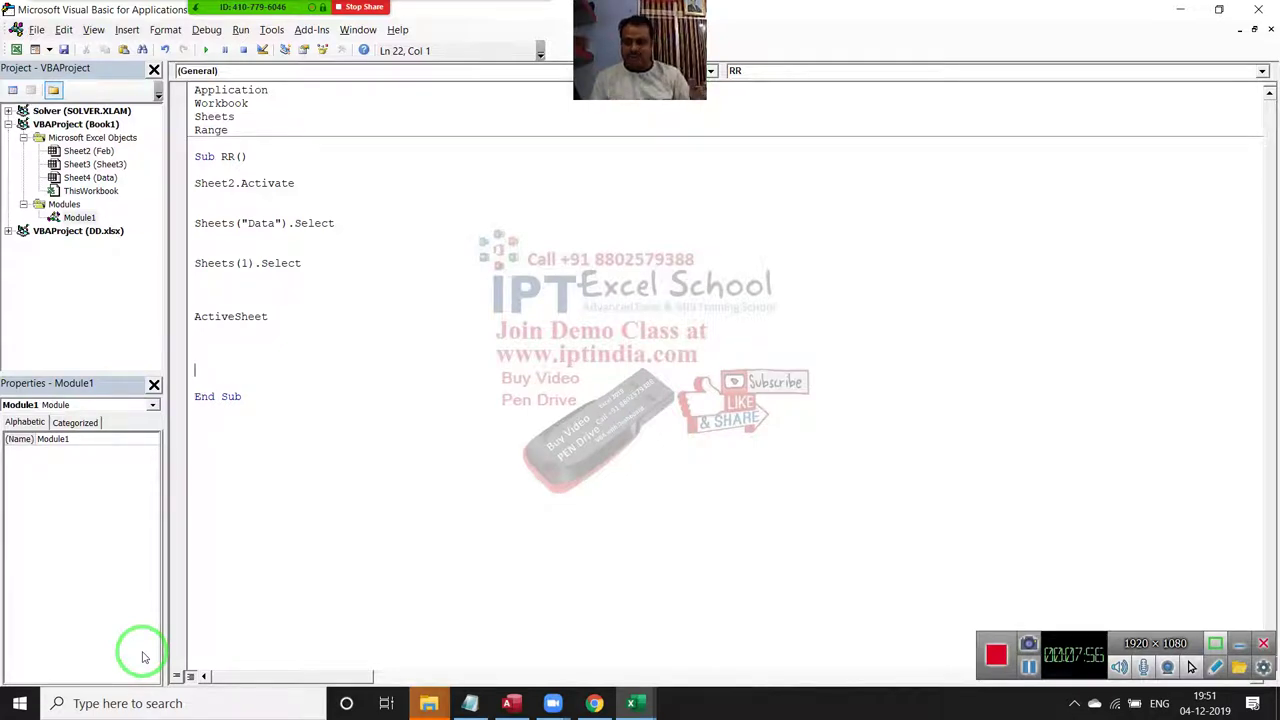
type("sh")
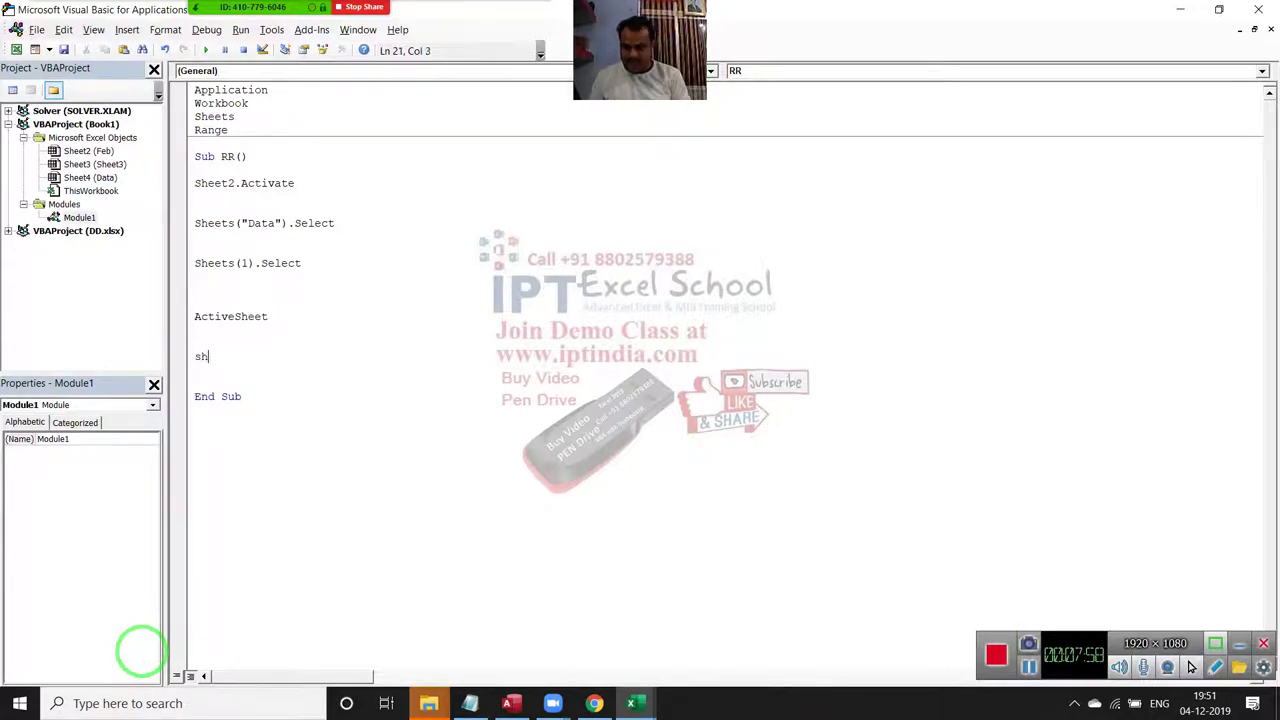
type("eets")
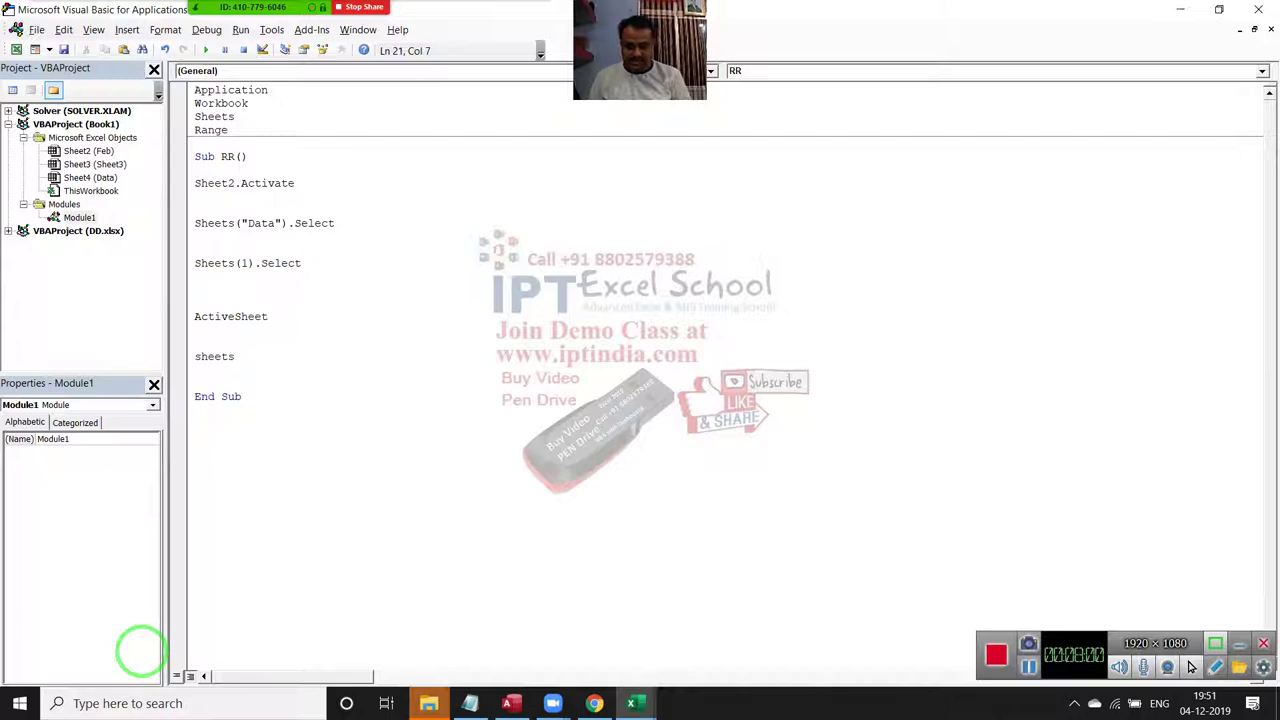
key("BackSpace")
type("4.")
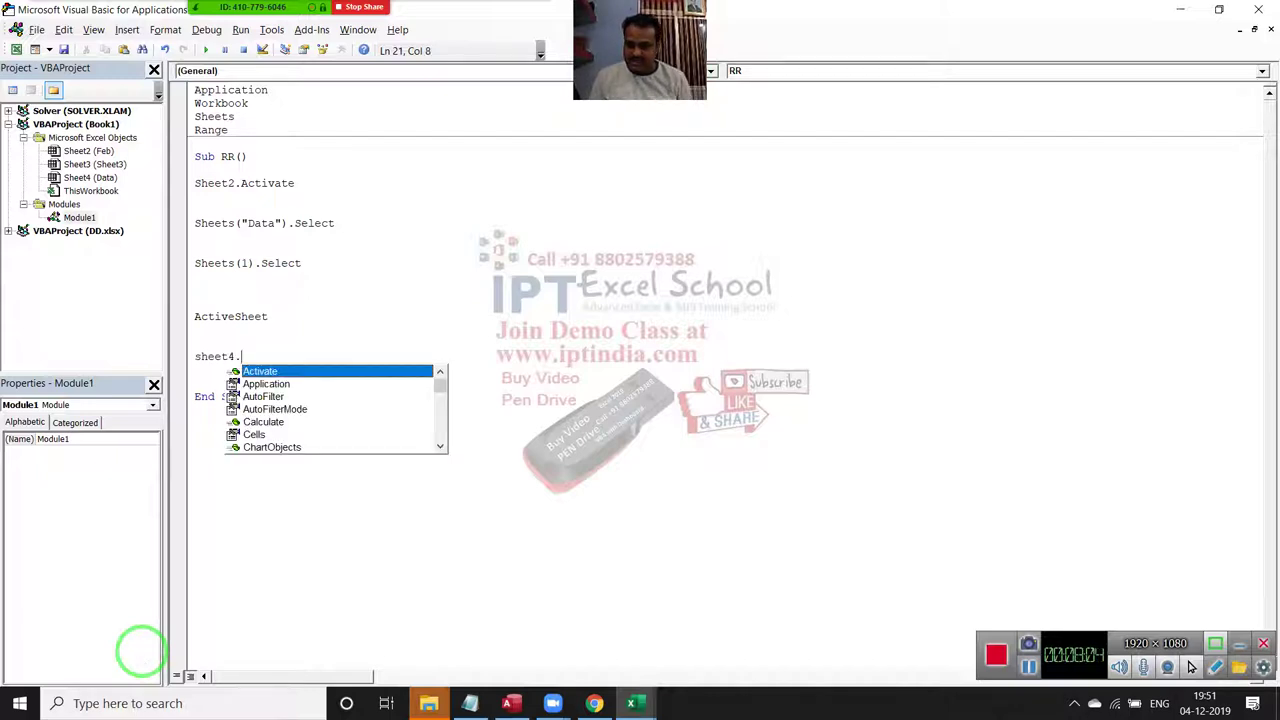
key("Return")
key("Up")
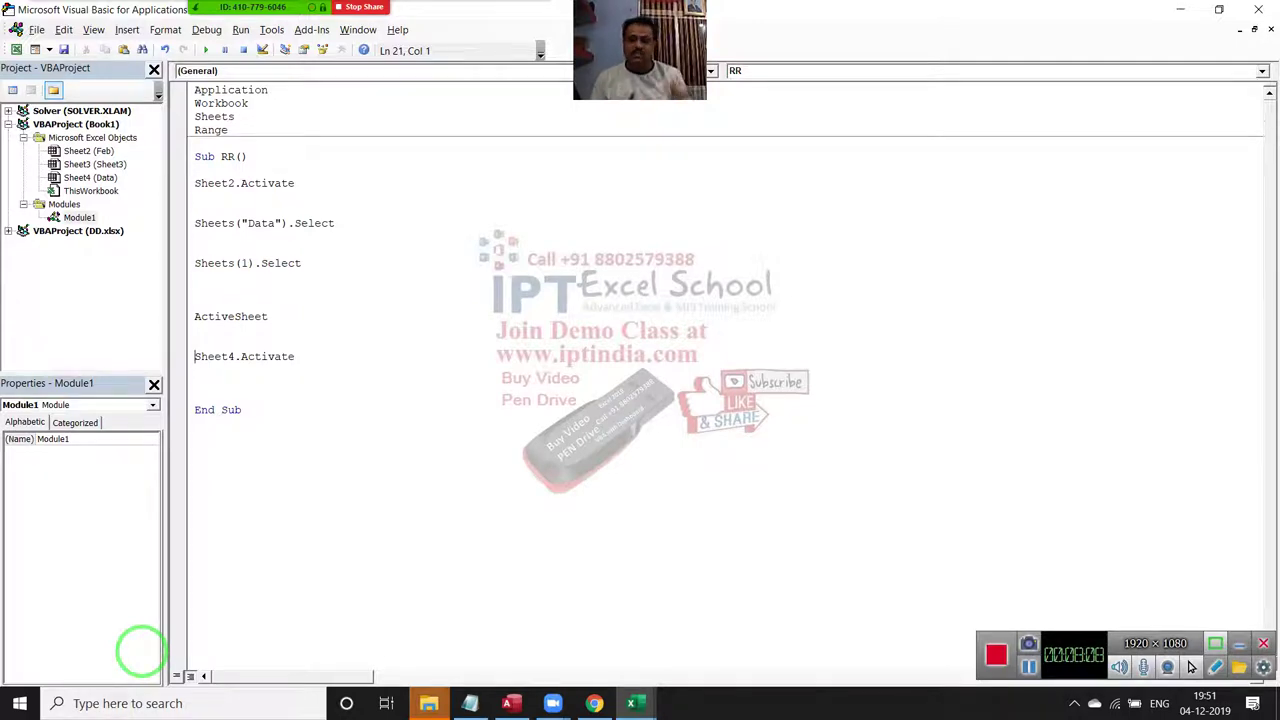
key("shift+Right")
key("shift+Right")
key("shift+Right")
key("shift+Right")
key("Up")
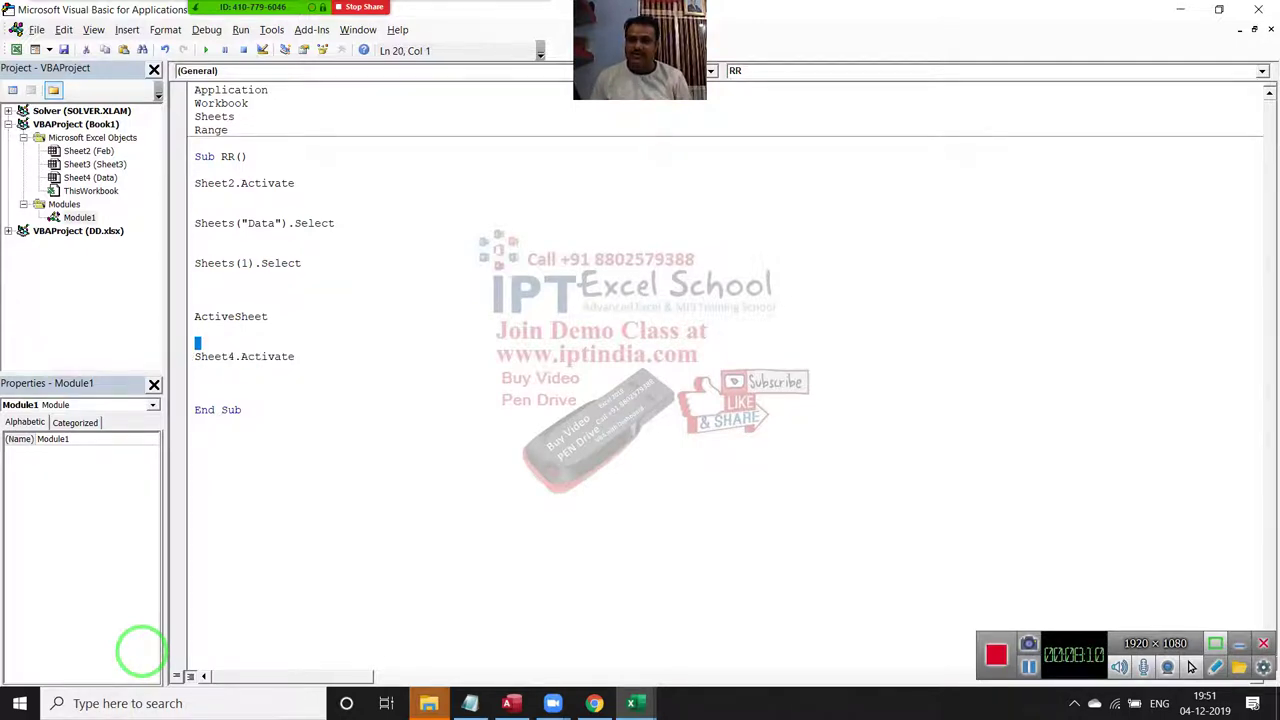
key("shift+Down")
key("shift+Down")
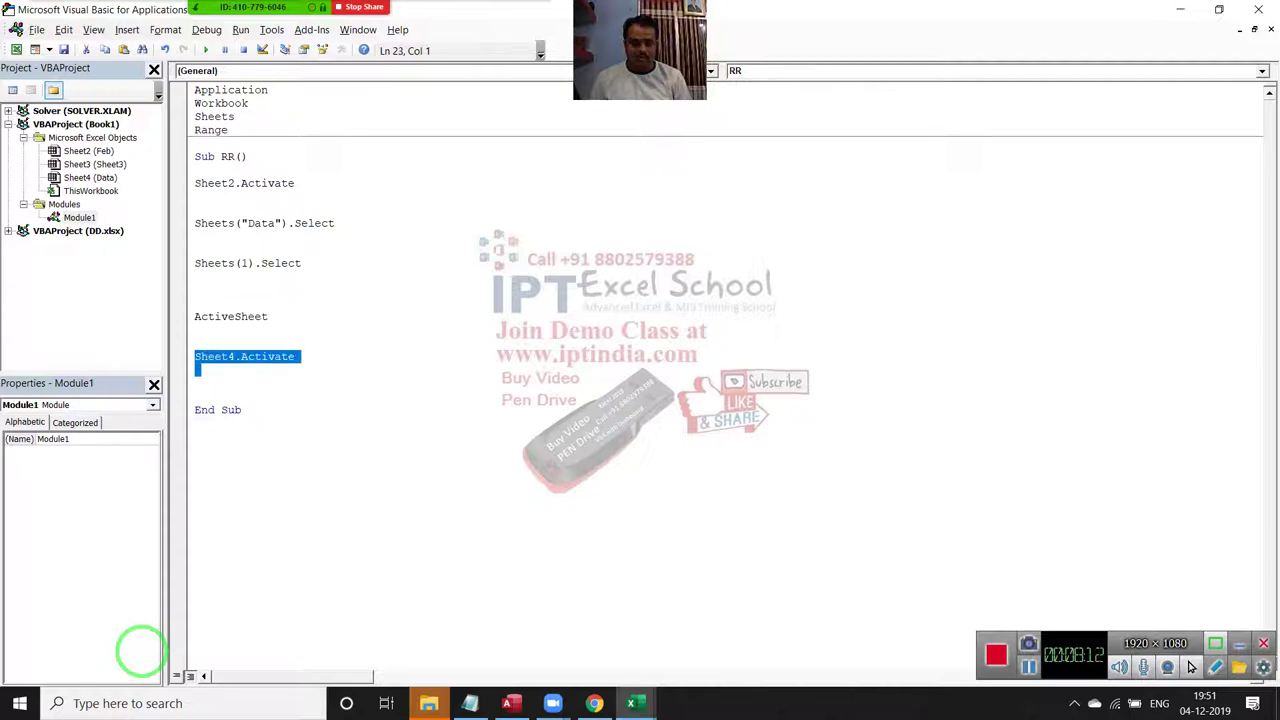
key("Delete")
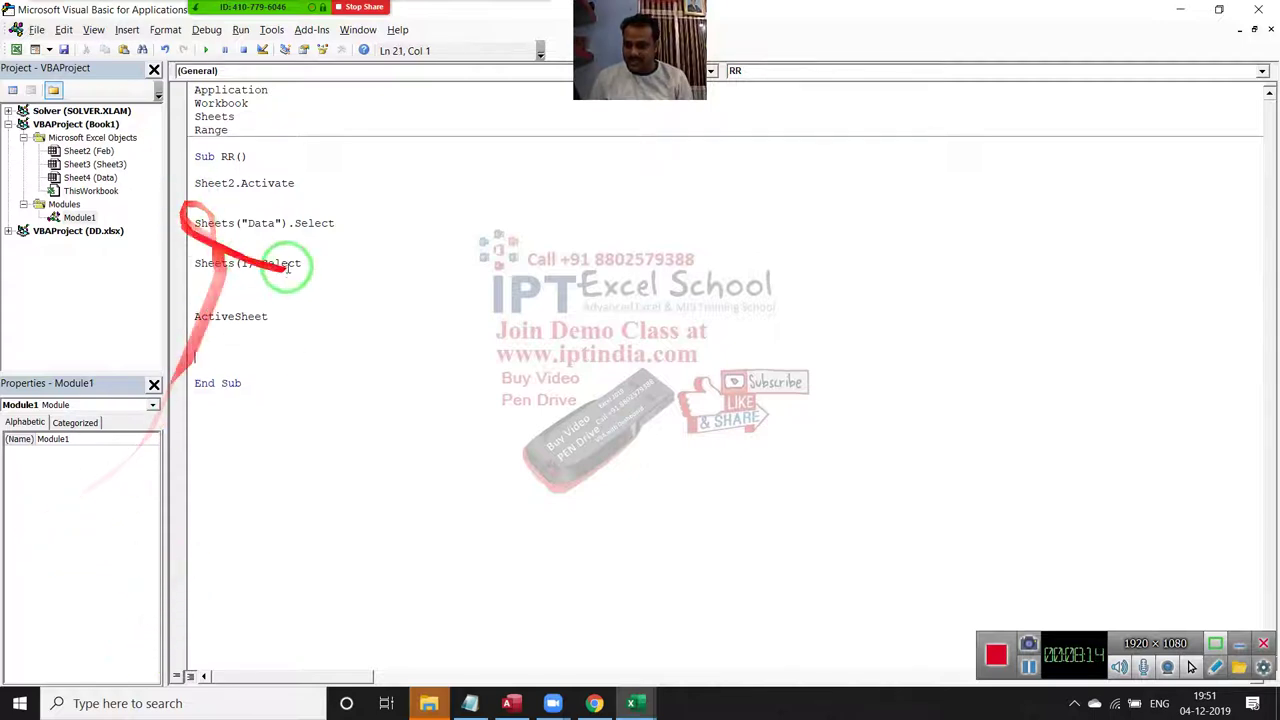
Point out Sheets("Data"), then insert a blank line below ActiveSheet.
left_click_drag(287, 223, 200, 220)
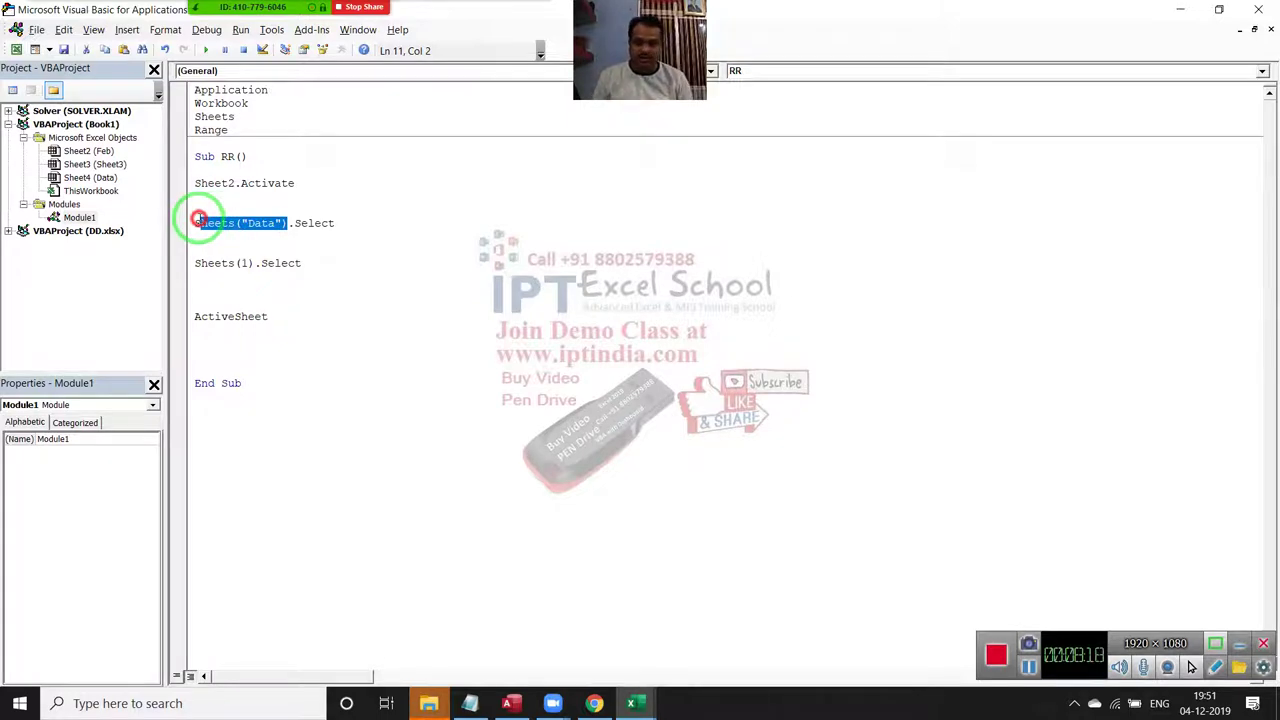
left_click(208, 328)
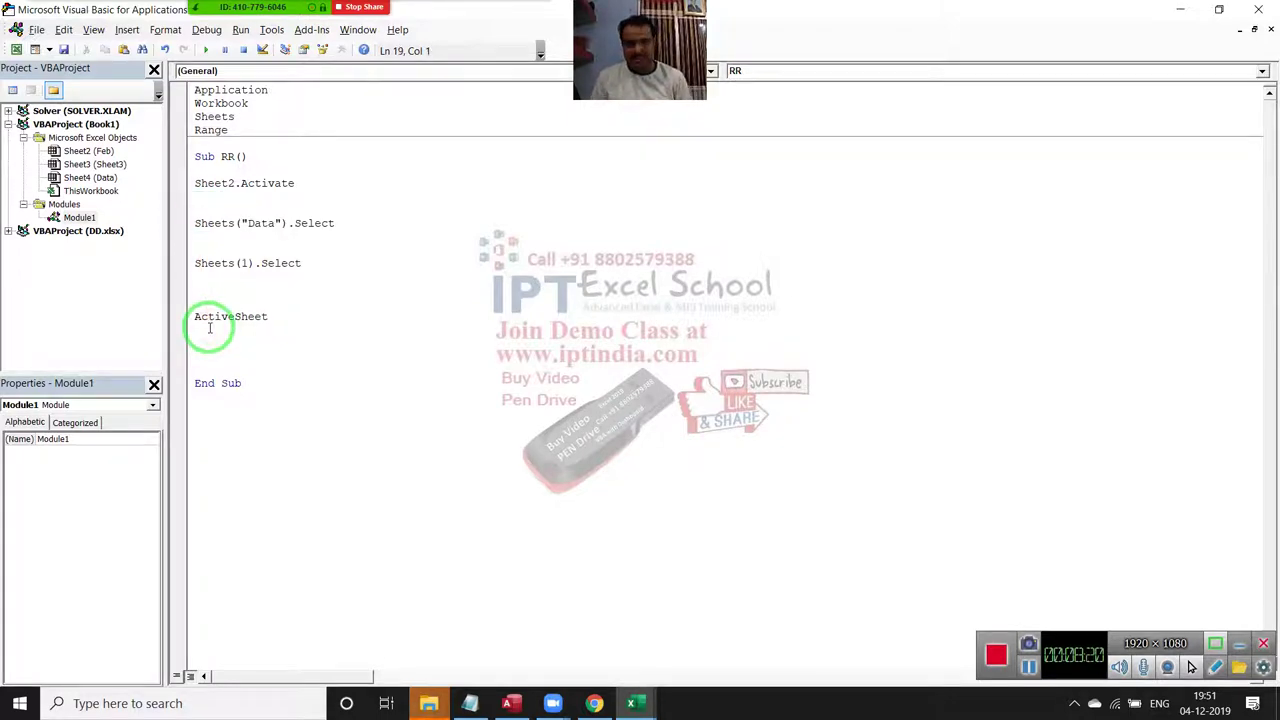
key("Return")
key("Return")
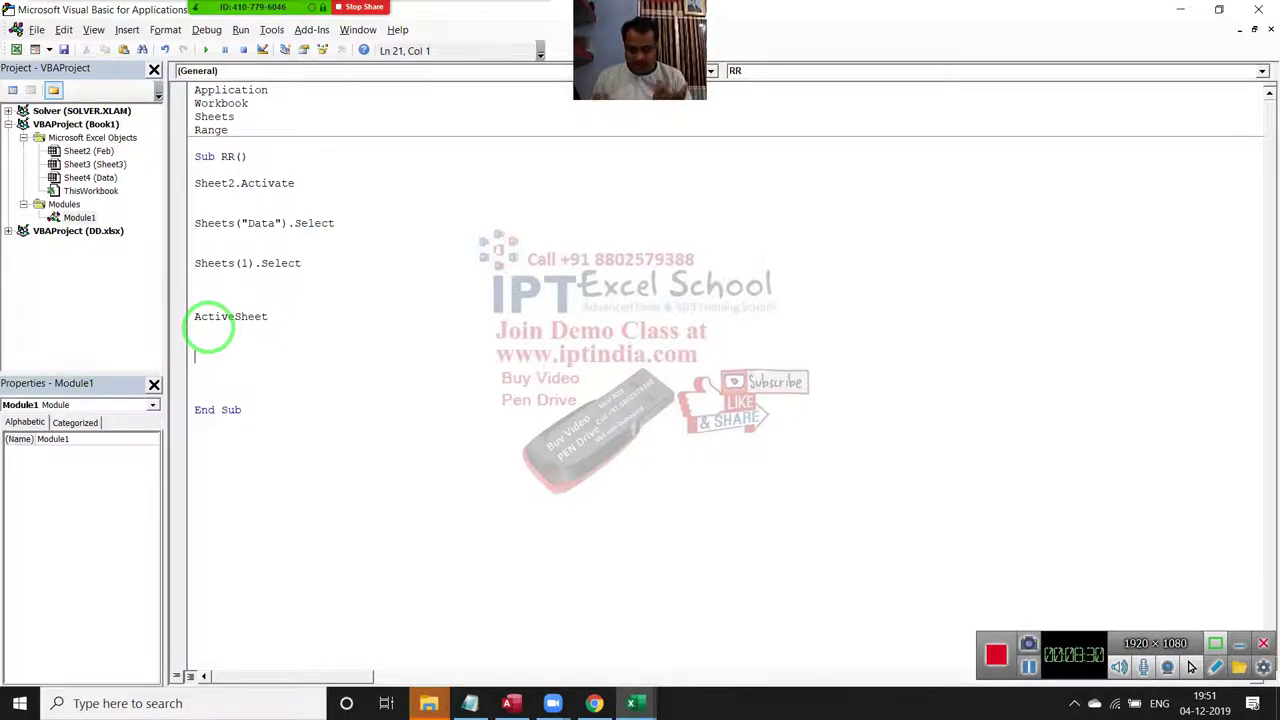
Write a Sheets.Add statement below ActiveSheet in Sub RR.
type("a")
key("BackSpace")
type("s")
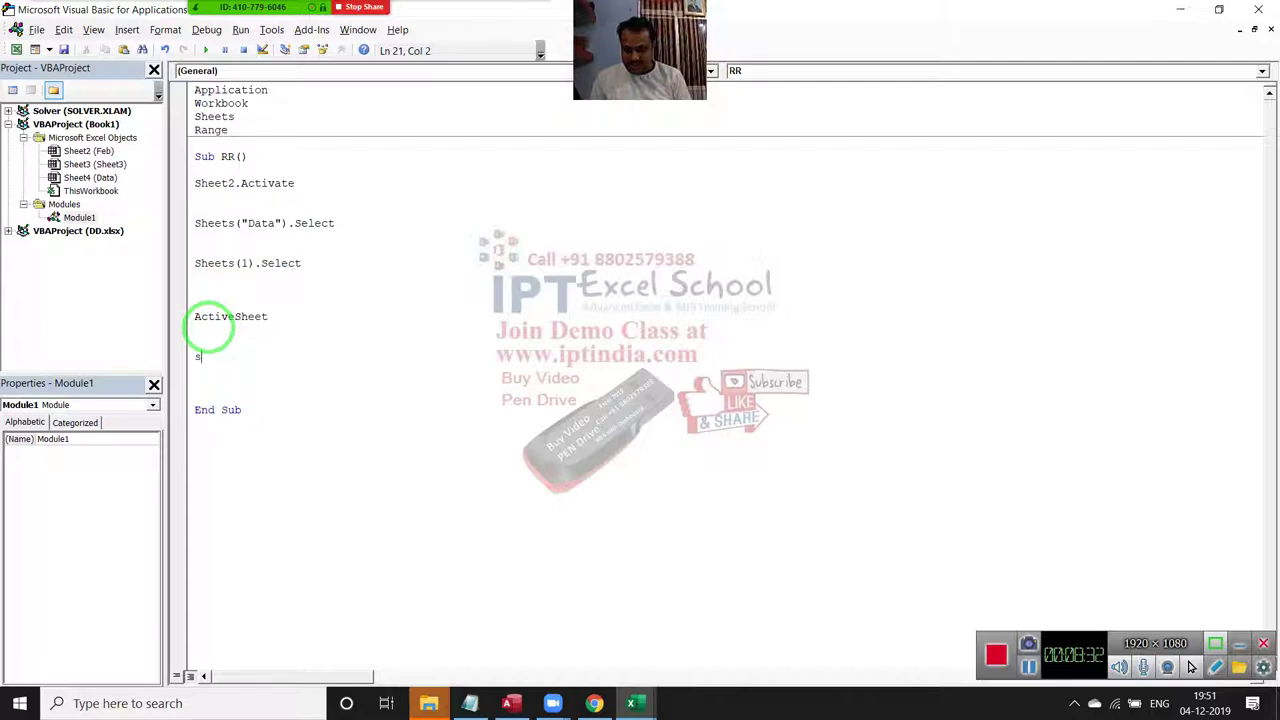
type("heets")
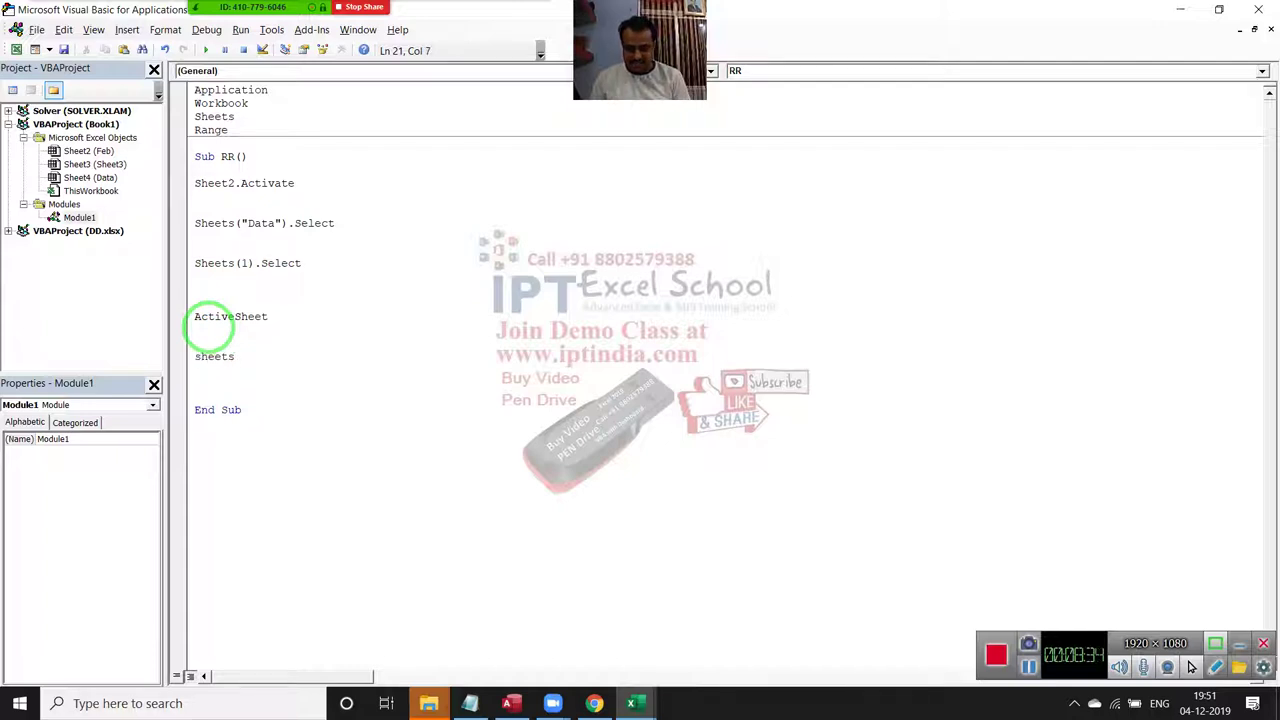
key("BackSpace")
key("BackSpace")
key("BackSpace")
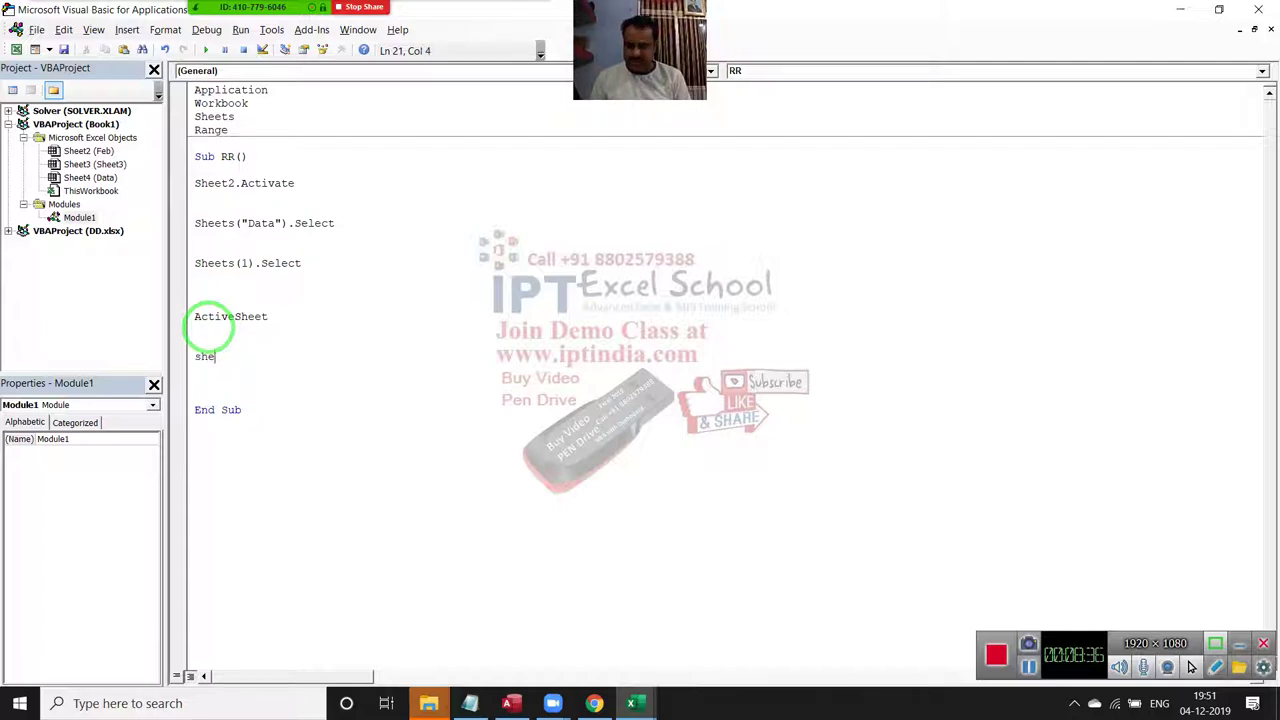
type("ets.a")
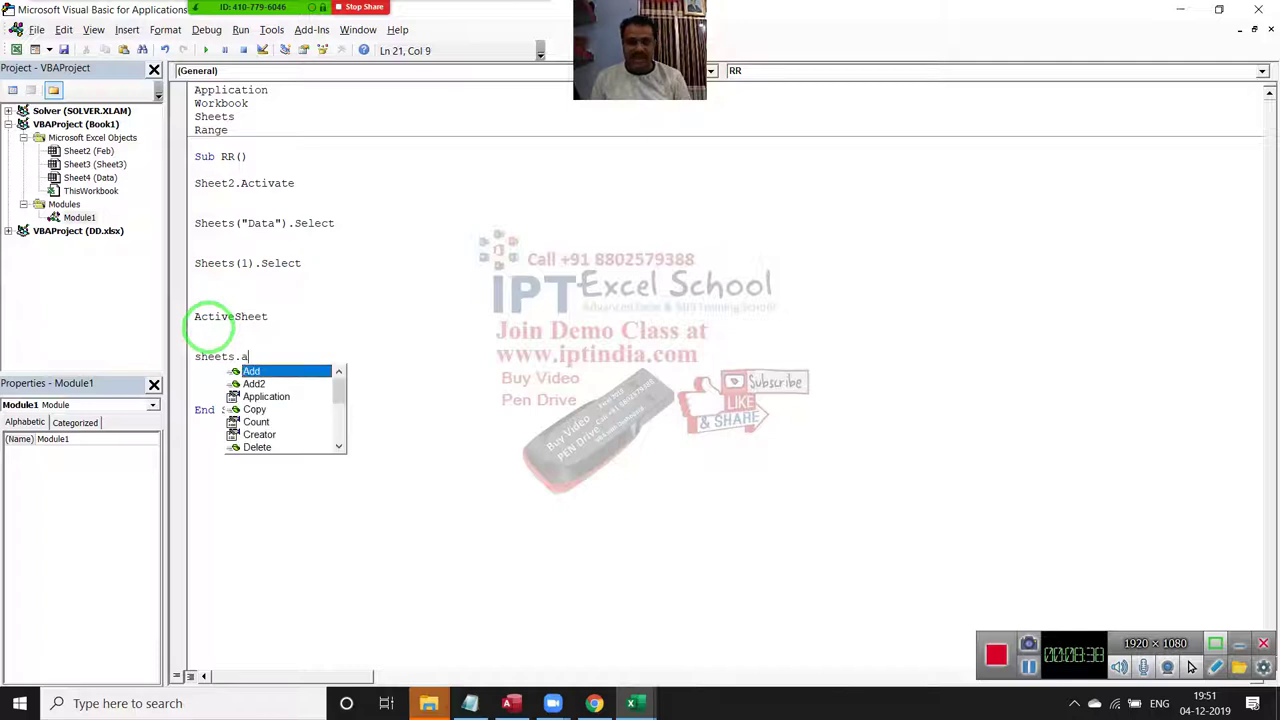
key("Tab")
key("Return")
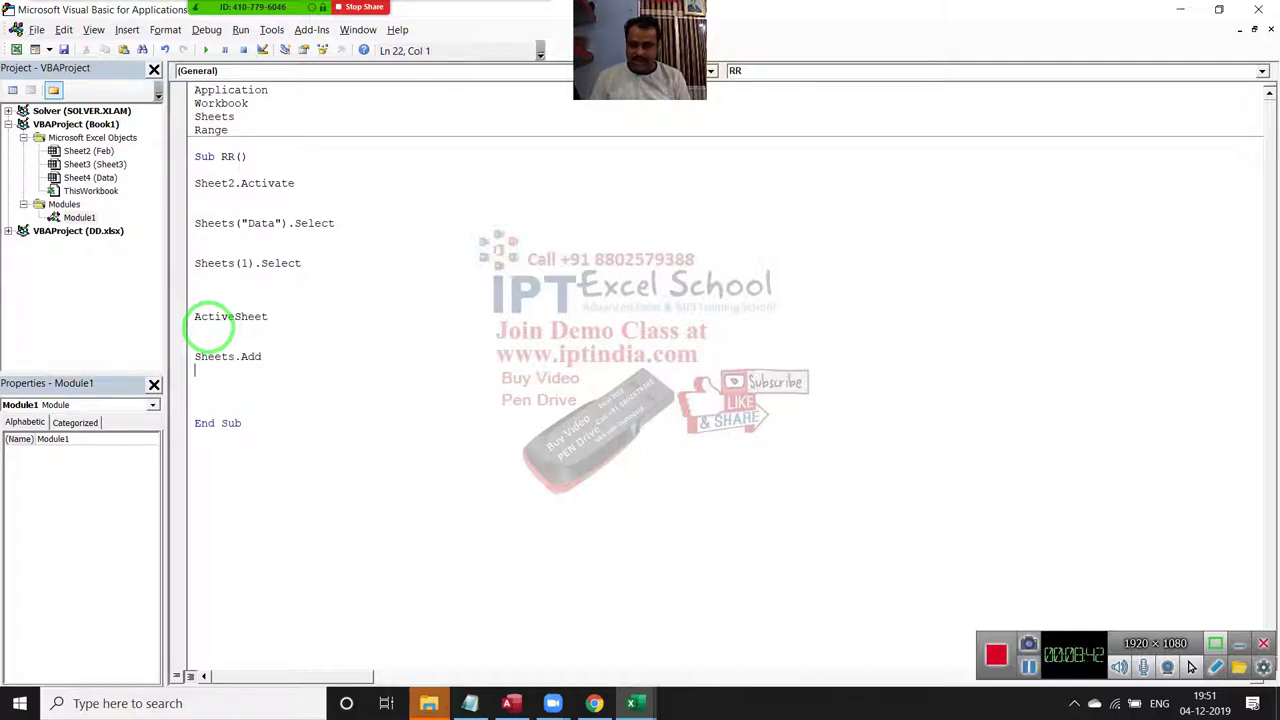
Add ActiveSheet.Name = "Data" after Sheets.Add, leaving a blank line before End Sub.
type("act")
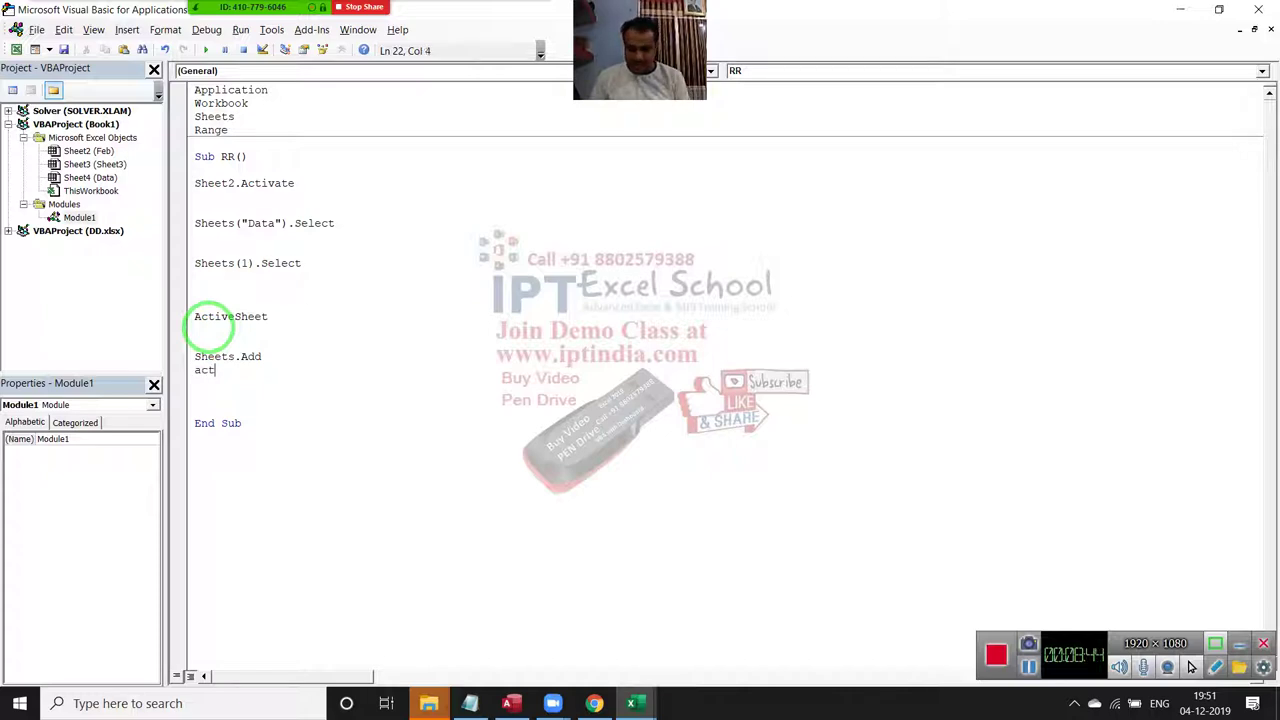
type("ivesh")
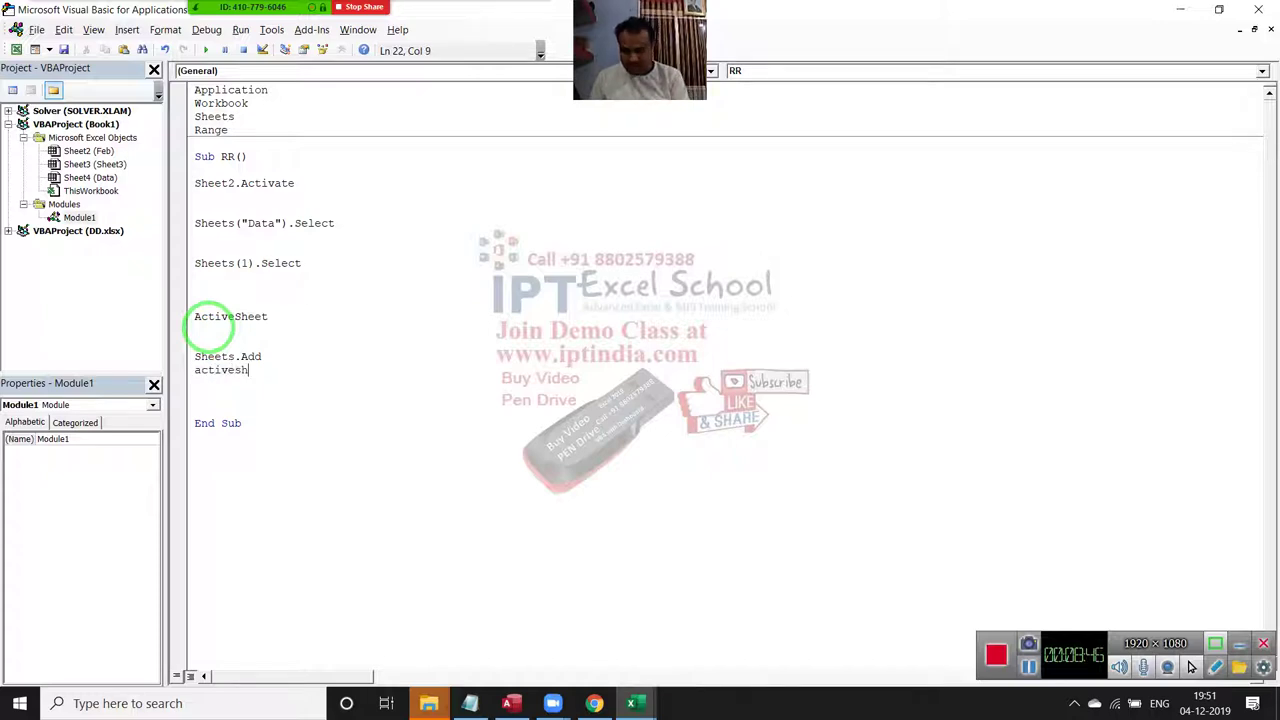
type("eet")
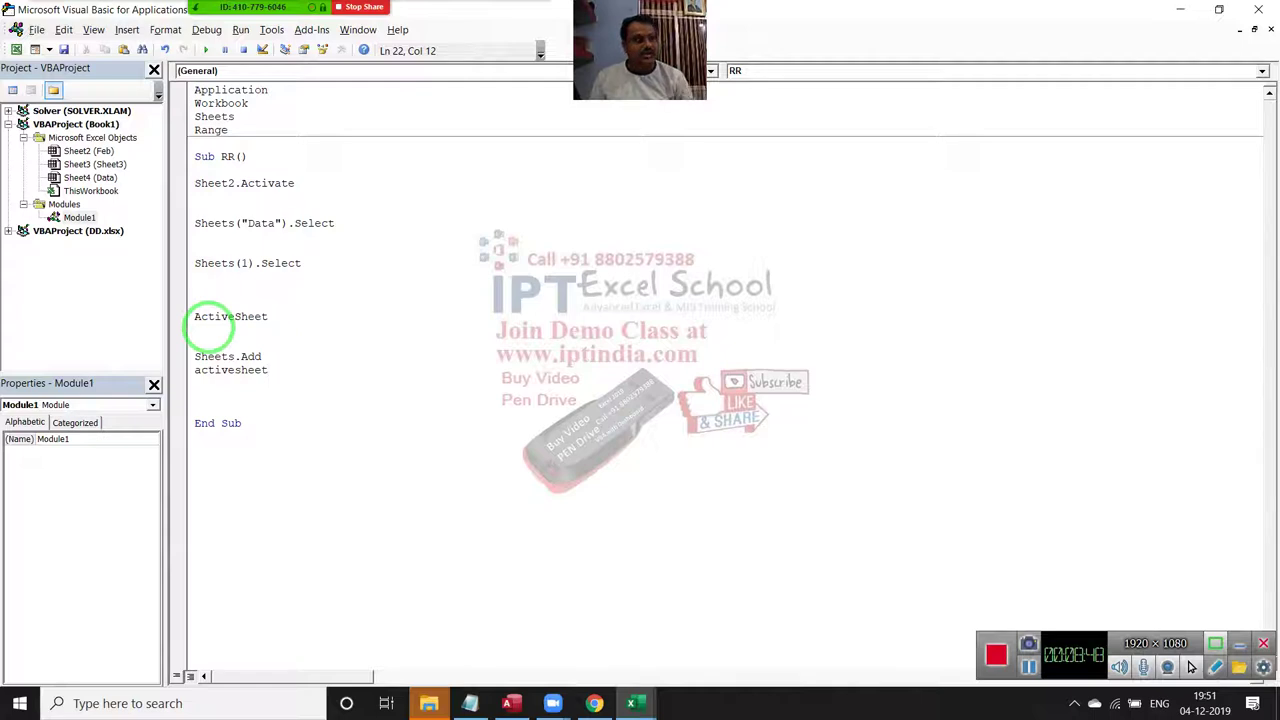
type(".")
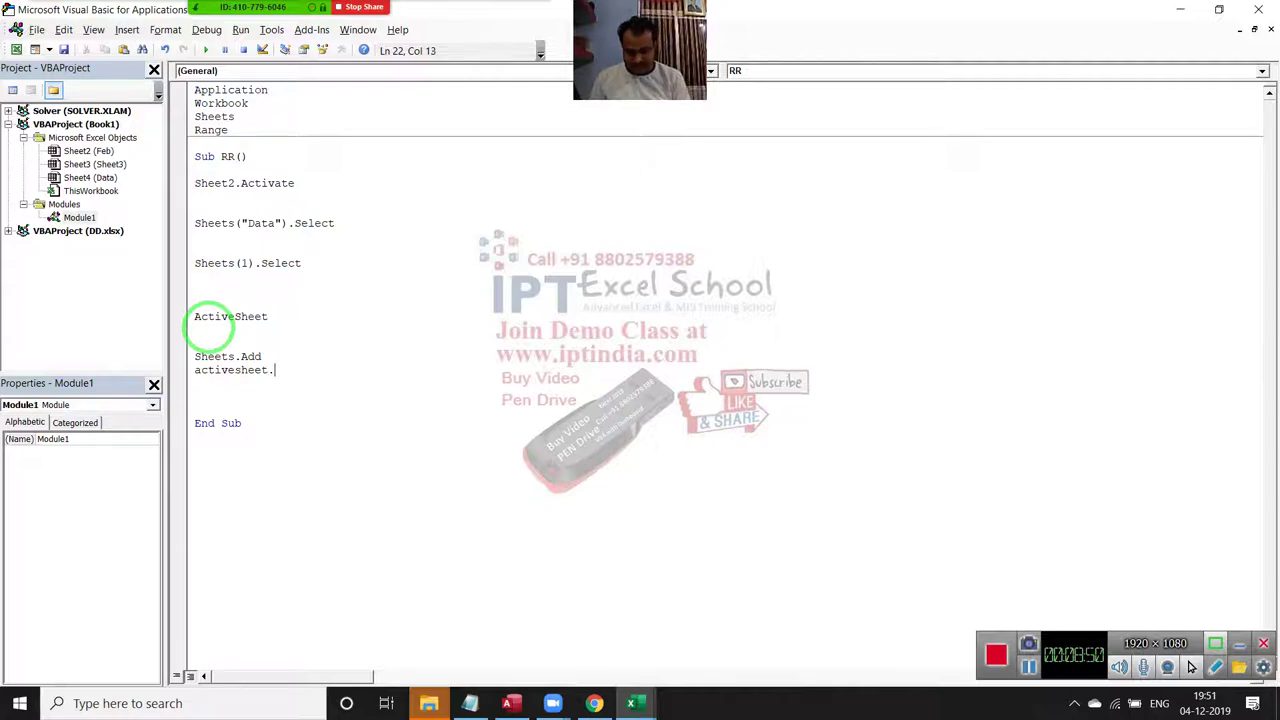
type("name=\"")
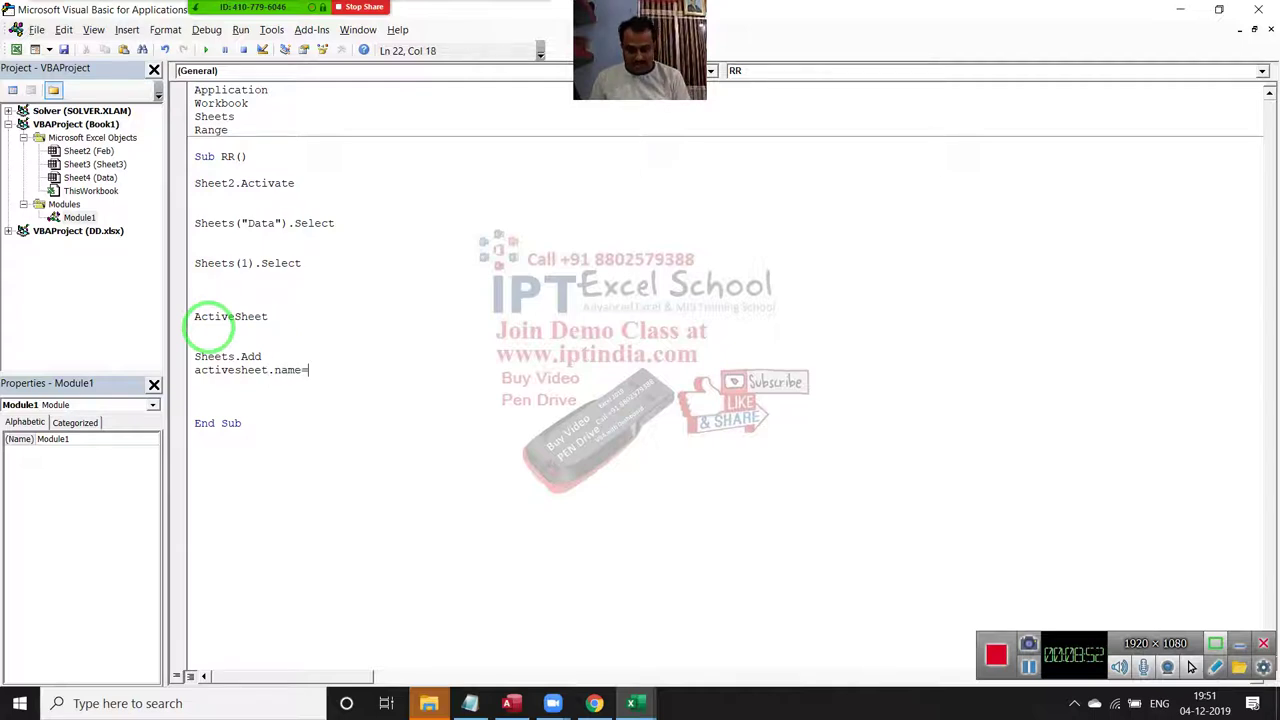
type("Data")
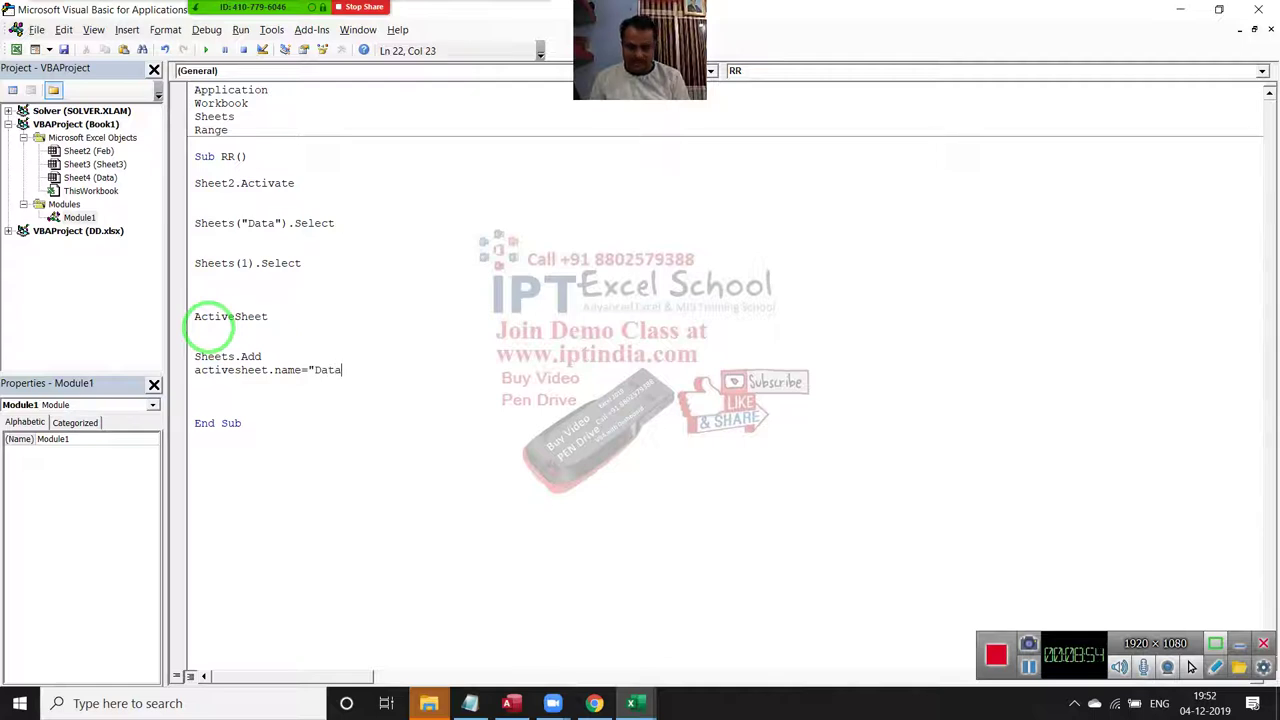
type("\"")
key("Return")
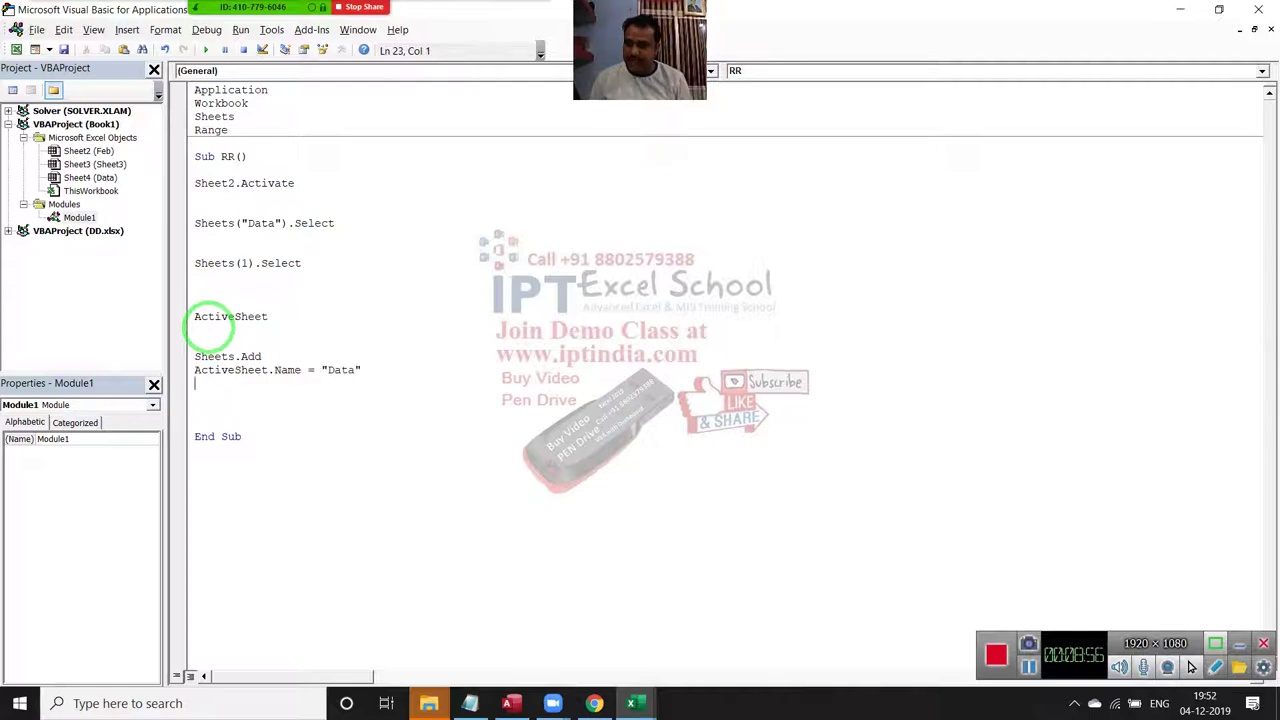
key("Return")
key("Return")
key("Up")
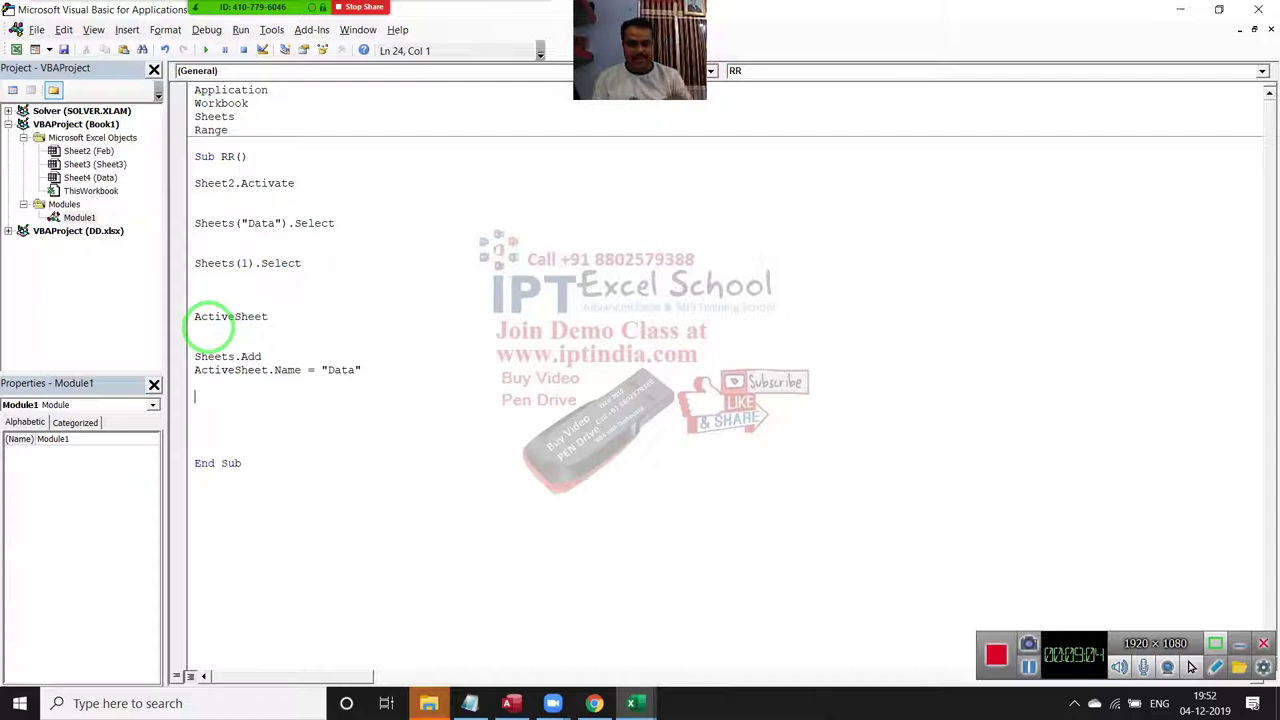
Finish the Sheets.Add.Name = "Data" line, add a blank line, and view the workbook's Sheet3, Feb, Data sheets.
type("shee")
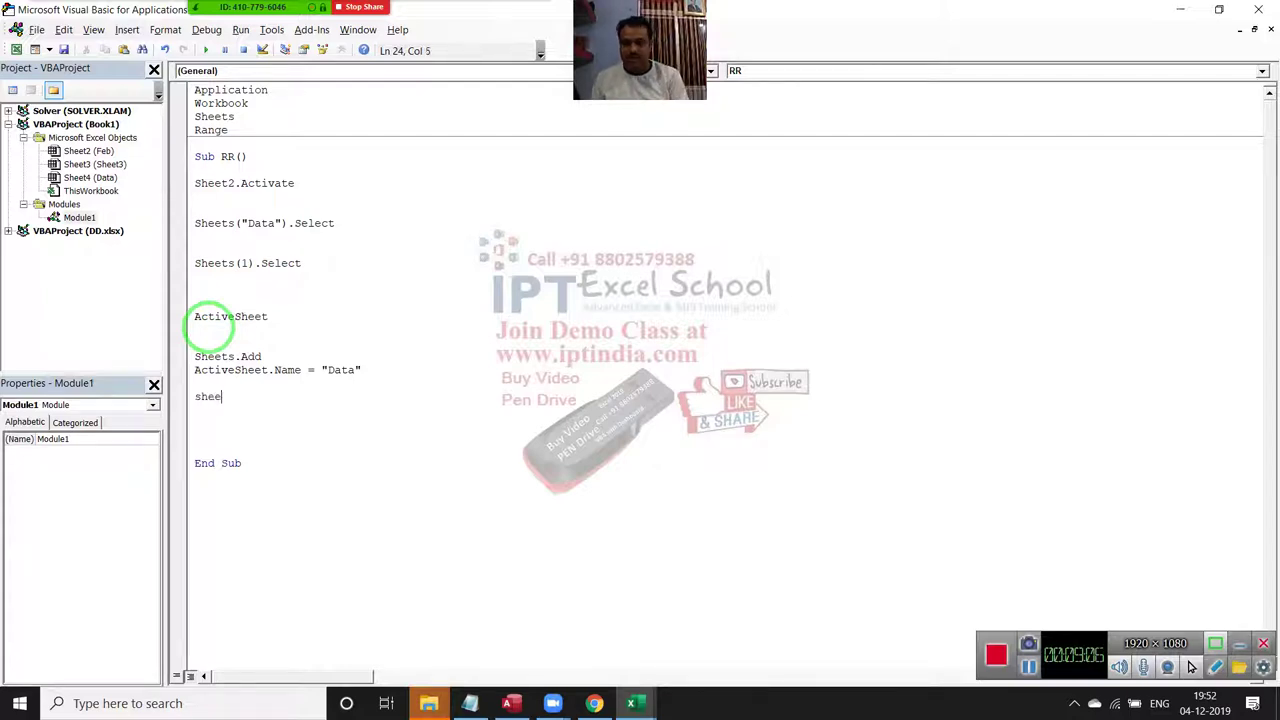
type("t")
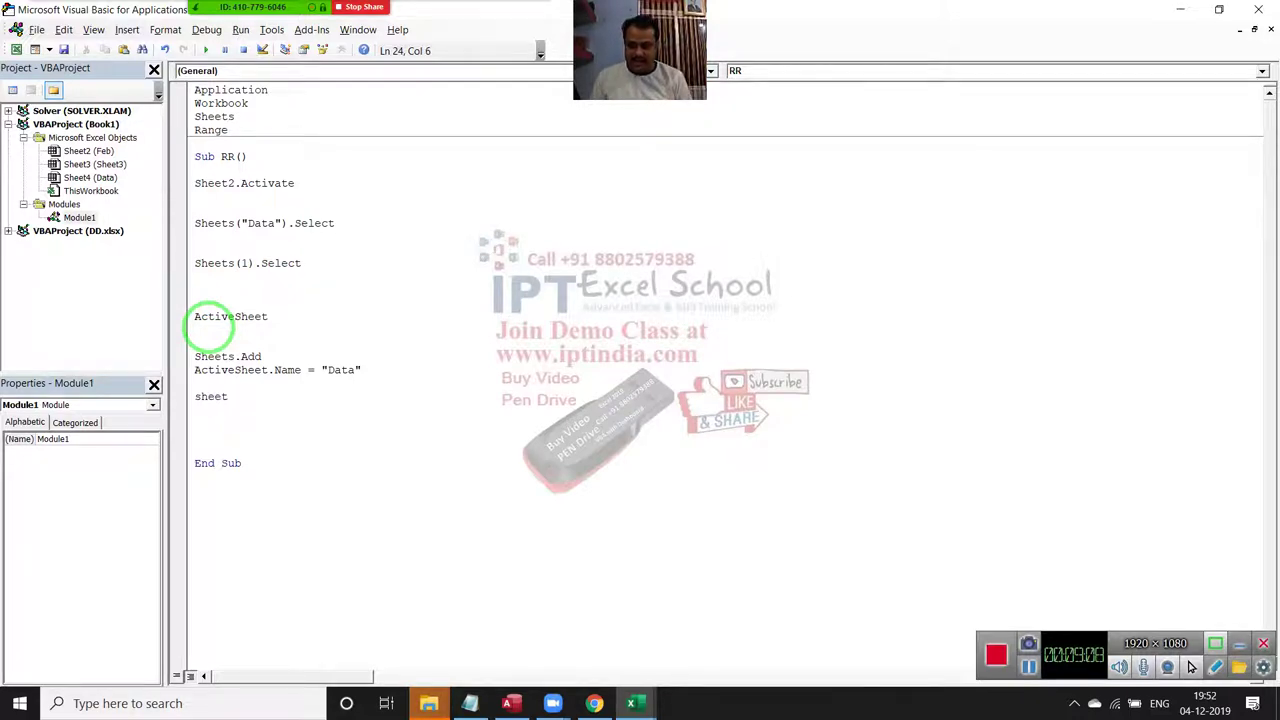
type("s.")
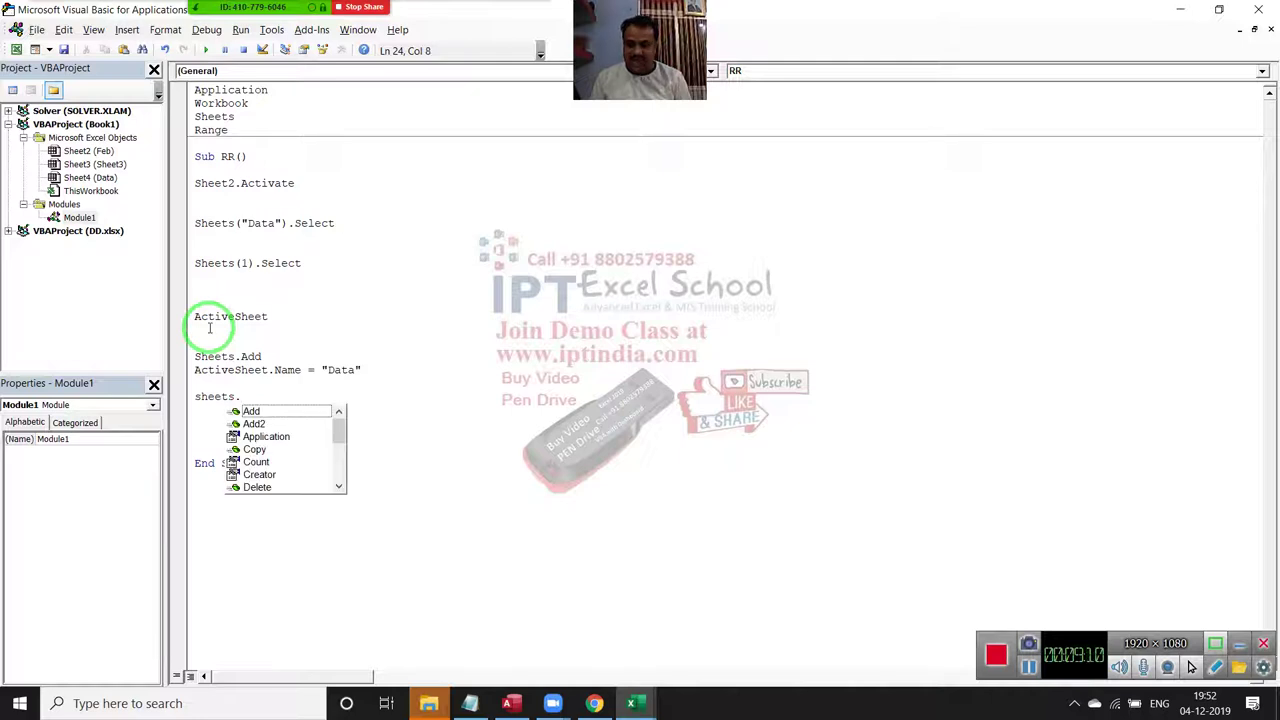
type("A")
key("Tab")
type(".")
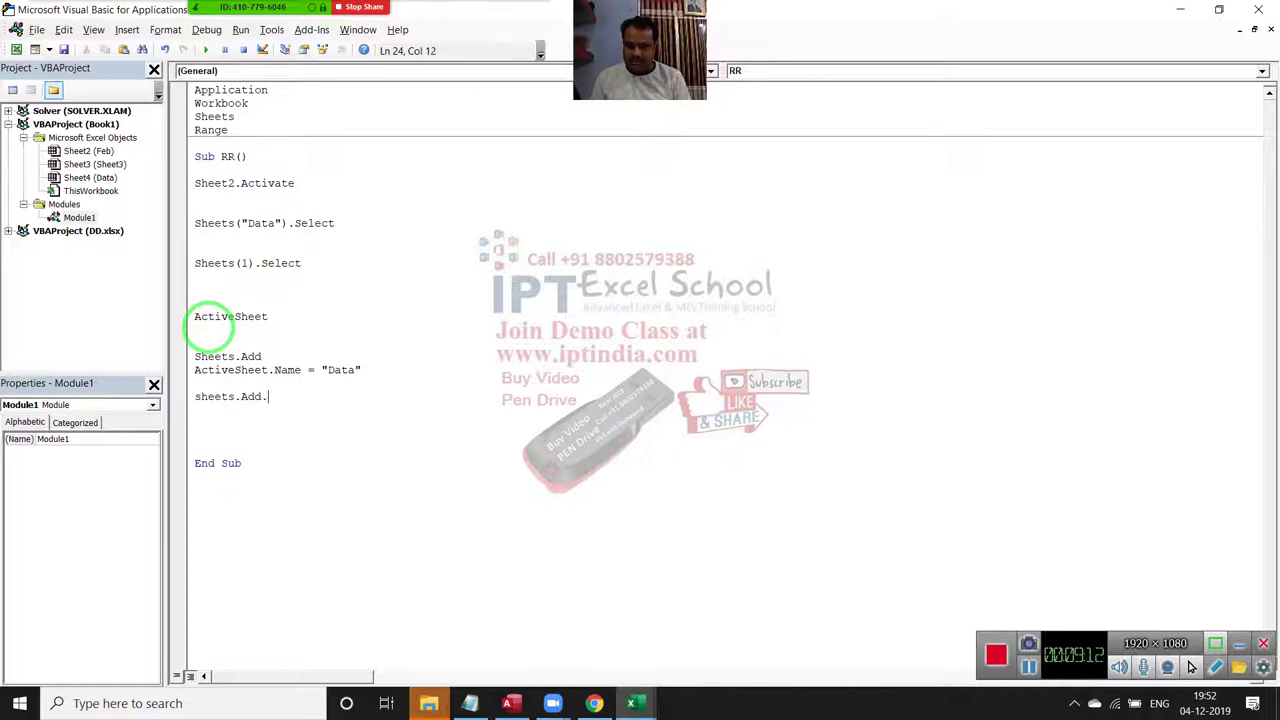
type("name")
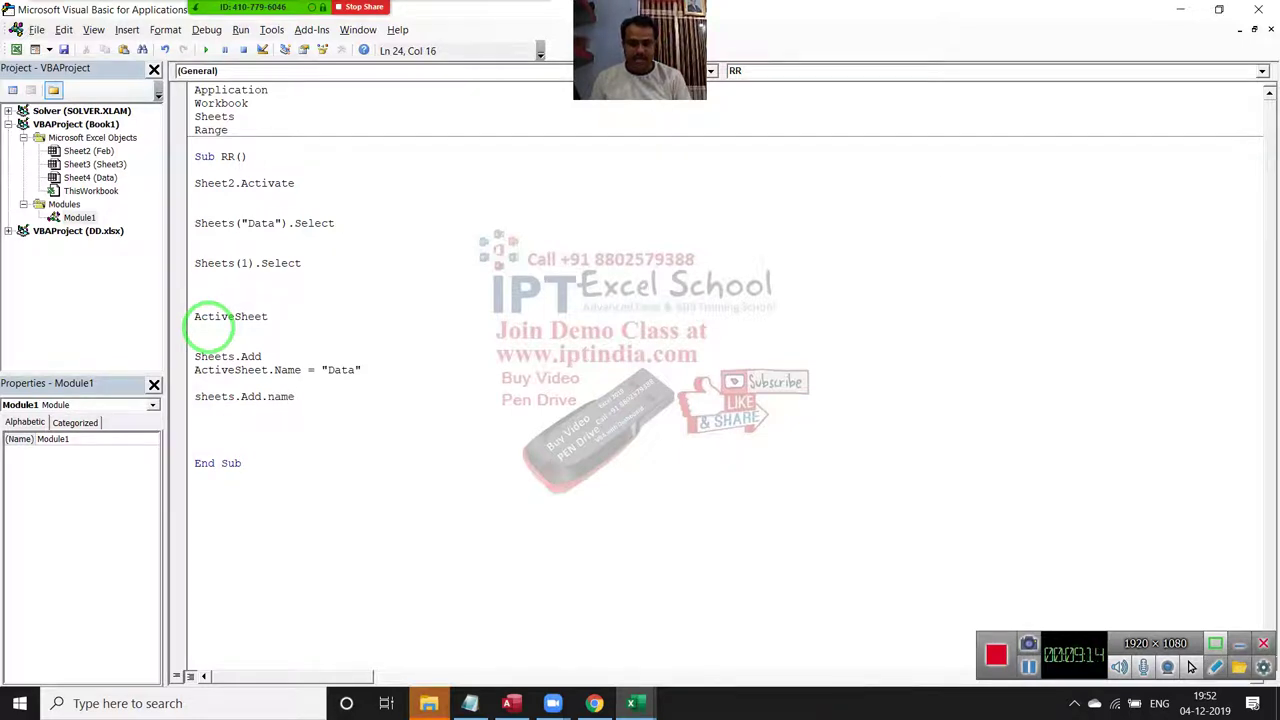
type("=\"Data")
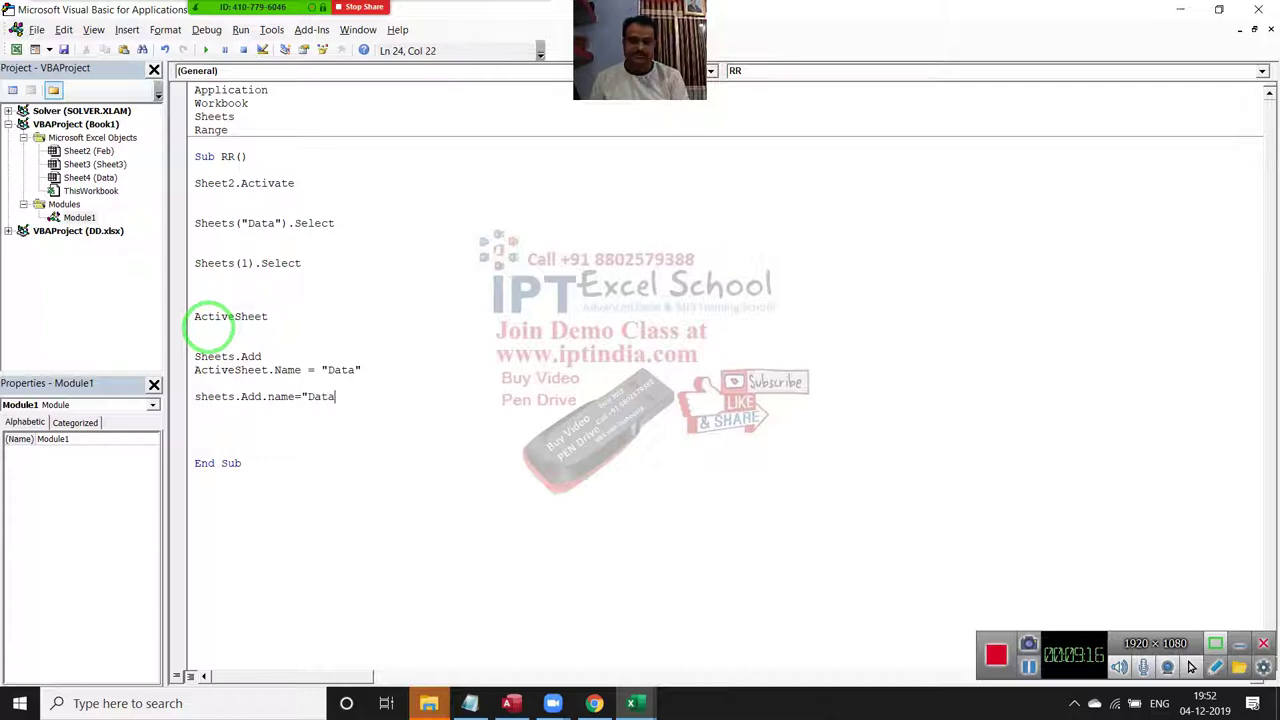
type("\"")
key("Return")
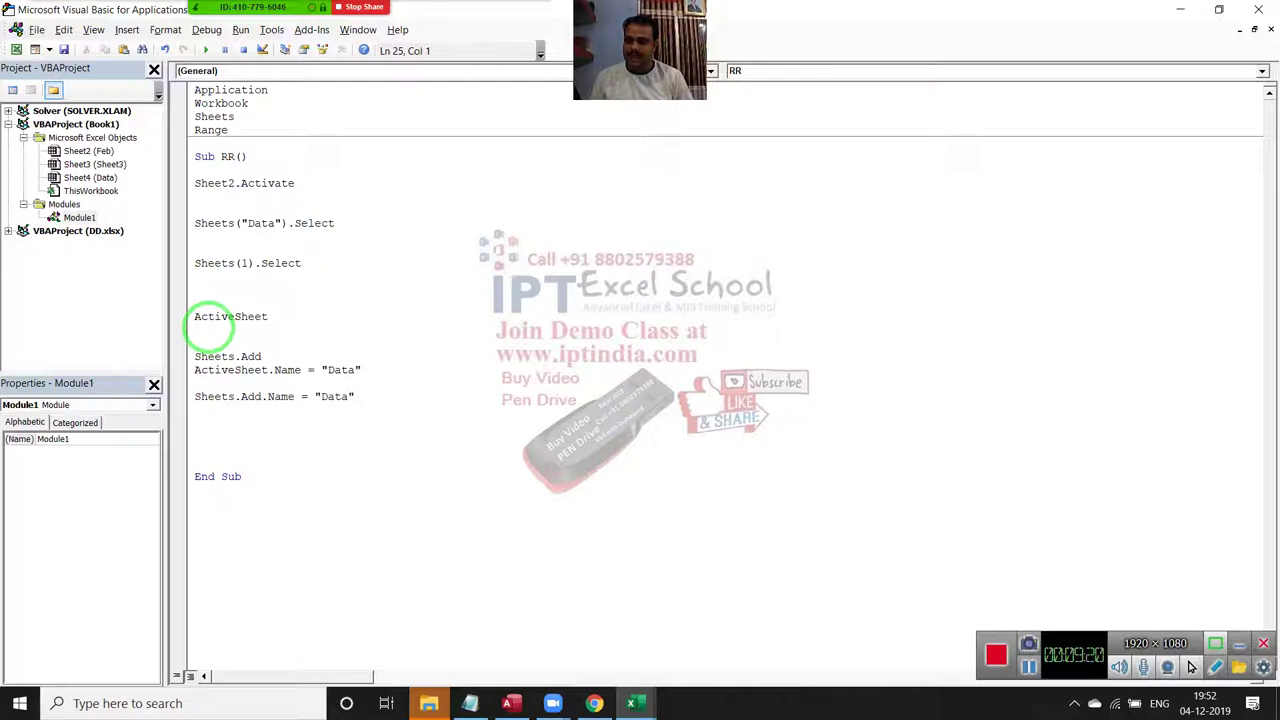
key("Return")
key("Return")
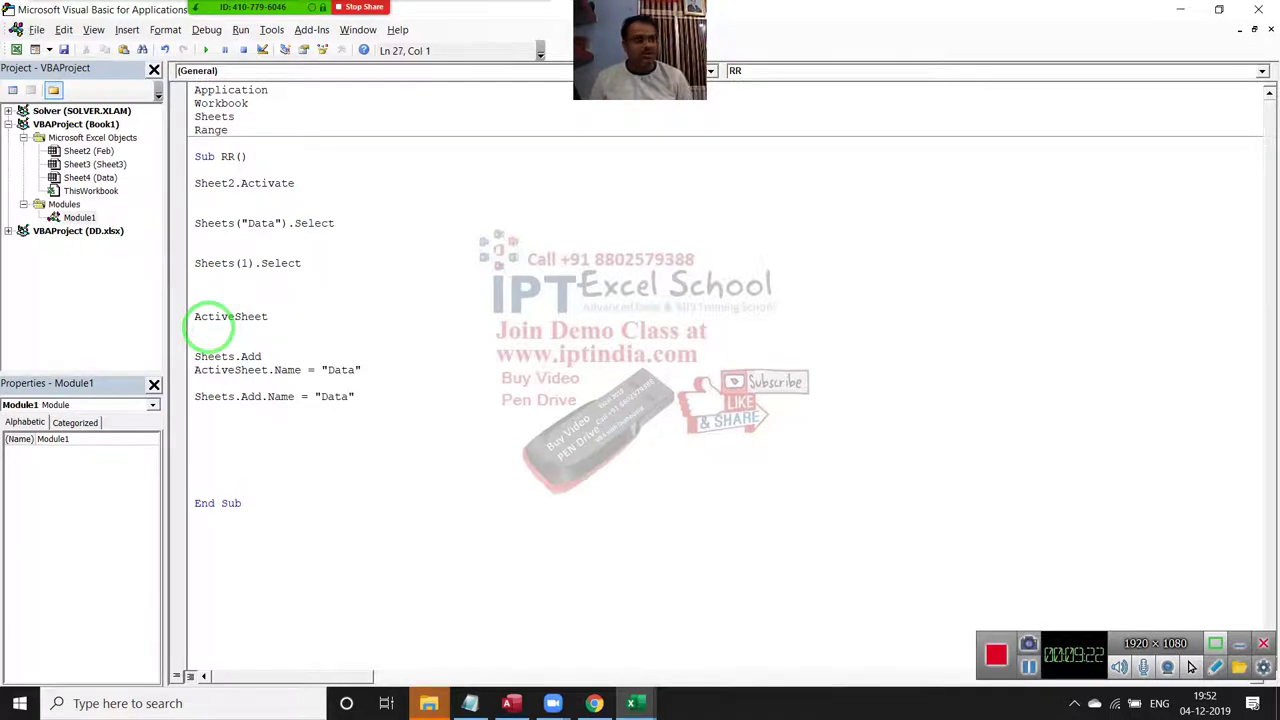
key("alt+F11")
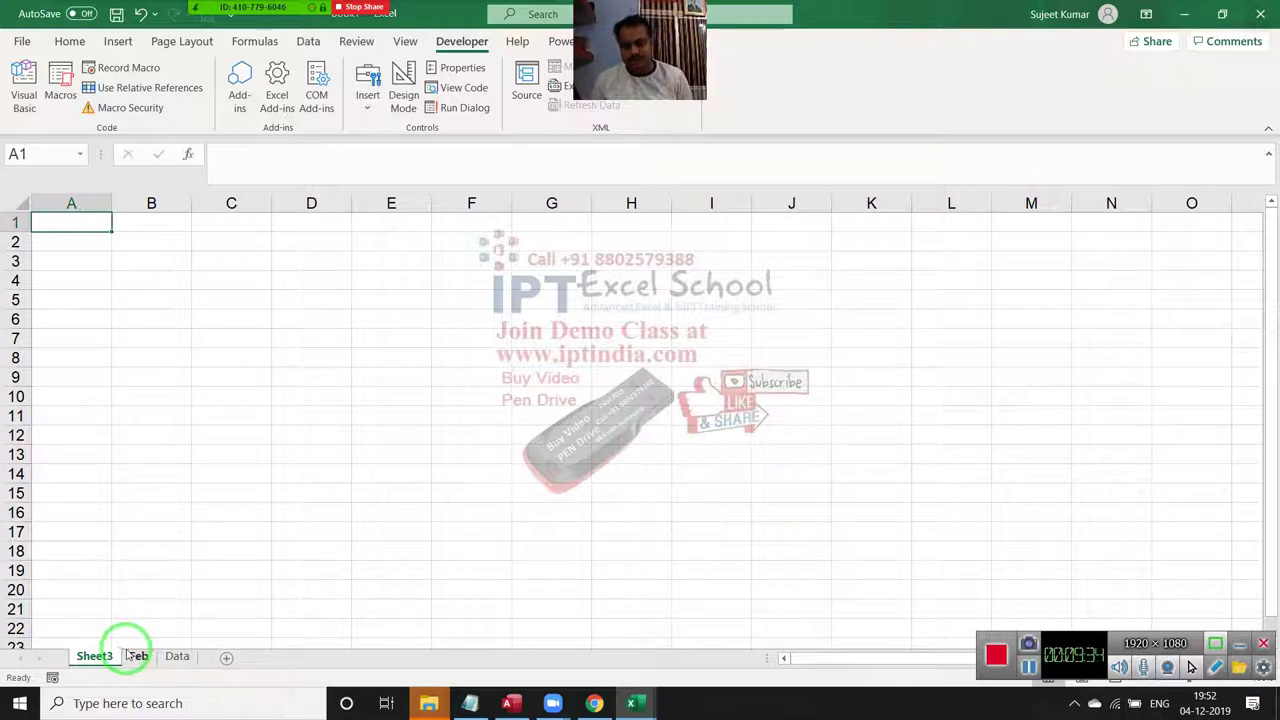
Write Sheets.Add Sheets("Data"), then insert a comma so Data becomes the After argument.
key("alt+F11")
key("BackSpace")
type("s")
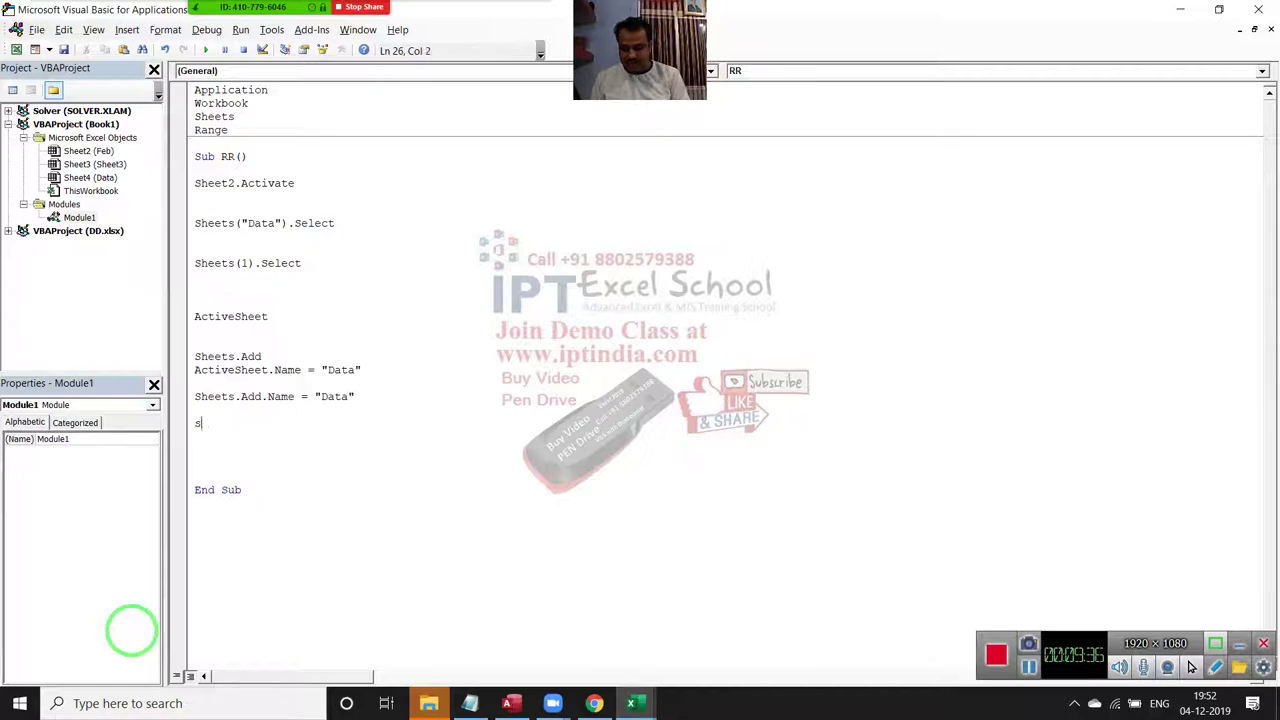
type("heets.")
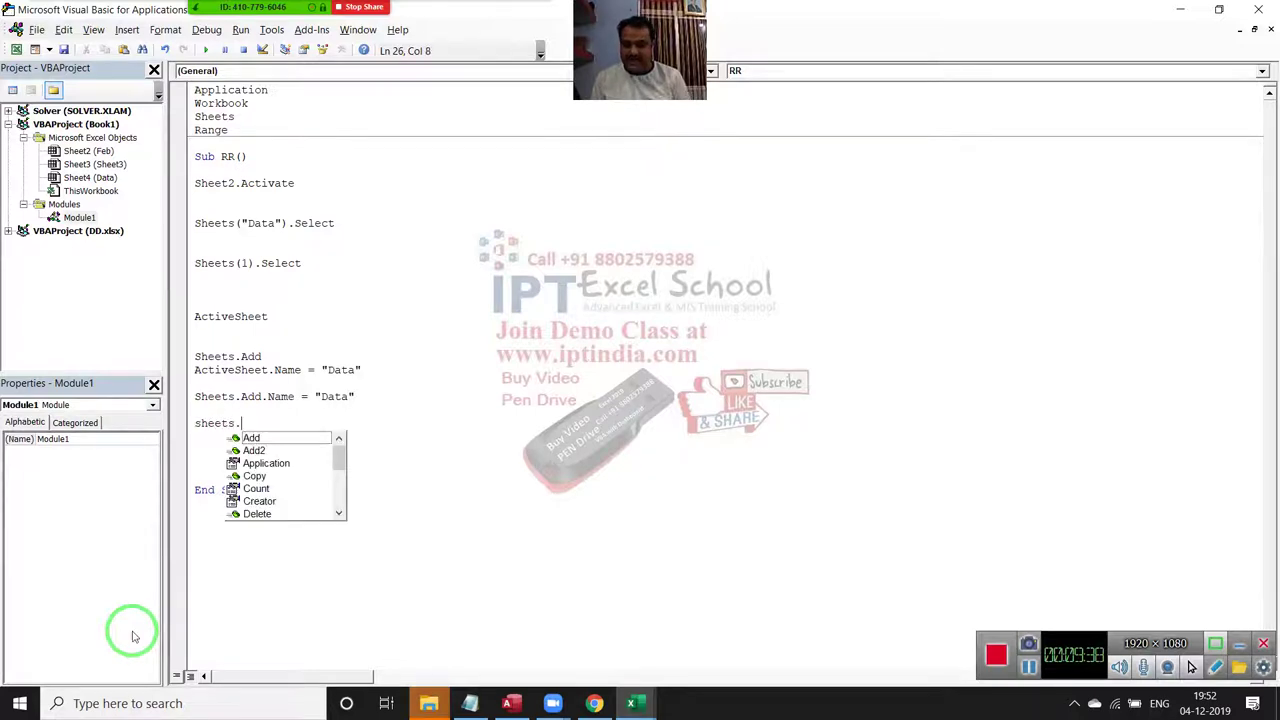
type("a")
key("Tab")
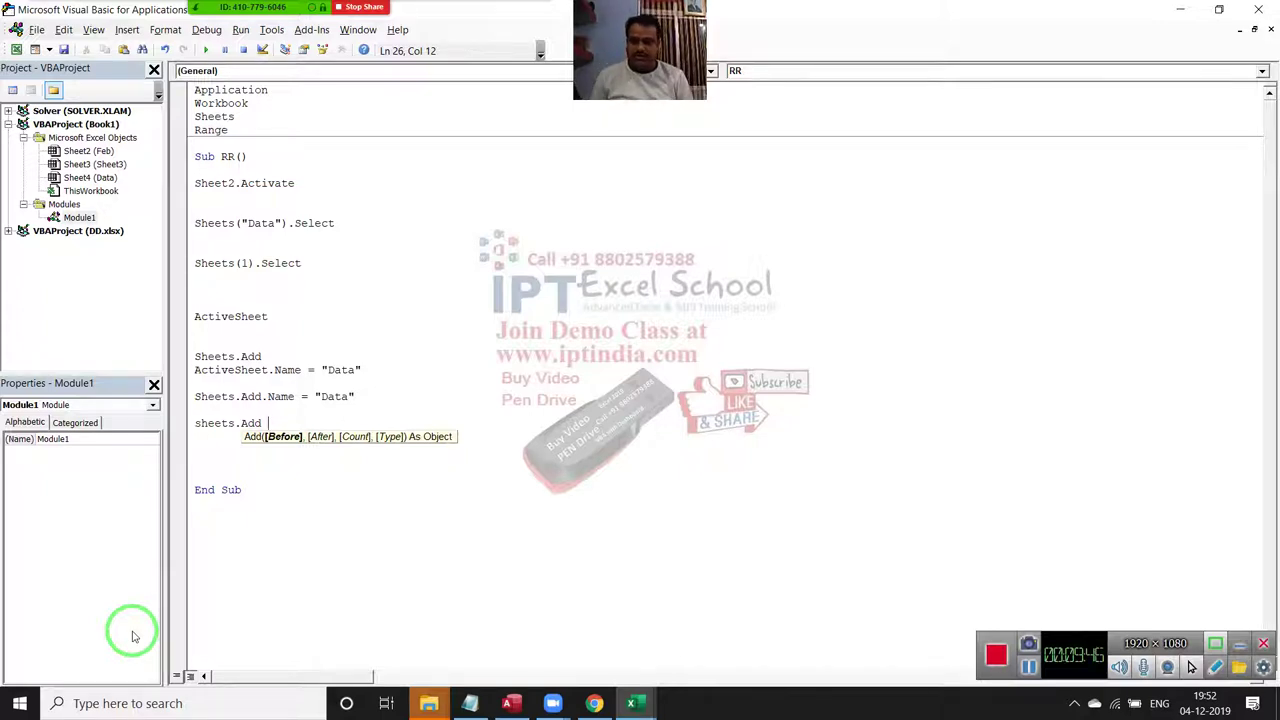
key("alt+F11")
key("alt+F11")
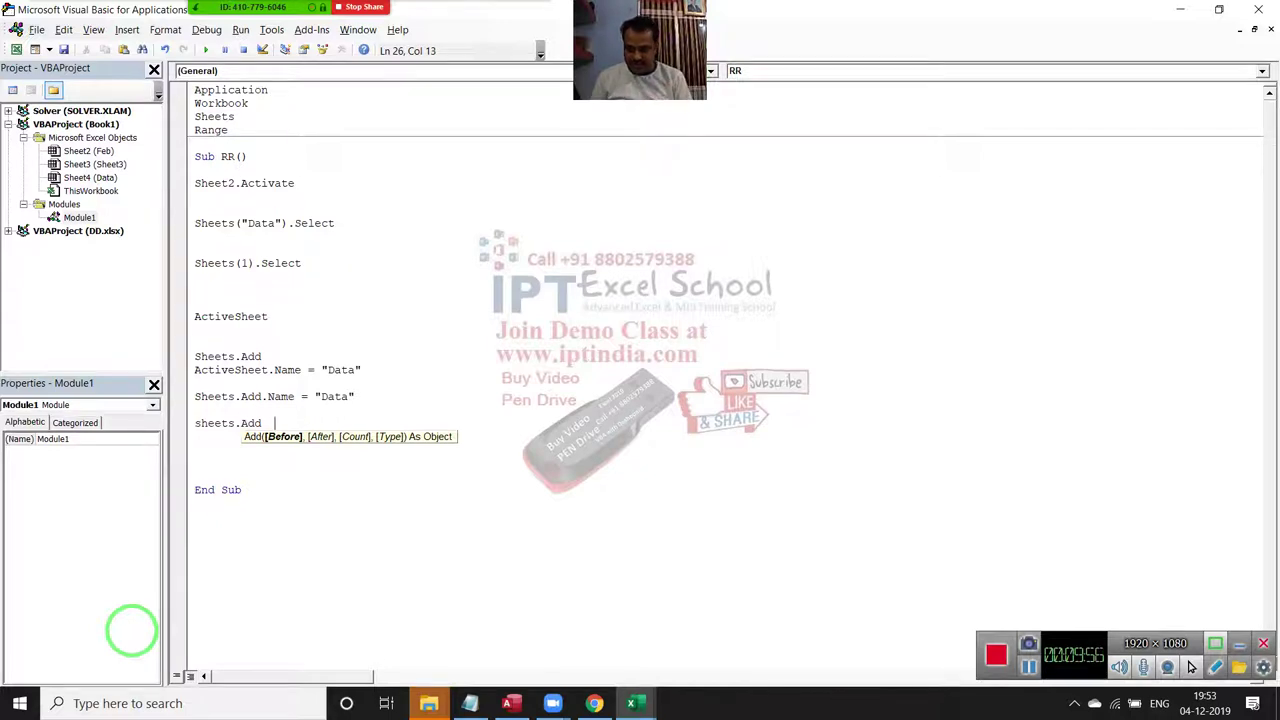
type("sheets")
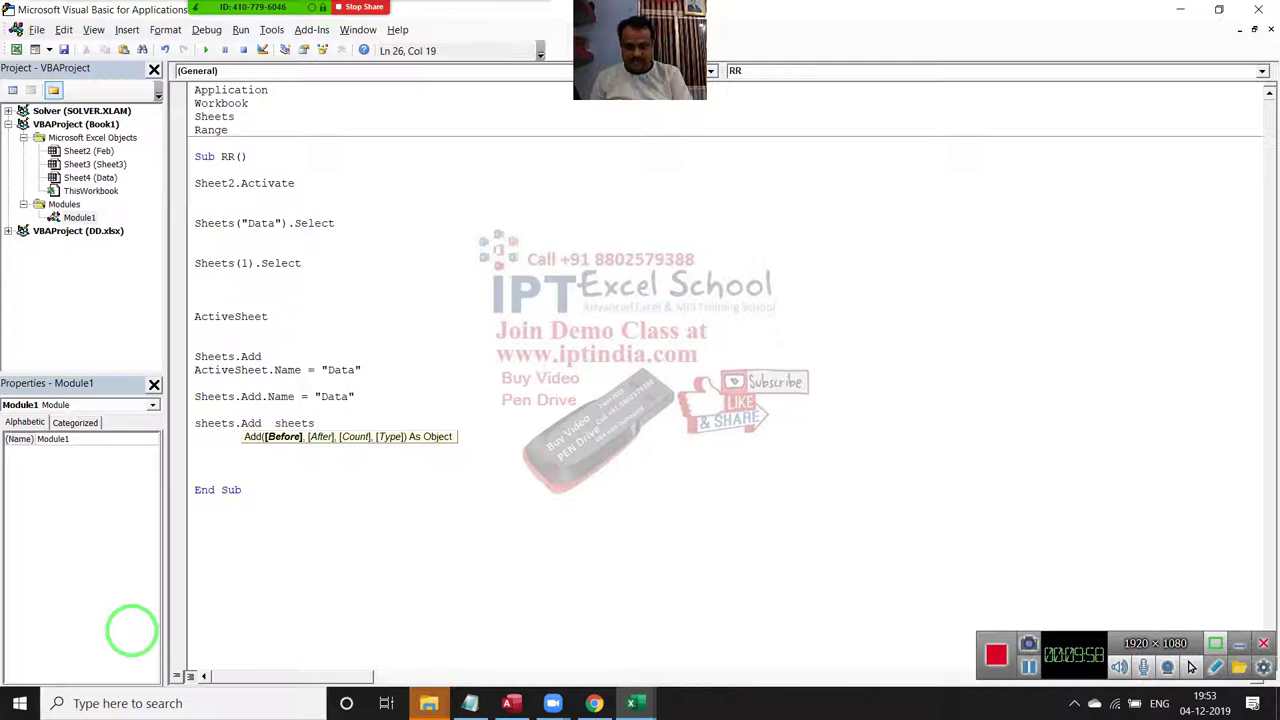
type("(\"Dat")
type("a")
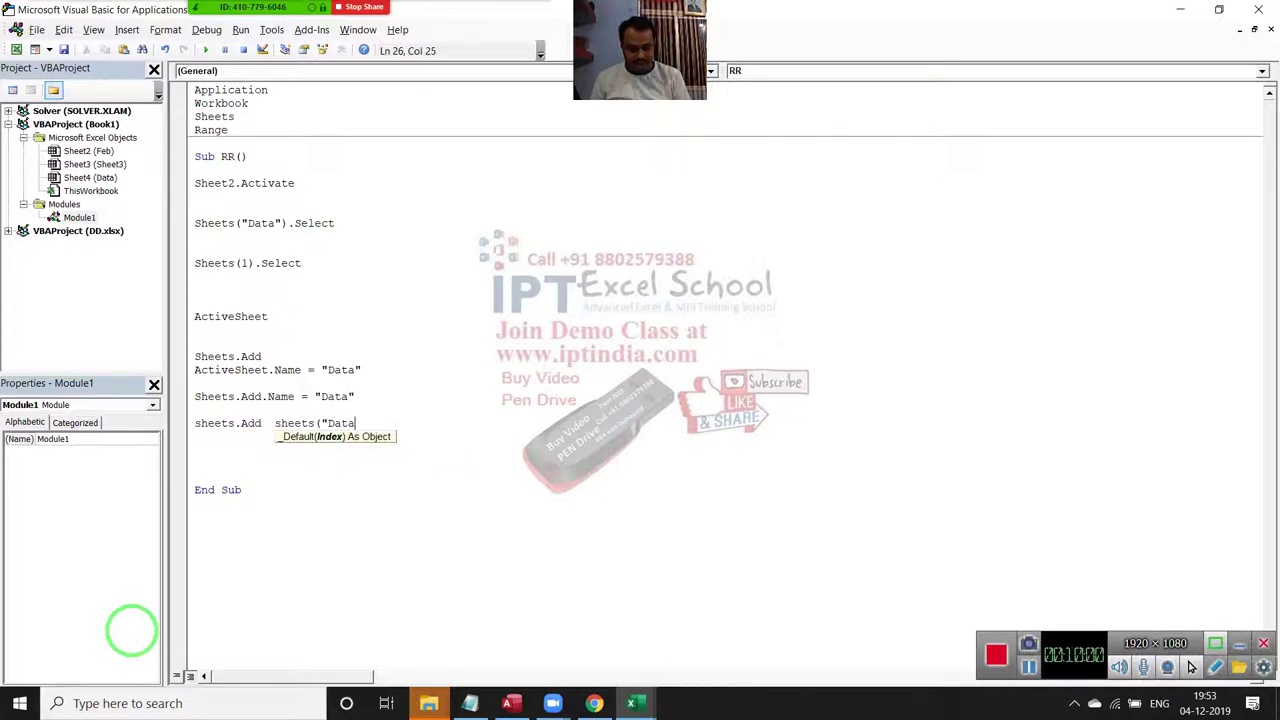
type("\")")
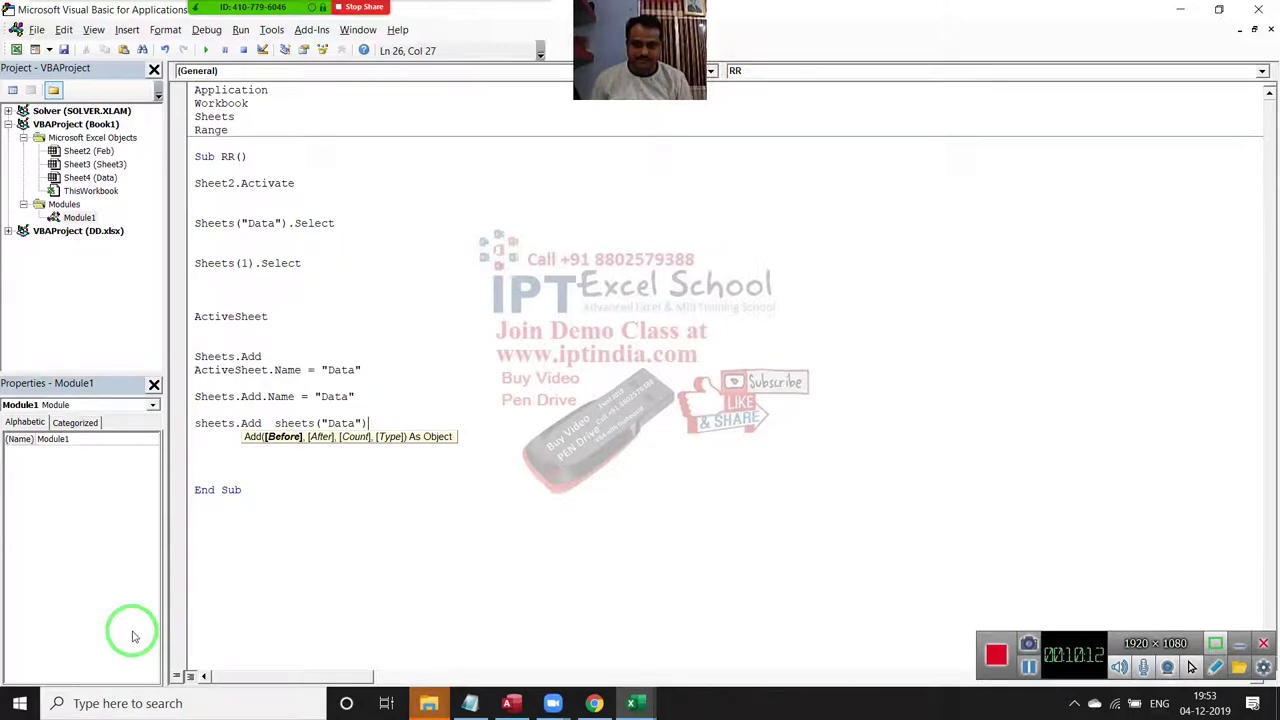
key("Return")
key("Left")
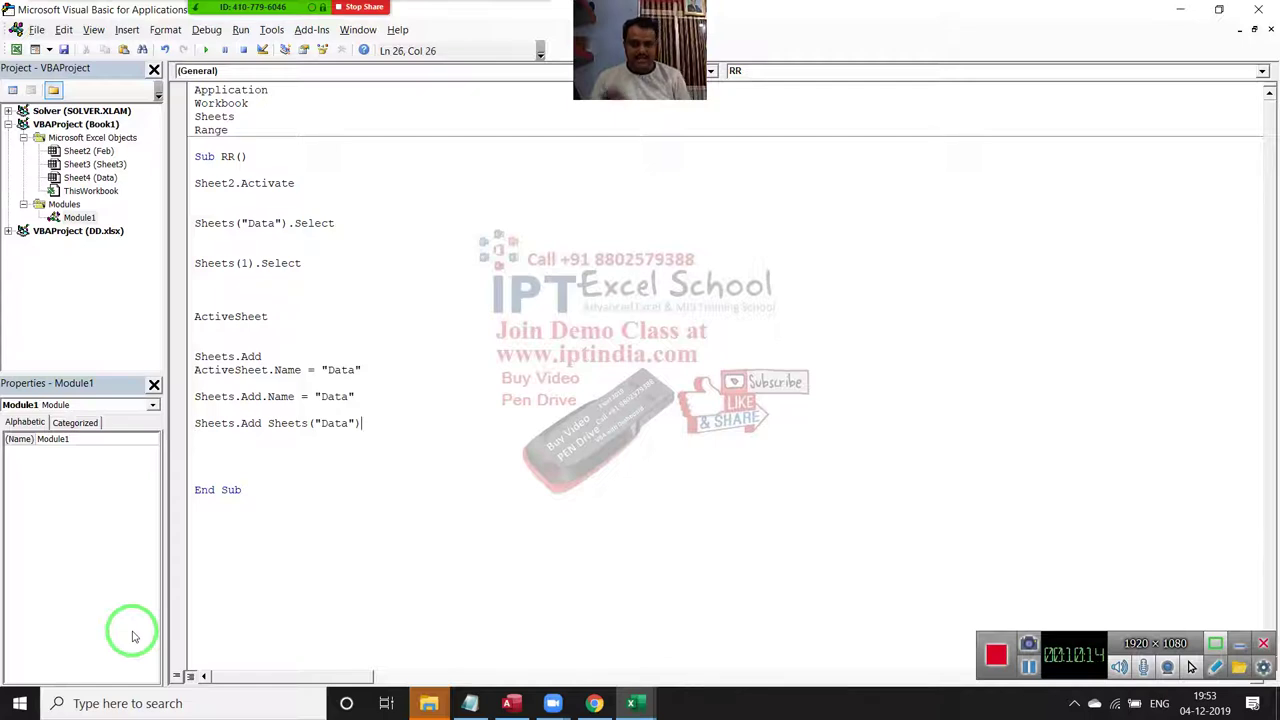
key("Left")
key("Left")
key("Left")
key("Left")
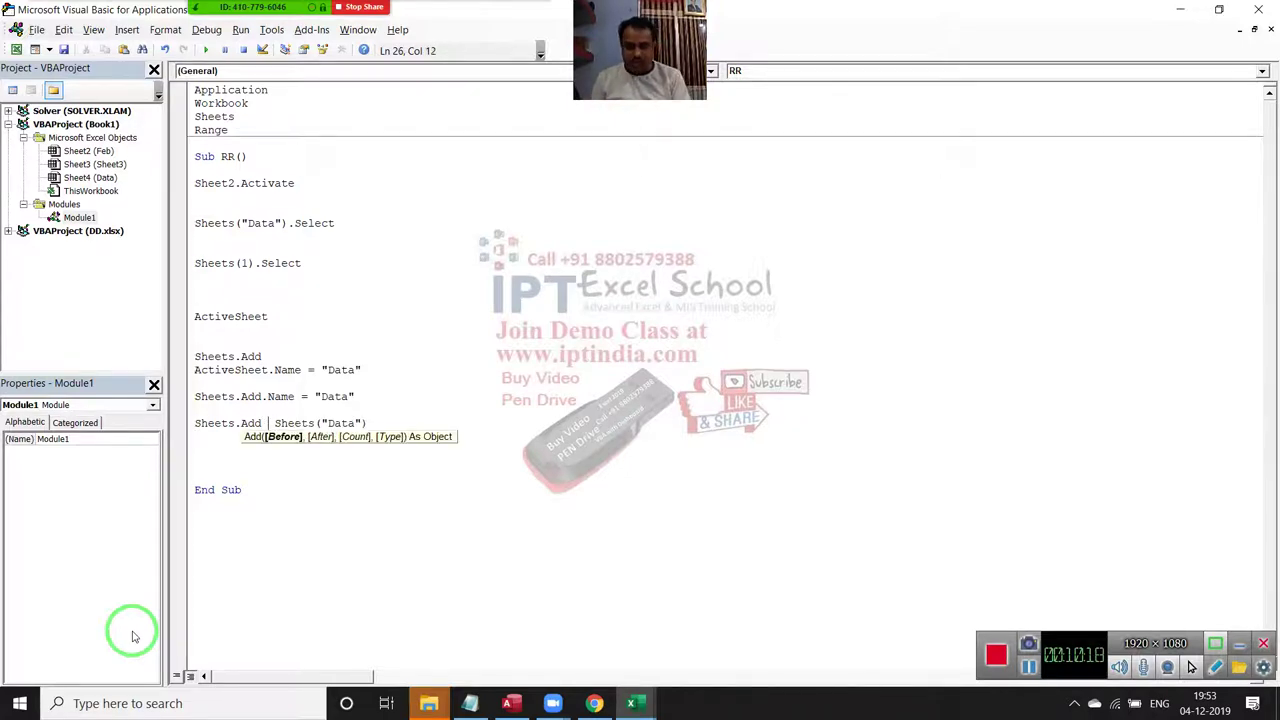
type(",")
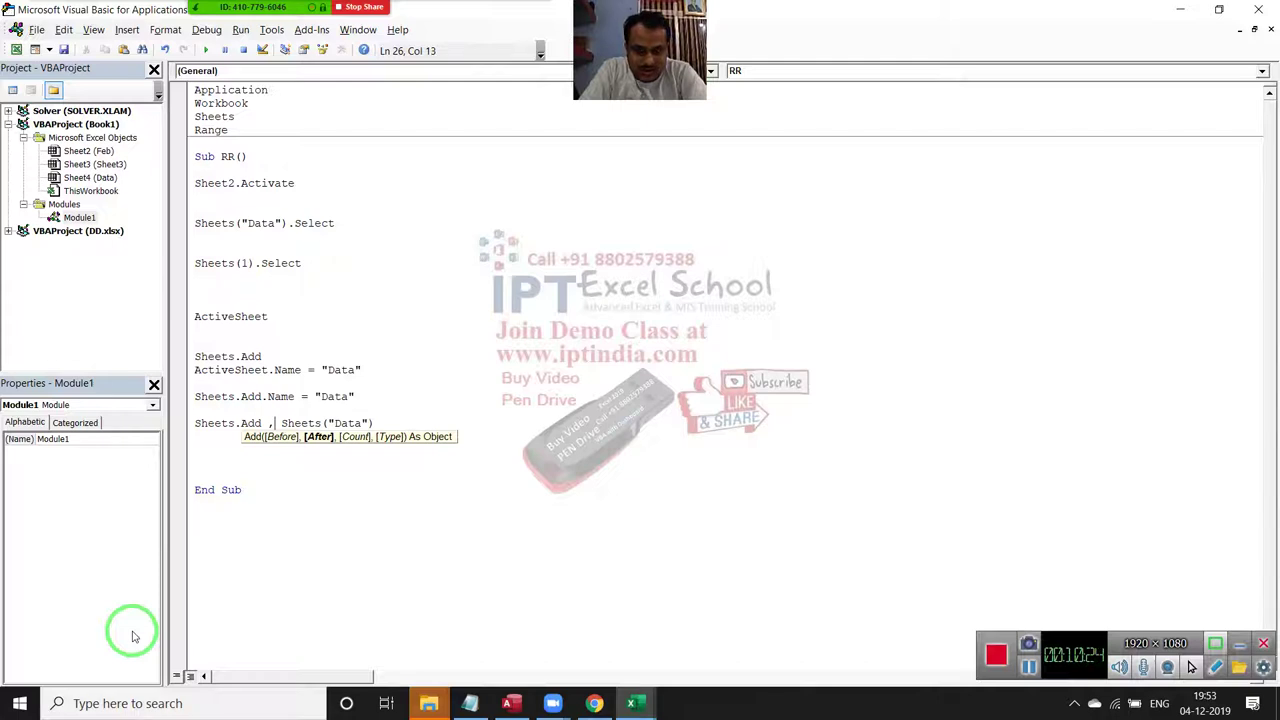
Add the line Sheets.Add after:=Sheets("Data") on a new line, fixing a typo in Data.
key("Return")
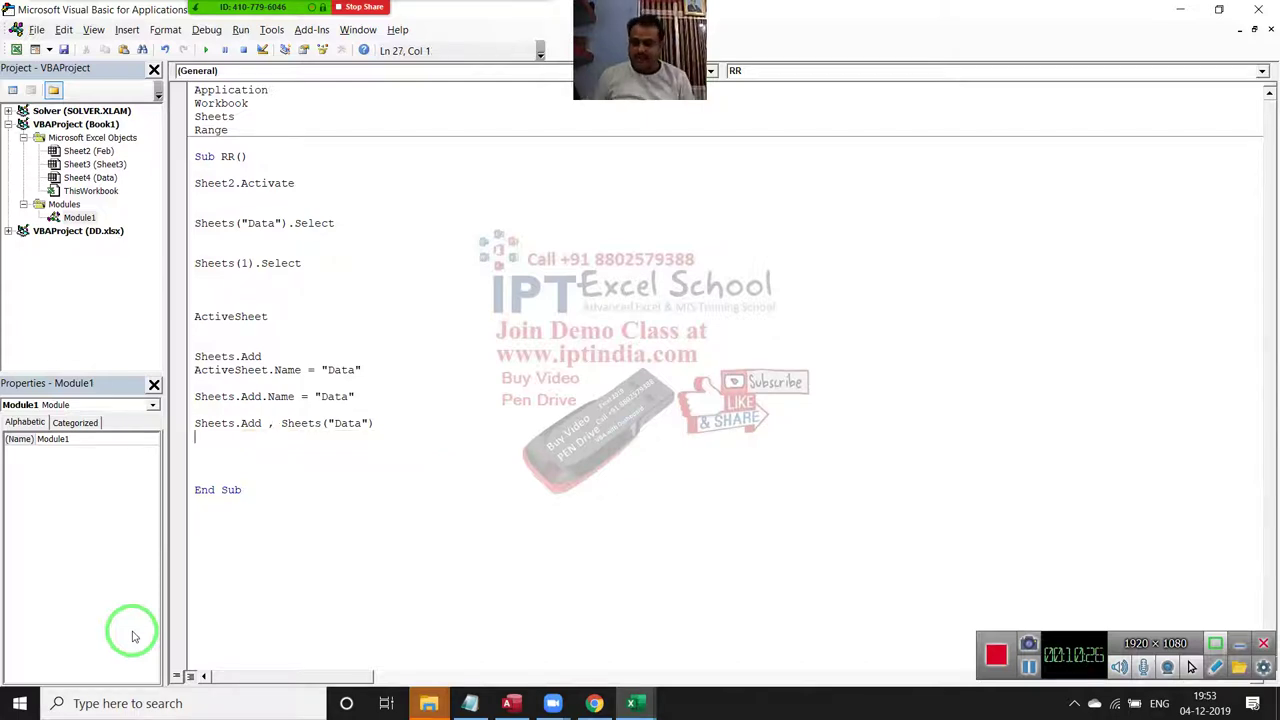
type("sheet")
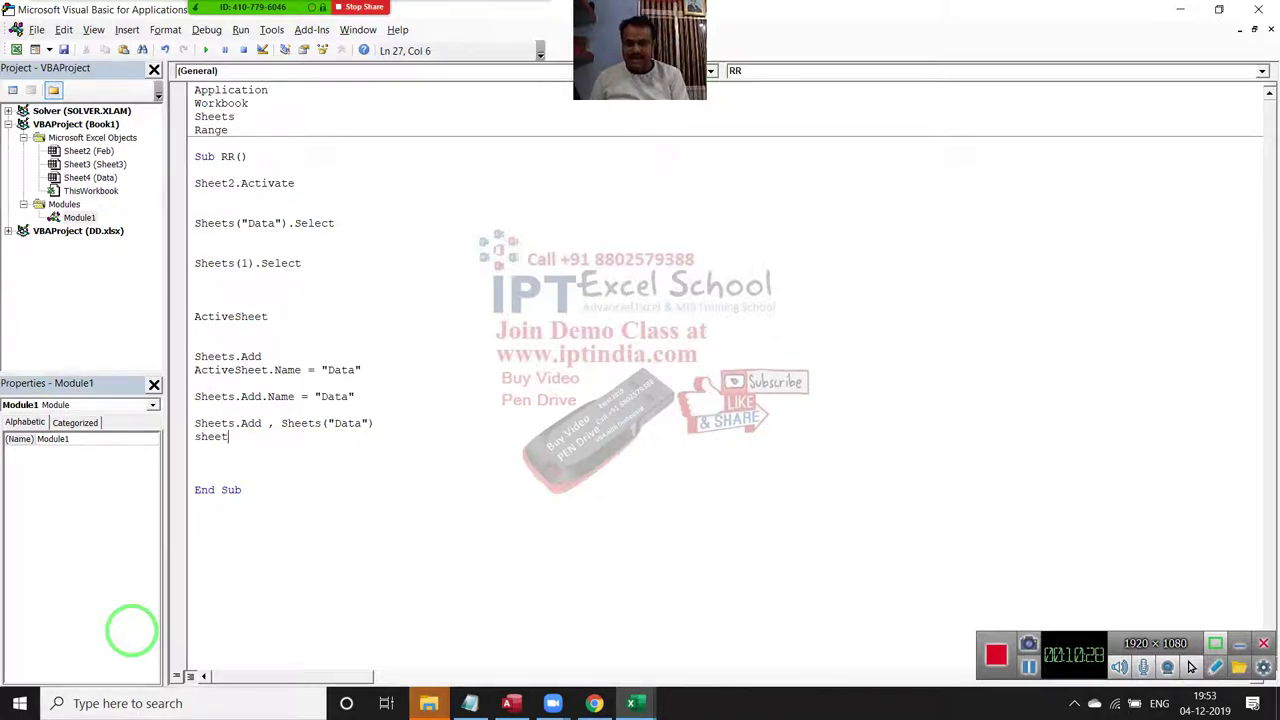
type("s.")
key("Tab")
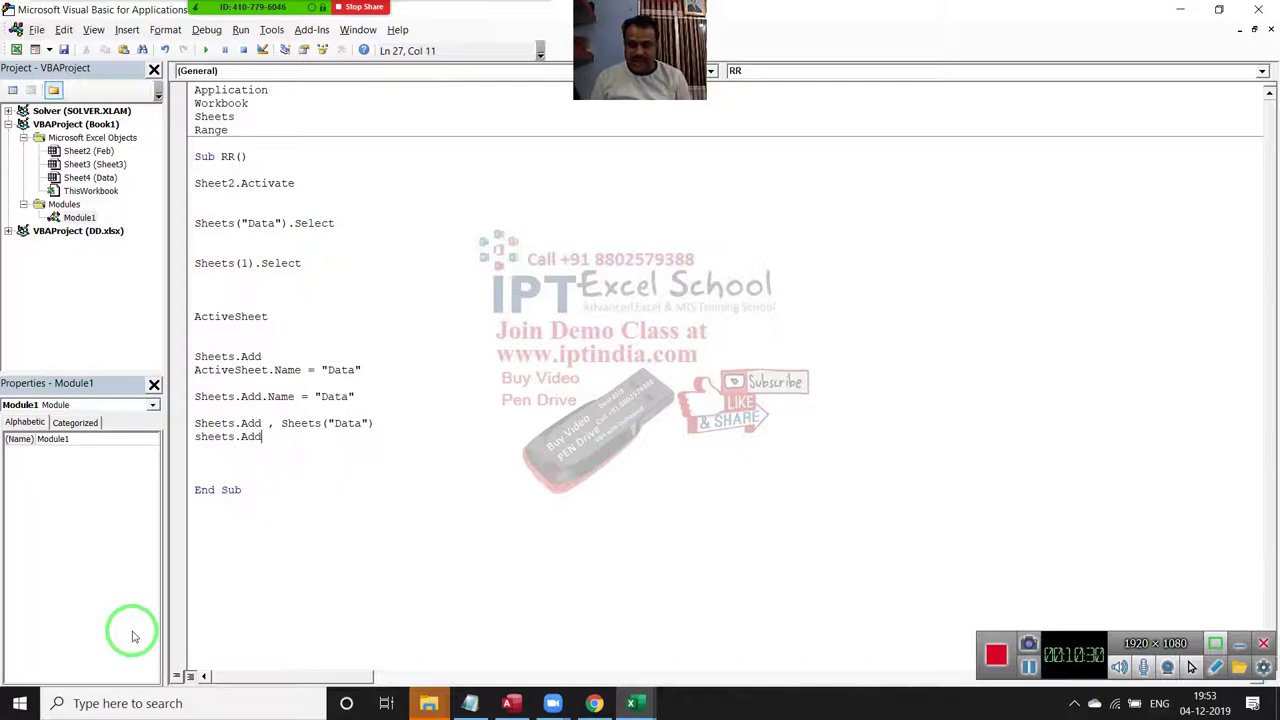
type(" a")
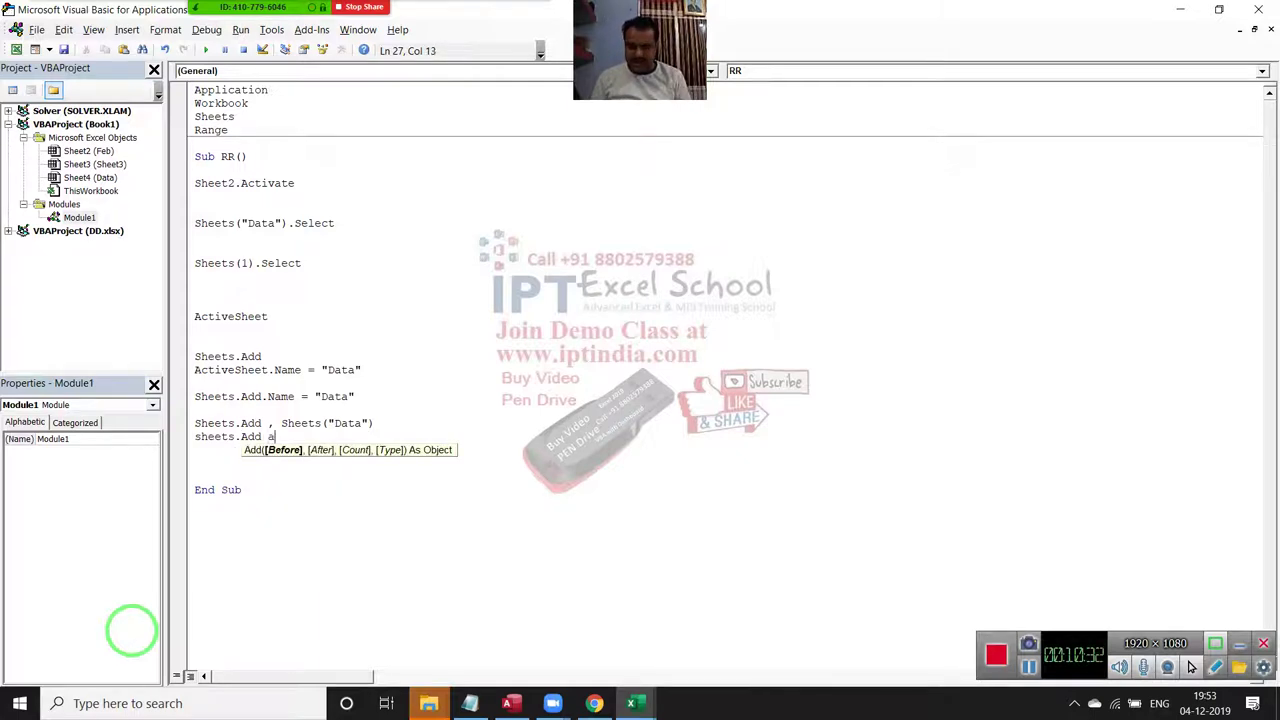
type("fter:")
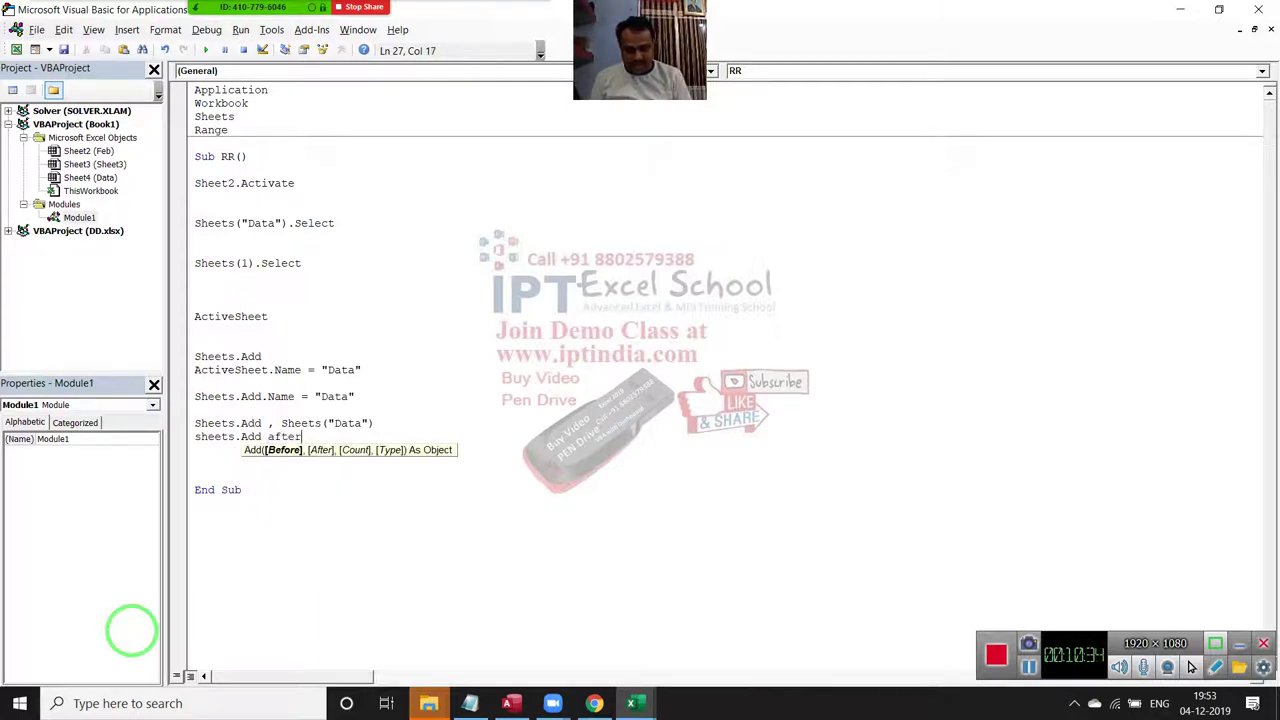
type("=")
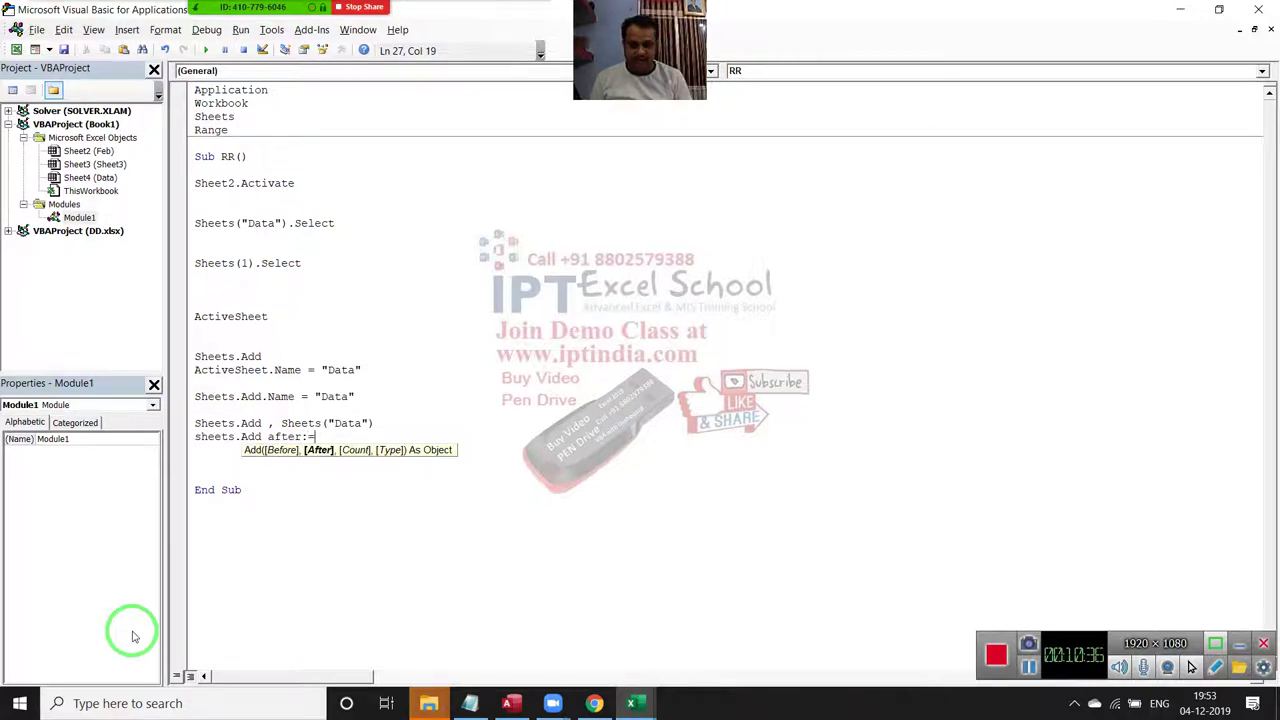
type("\"")
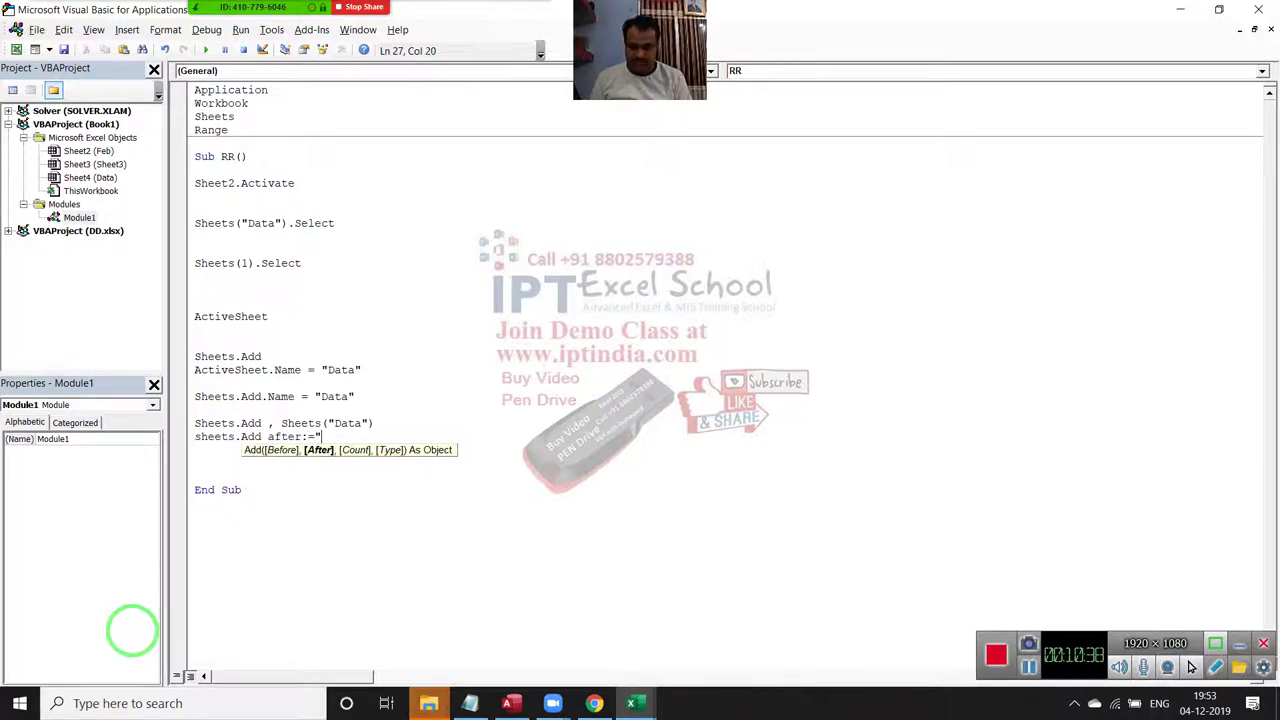
type("h")
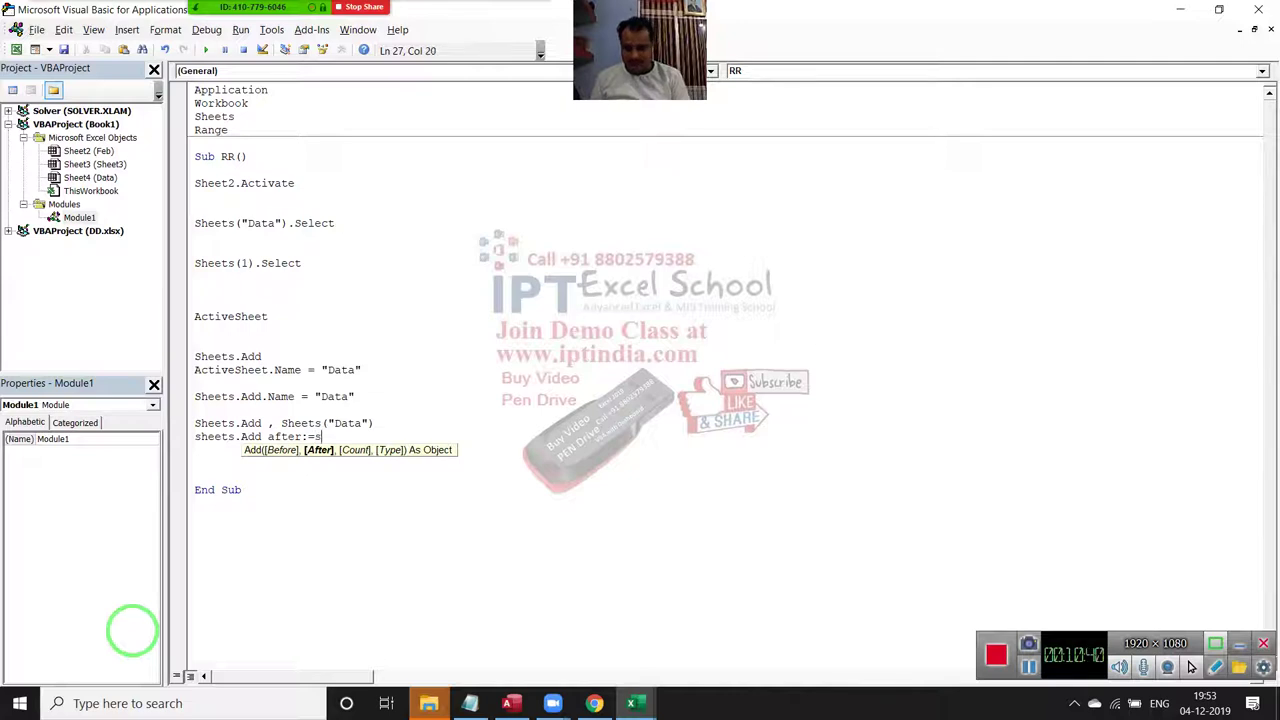
type("eets(")
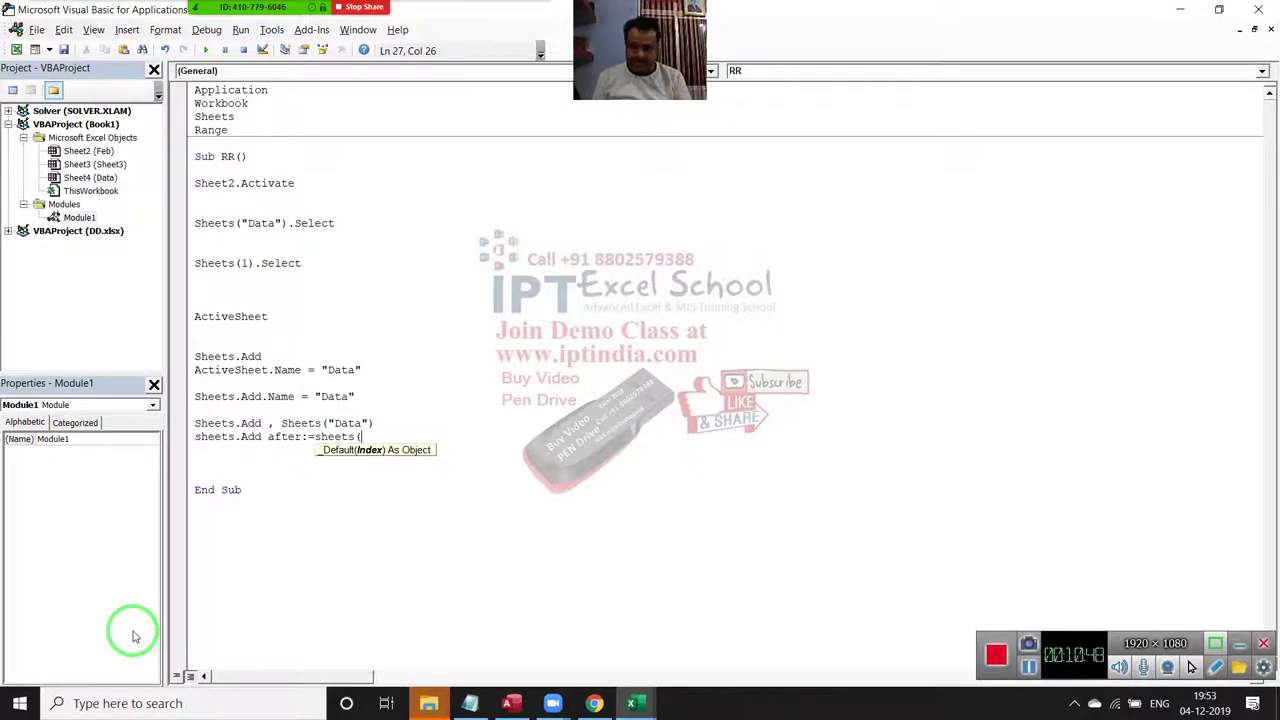
type("\"Data")
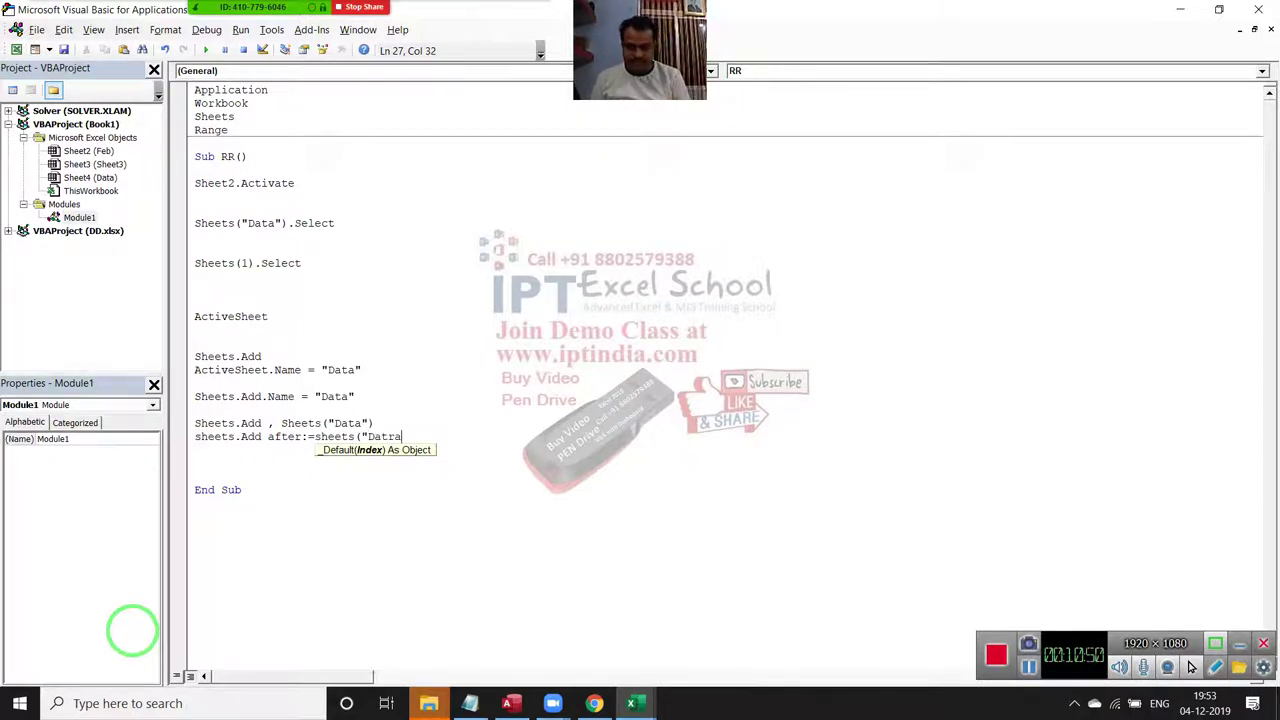
key("BackSpace")
type("a\")")
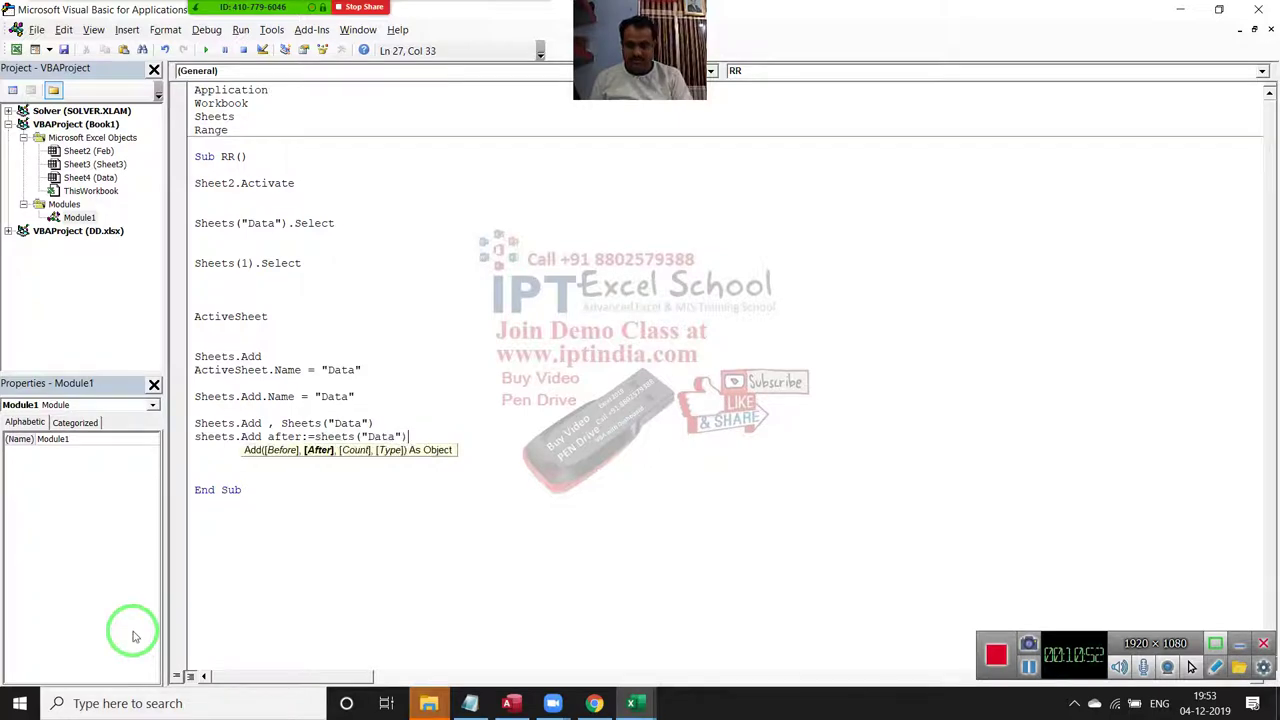
key("Return")
key("Return")
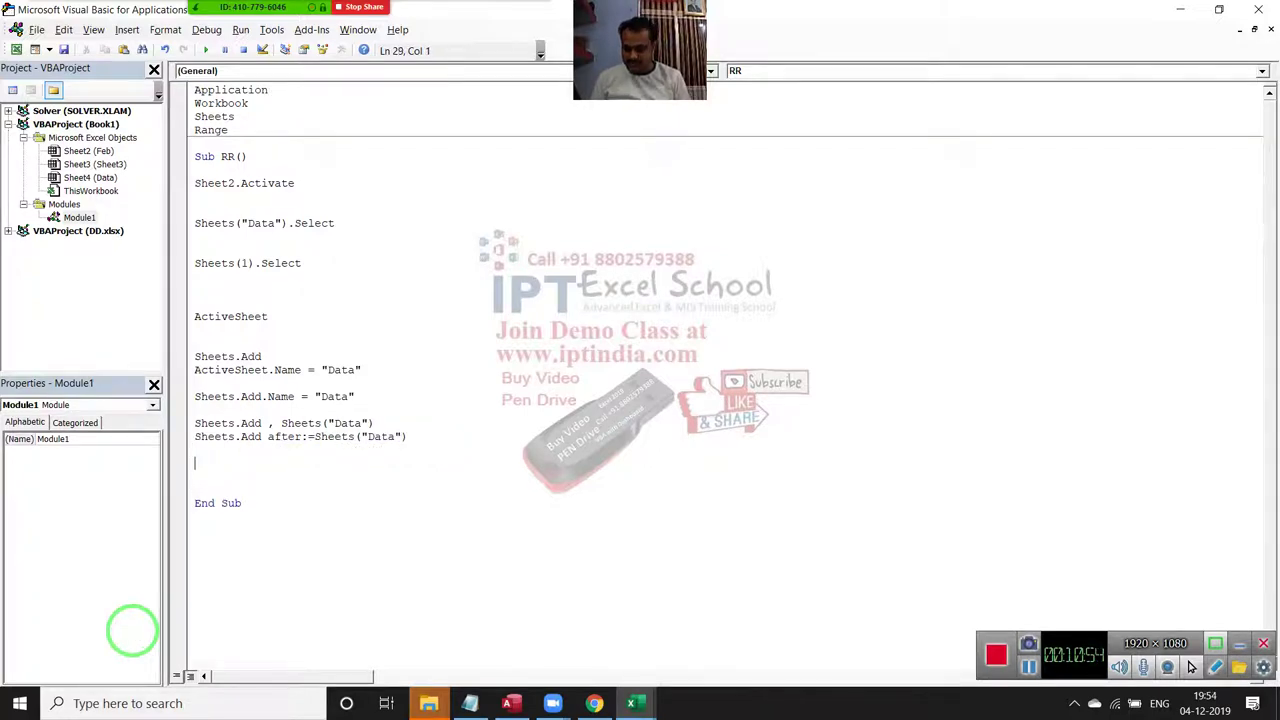
Start an ActiveWorkbook.SaveAs "Path",,12 call, then delete the ,,12 positional arguments.
type("a")
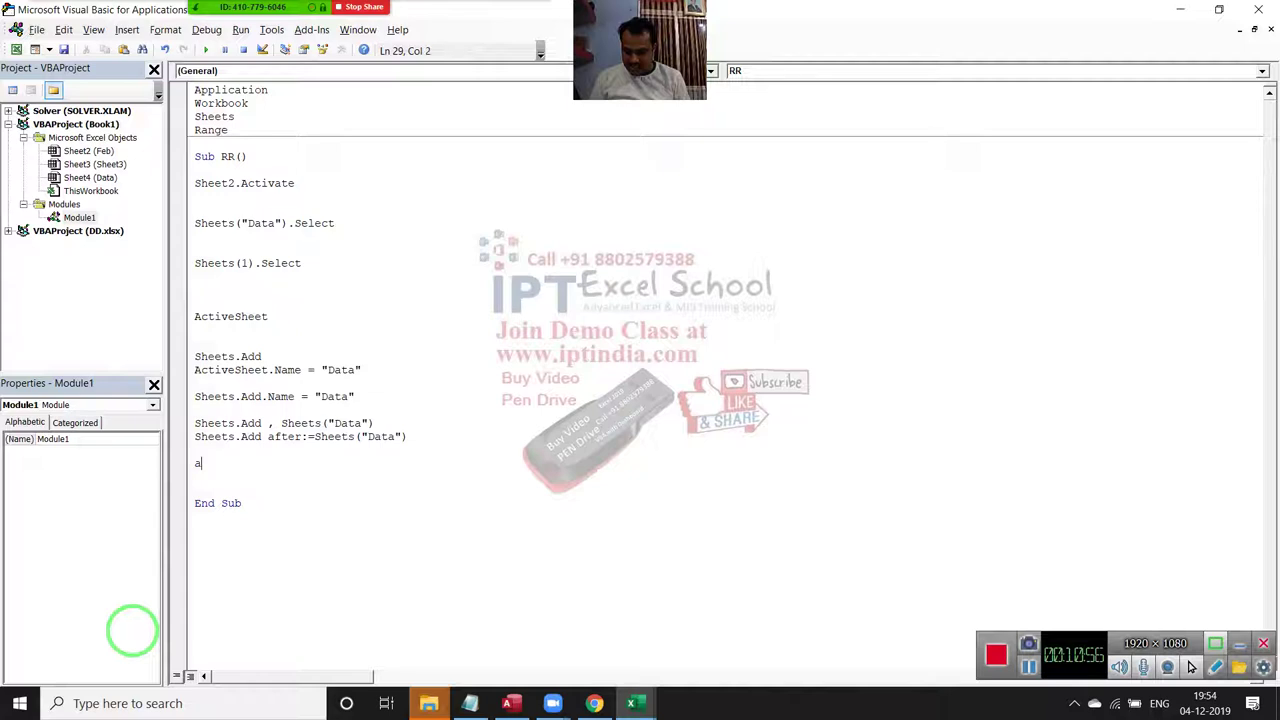
type("ctivew")
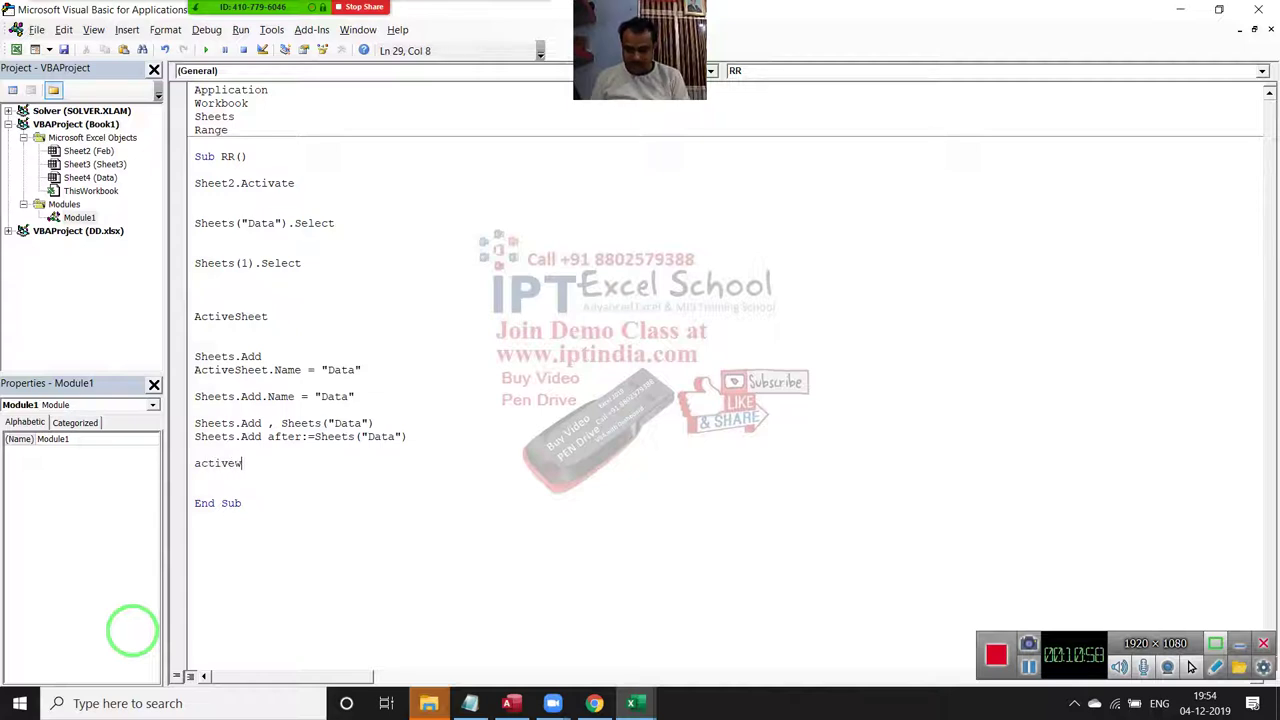
type("orkbook")
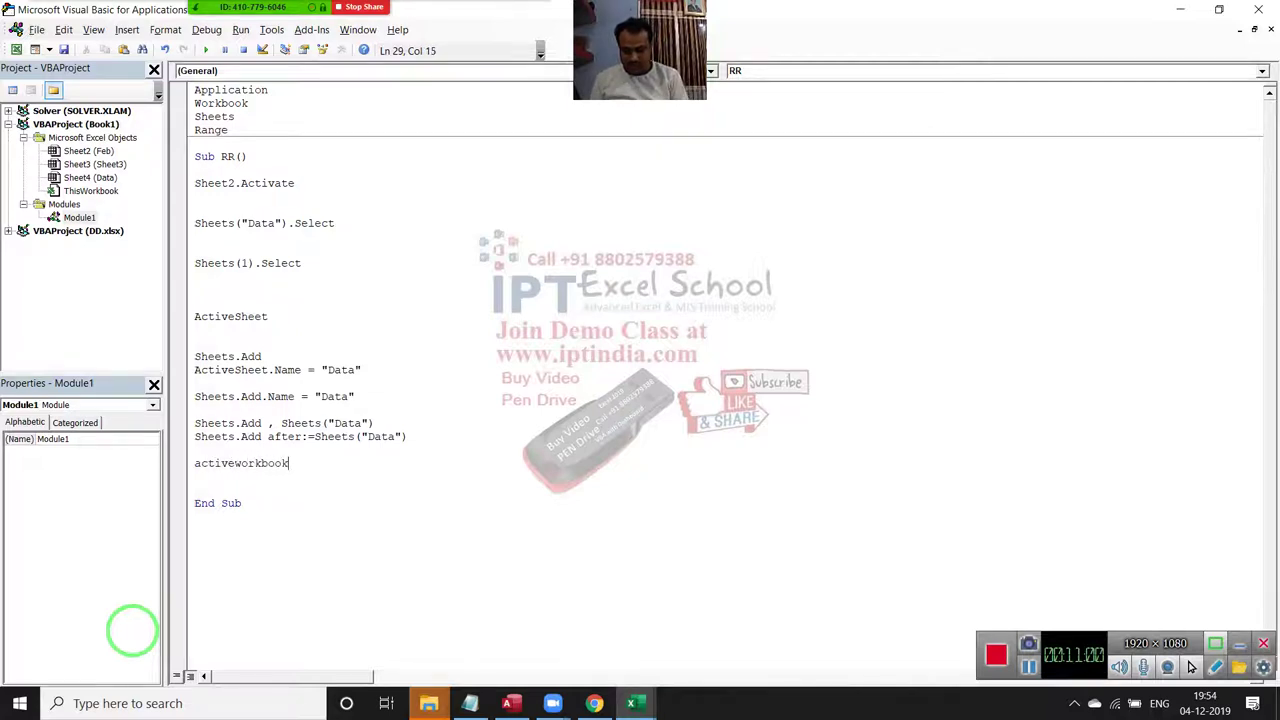
type(".sa")
key("Tab")
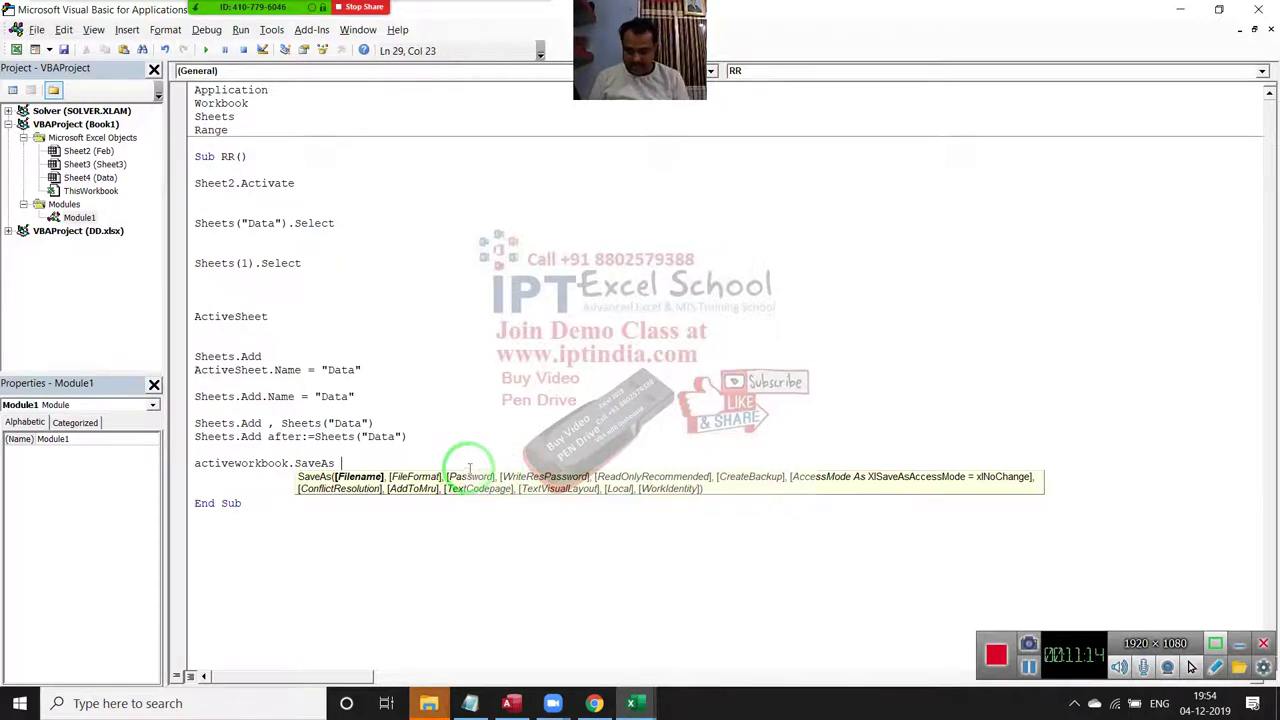
type("\"Pat")
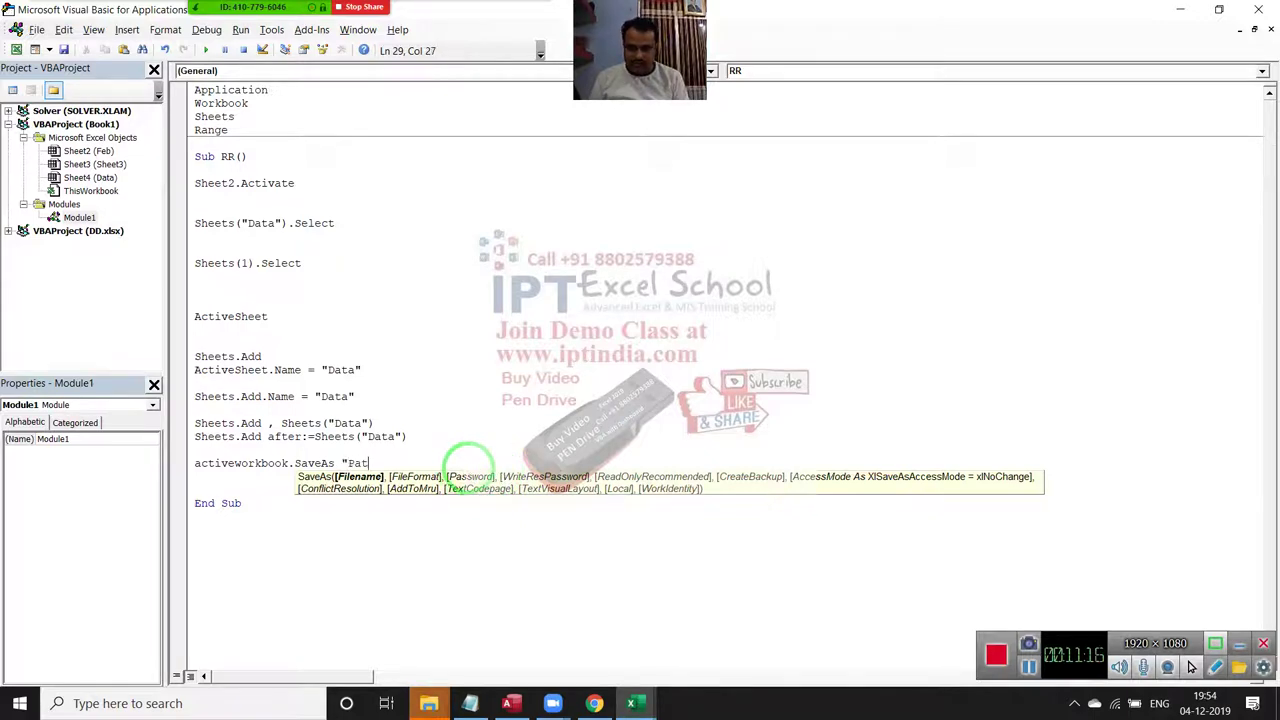
type("h")
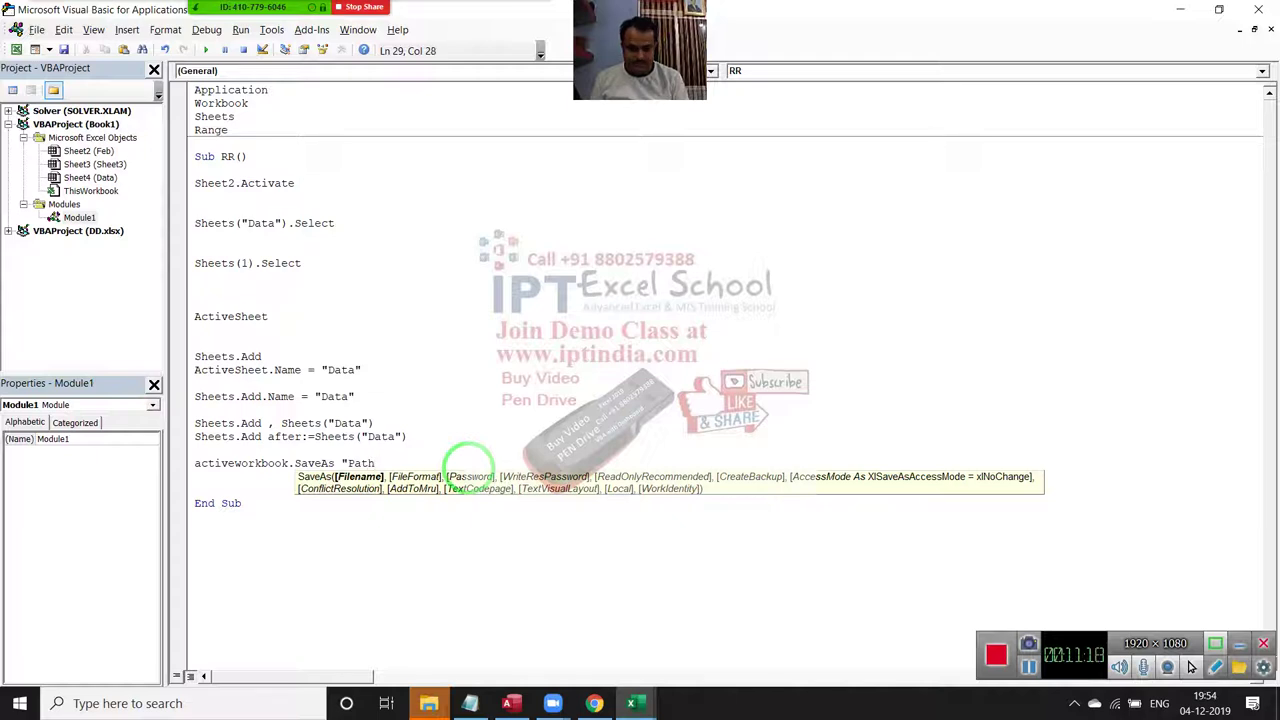
type("\",")
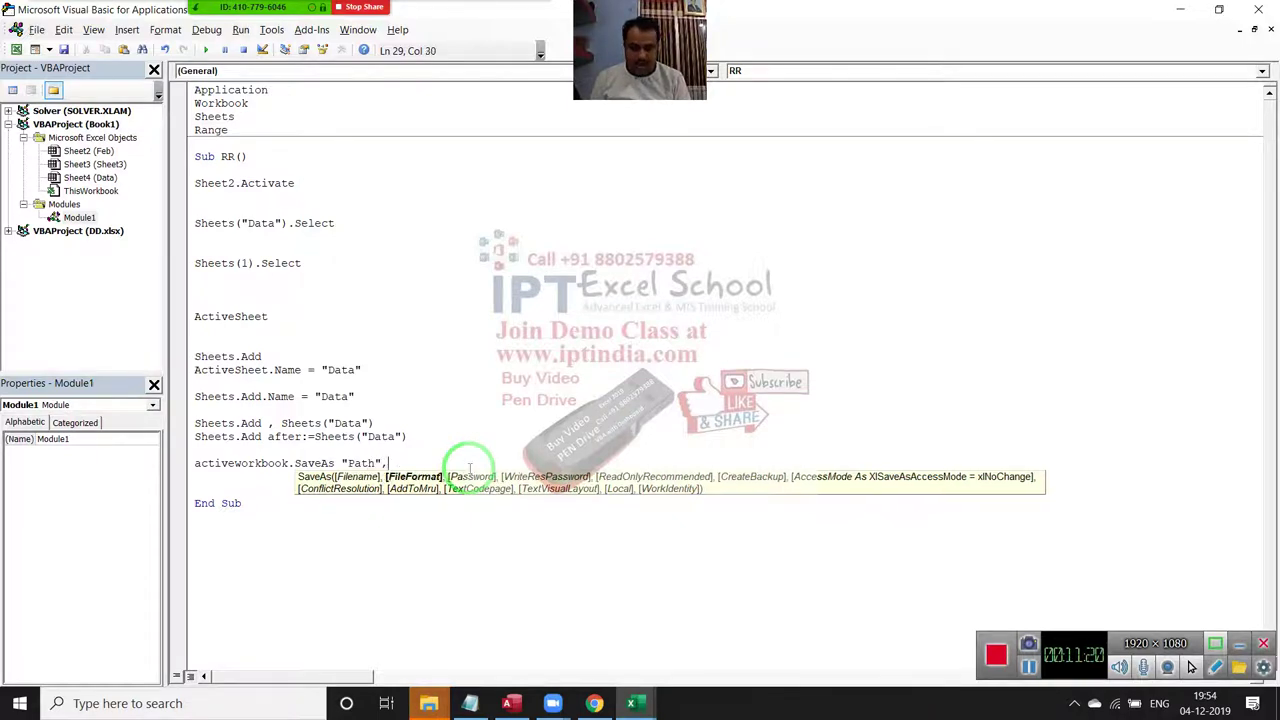
type(",1")
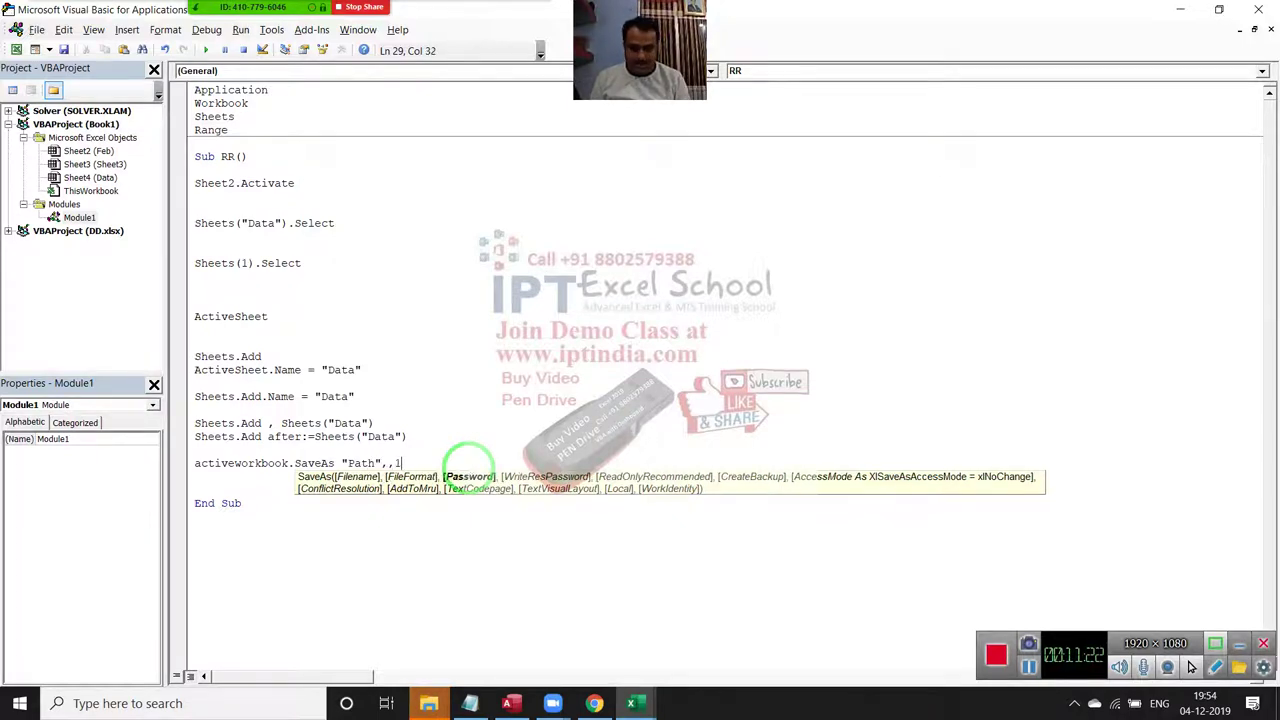
type("2")
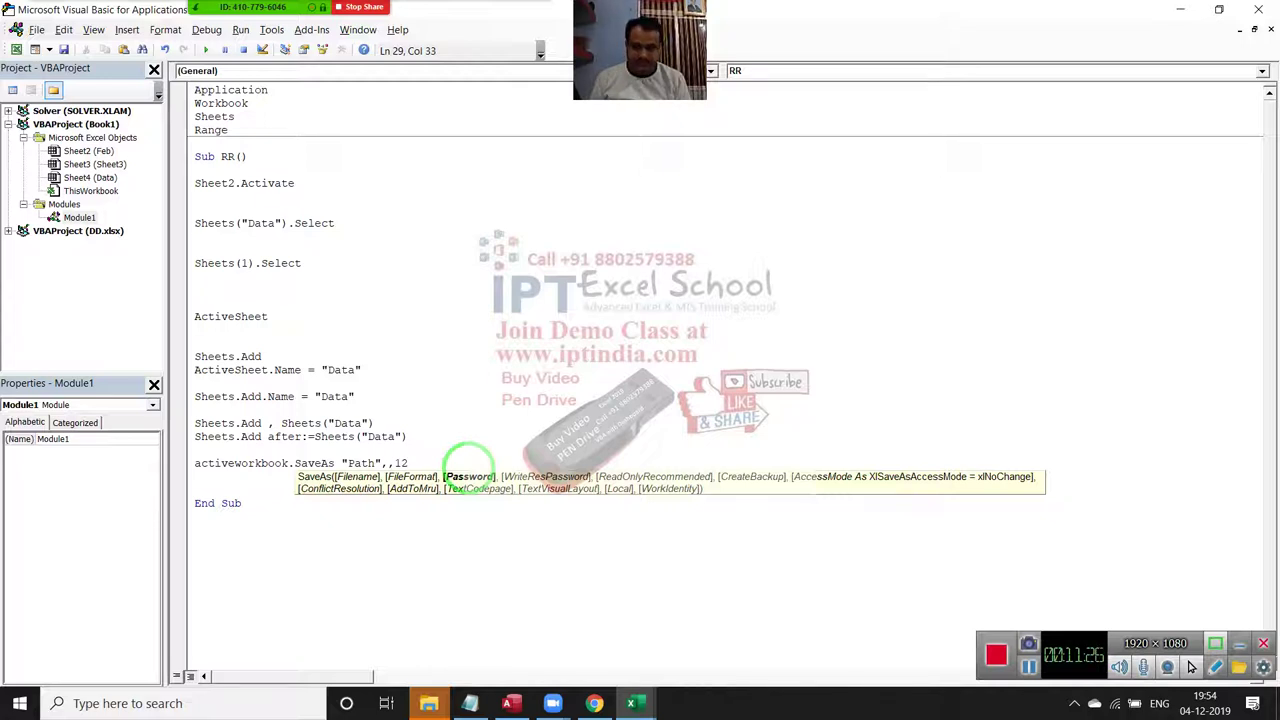
key("BackSpace")
key("BackSpace")
key("BackSpace")
key("BackSpace")
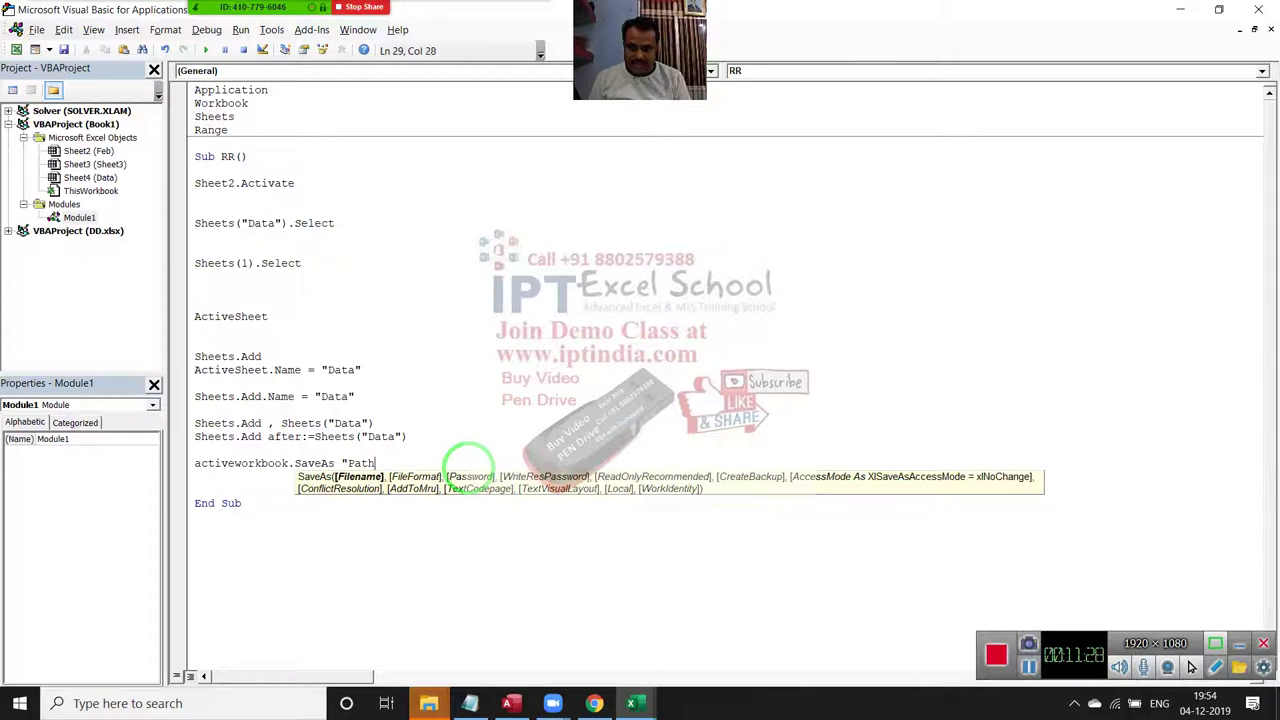
key("BackSpace")
key("BackSpace")
key("BackSpace")
key("BackSpace")
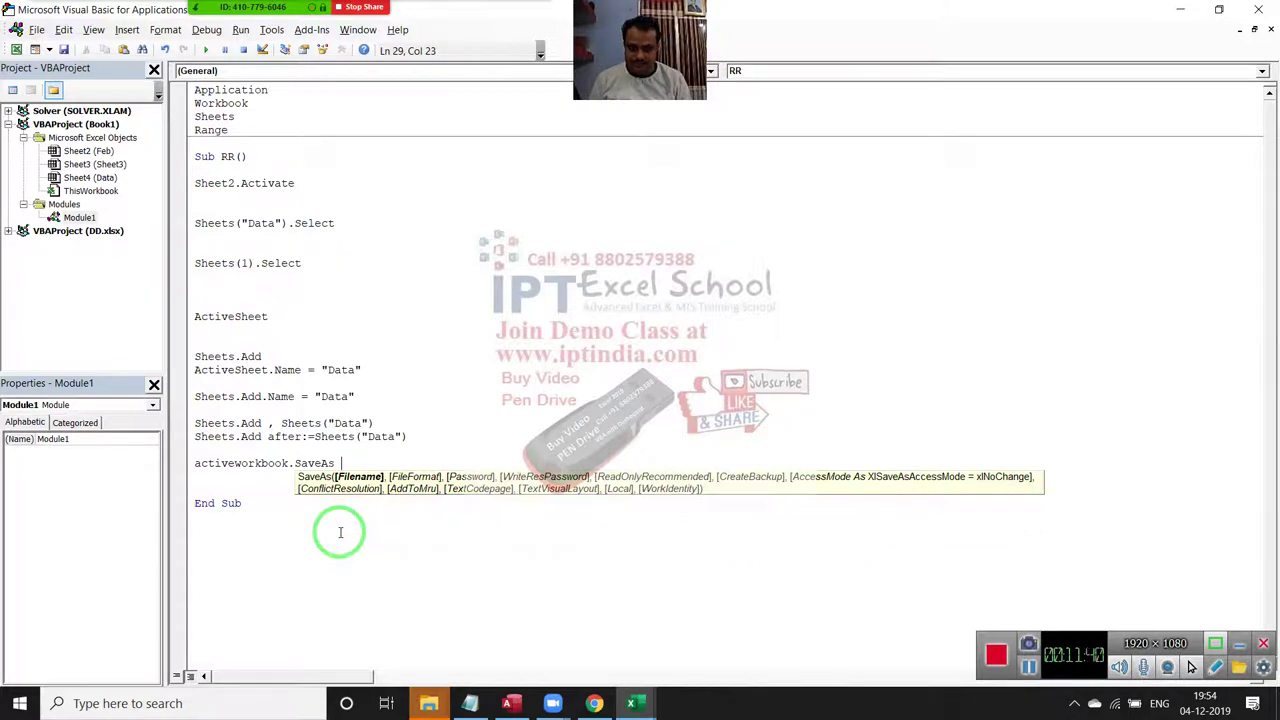
Complete the SaveAs call with Filename:="Path" and AddToMru:=True, letting the editor reformat it.
type("fi")
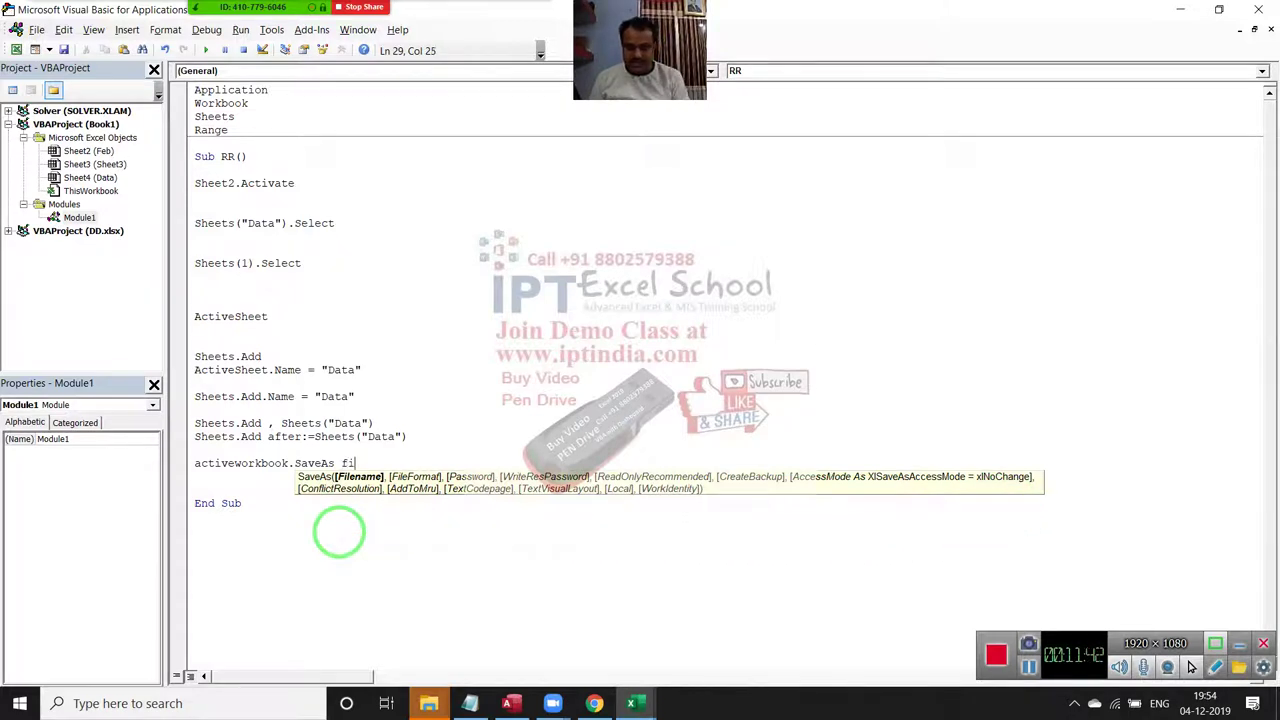
type("lename")
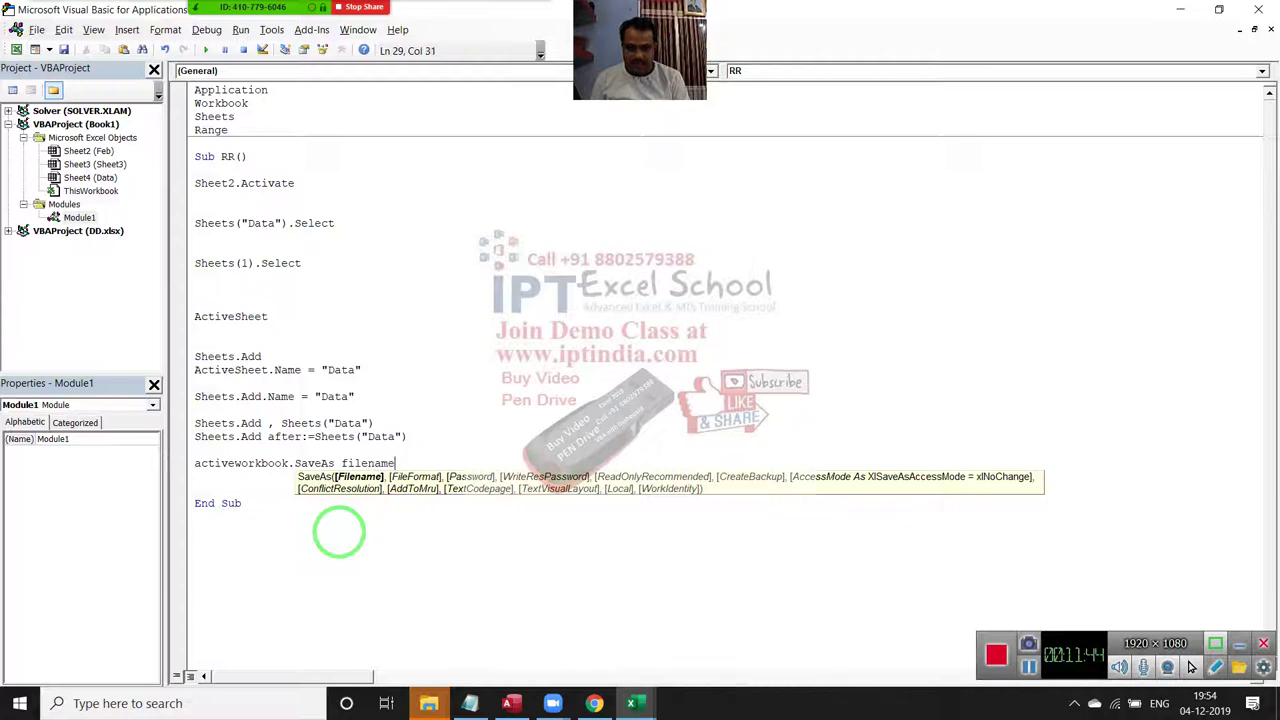
type("=")
type("d")
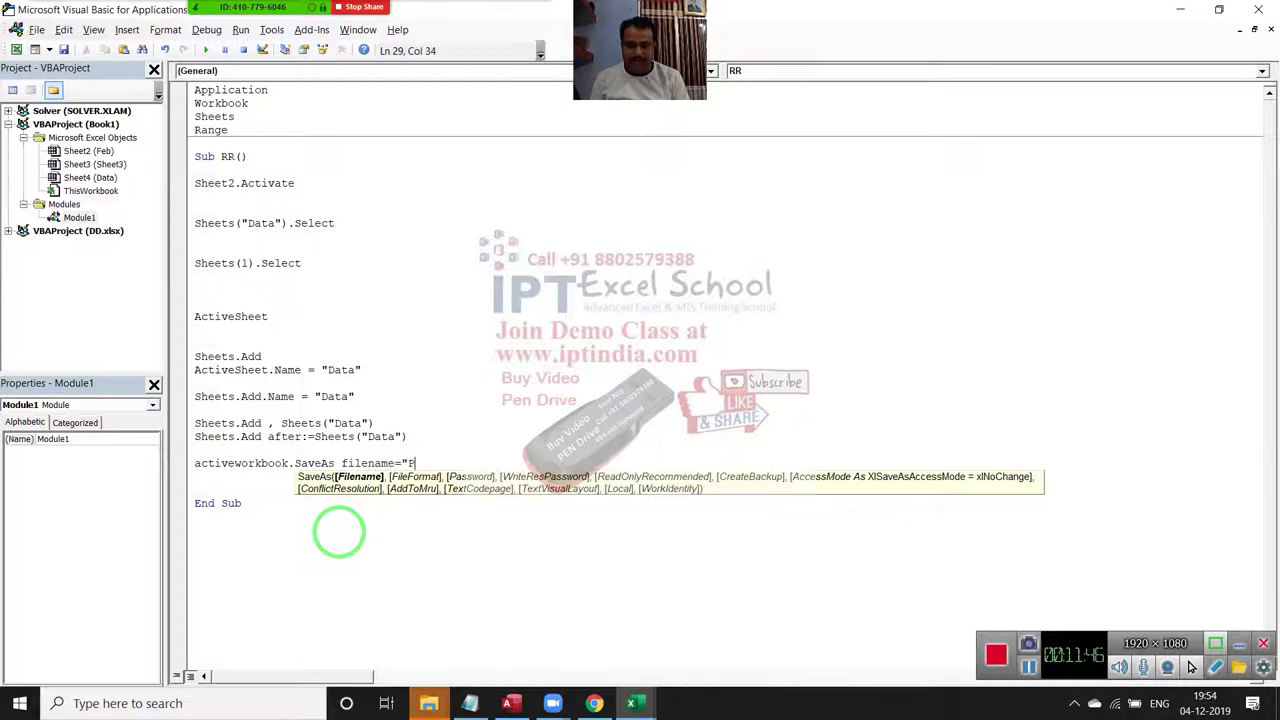
type("d")
key("BackSpace")
key("BackSpace")
key("BackSpace")
key("BackSpace")
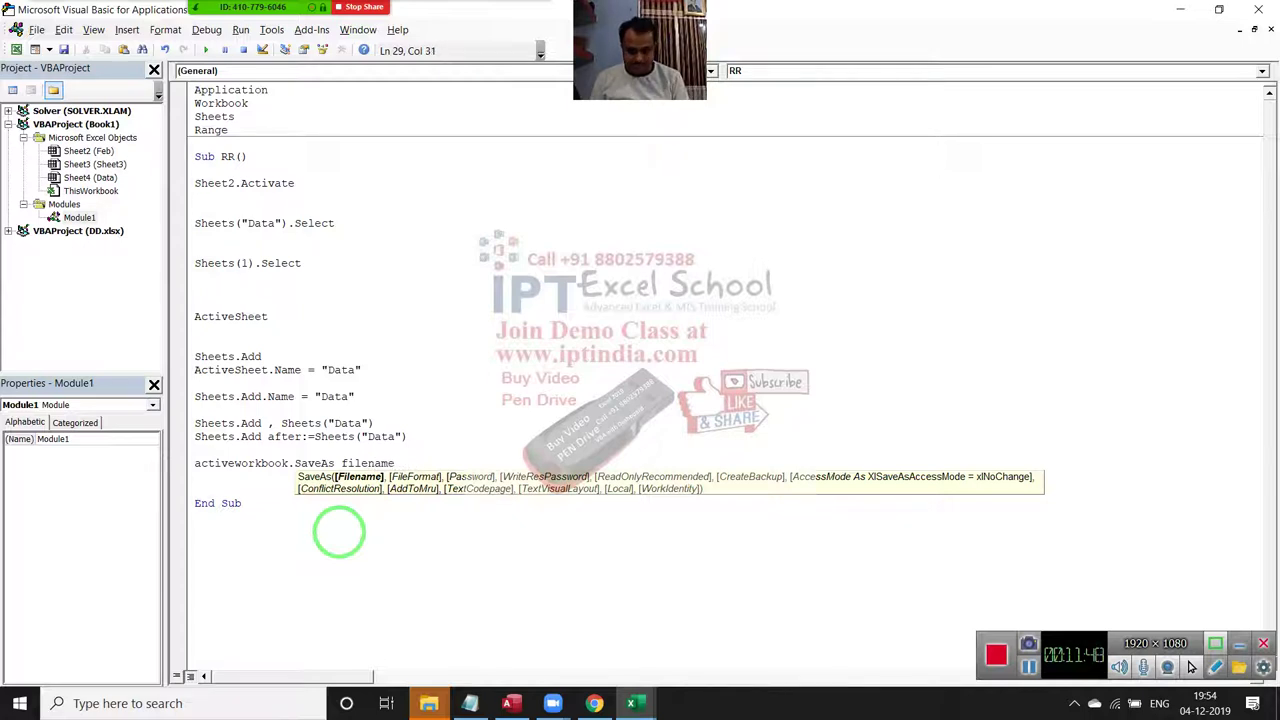
type(";d")
key("BackSpace")
key("BackSpace")
key("BackSpace")
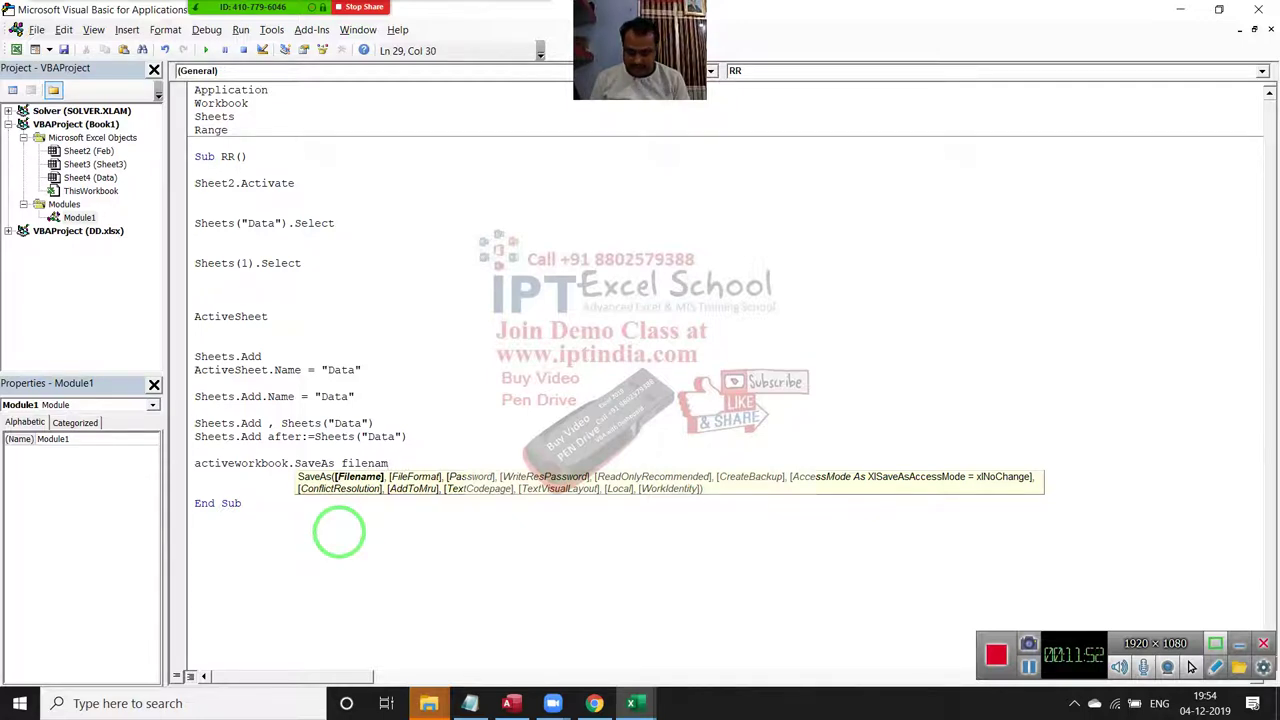
type("e:=")
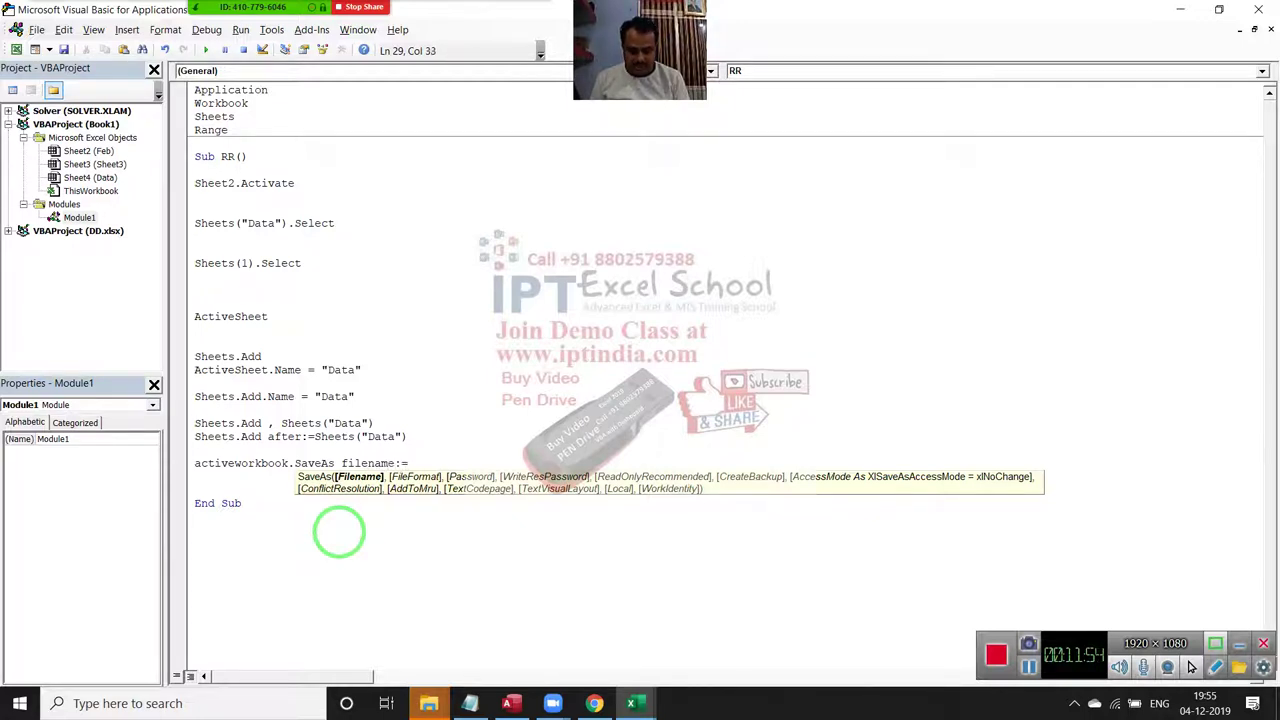
type("\"Pat")
type("h")
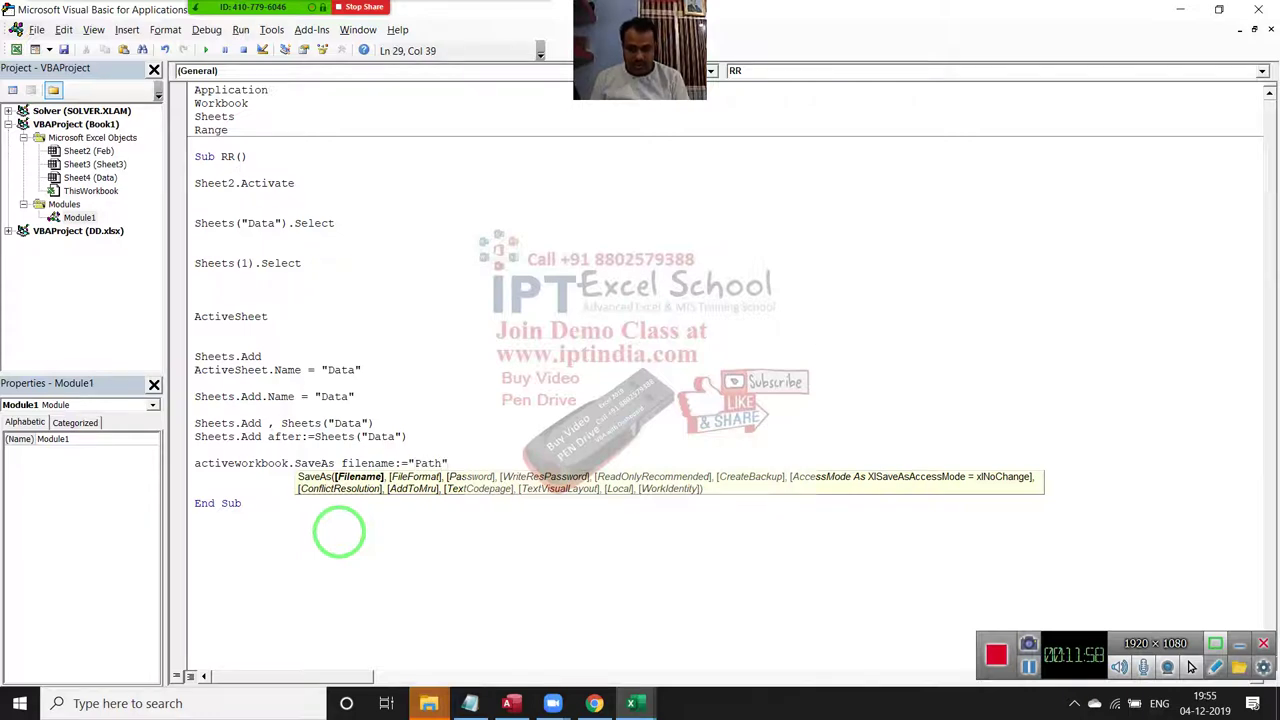
type(",")
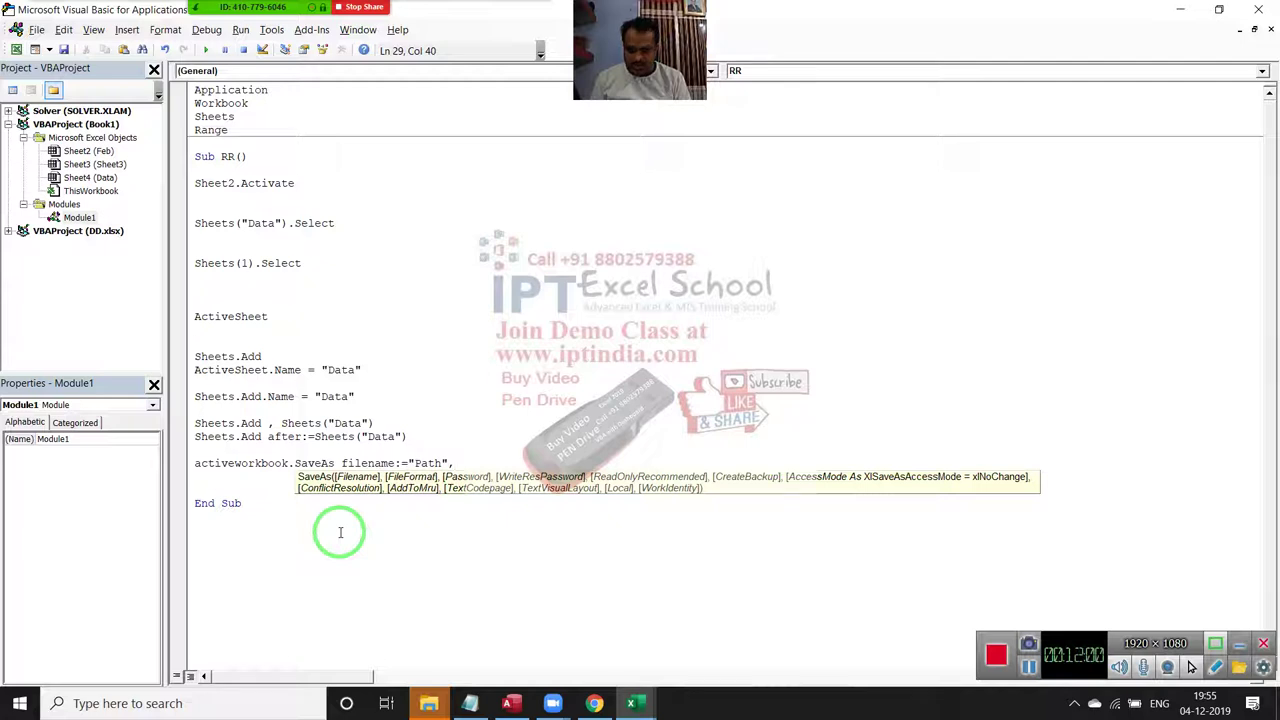
type("acd")
type("tom")
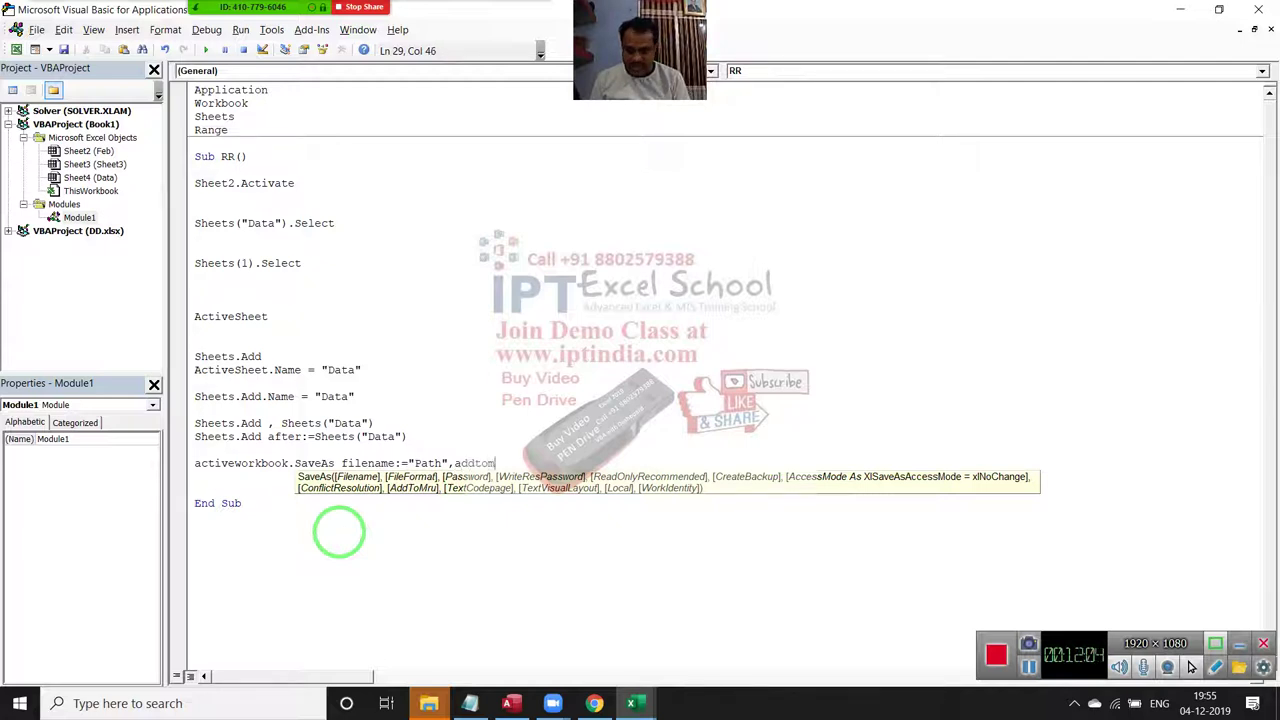
type("ru")
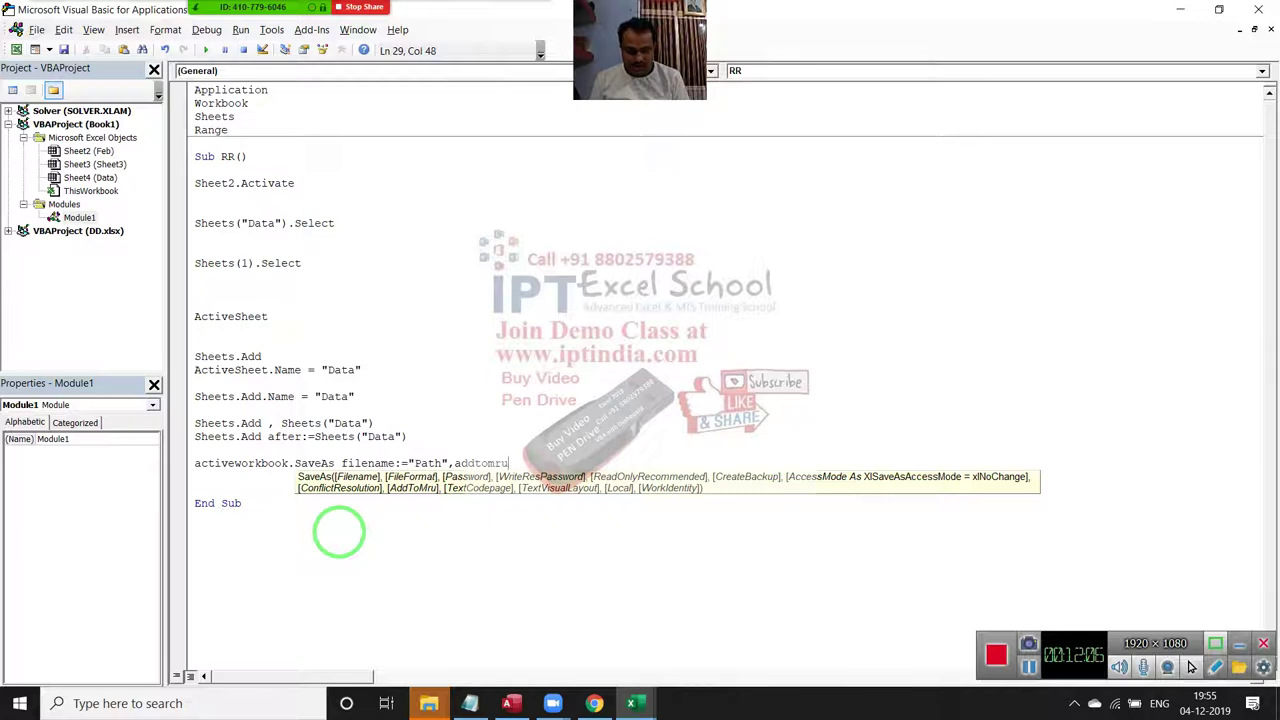
type(":")
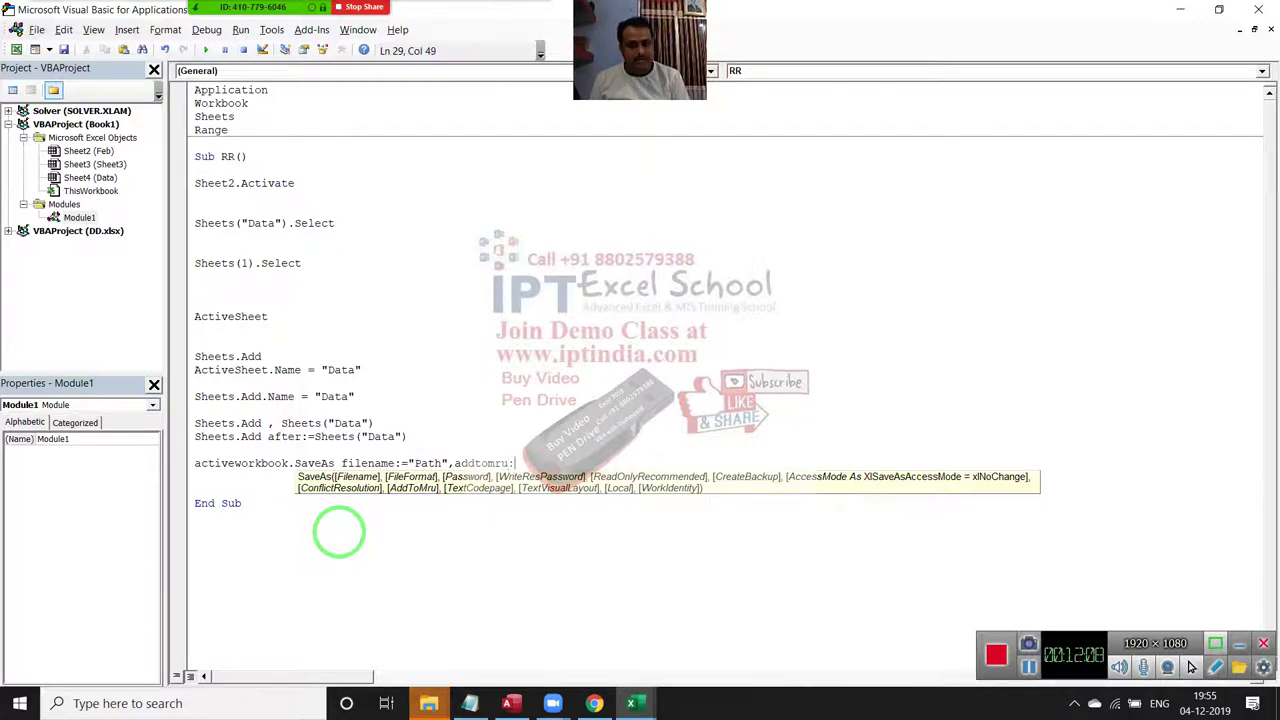
type("=")
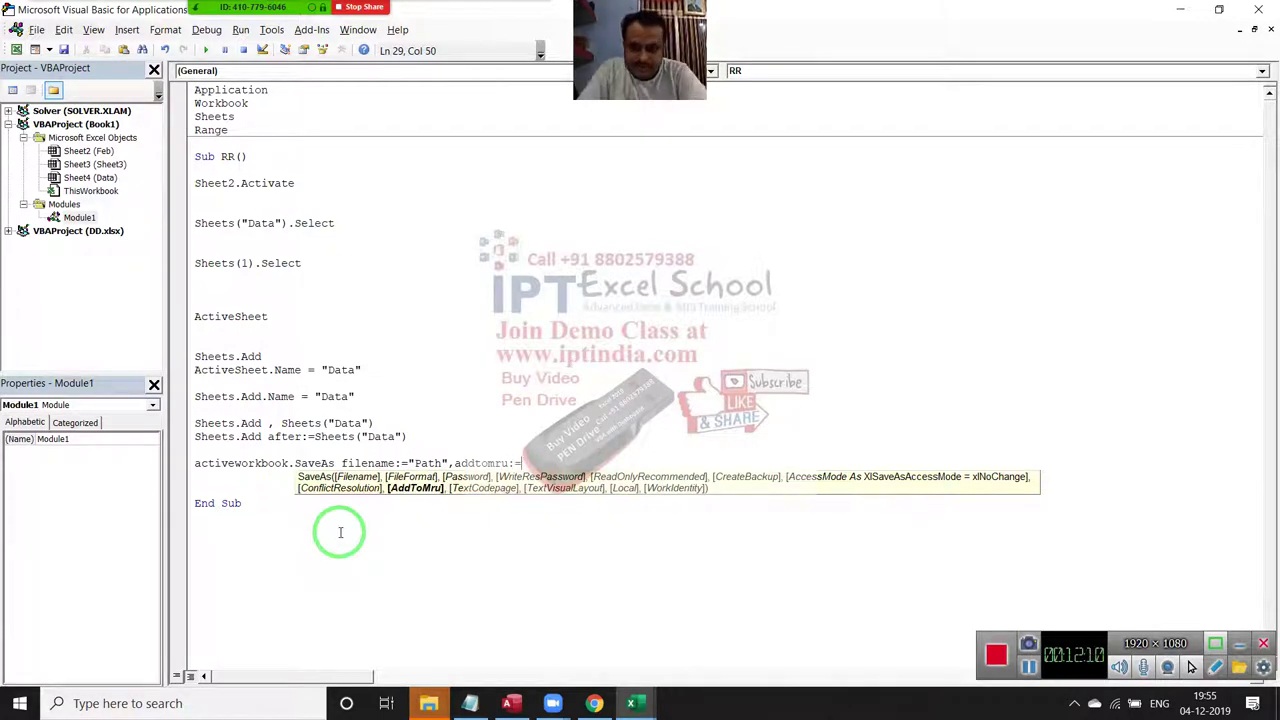
type("t")
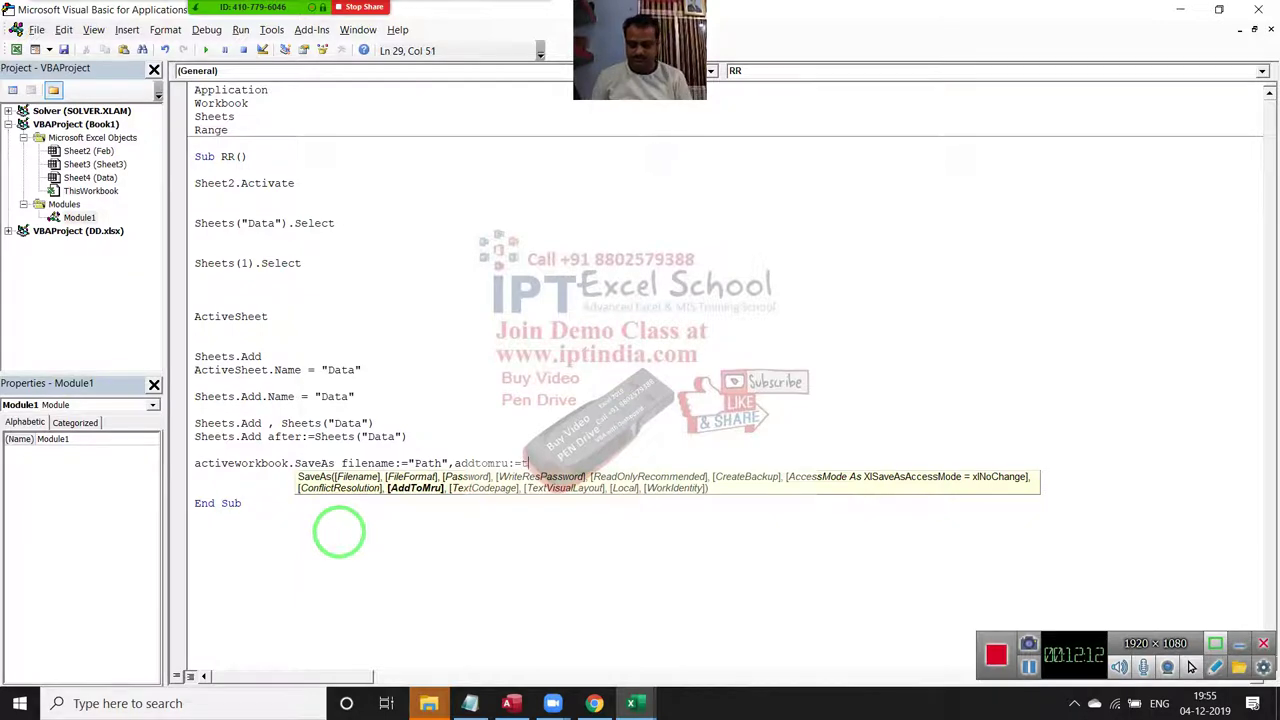
type("rue")
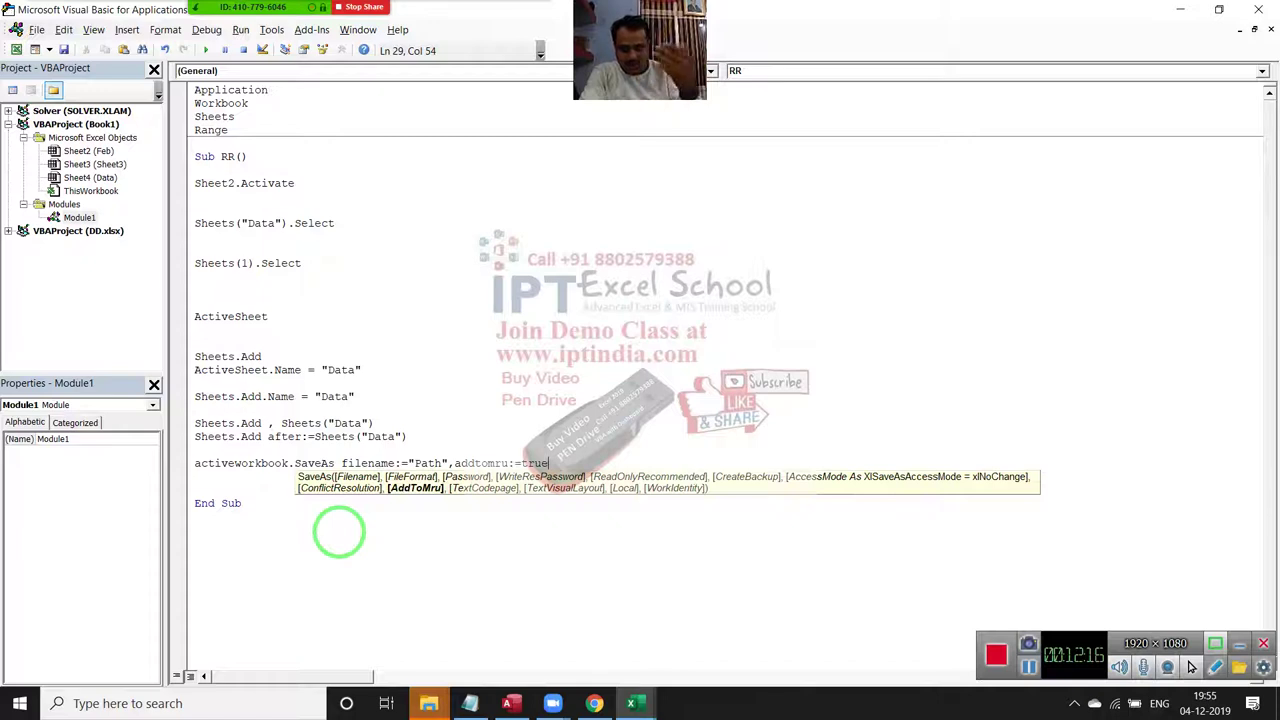
left_click(282, 490)
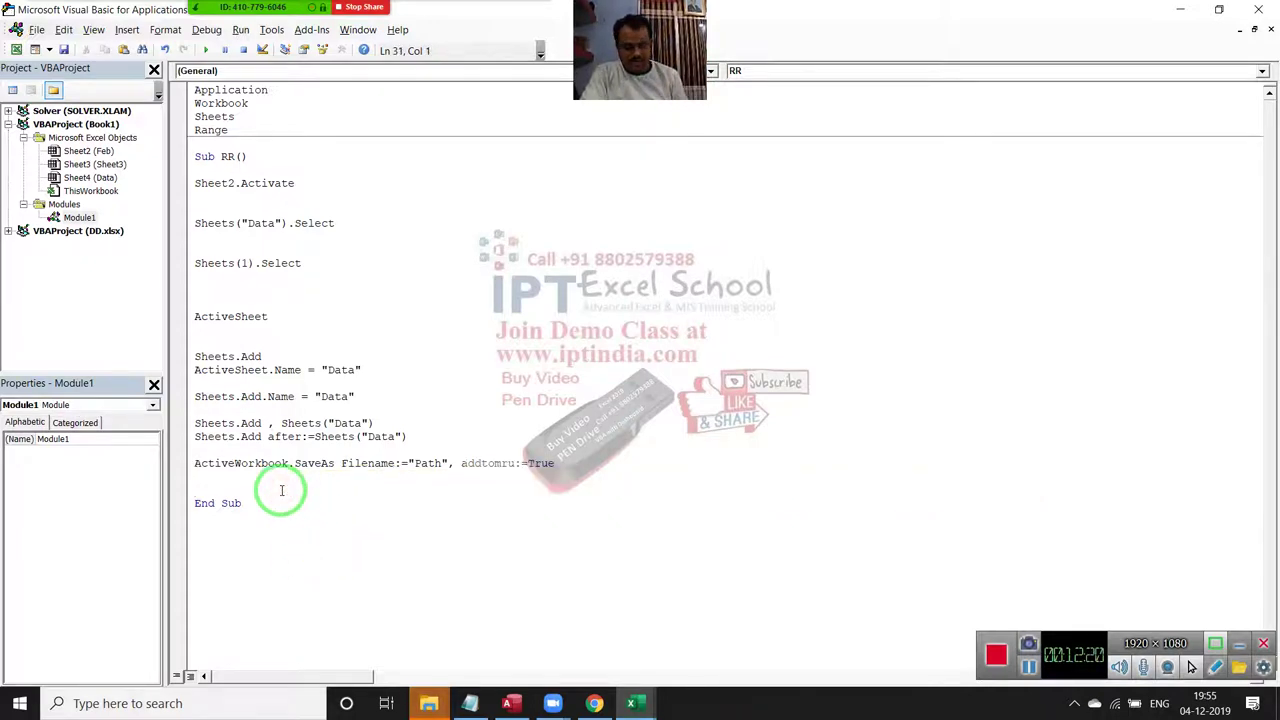
Insert a blank line above End Sub, briefly reviewing the Sheets.Add after:=Sheets("Data") line.
key("Return")
key("Up")
key("Up")
key("Up")
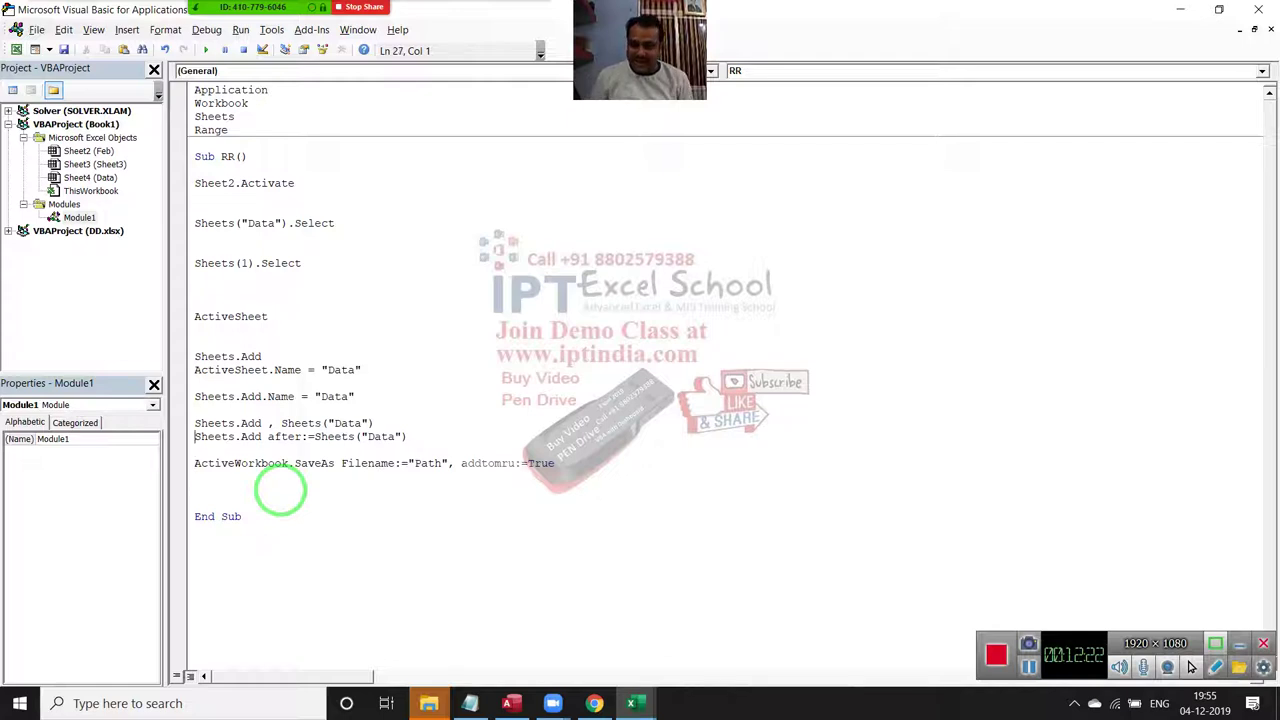
key("Up")
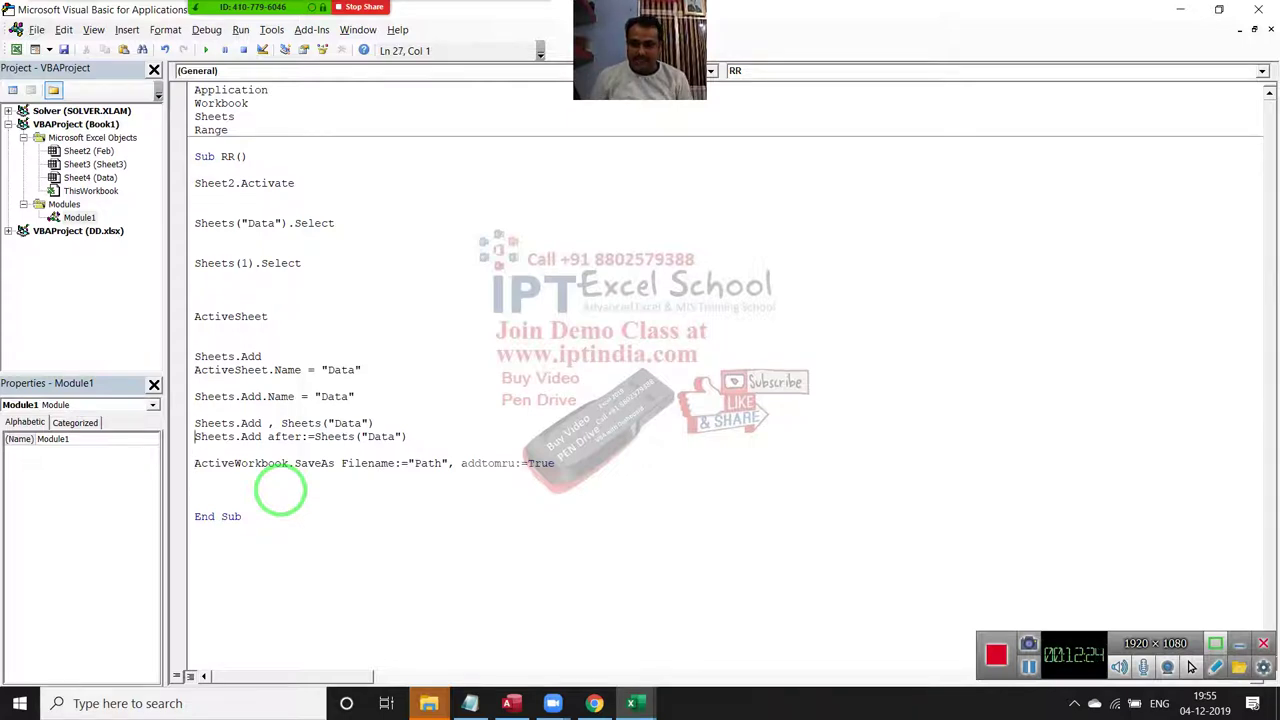
key("shift+Down")
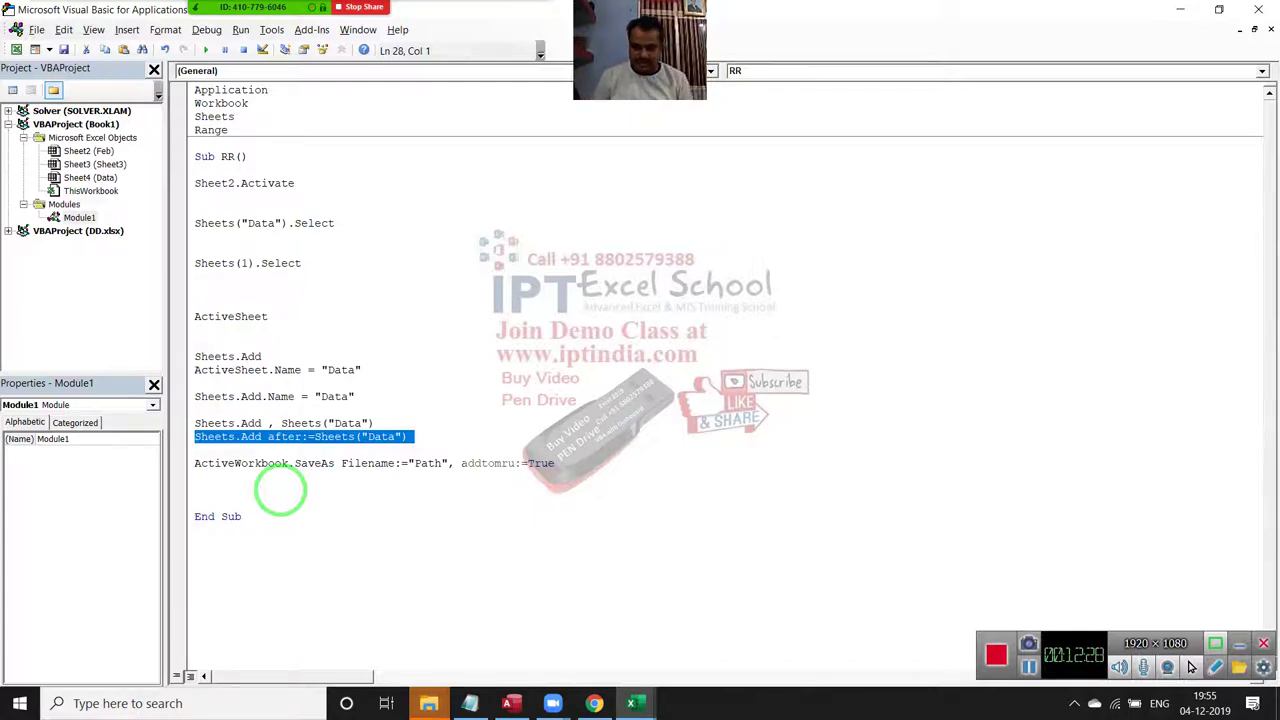
key("Down")
key("Down")
key("Down")
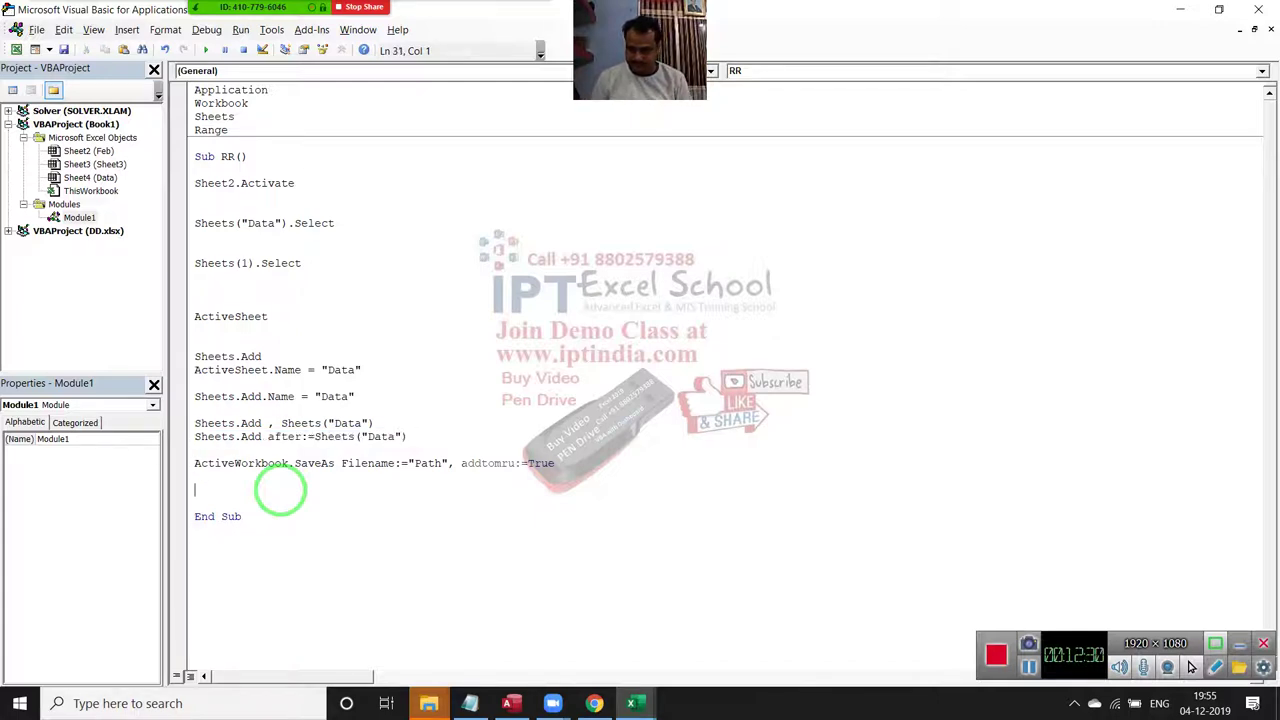
Add the line Sheets.Add after:=Sheets(3) above End Sub, then select the 3.
type("sheets")
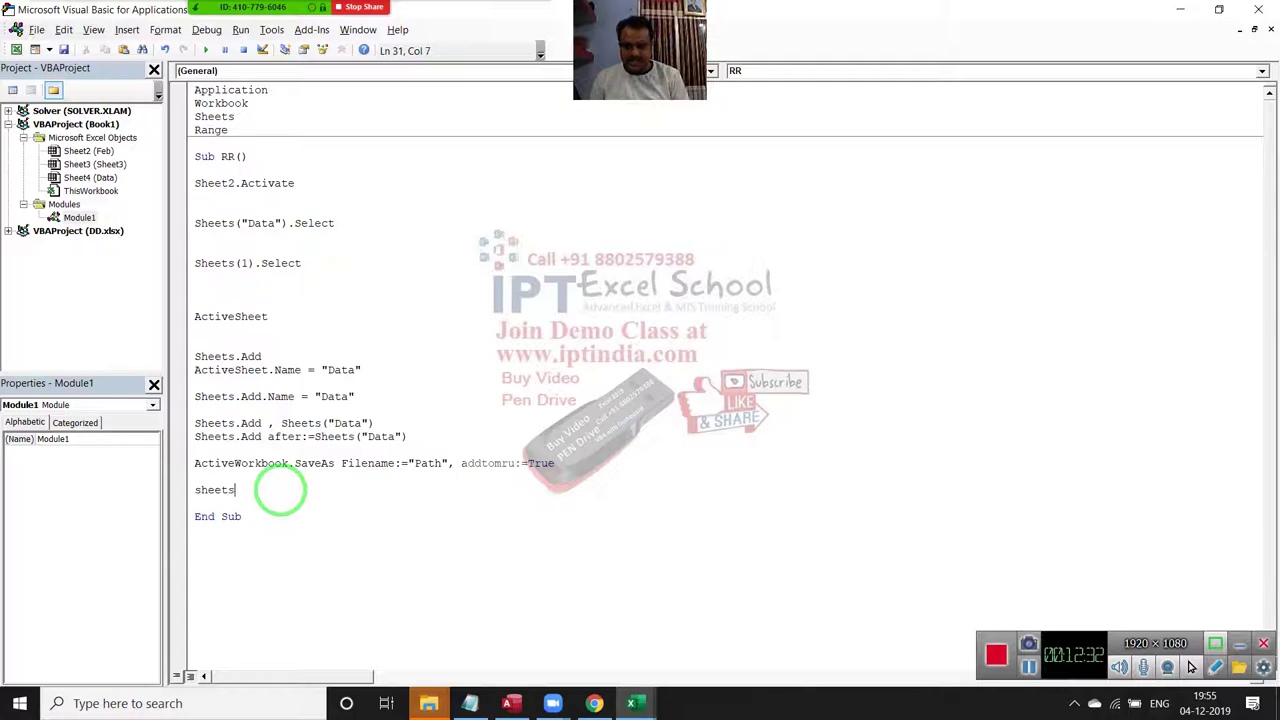
type(".ad")
key("Tab")
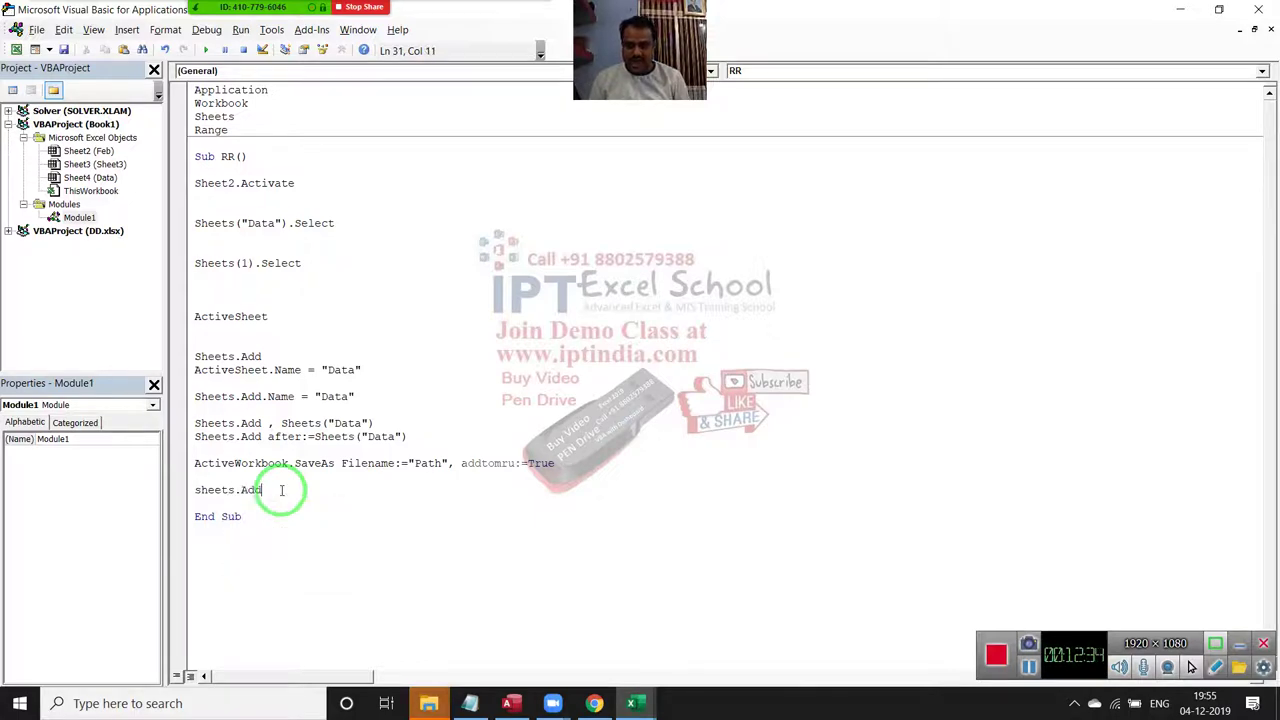
type(" a")
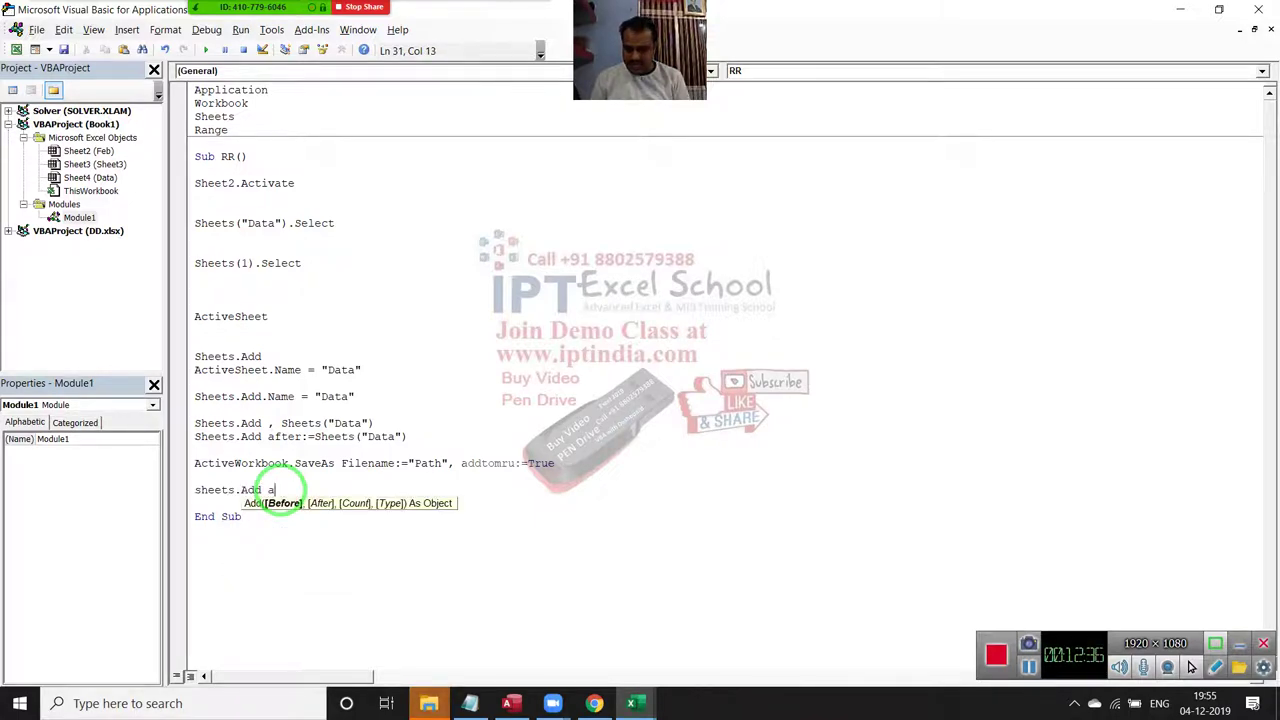
type("fter:")
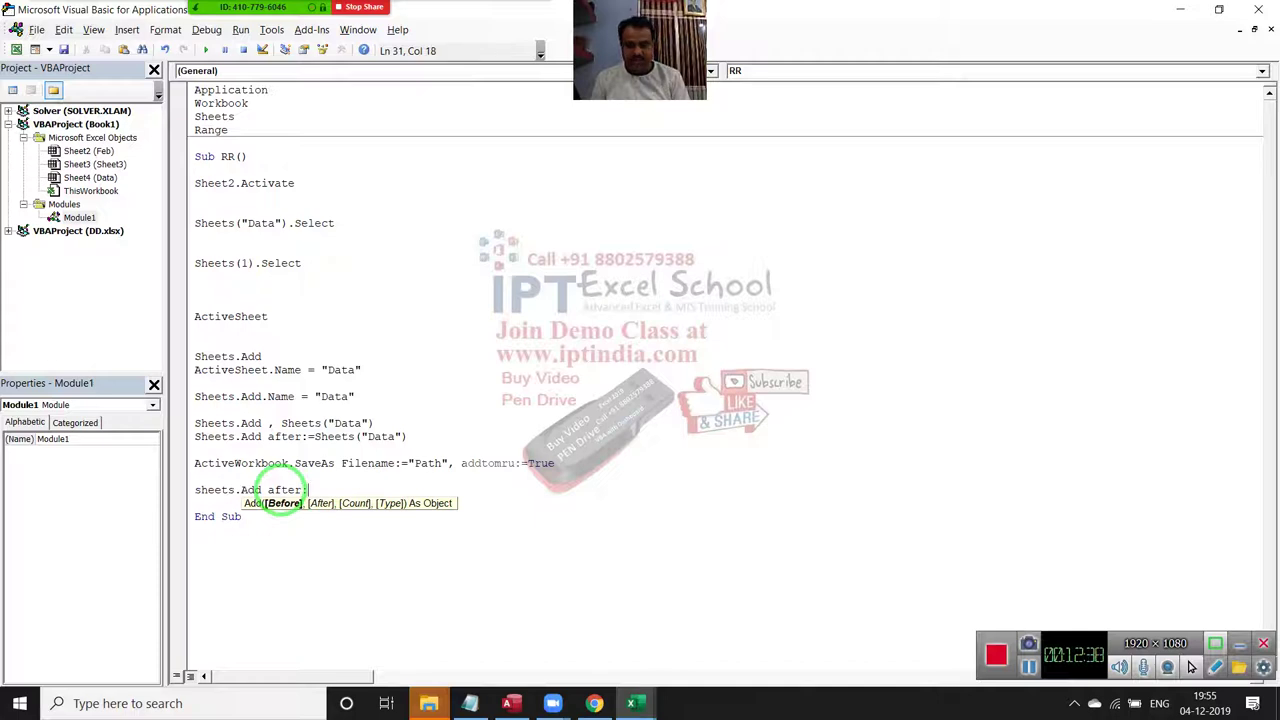
type("=she")
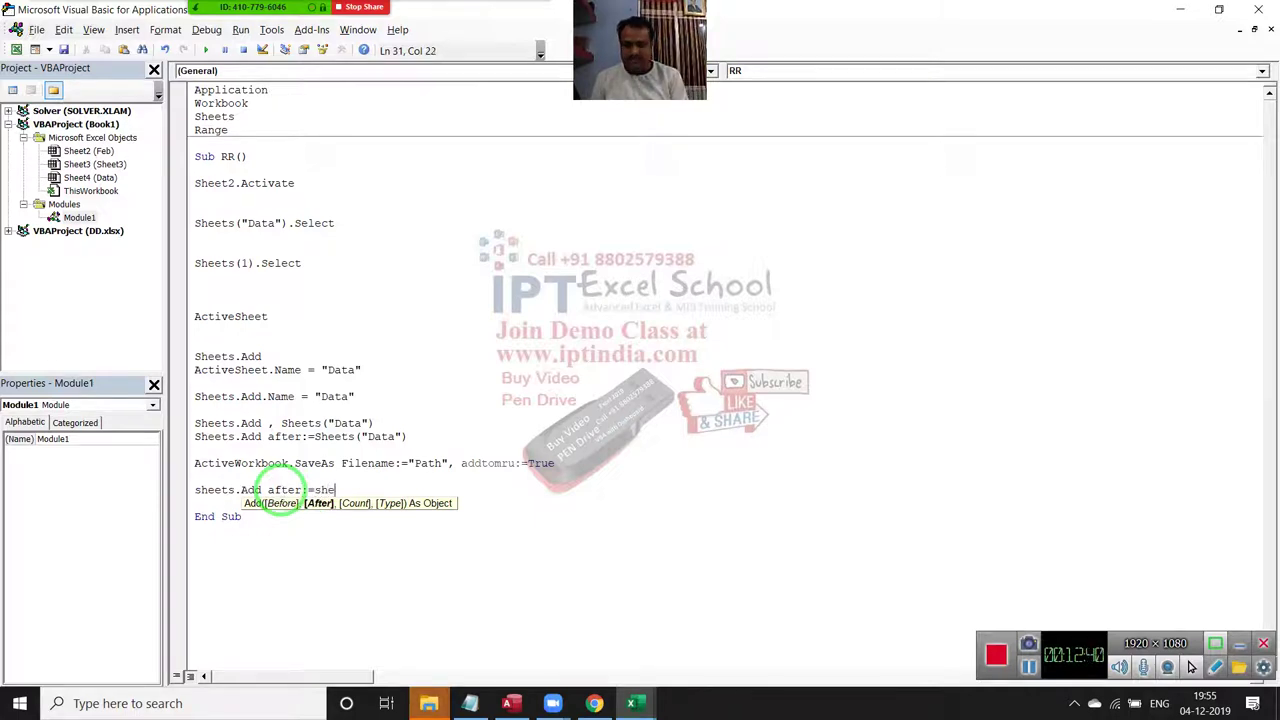
type("et")
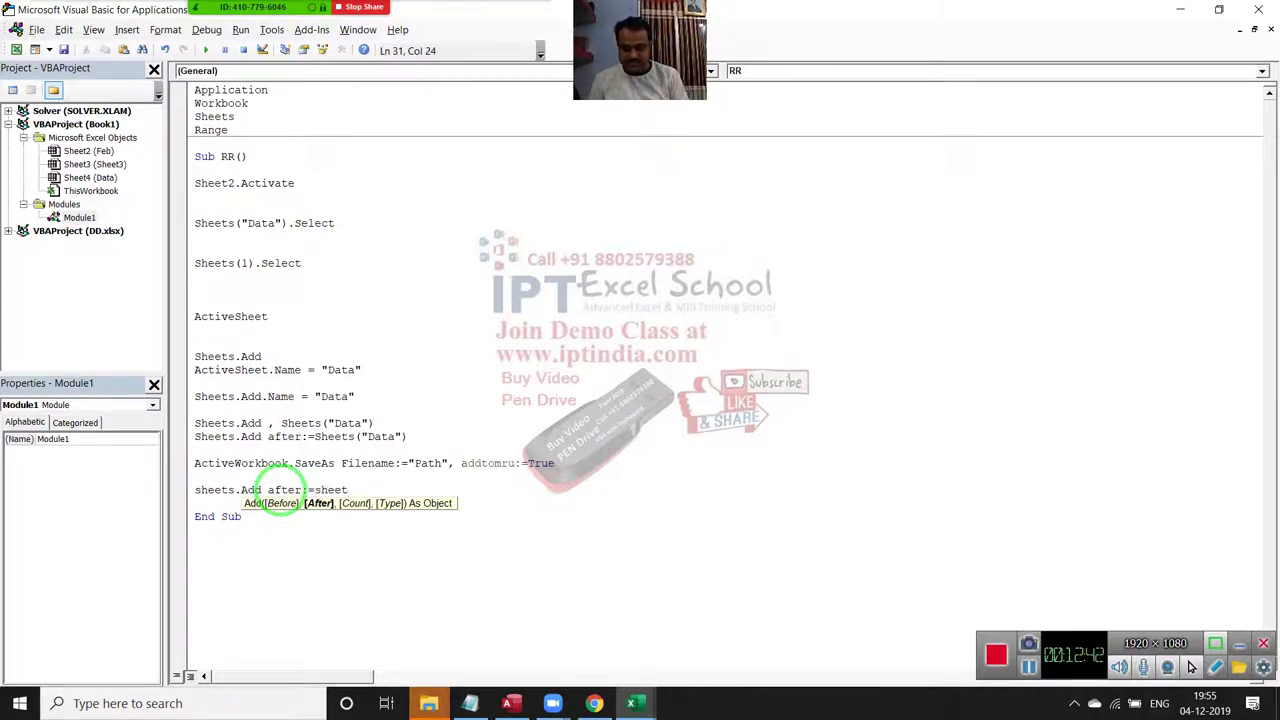
type("s(")
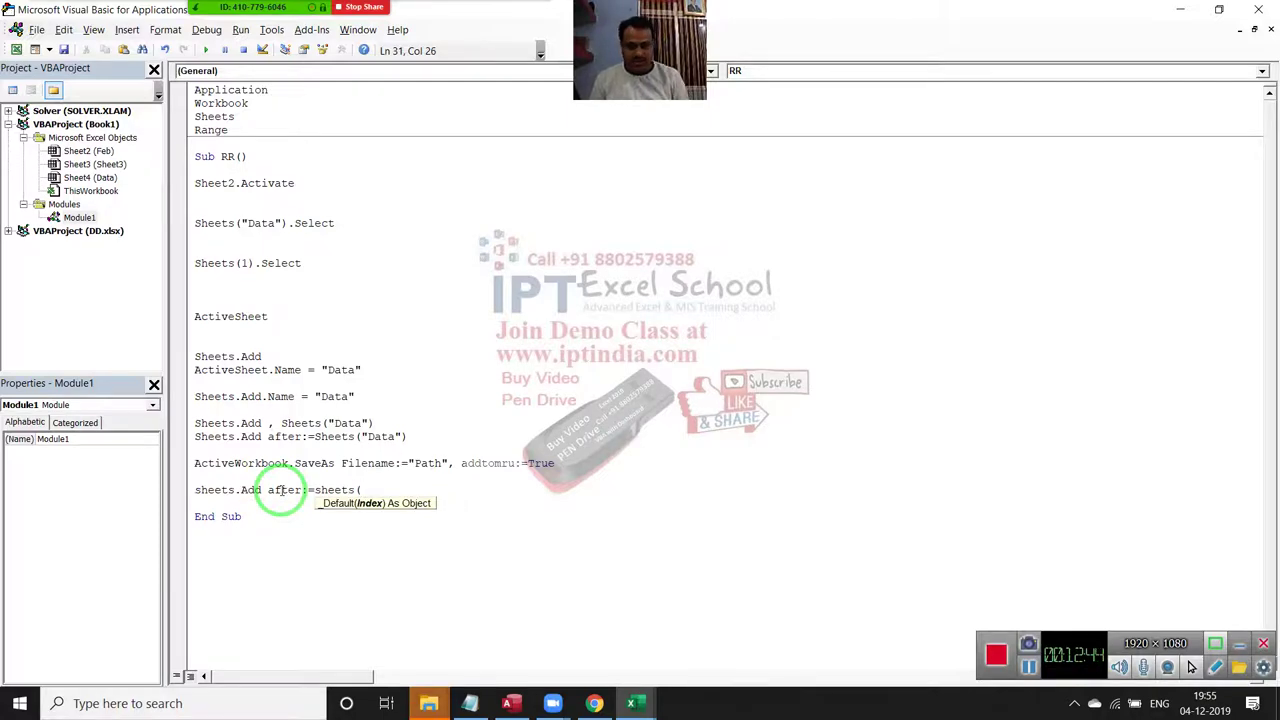
type(")")
key("alt+F11")
key("alt+Tab")
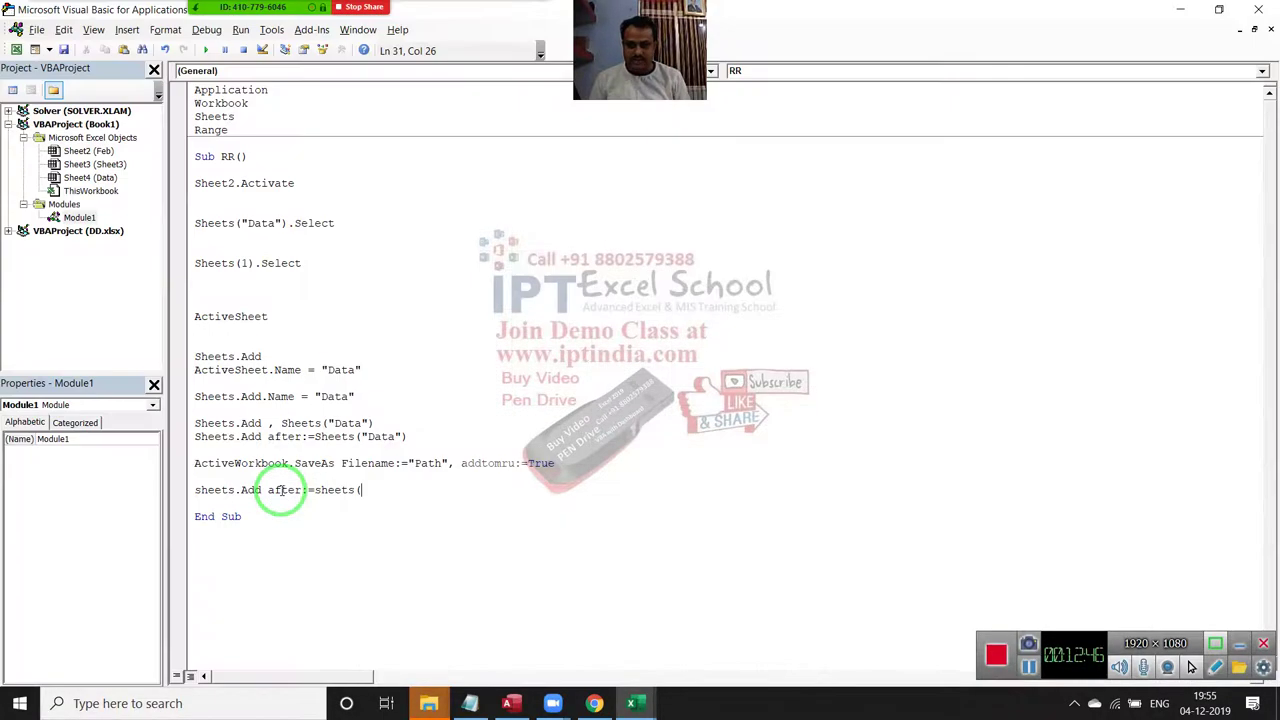
type("3)")
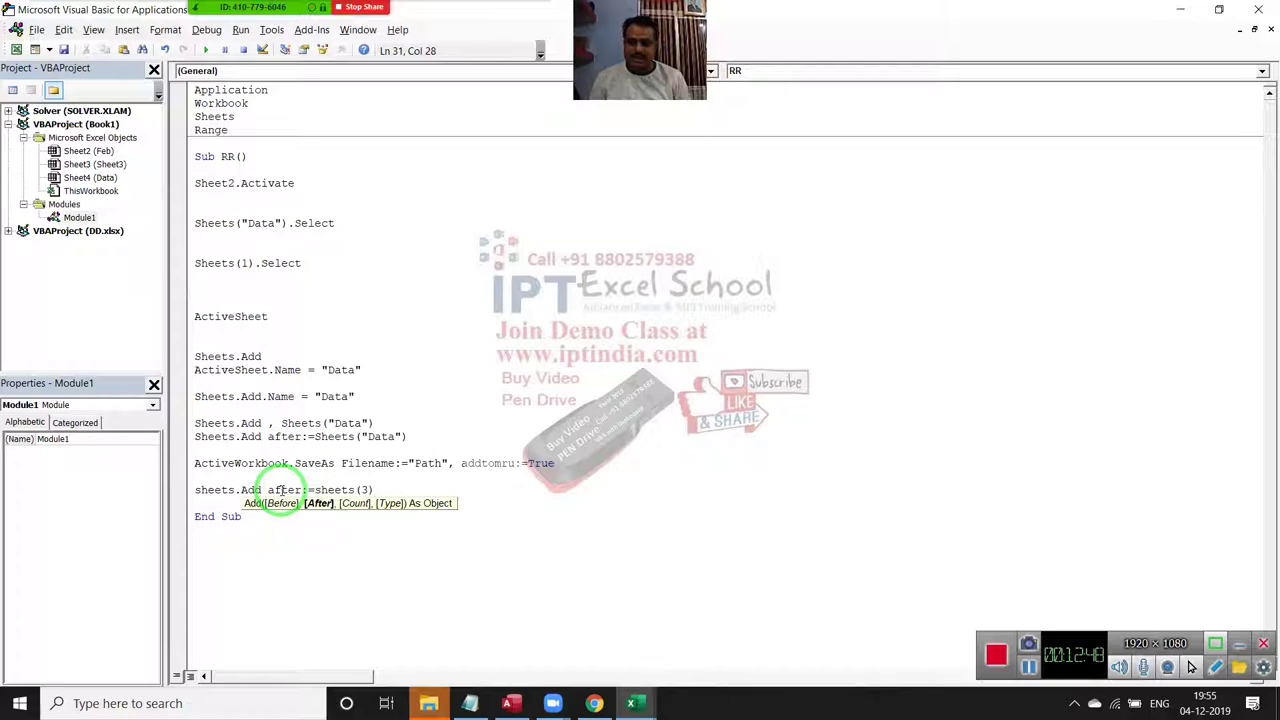
key("Return")
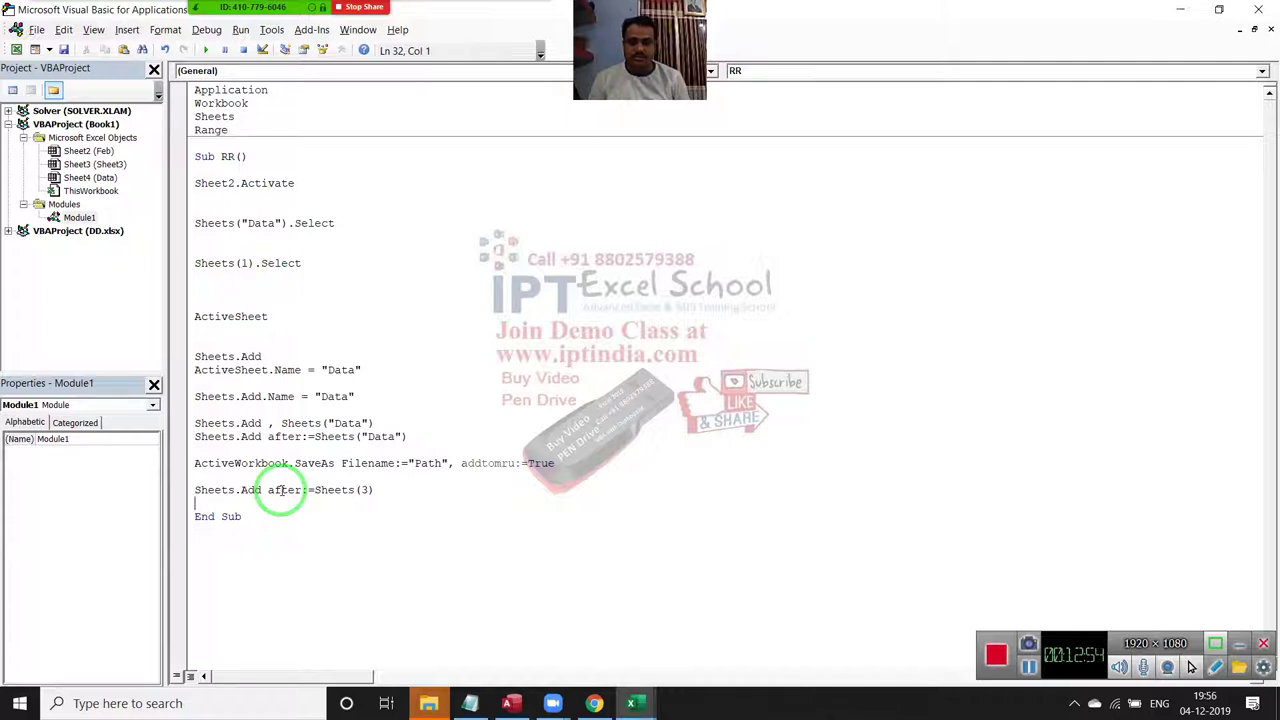
key("Left")
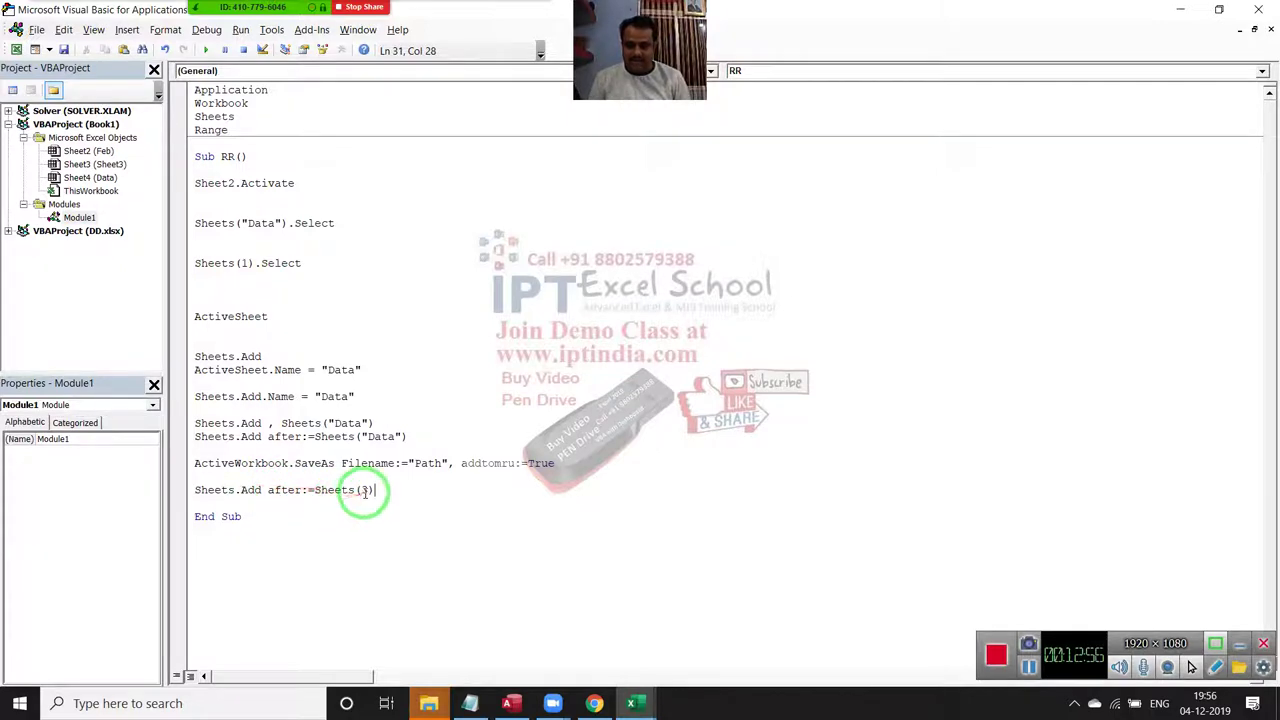
double_click(364, 490)
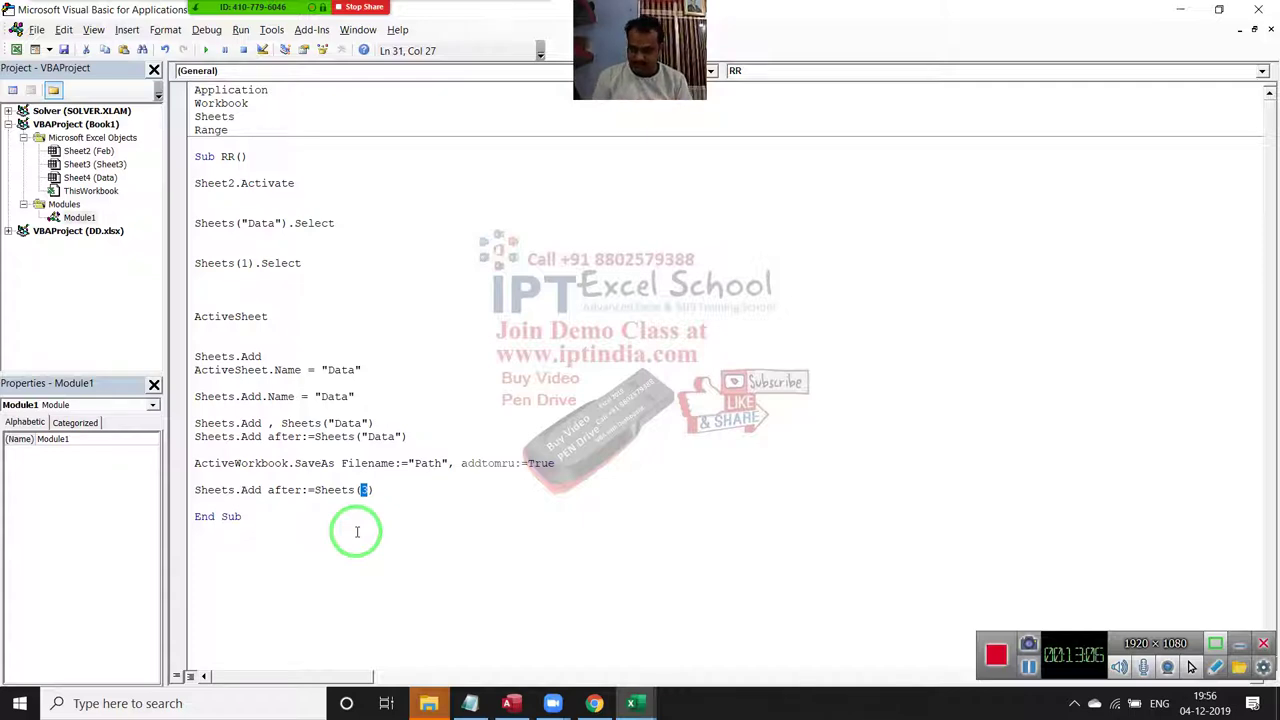
Replace the 3 with Sheets.Count, giving Sheets.Add after:=Sheets(Sheets.Count), and add a blank line below.
type("sheet")
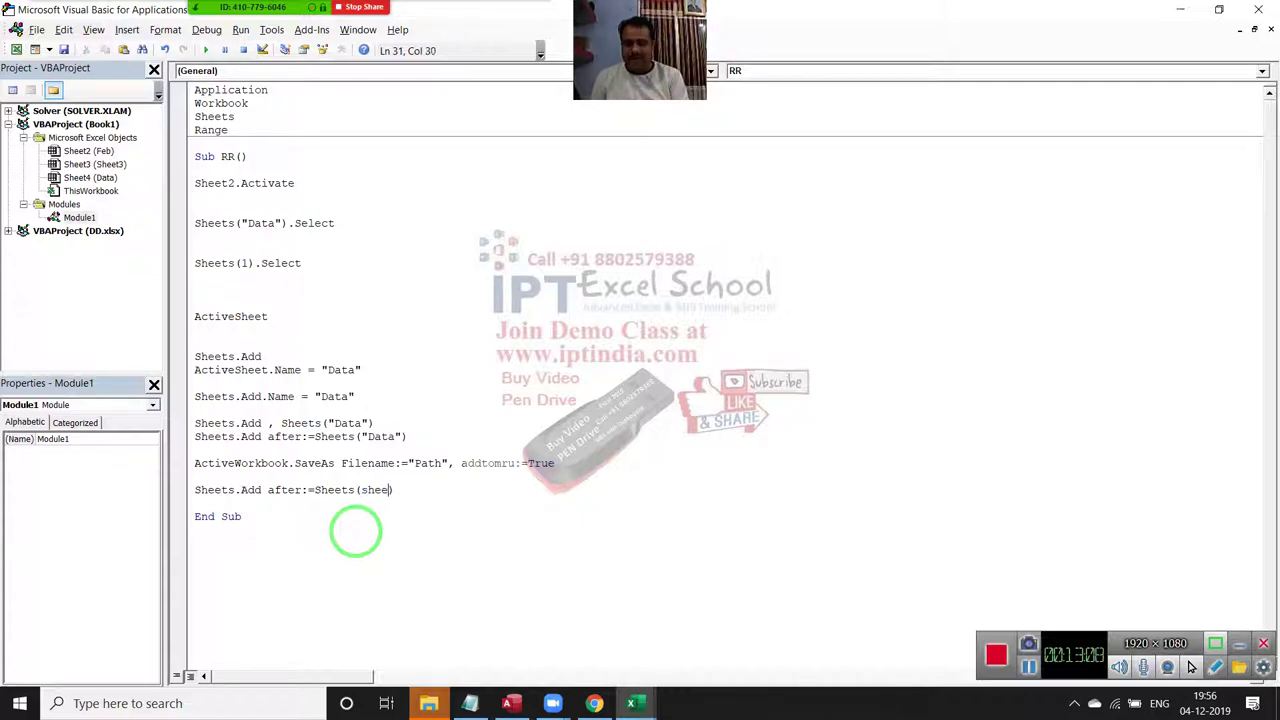
type("s.cou")
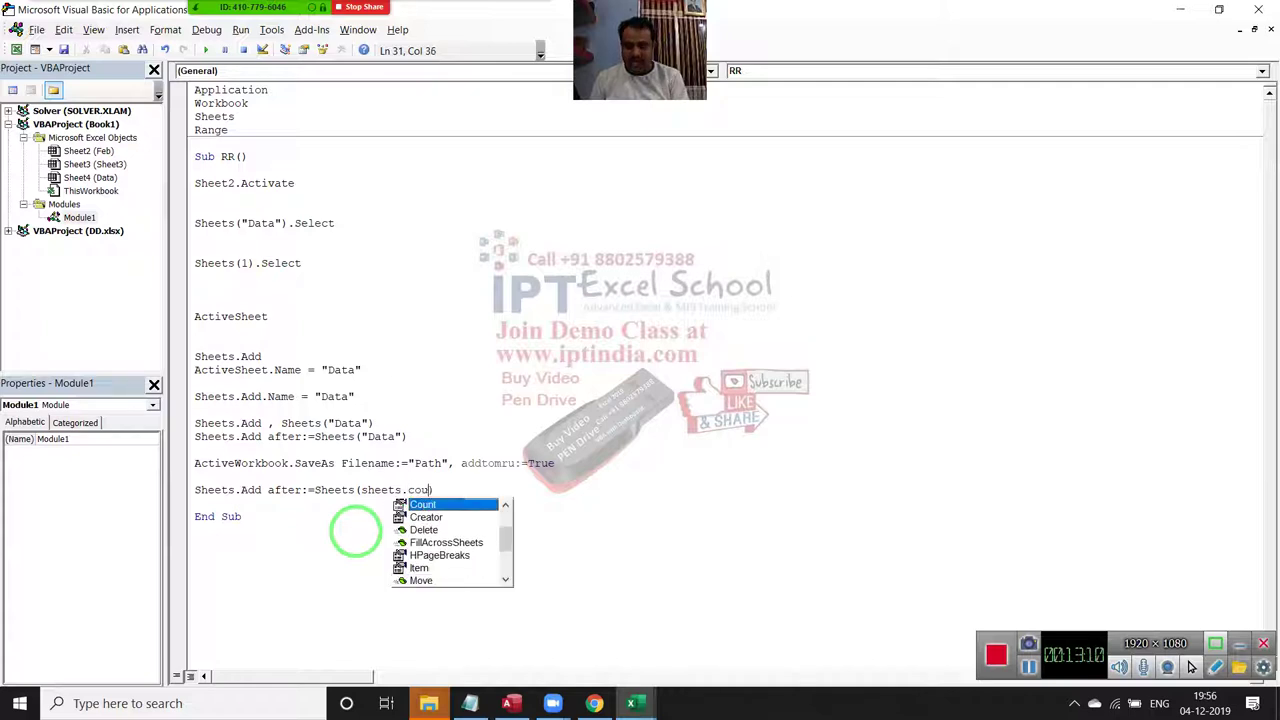
key("Tab")
key("Return")
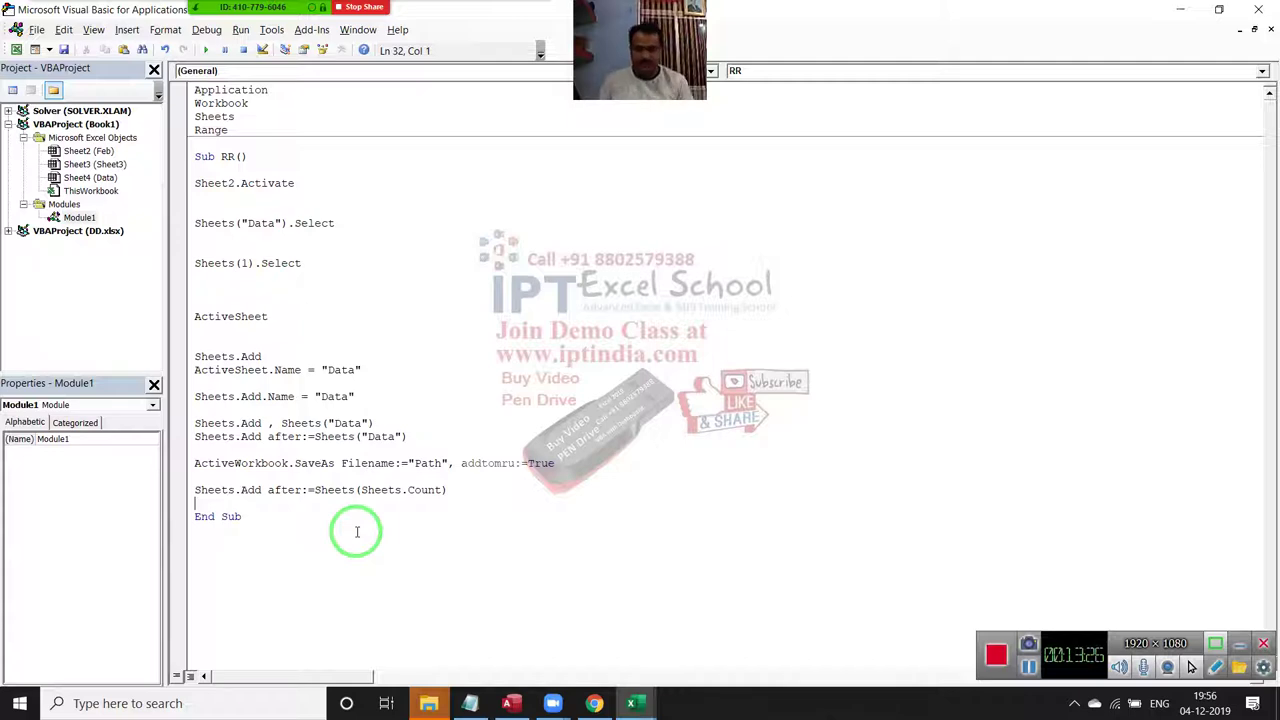
key("Left")
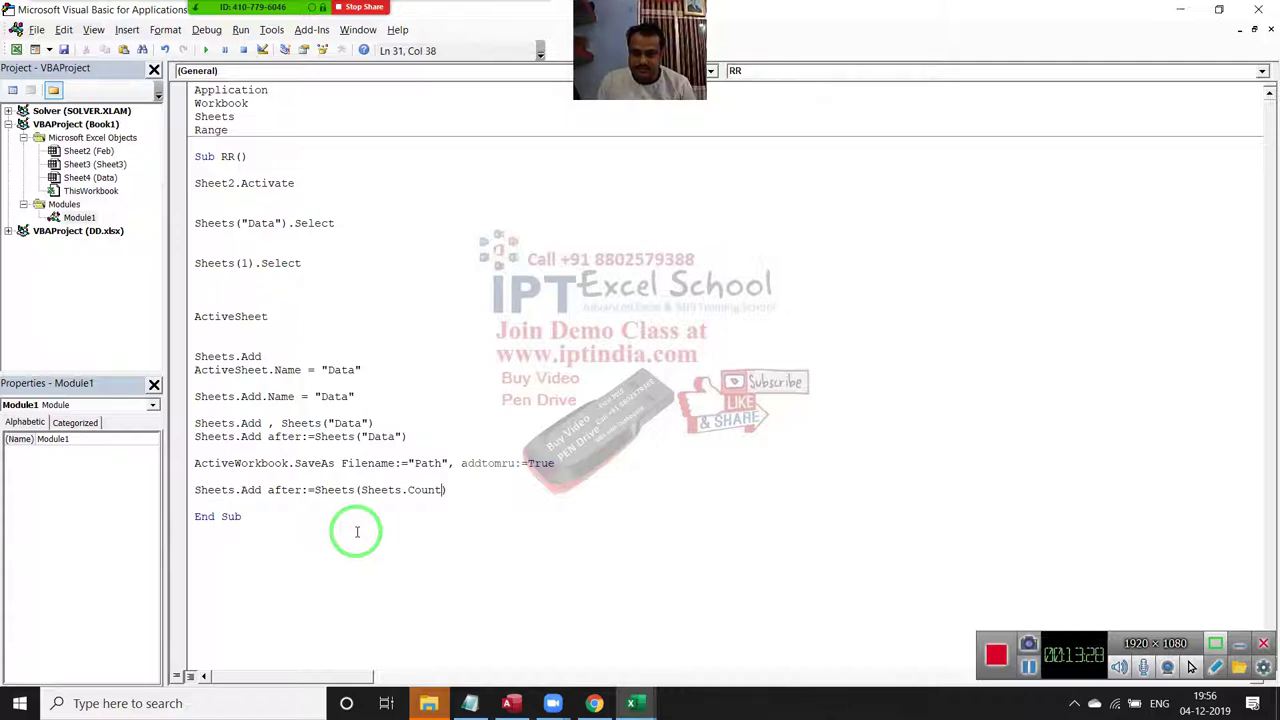
key("Right")
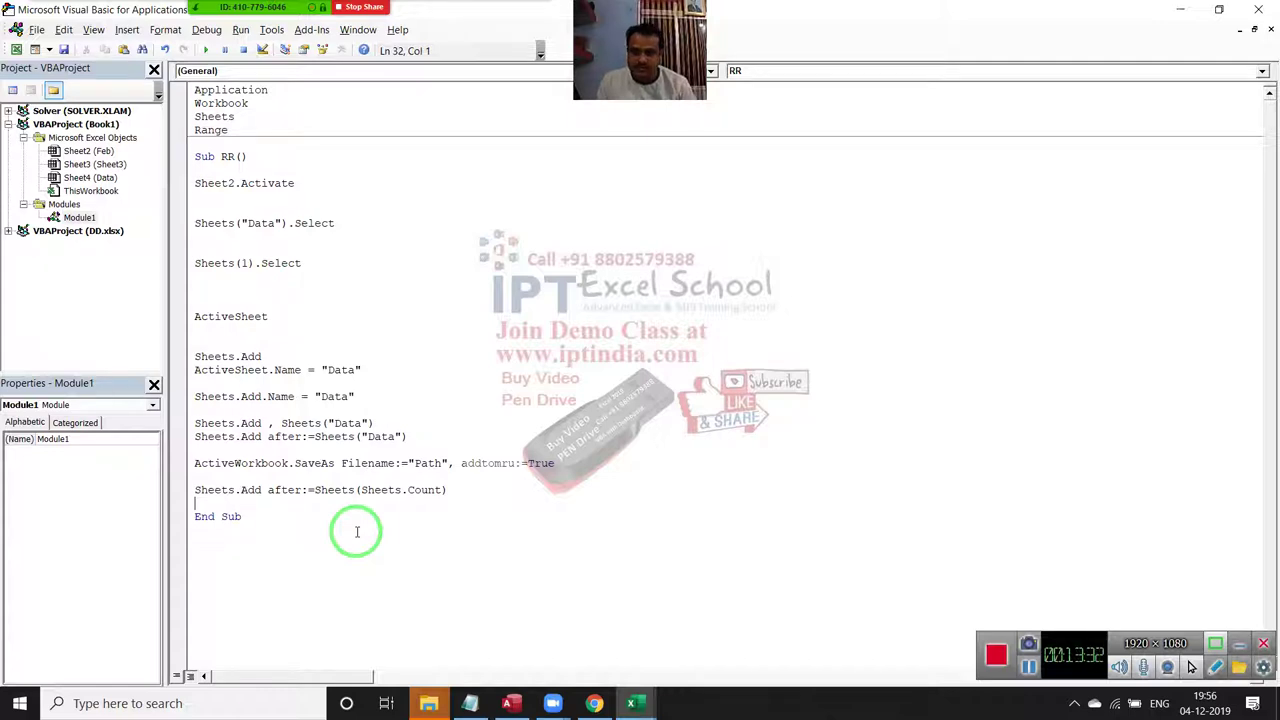
key("Return")
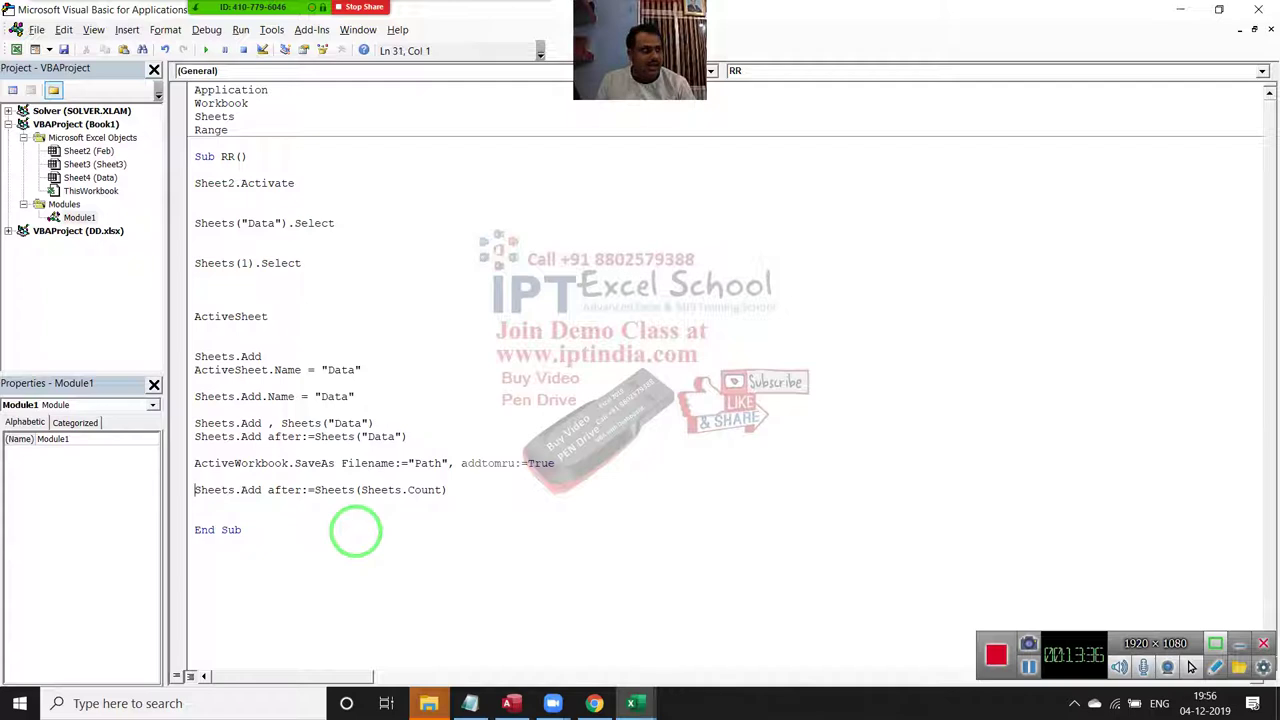
key("shift+Down")
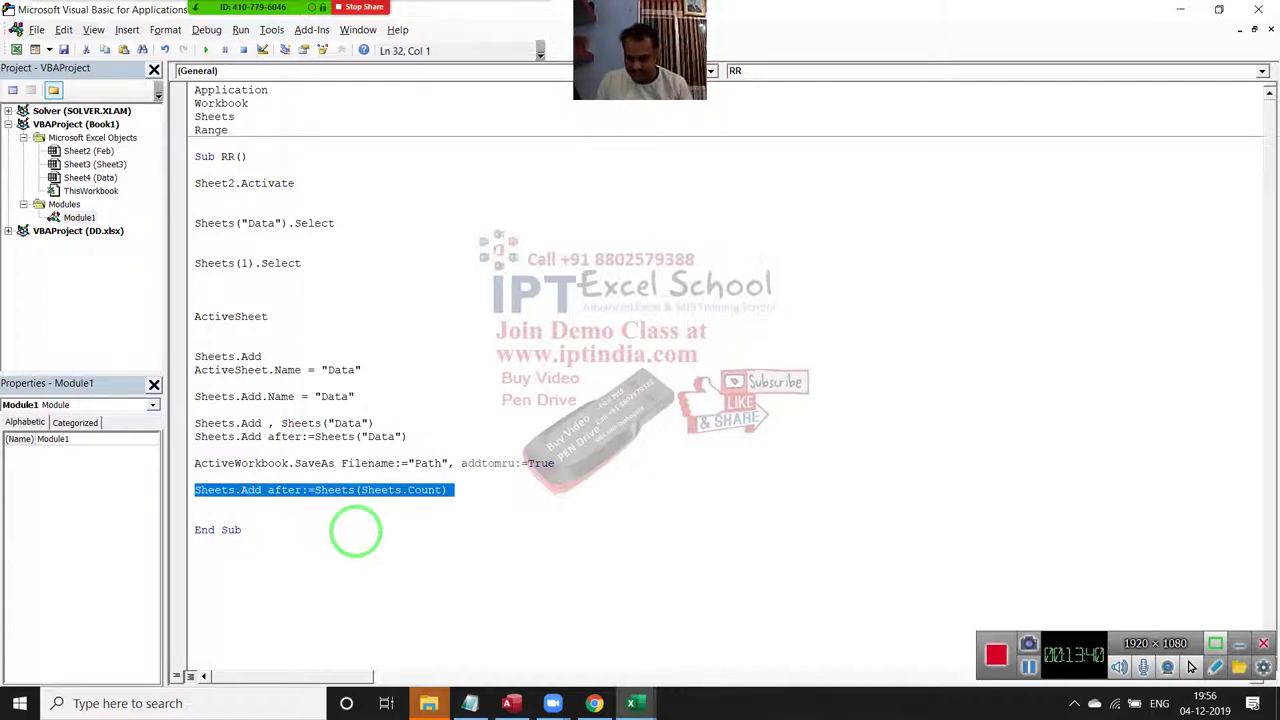
key("Right")
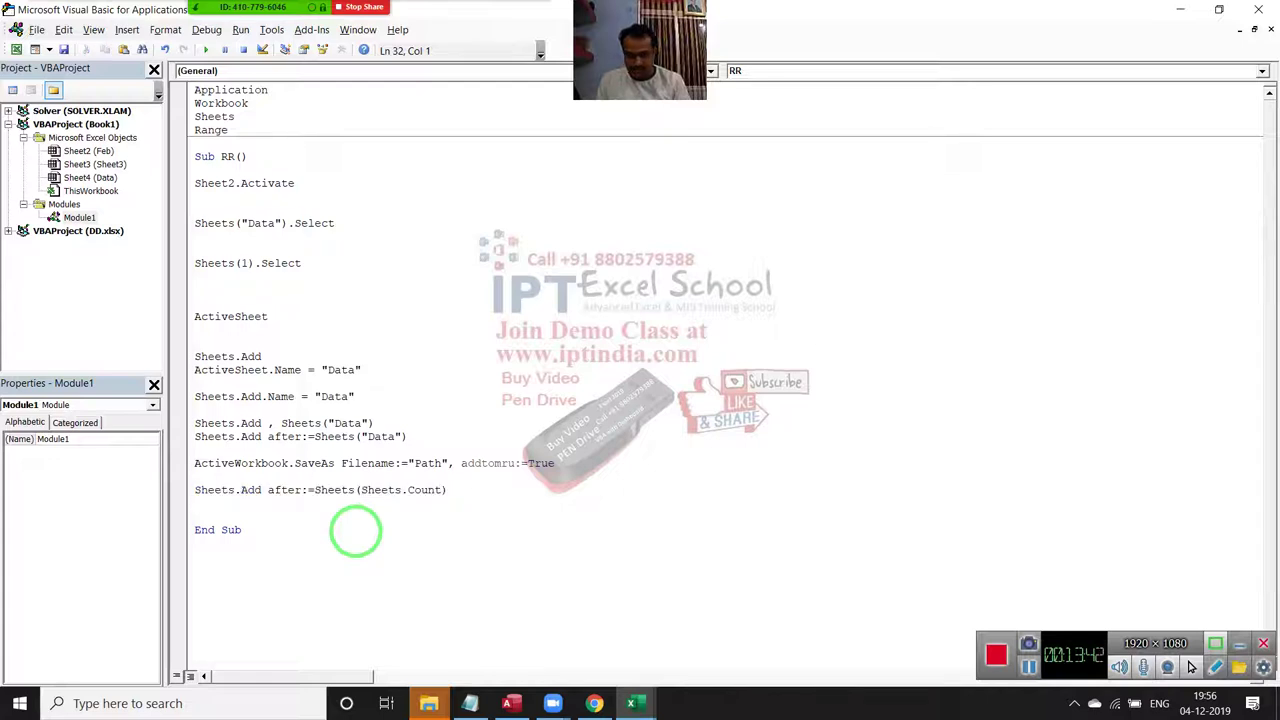
Add the line Sheets.Add , , 5 to create five sheets at once.
key("Return")
type("SHEETS")
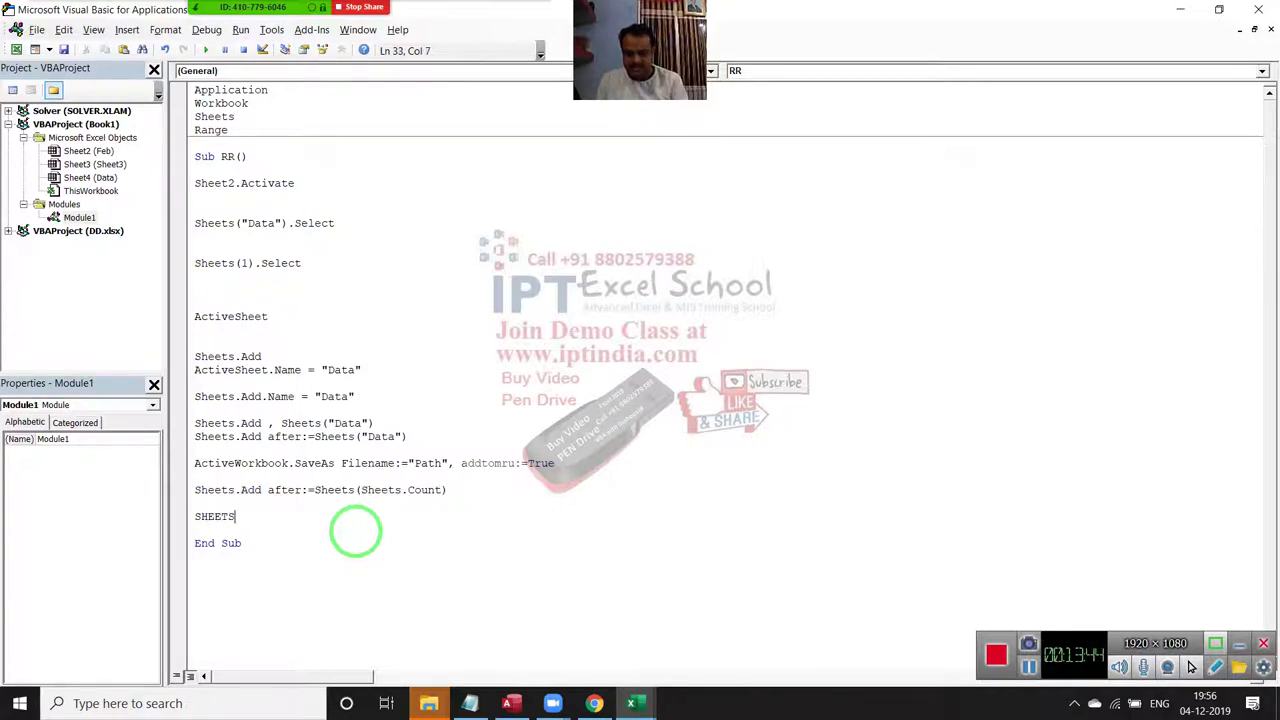
type(".Add ")
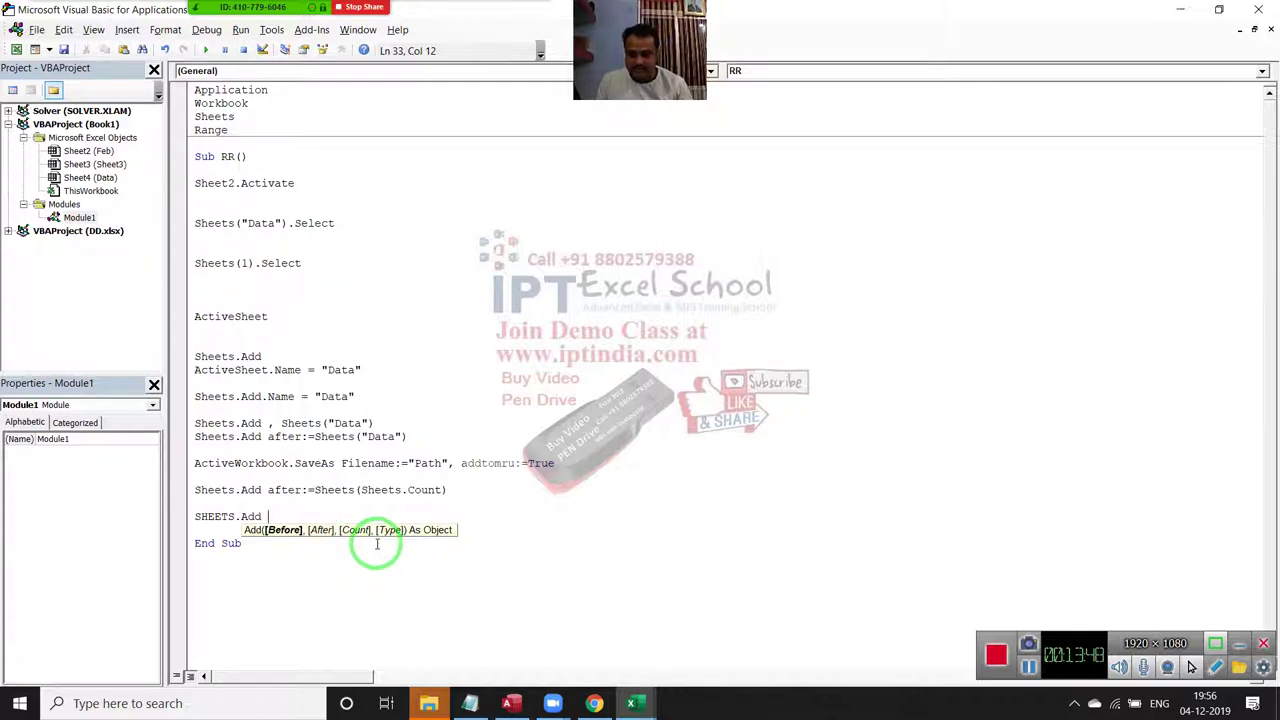
type(",,")
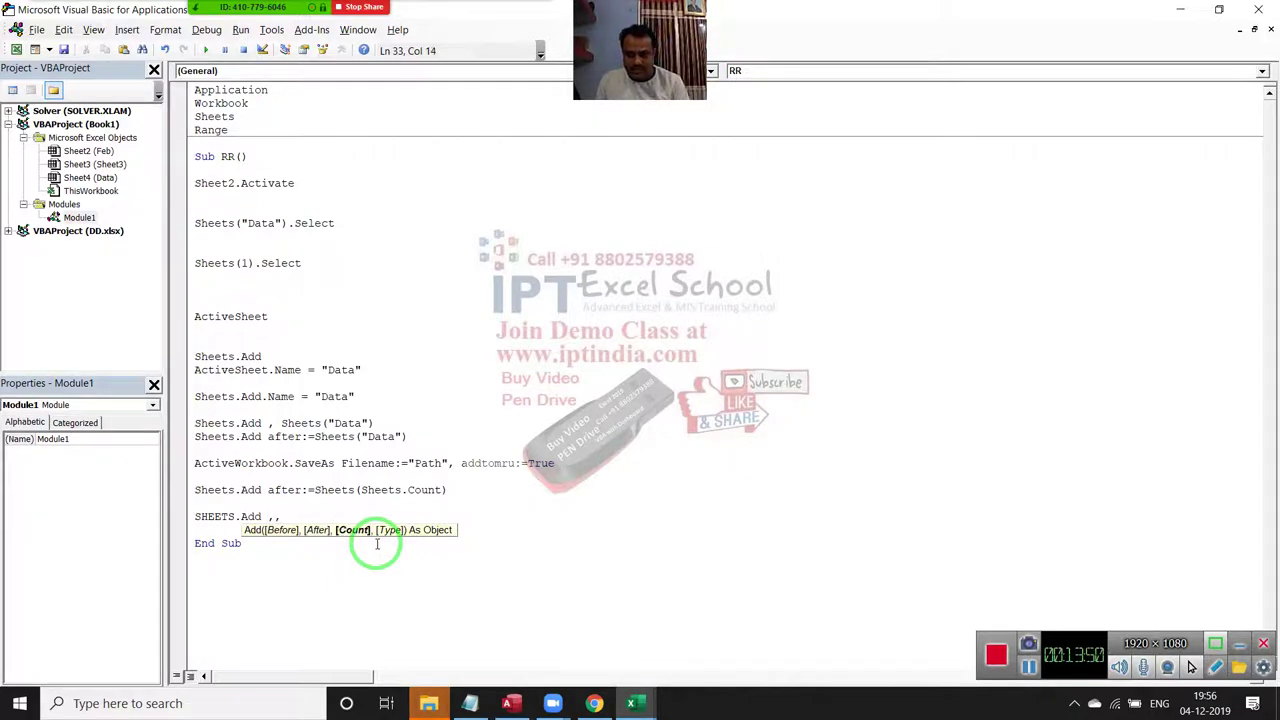
type("5")
key("Down")
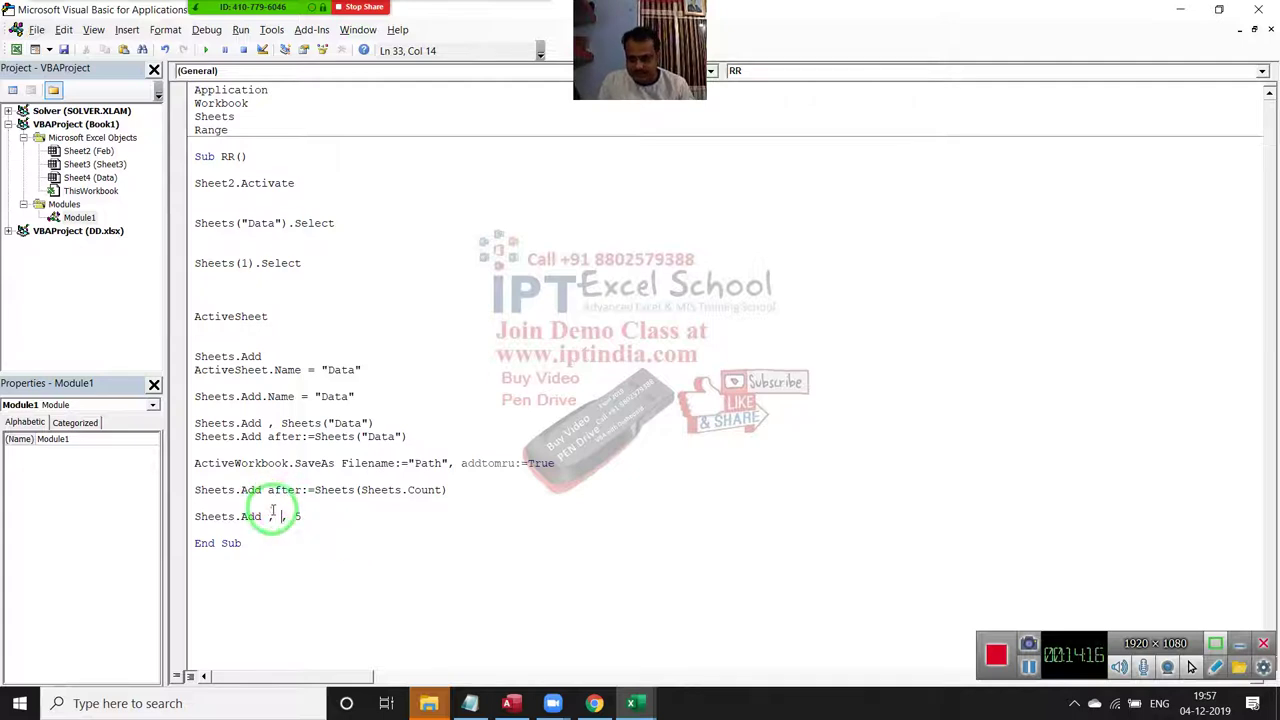
left_click_drag(271, 516, 298, 521)
type(",")
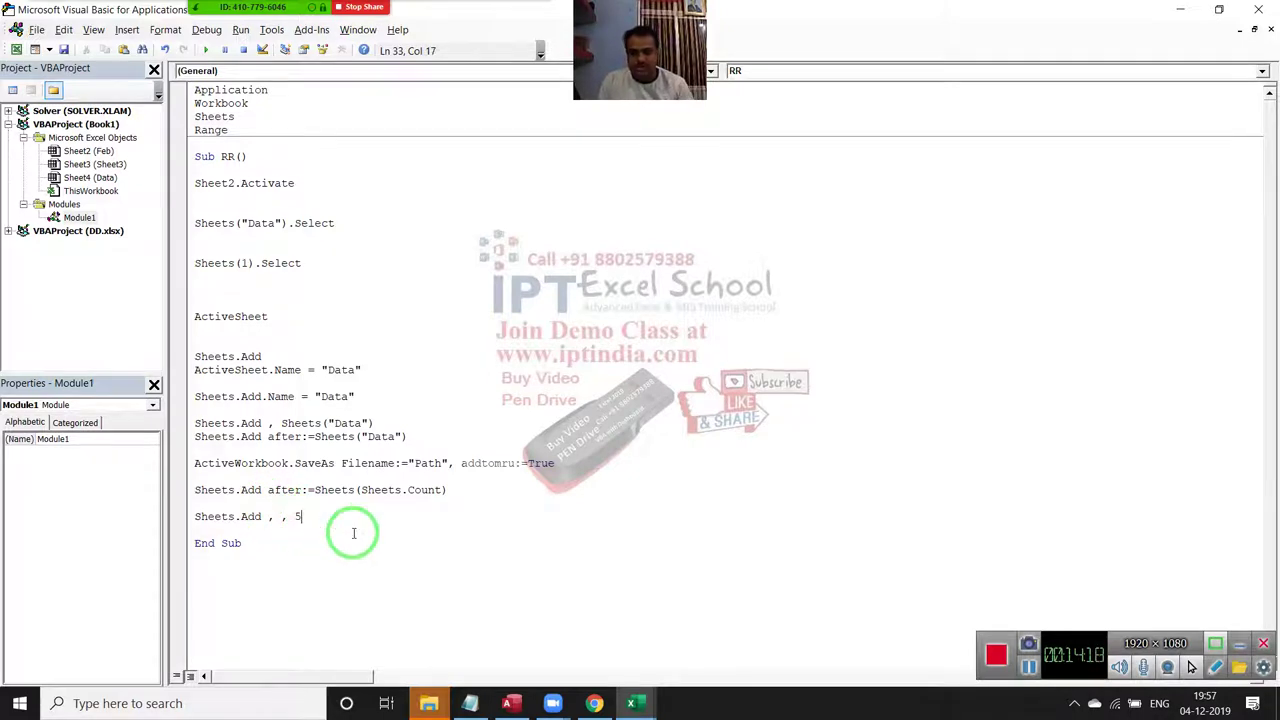
Add a blank line after it and review the two lines naming new sheets Data.
key("Return")
key("Return")
key("Return")
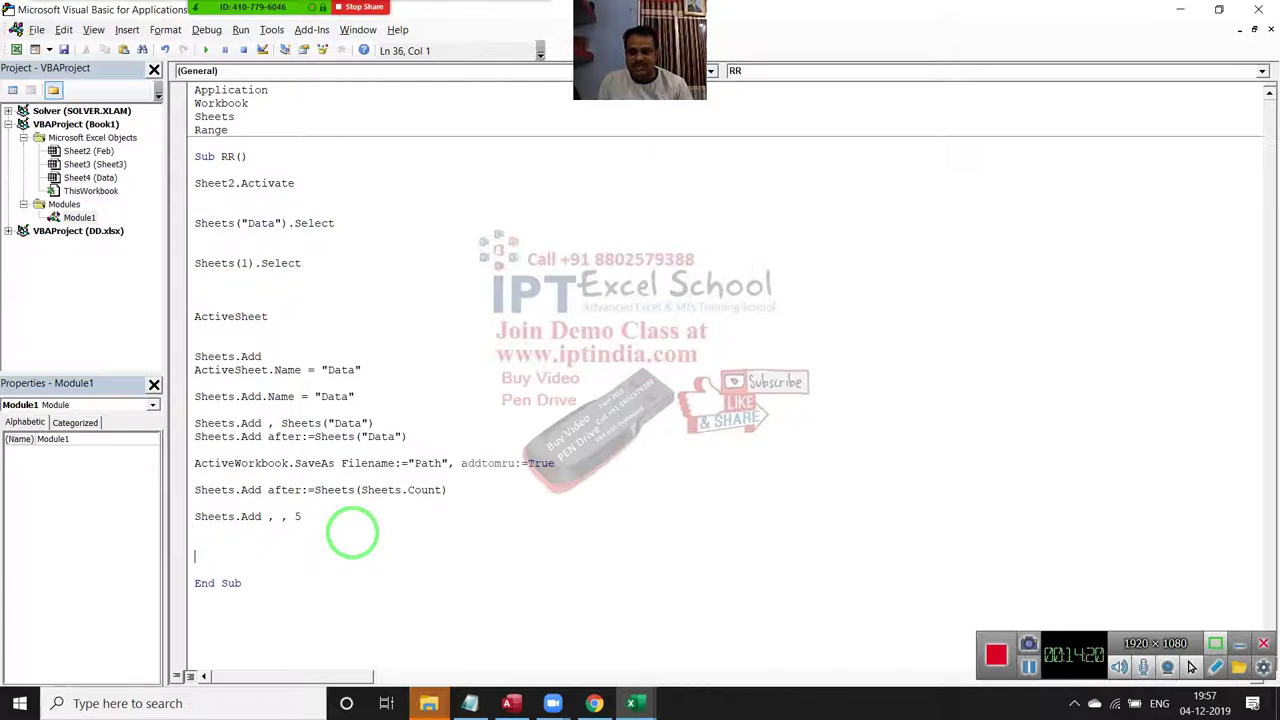
left_click(362, 397)
mouse_move(362, 397)
left_mouse_down()
mouse_move(195, 357)
mouse_move(193, 369)
left_mouse_up()
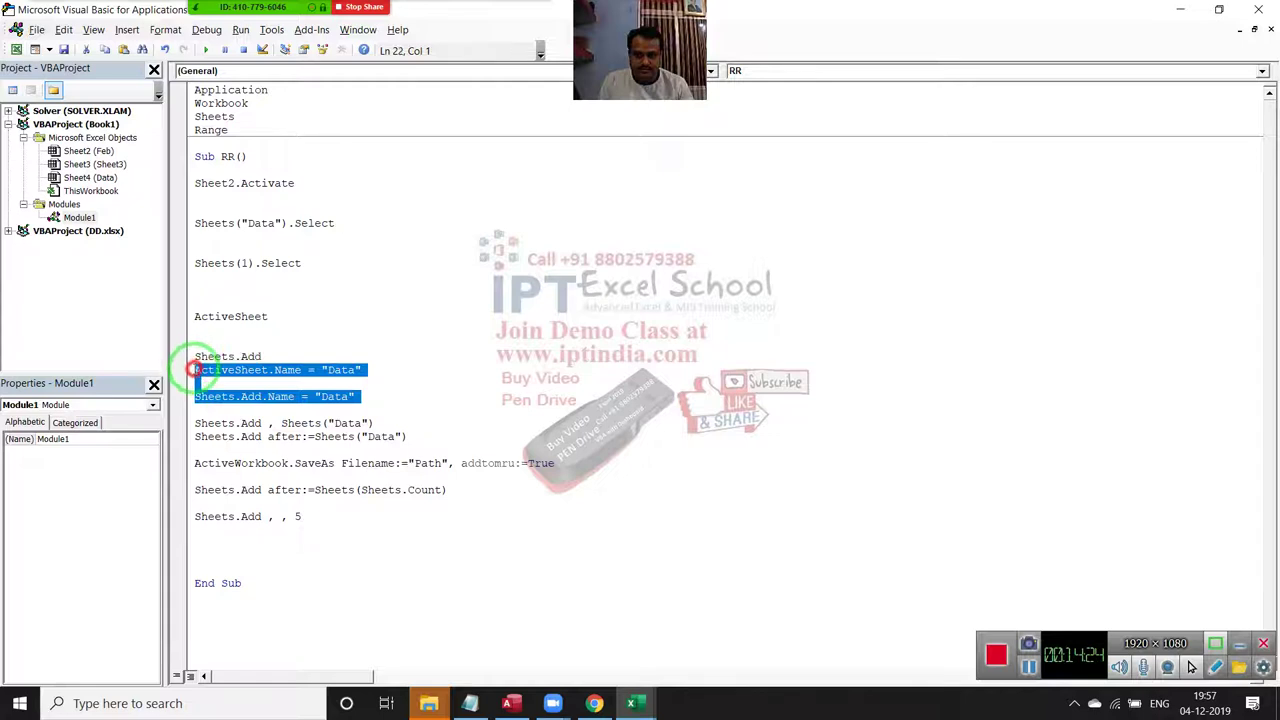
left_click(196, 540)
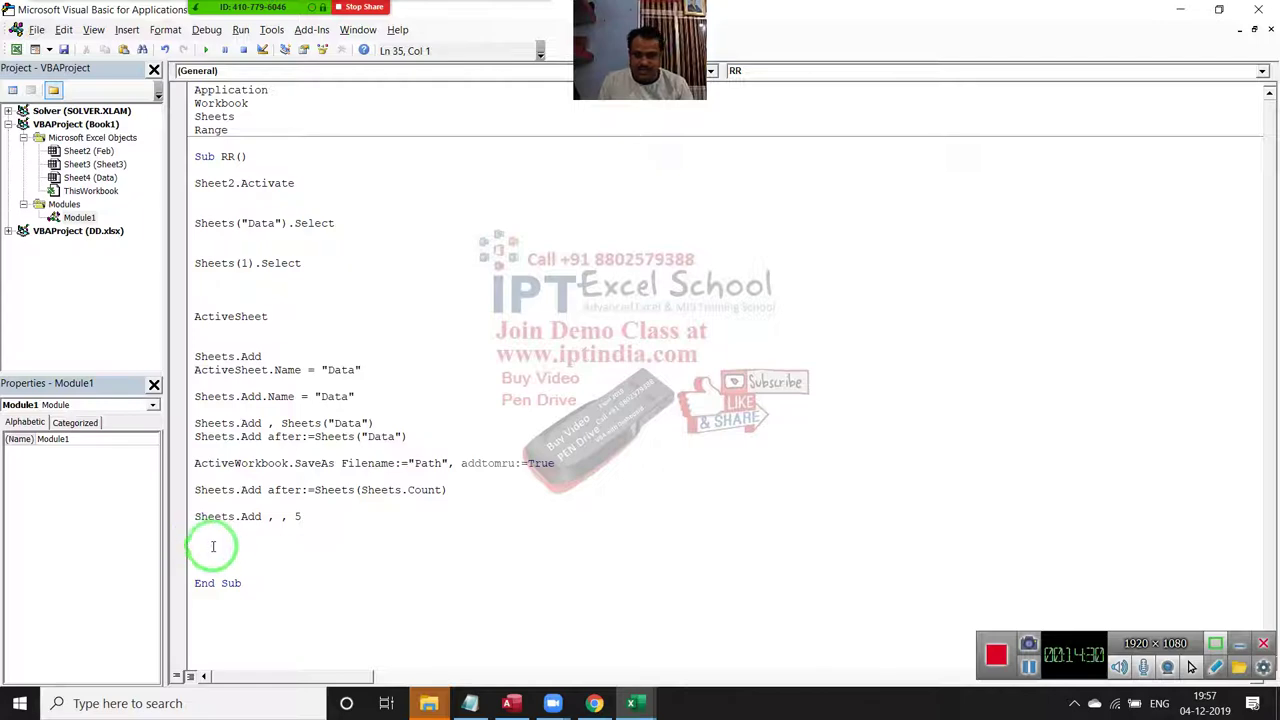
Ctrl-drag the Data sheet to the front to create Data (2), glancing at its Move or Copy dialog.
key("alt+F11")
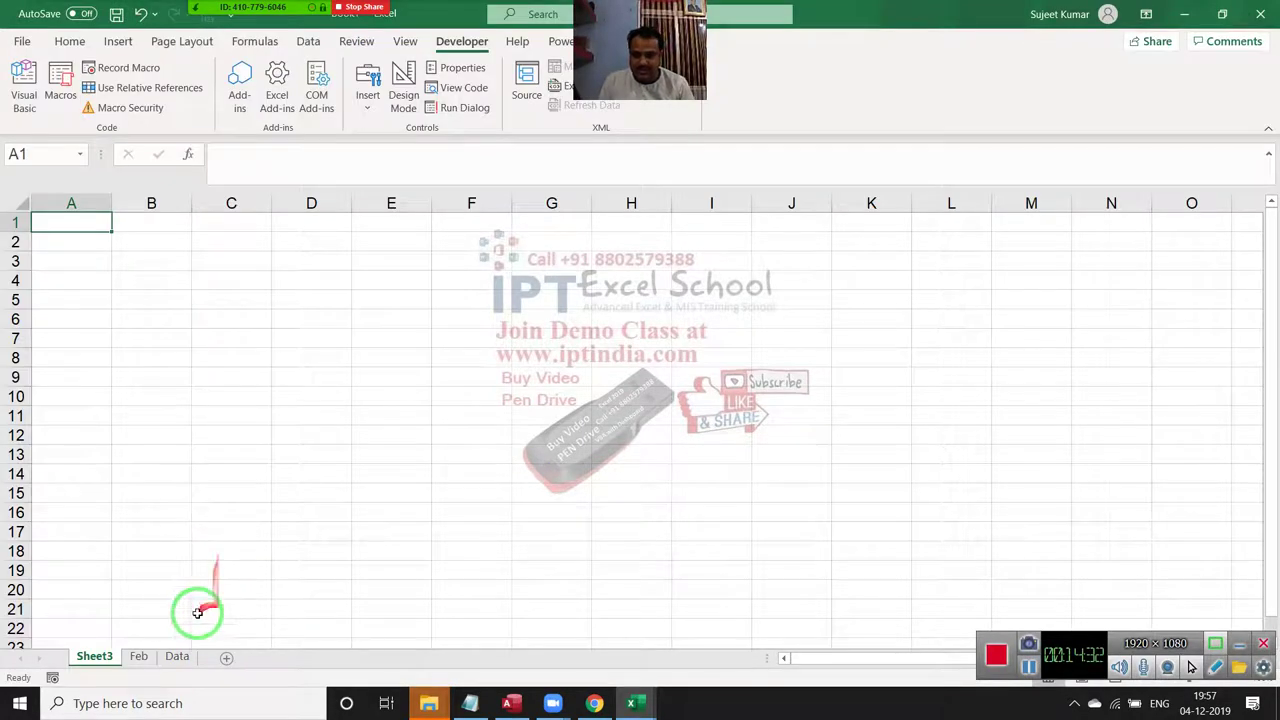
left_click(170, 657)
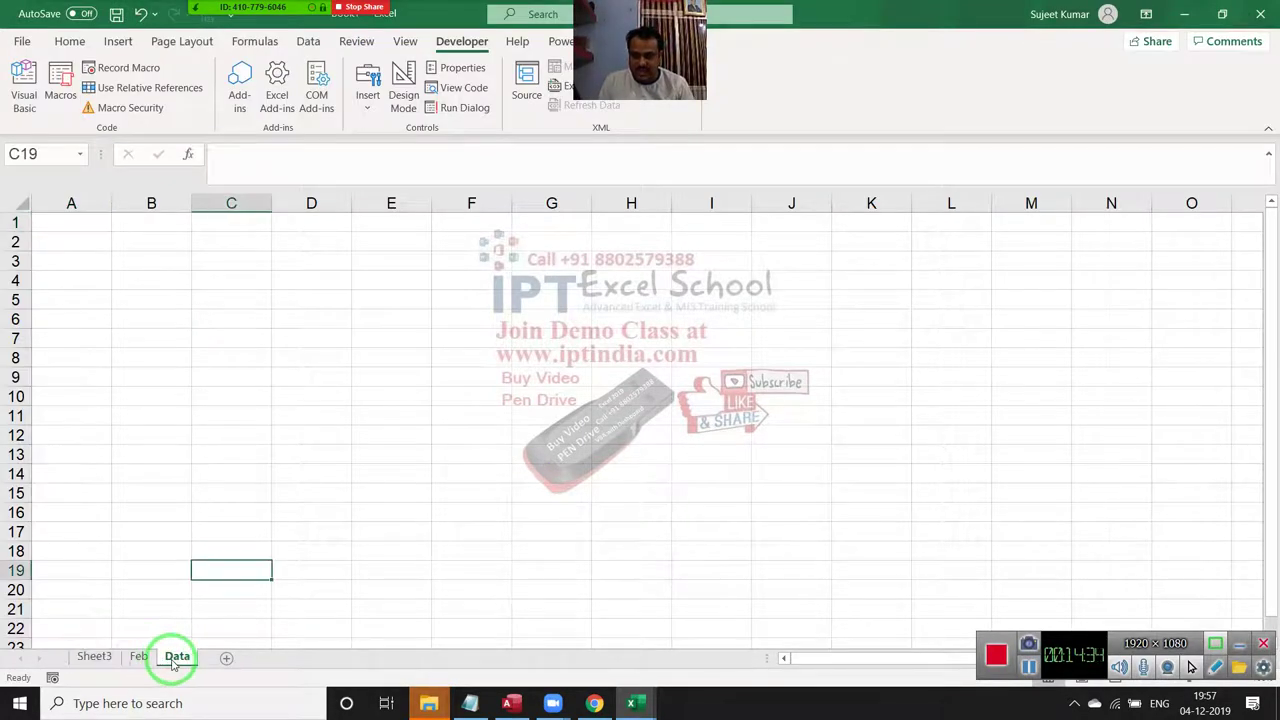
mouse_move(170, 658)
left_mouse_down()
mouse_move(145, 633)
mouse_move(106, 630)
left_mouse_up()
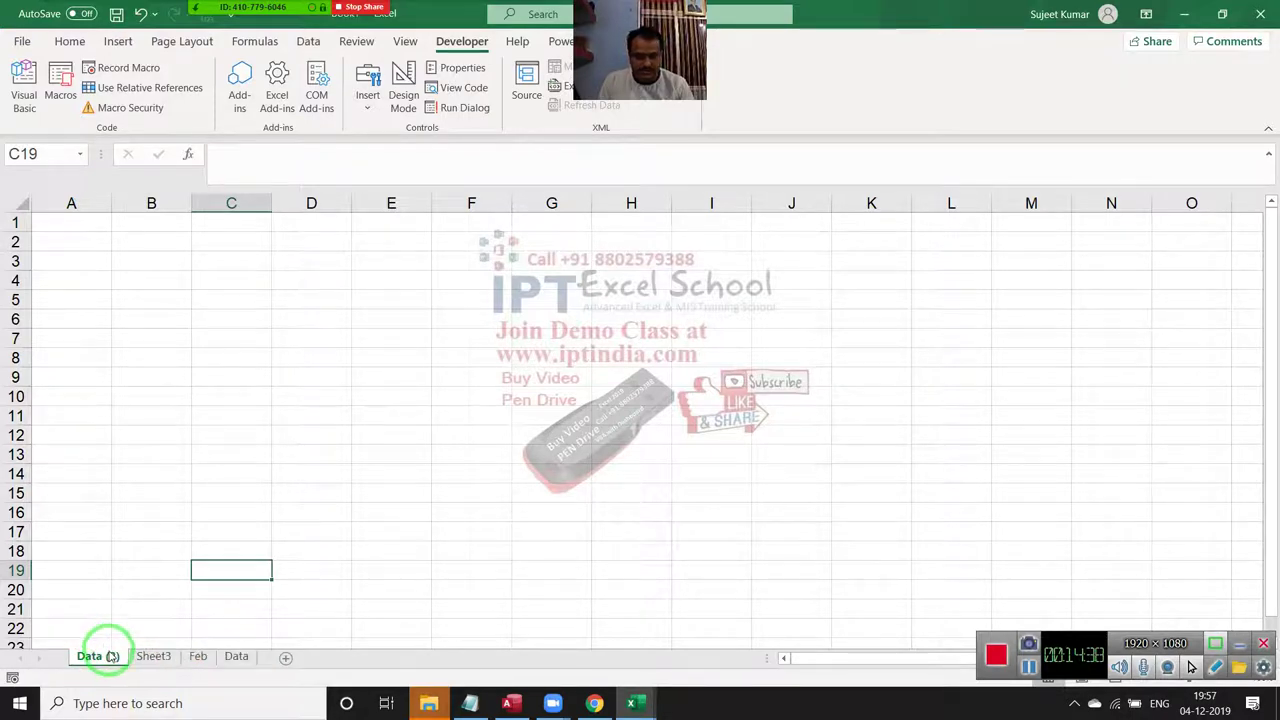
right_click(111, 663)
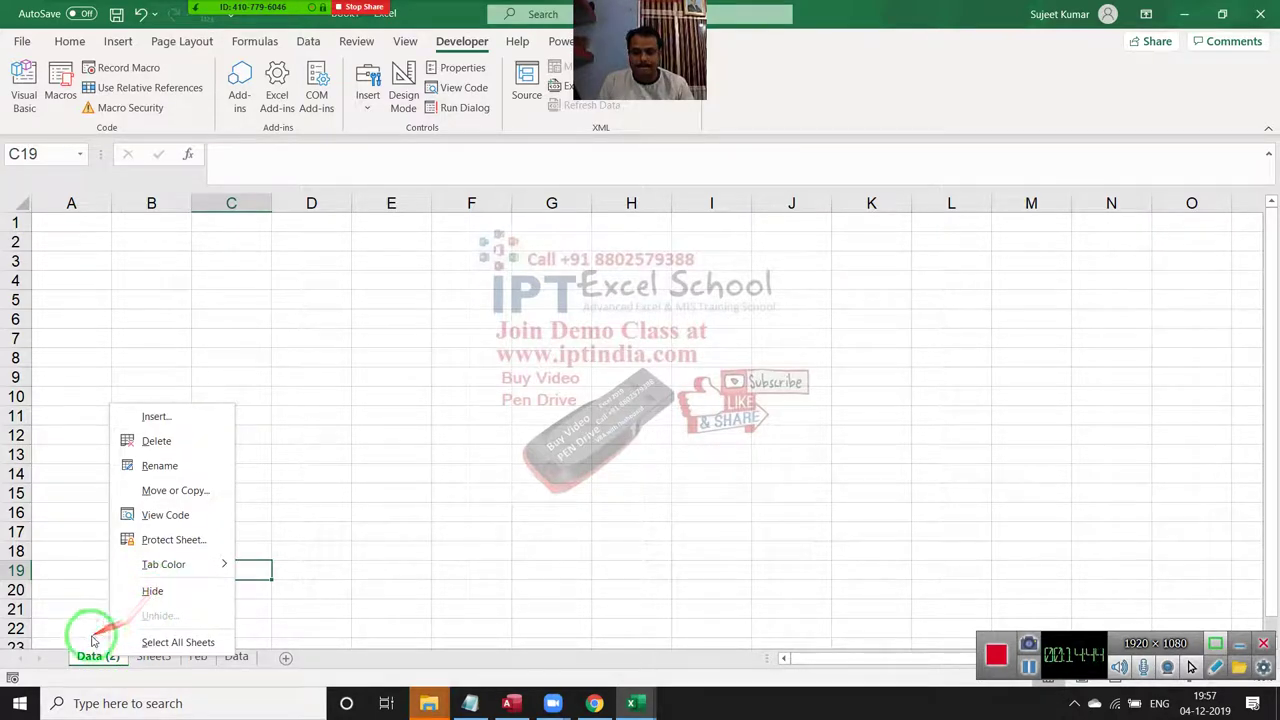
left_click(155, 490)
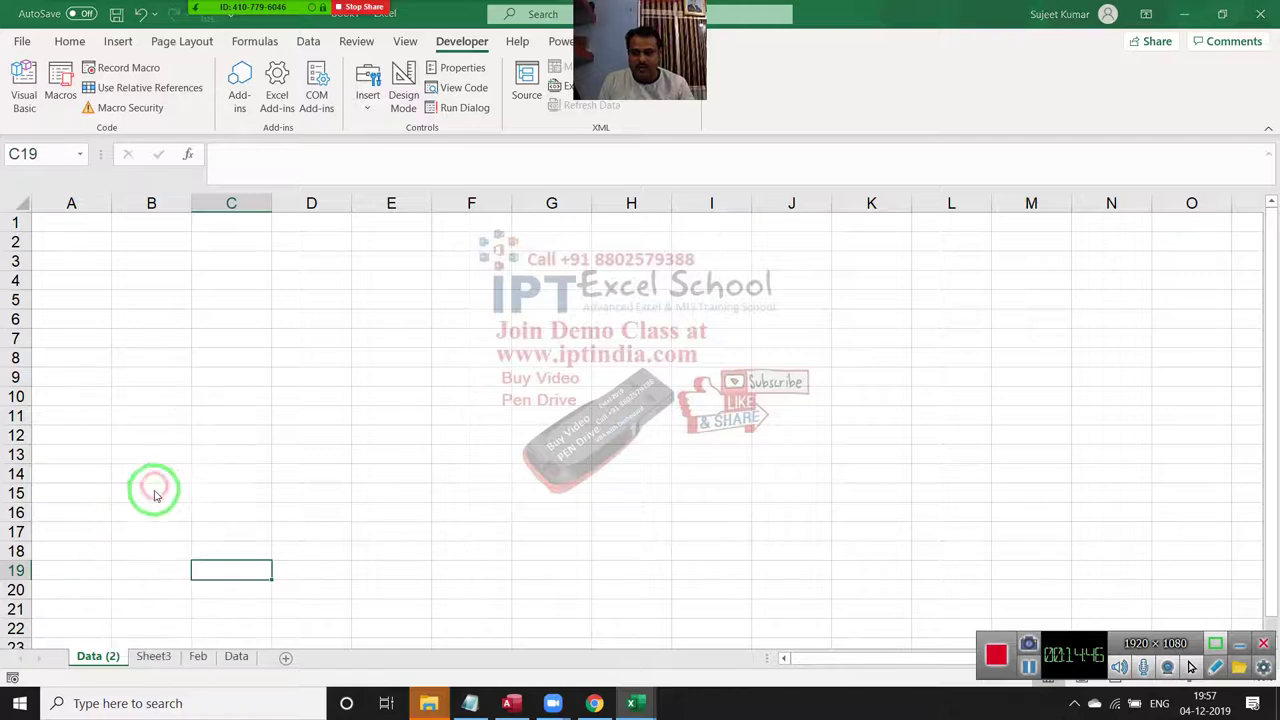
key("Escape")
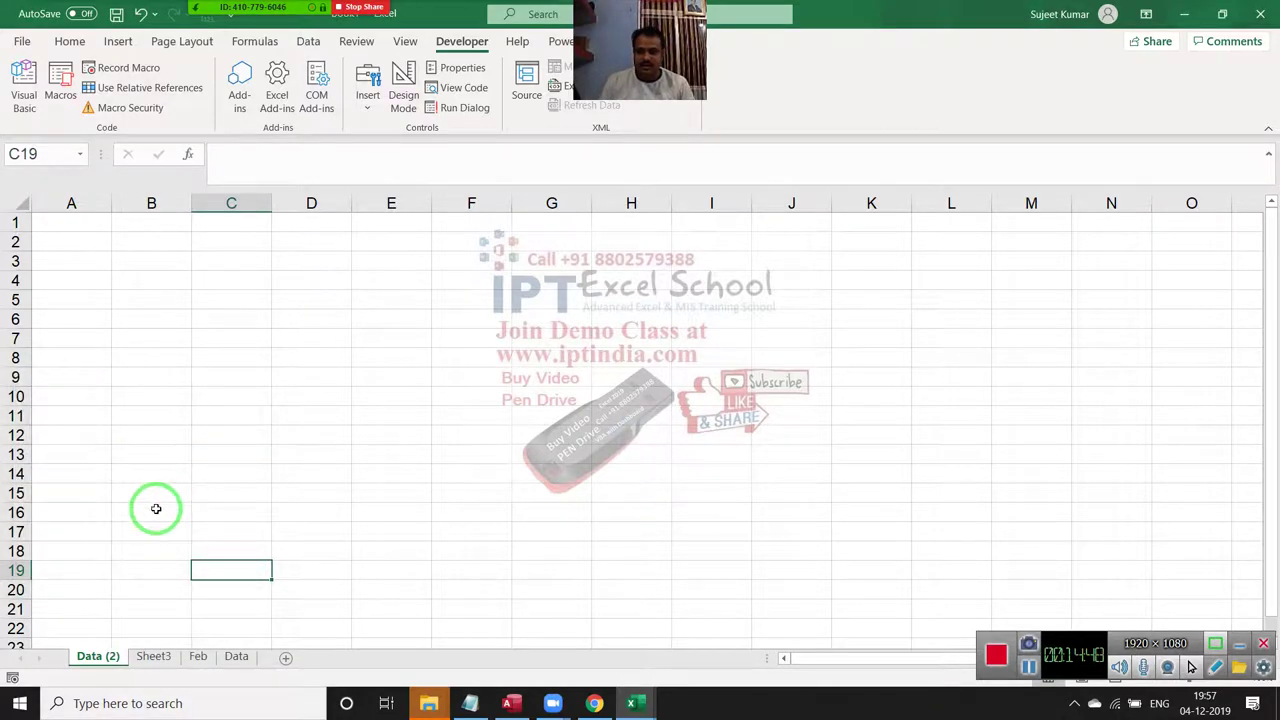
key("alt+F11")
Change the SHEET4 line from Move to a Sheet4.Copy statement.
type("SHE")
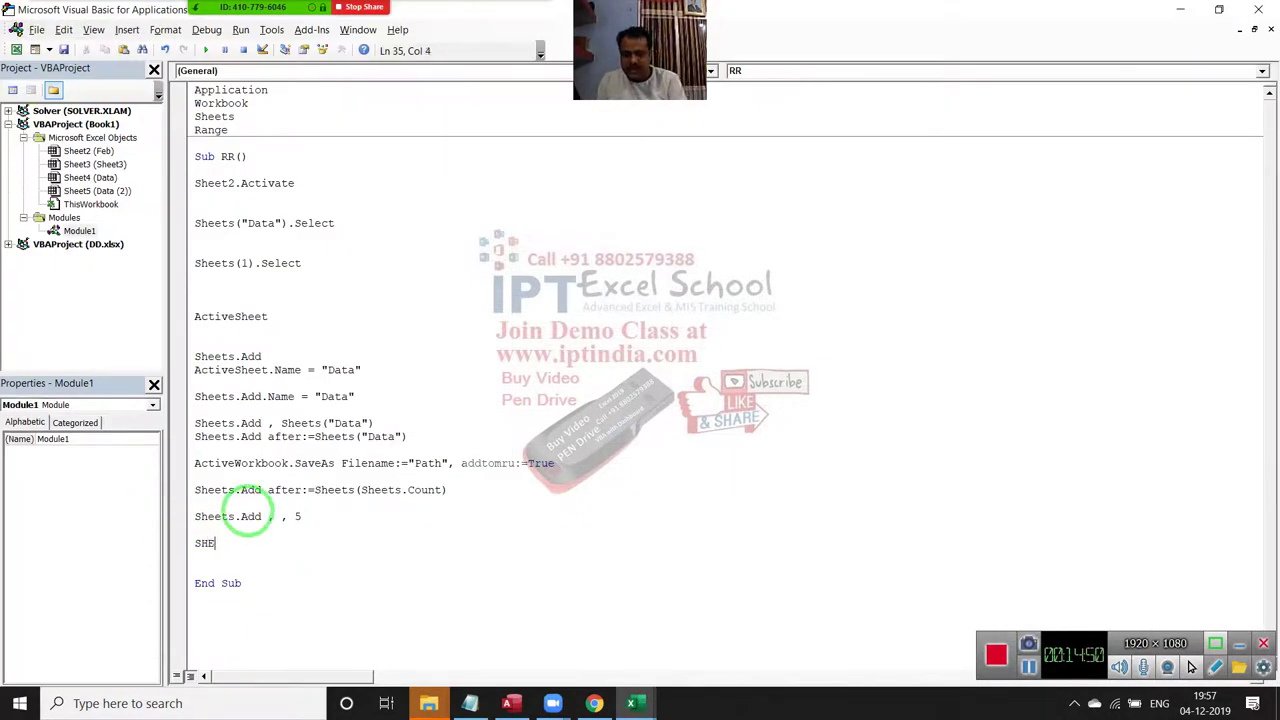
type("ET")
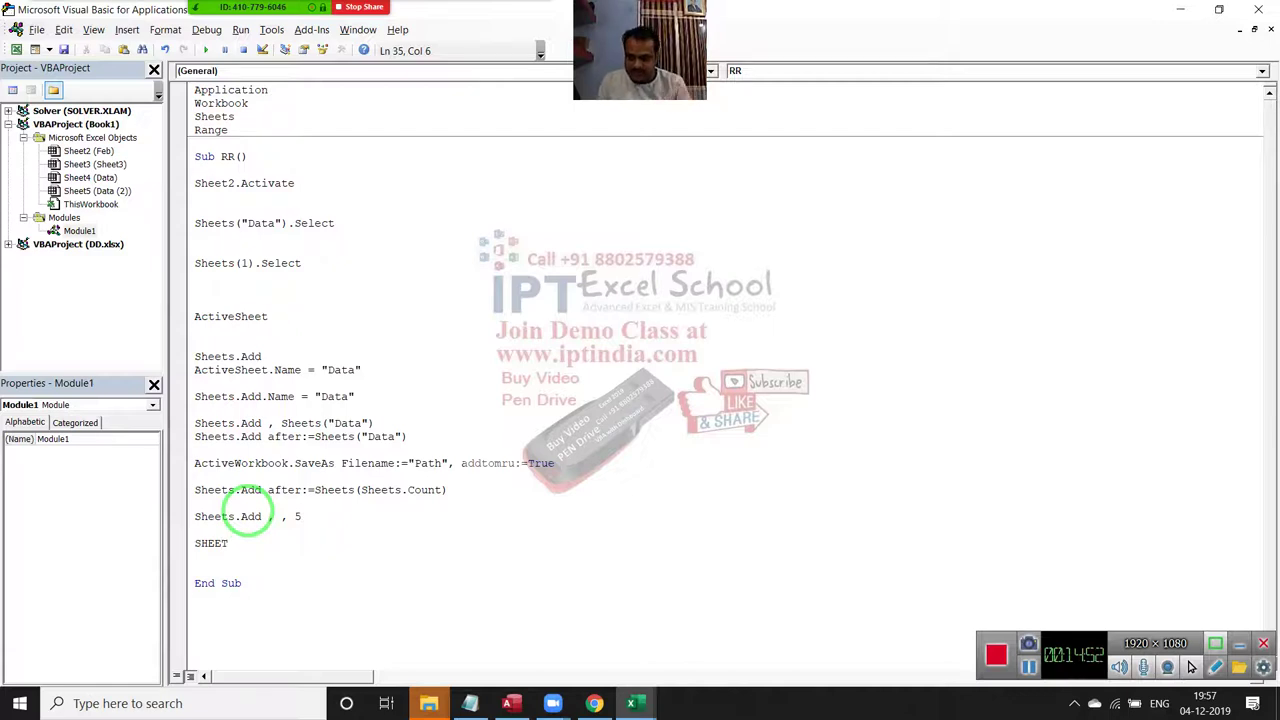
type("4")
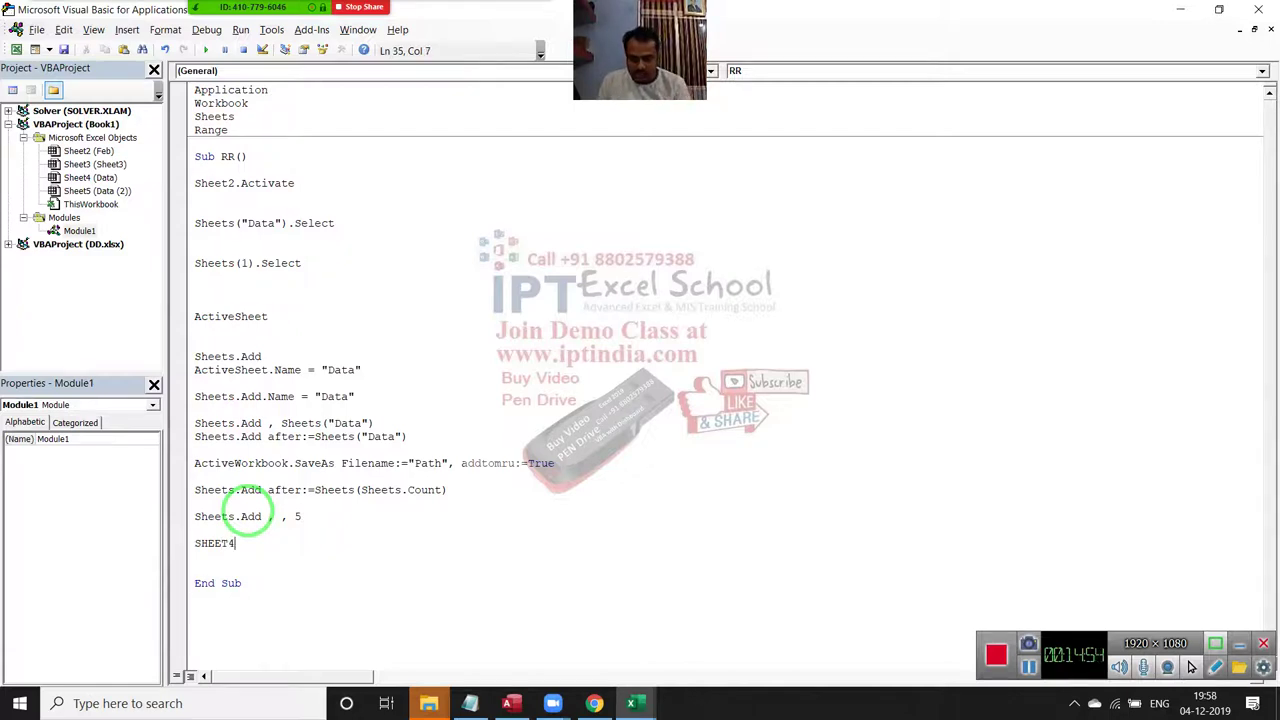
type(".MOV")
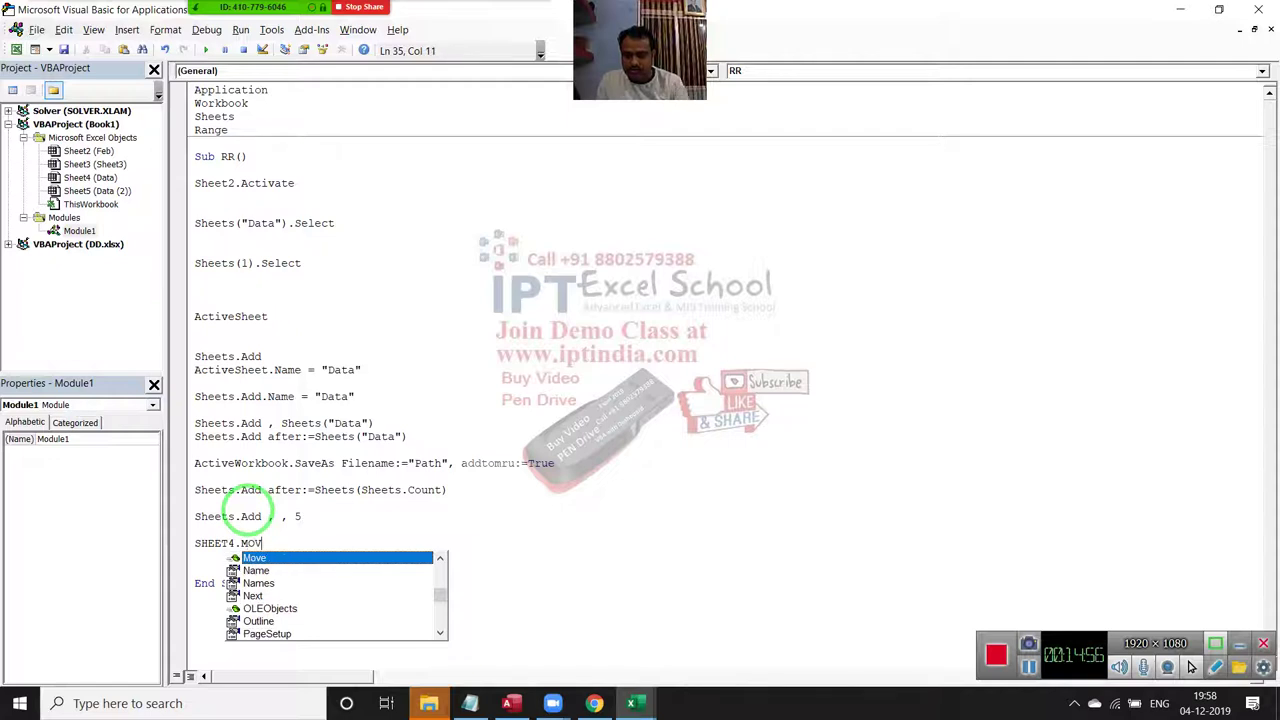
key("BackSpace")
key("BackSpace")
key("BackSpace")
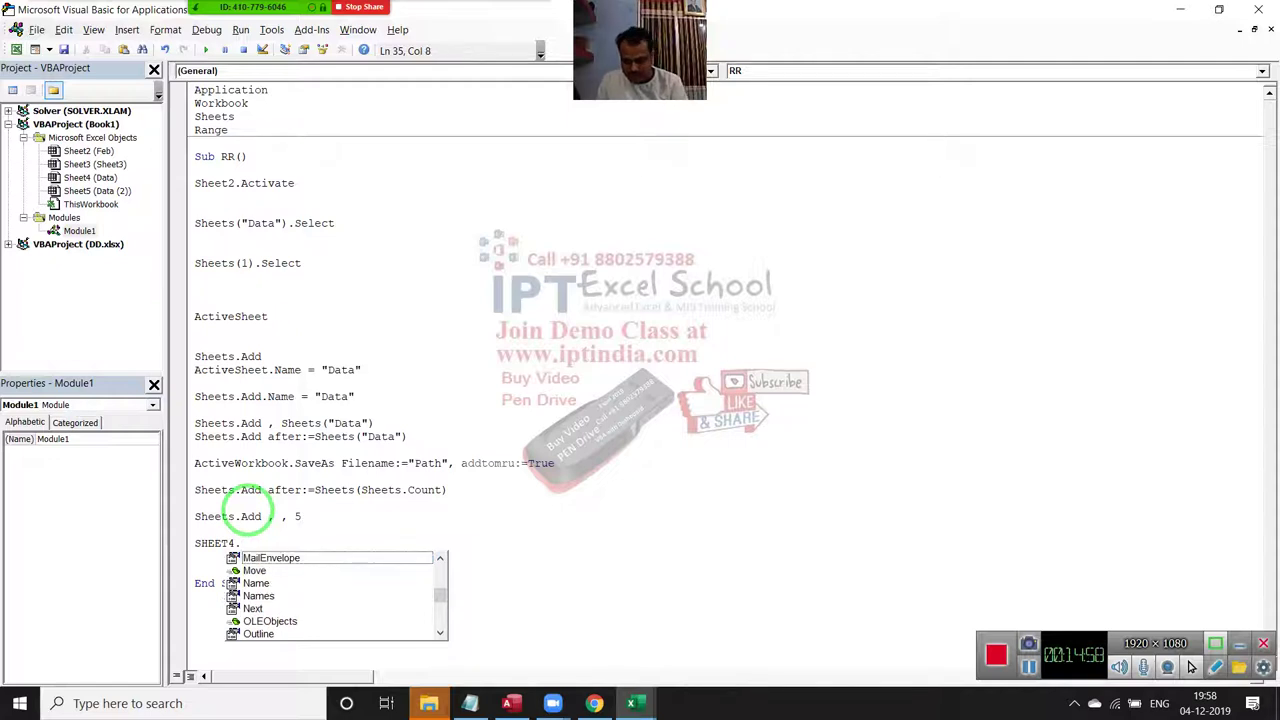
type("COPY")
key("Tab")
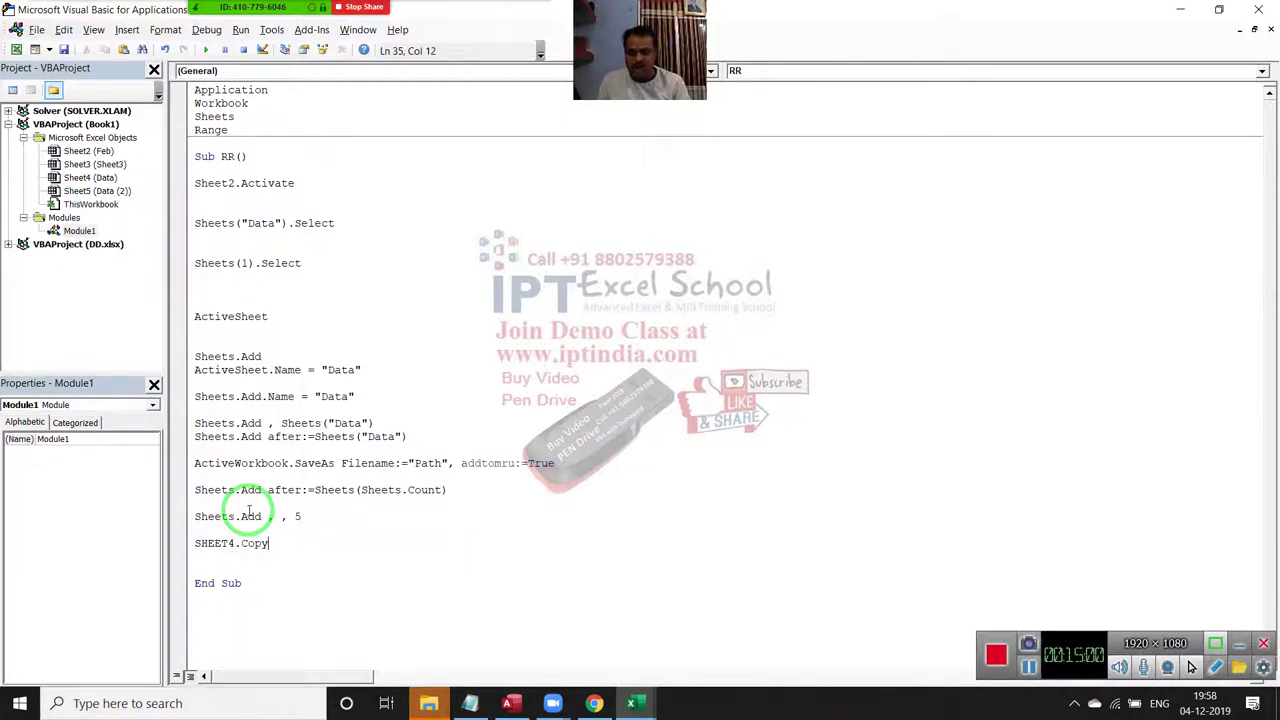
key("Return")
Set the Data sheet's Move or Copy options to Create a copy in (new book), then close them.
key("alt+F11")
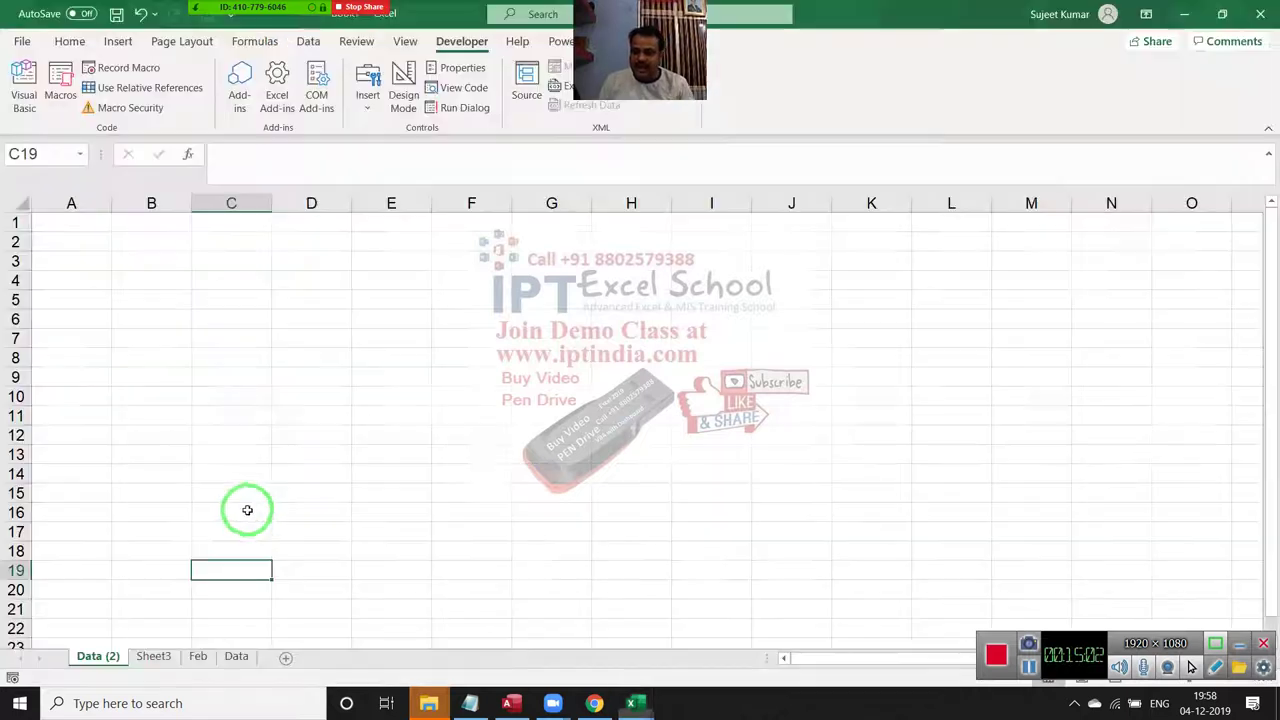
right_click(124, 655)
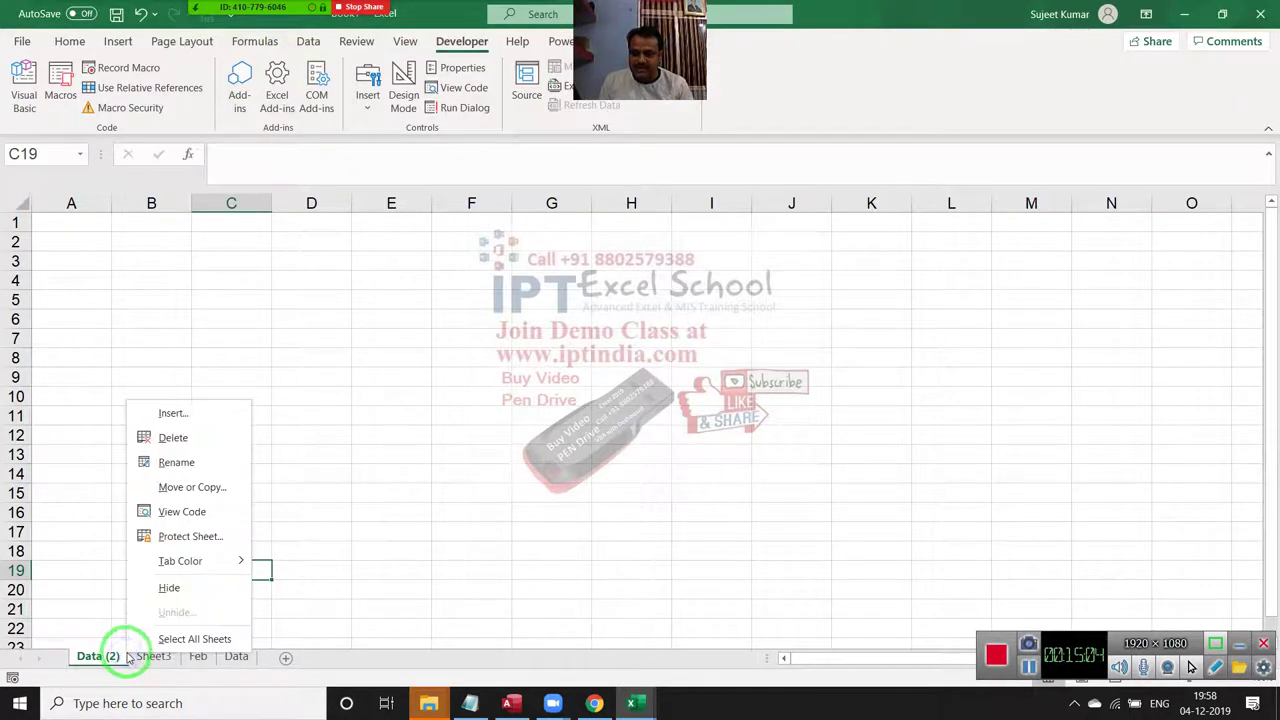
right_click(236, 656)
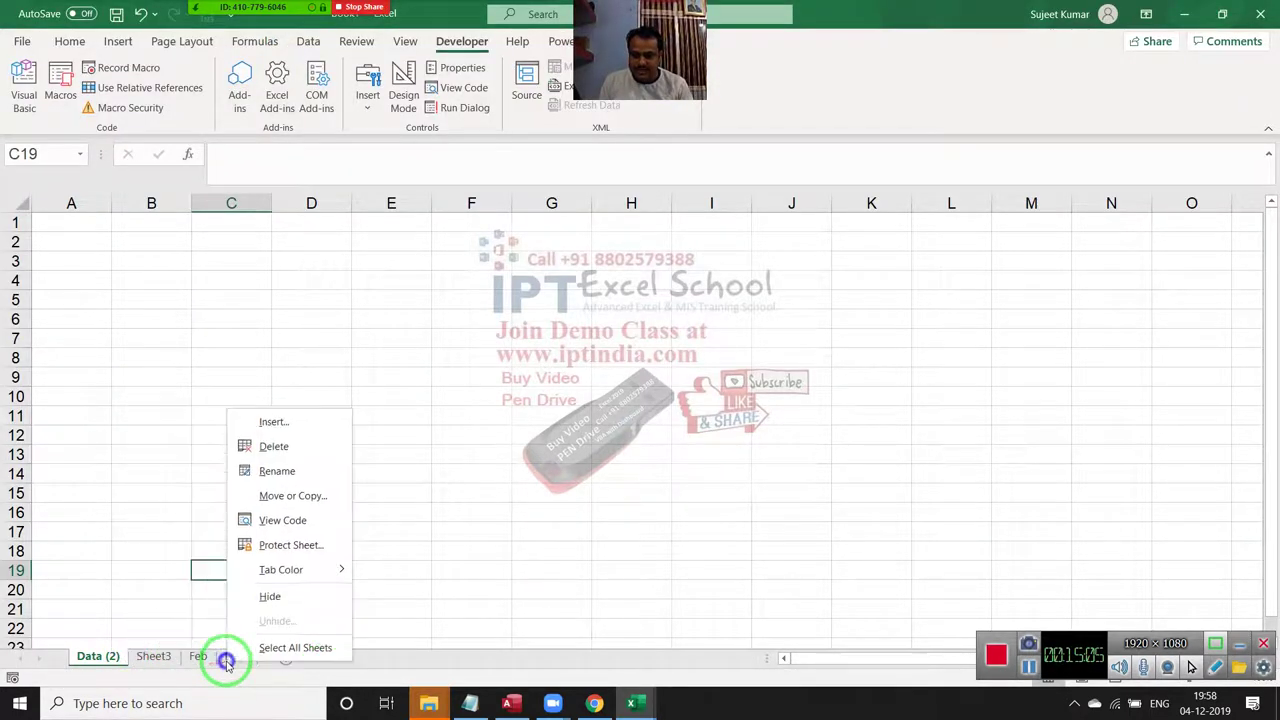
left_click(290, 496)
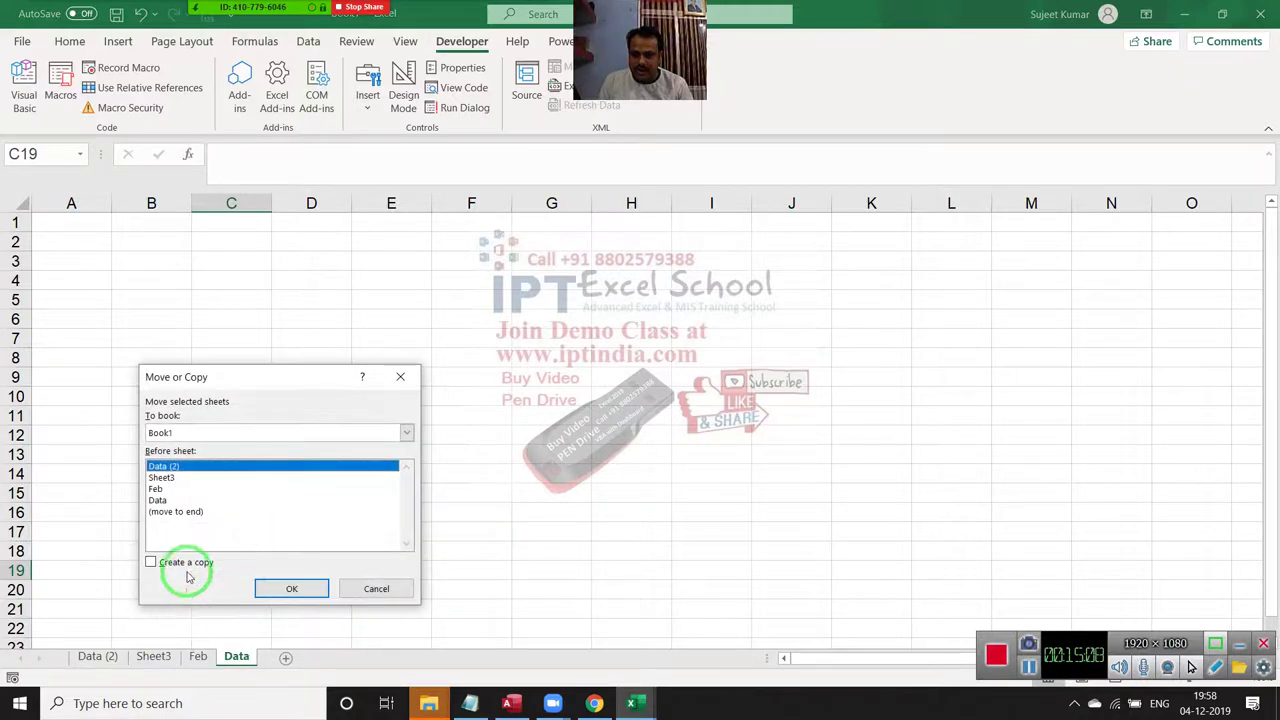
left_click(176, 562)
left_click(213, 434)
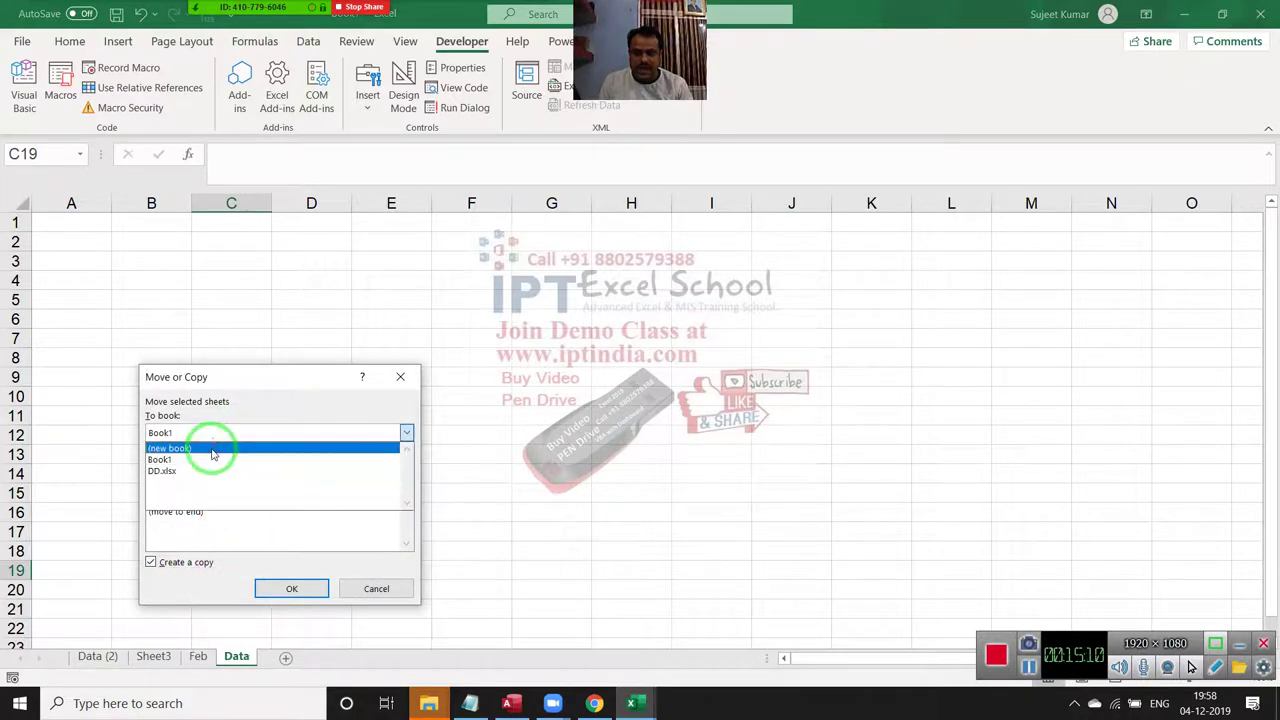
left_click(214, 448)
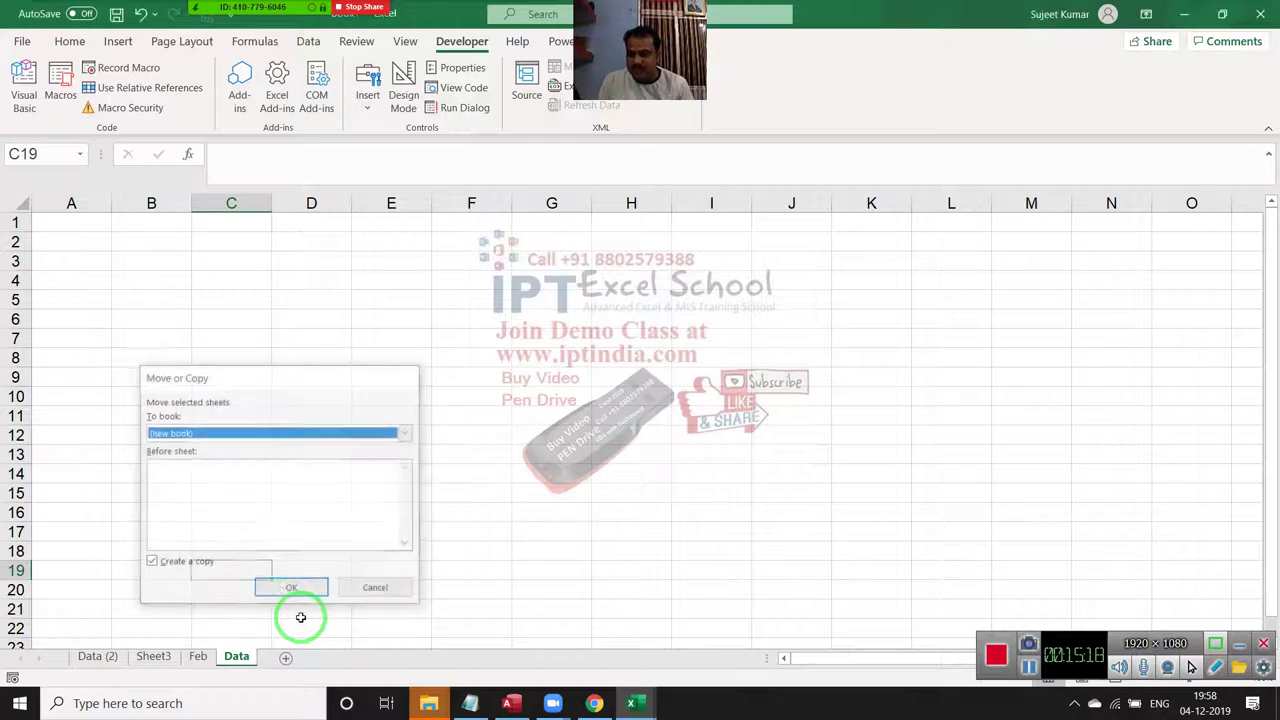
left_click(291, 589)
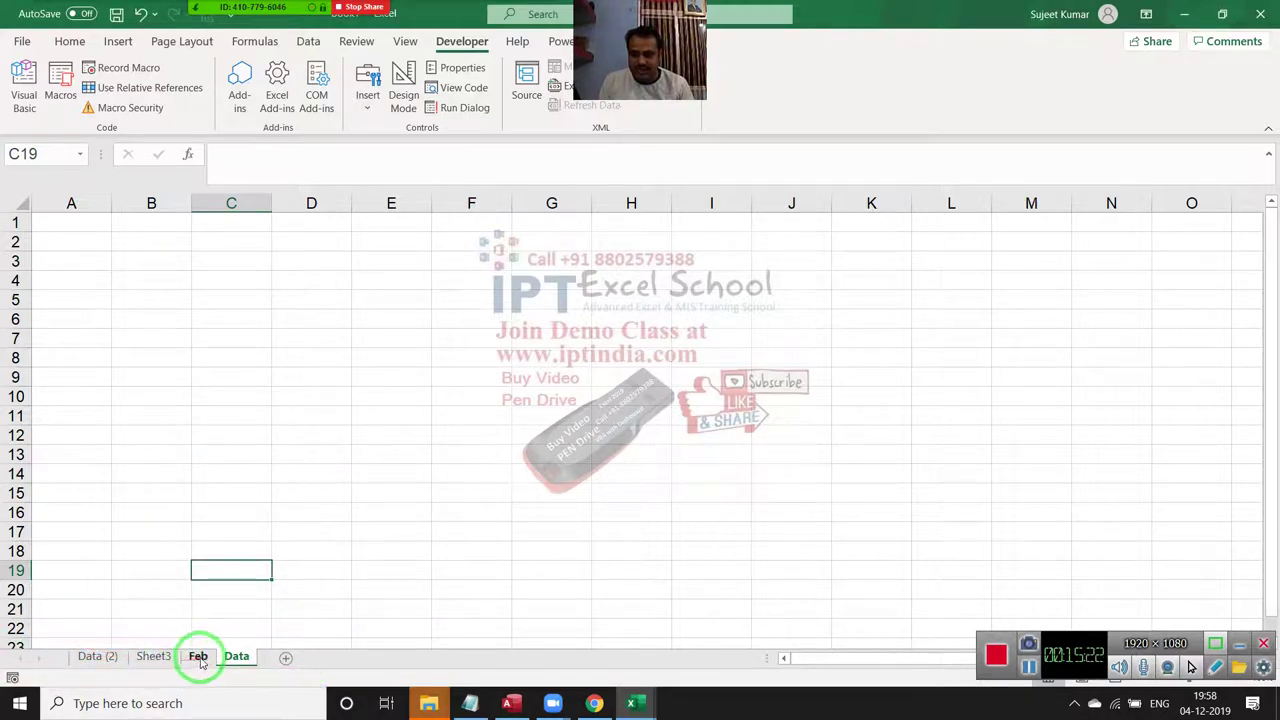
Append Sheets("sHEET3") as the Before argument of the Sheet4.Copy line.
key("alt+F11")
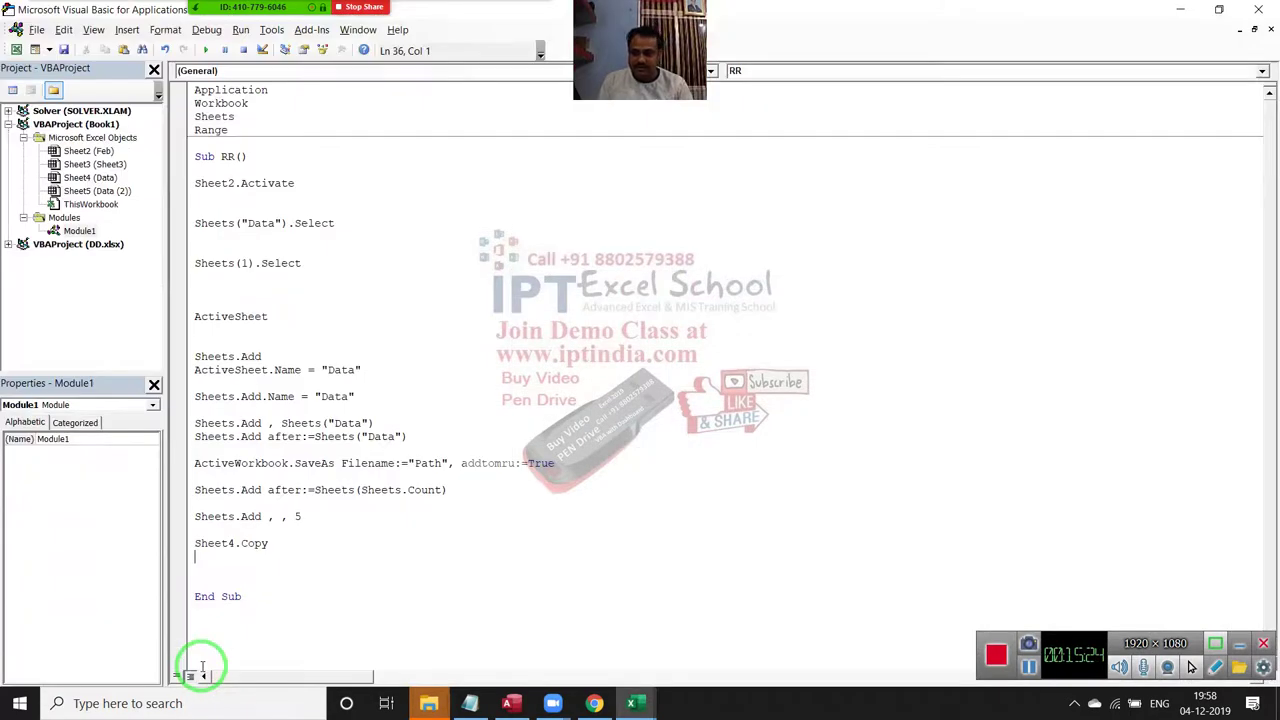
key("BackSpace")
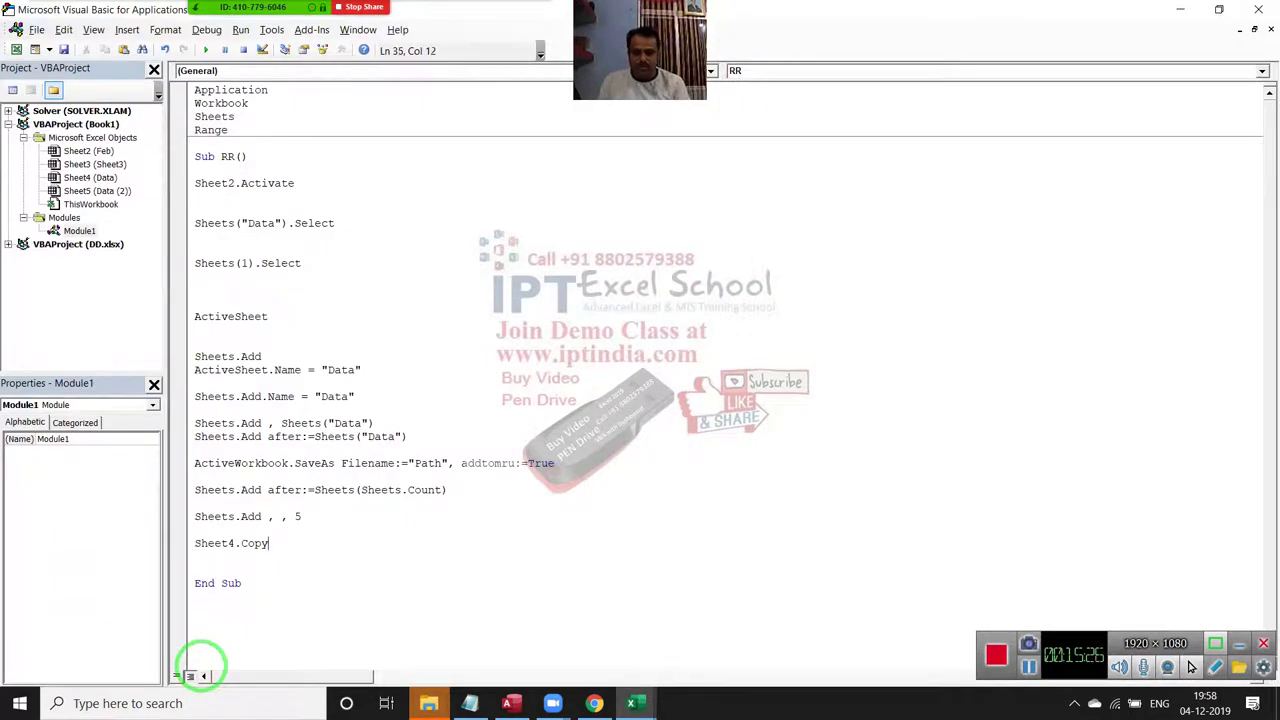
type(" SHE")
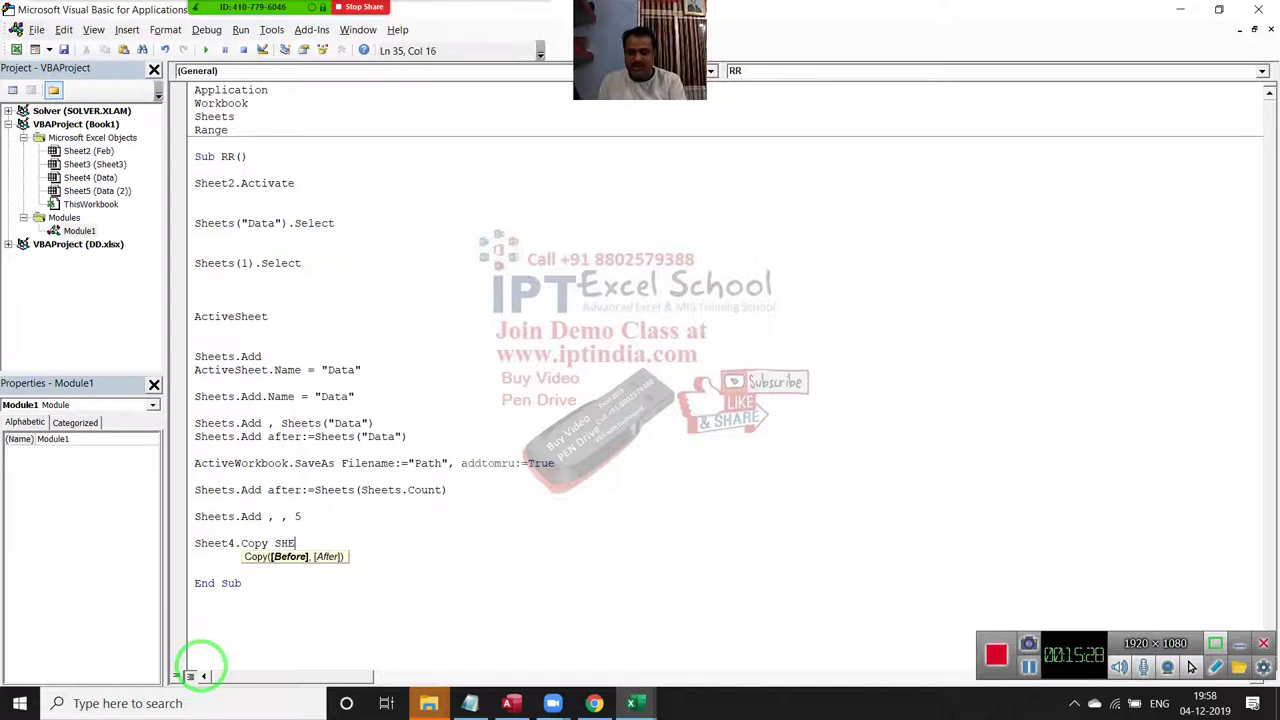
type("ETS(\"d")
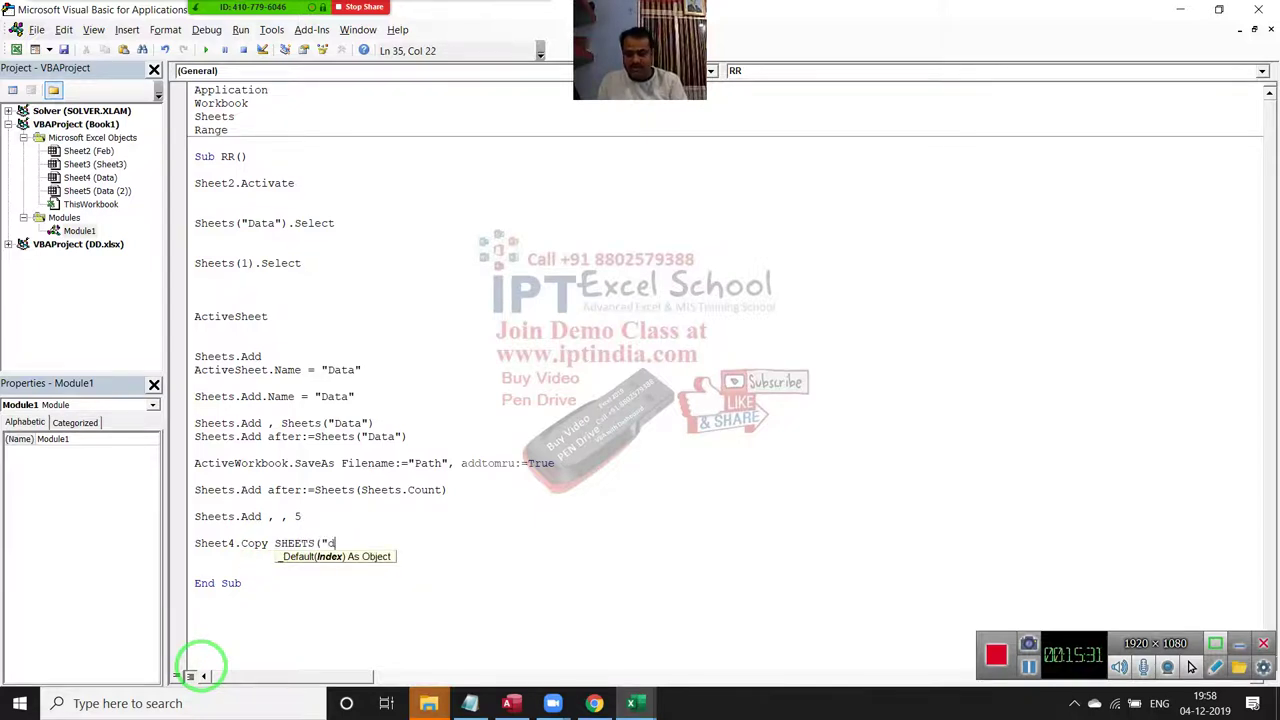
key("BackSpace")
type("s")
type("HEET3\"")
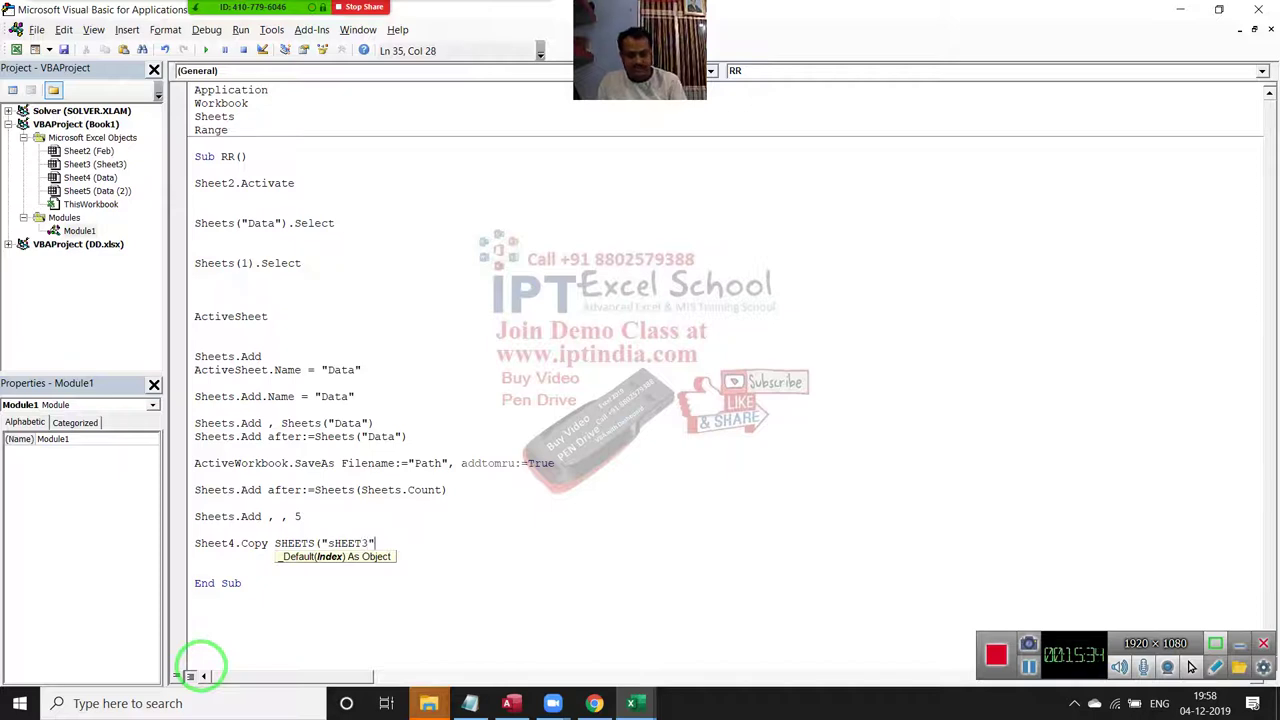
type(")")
key("Return")
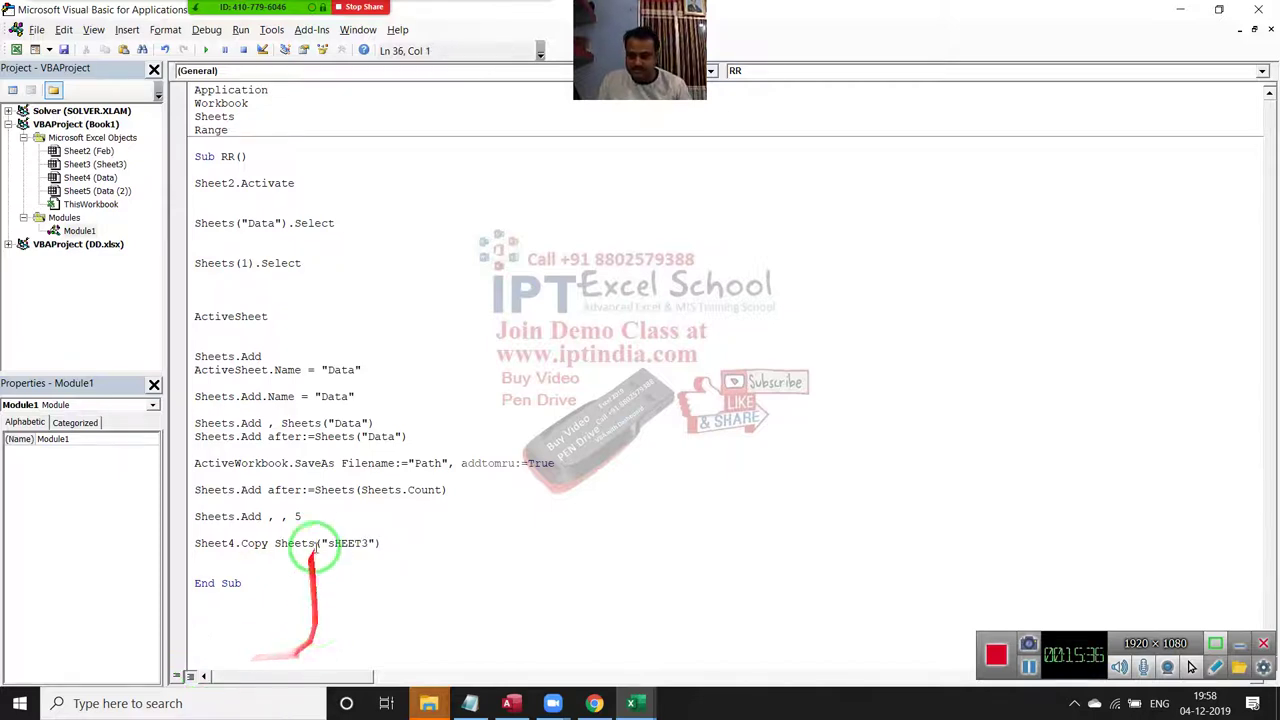
Correct the quoted sheet name's casing to "Sheet3".
double_click(343, 545)
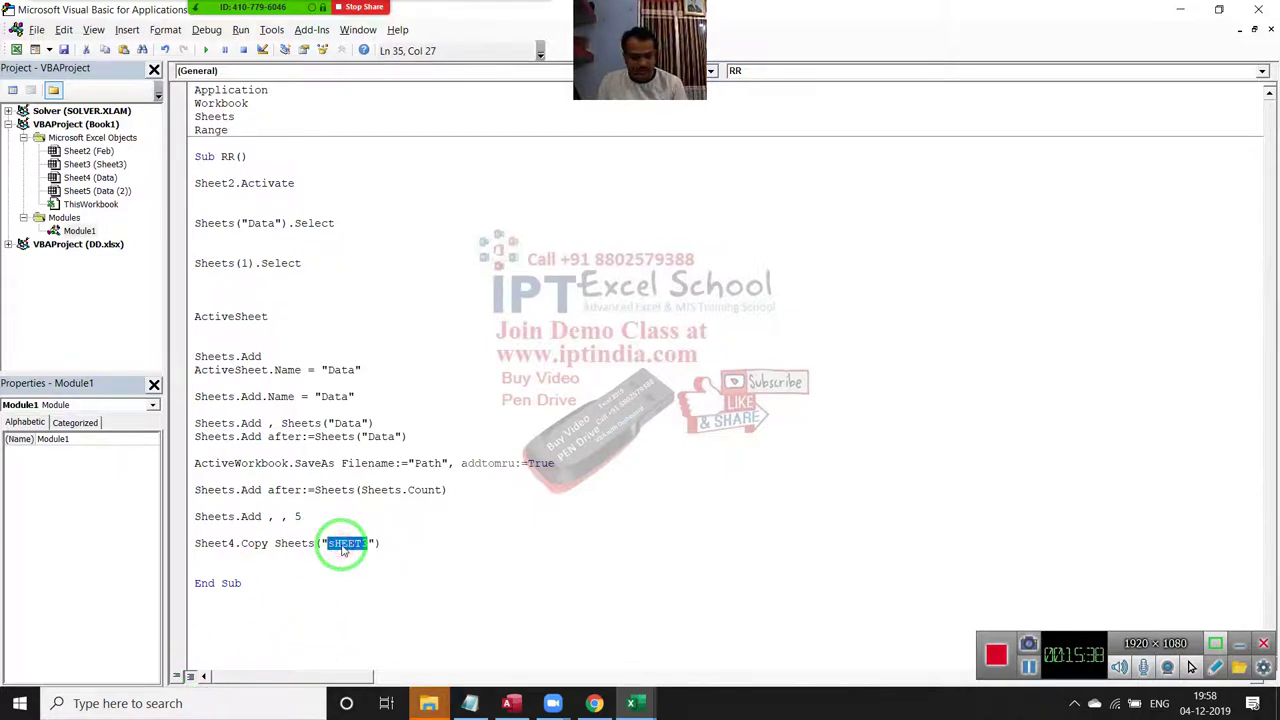
key("BackSpace")
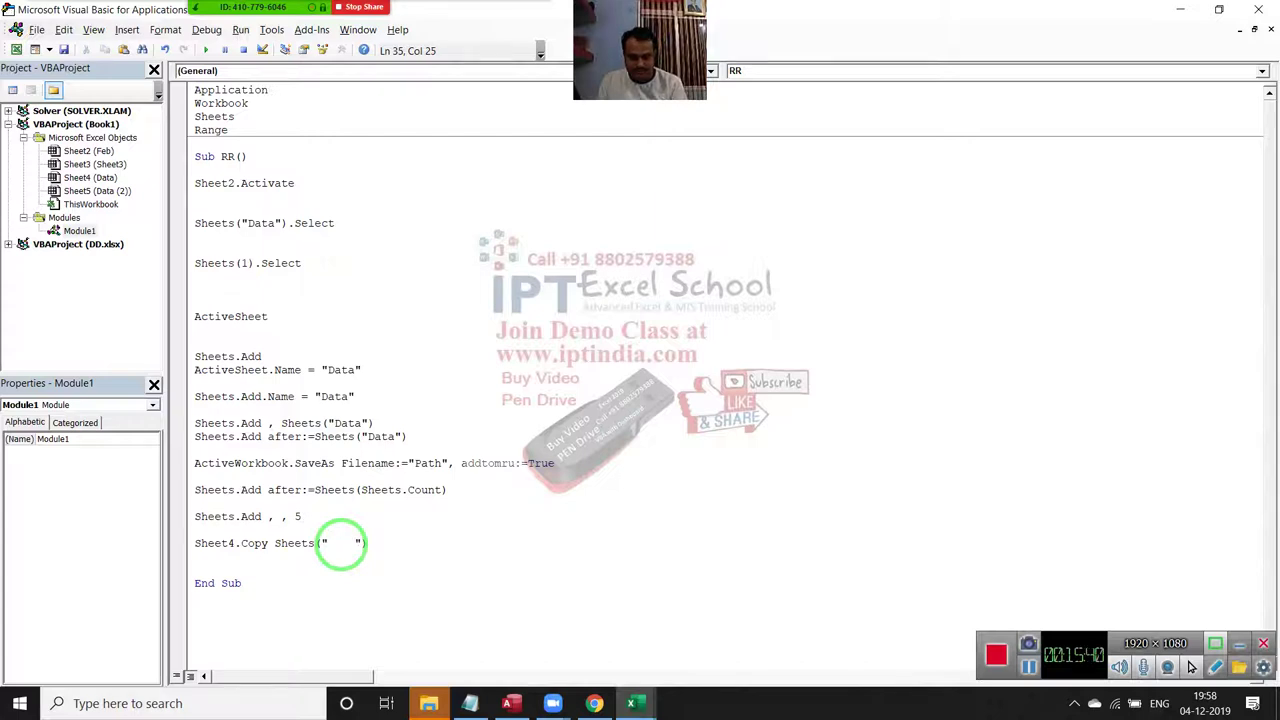
key("BackSpace")
key("BackSpace")
key("BackSpace")
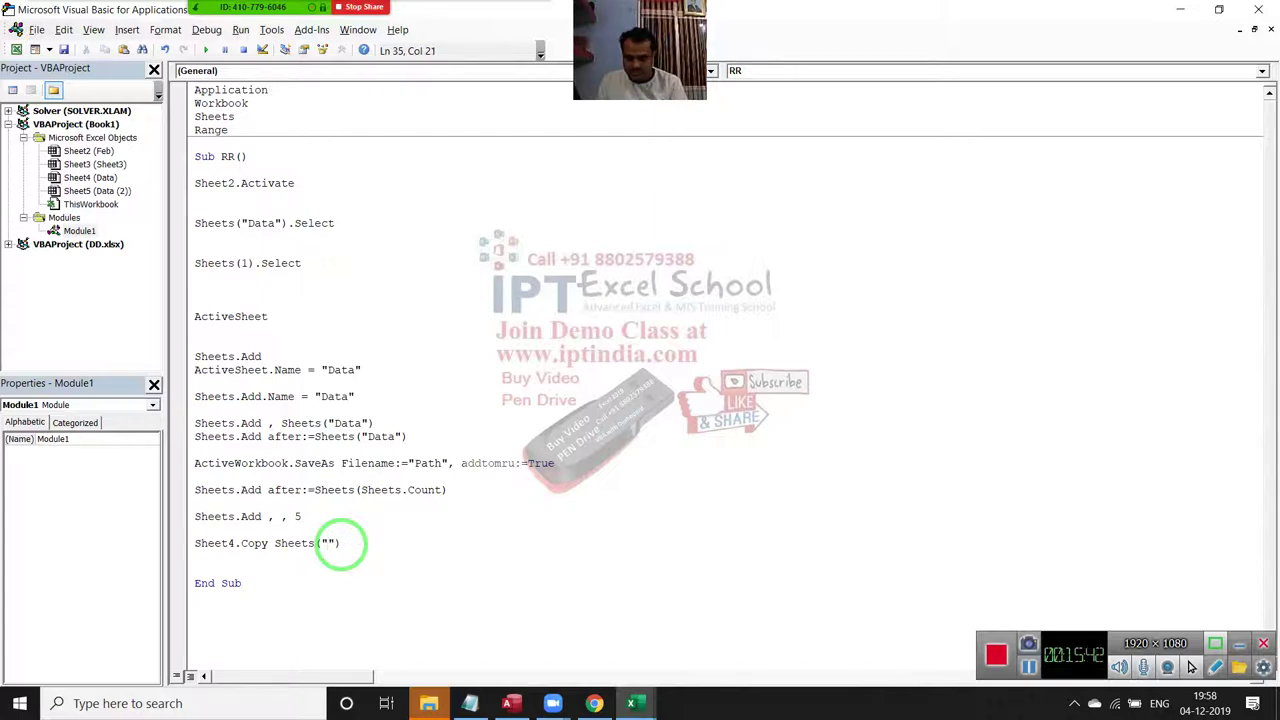
type("Sheet")
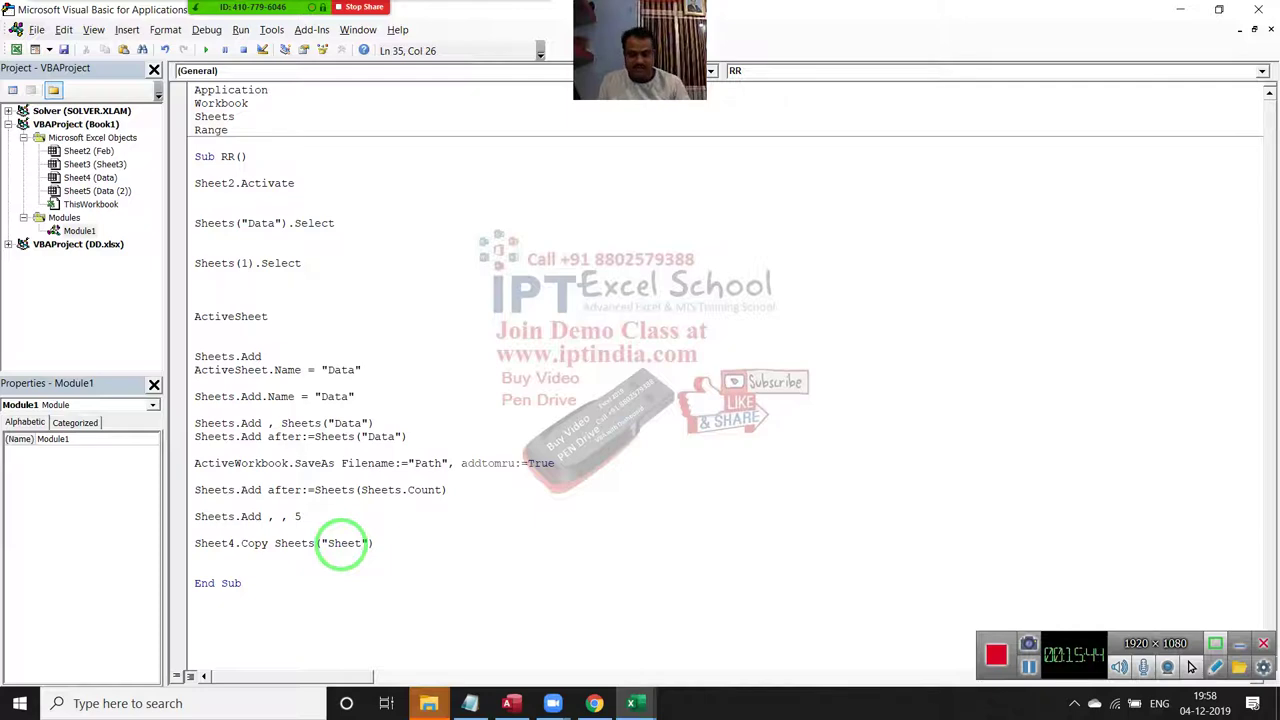
type("3")
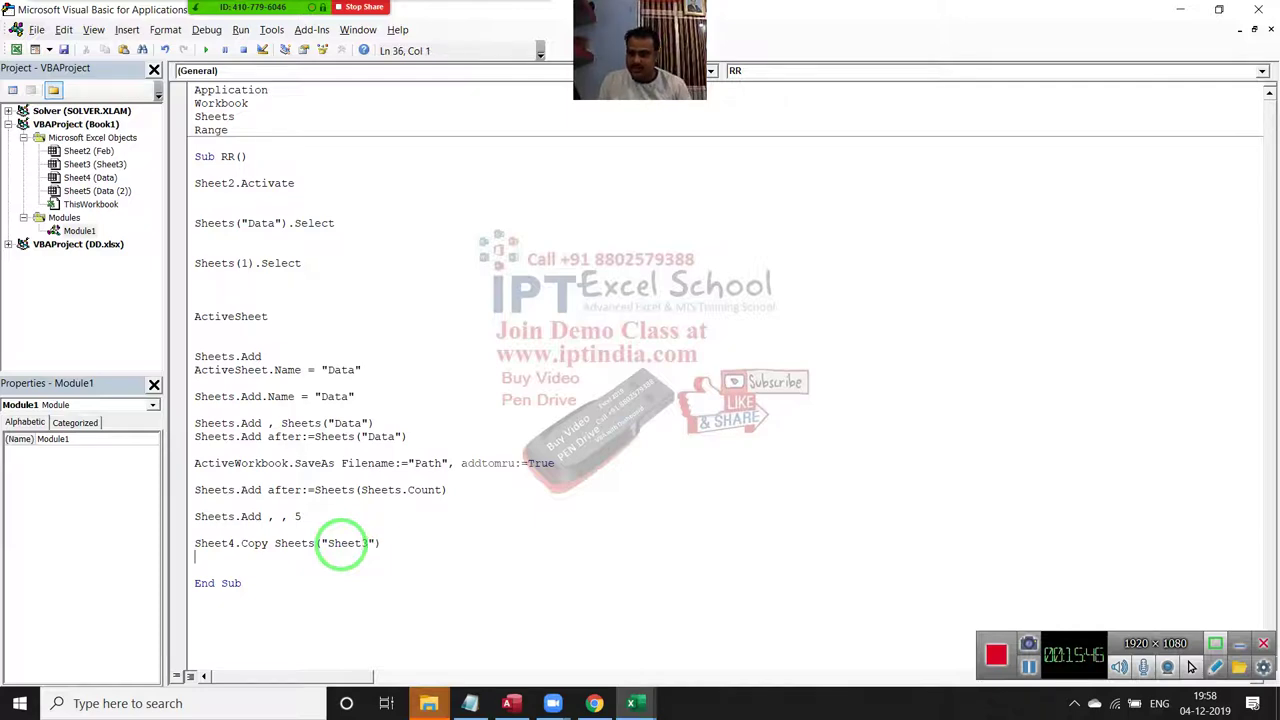
key("alt+F11")
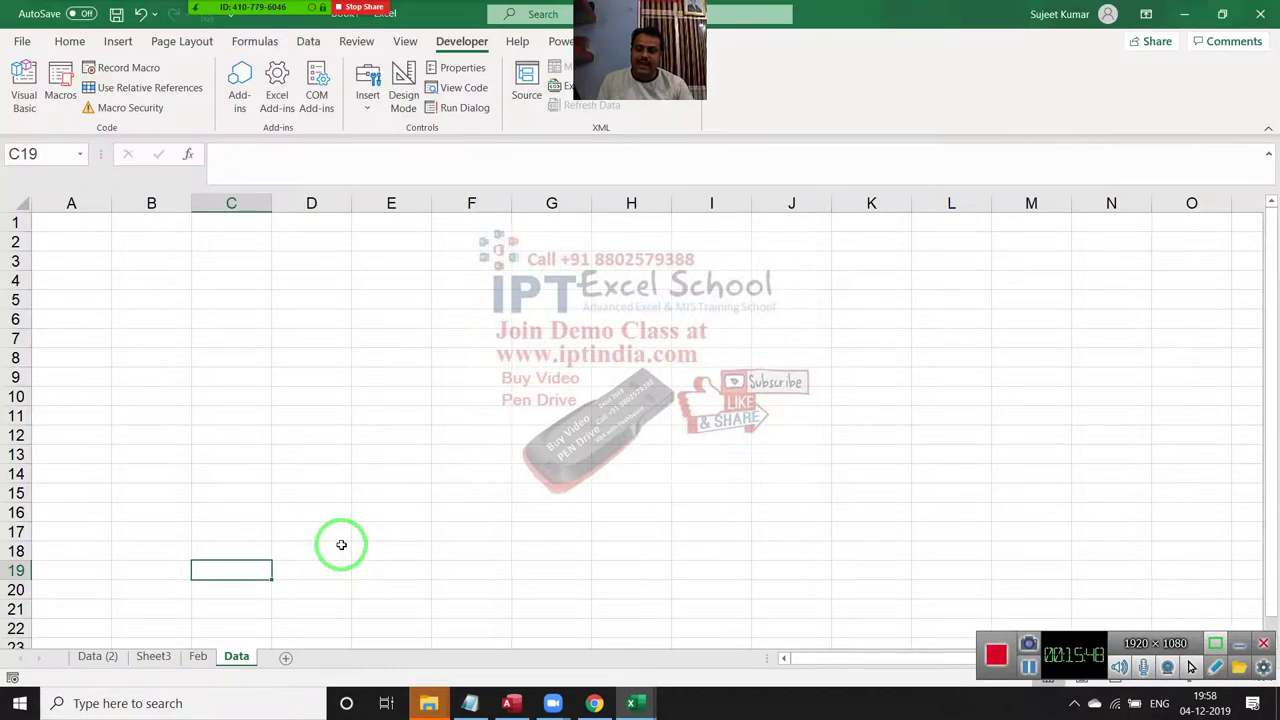
Try grouping Data (2) with Sheet3 and Feb, ending on the Data sheet alone.
left_click(108, 655)
left_click(160, 655, "ctrl")
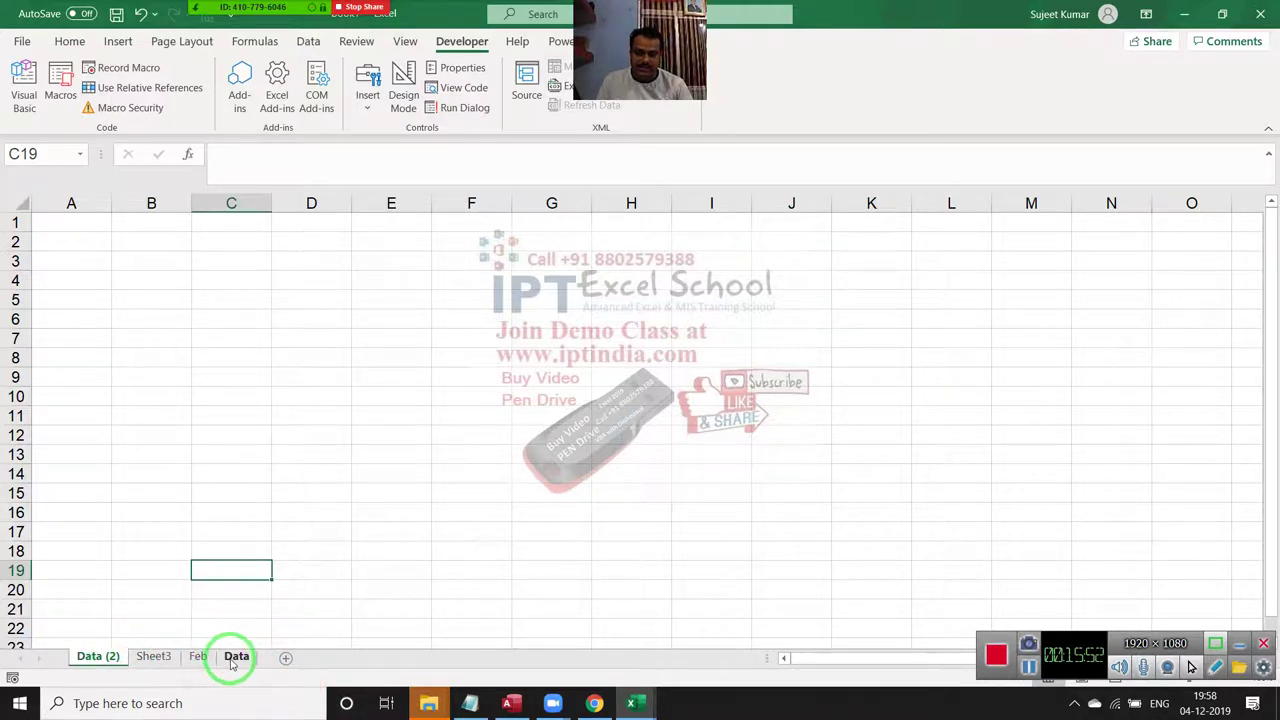
left_click(170, 655, "ctrl")
left_click(186, 657, "ctrl")
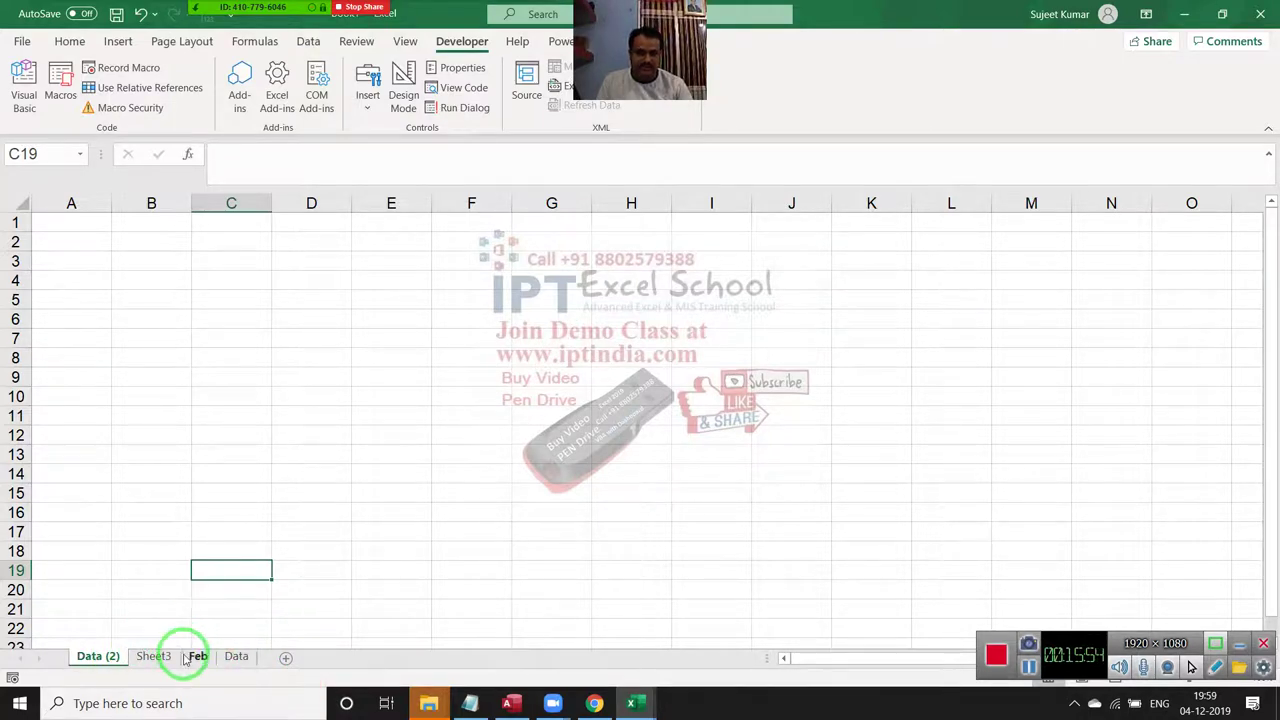
left_click(190, 657, "ctrl")
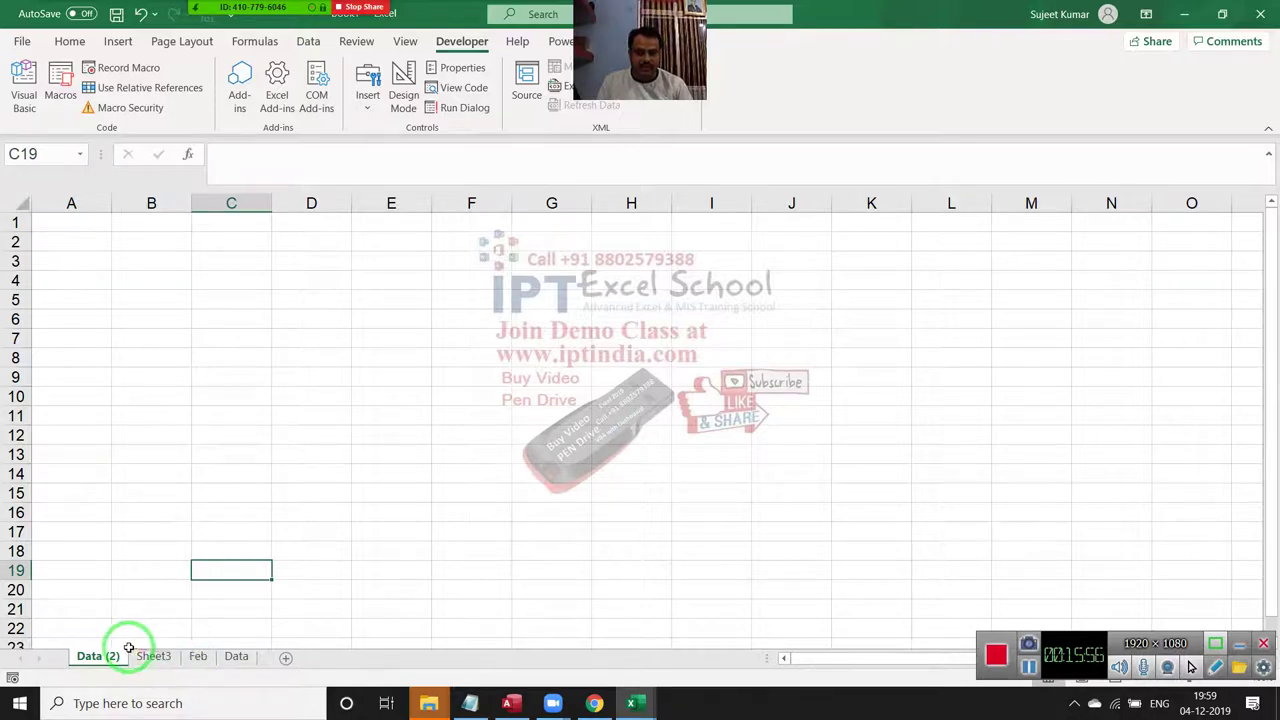
left_click(150, 656, "ctrl")
left_click(236, 656)
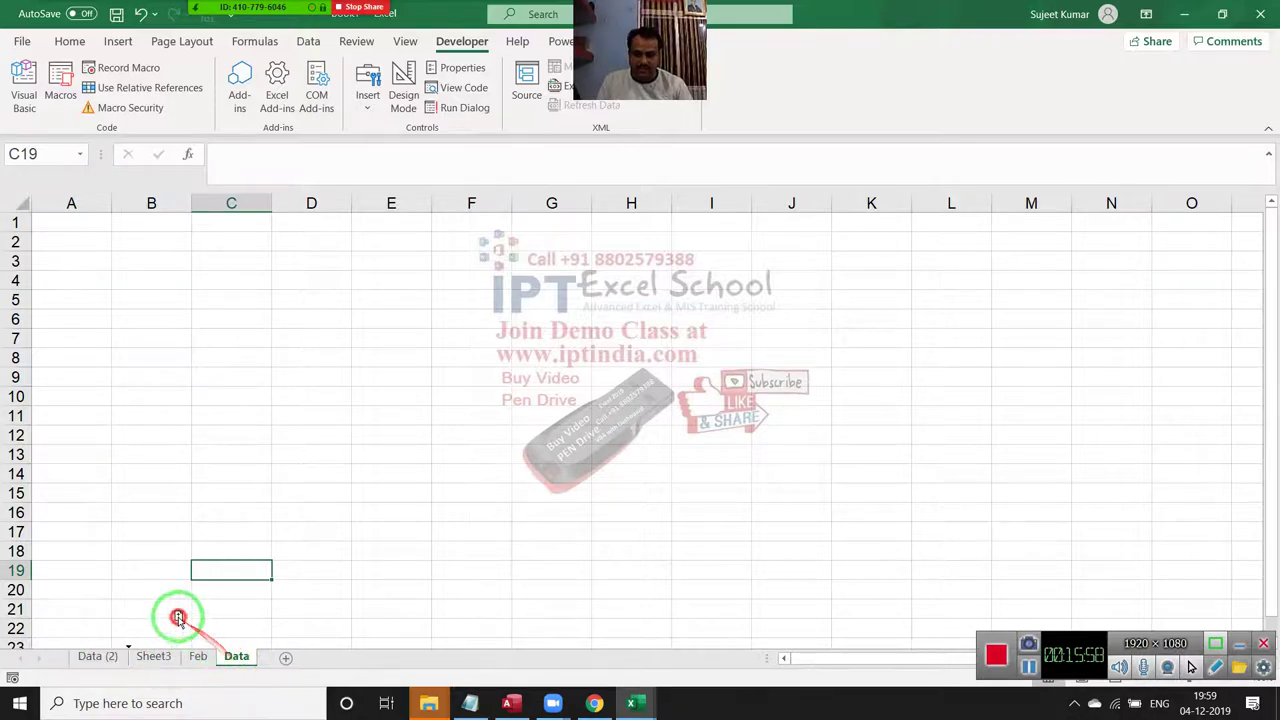
Copy the Data sheet as Data (3) after Data (2), then create a blank workbook.
left_click_drag(162, 633, 162, 633)
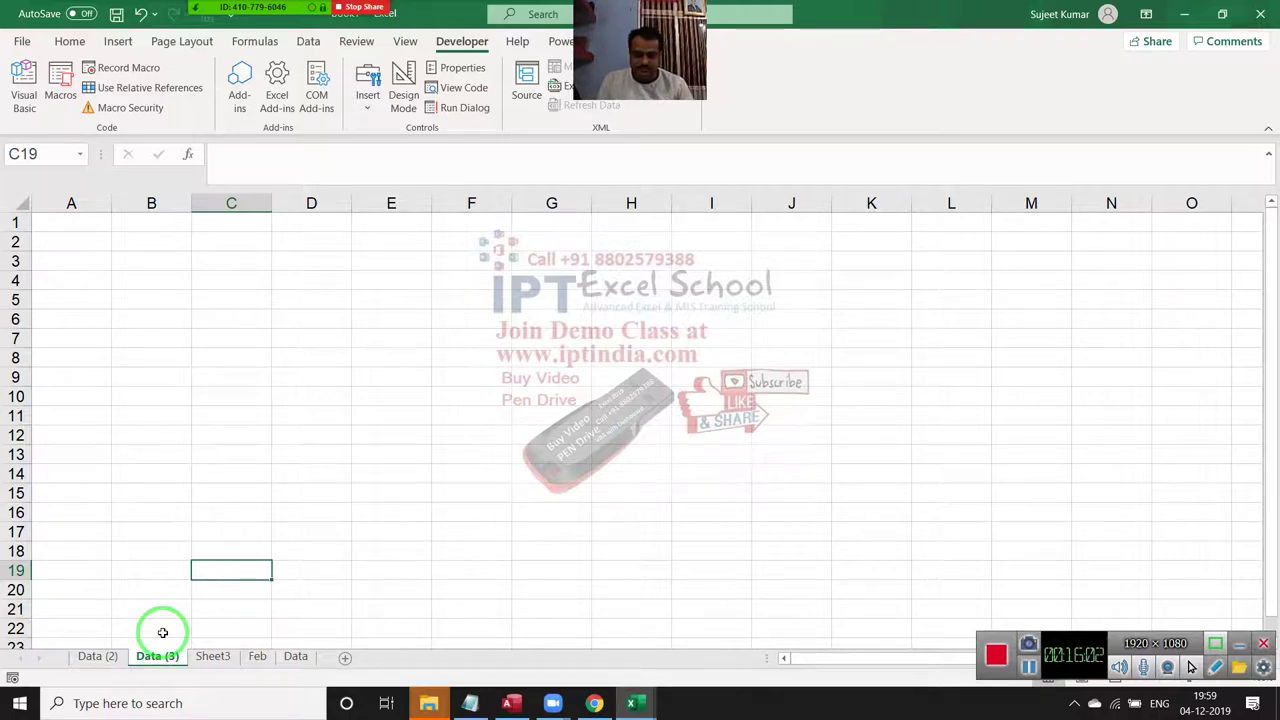
key("alt")
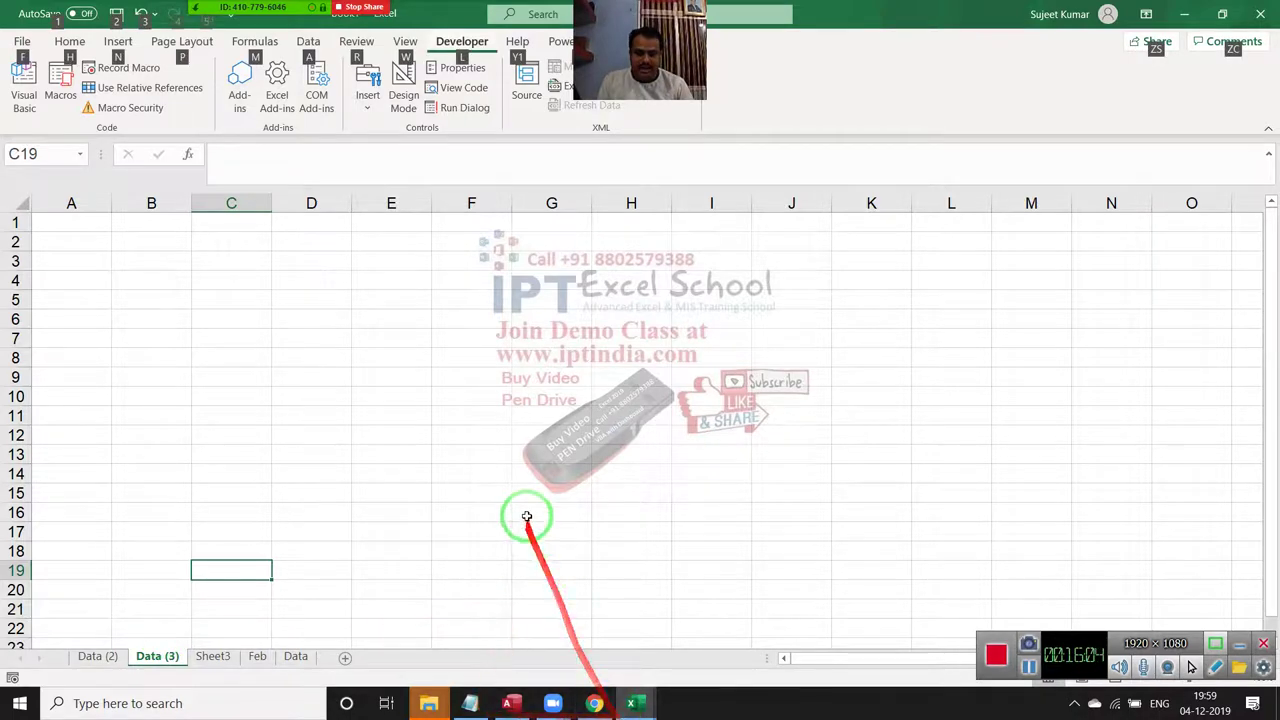
left_click(527, 517)
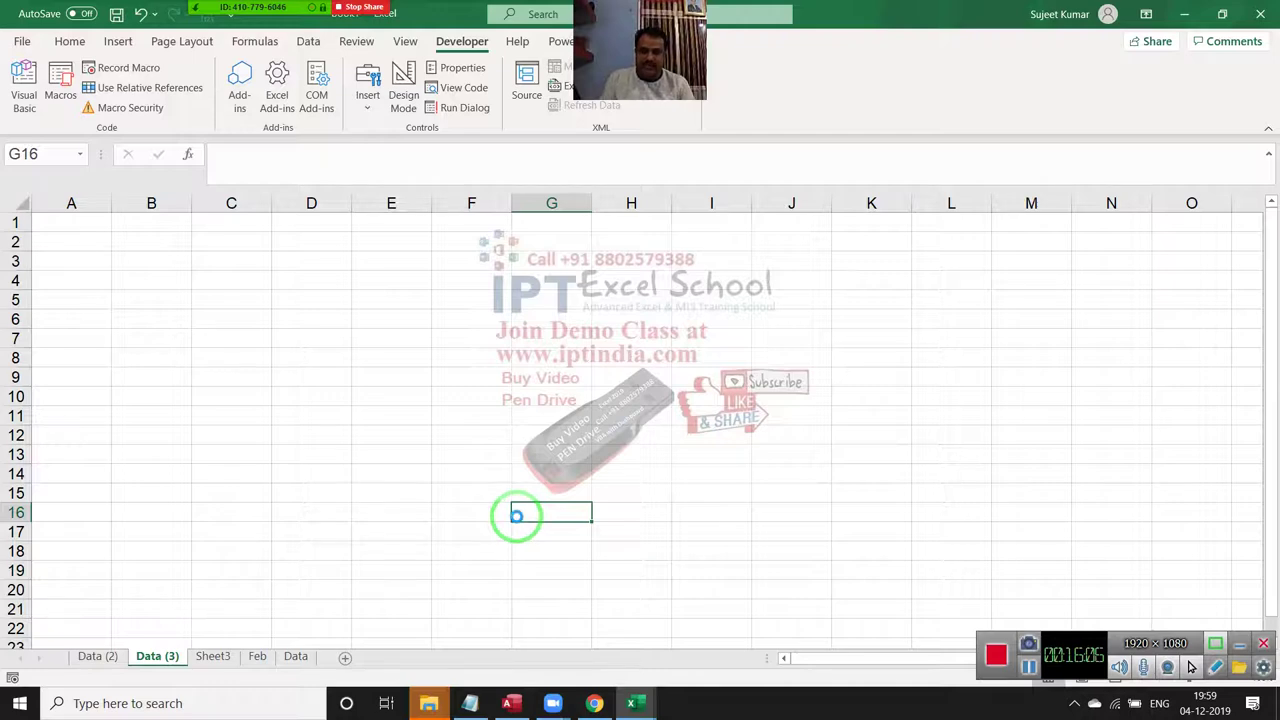
key("ctrl+n")
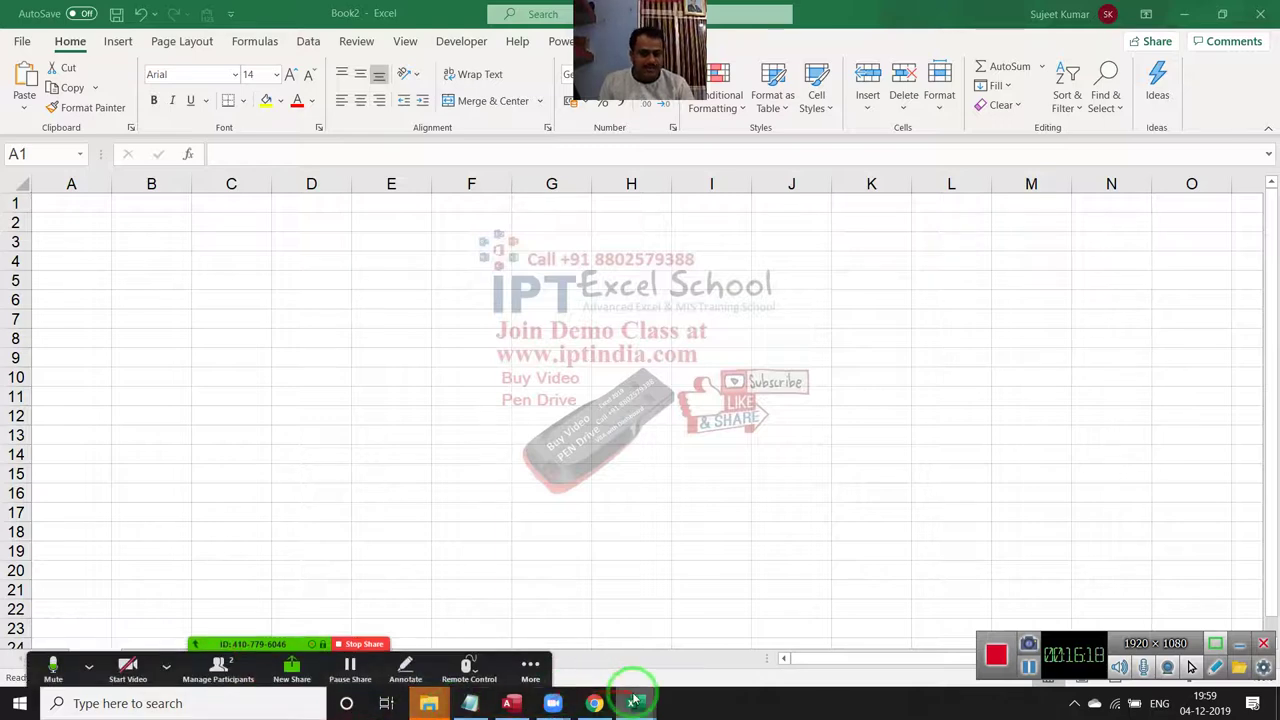
mouse_move(631, 703)
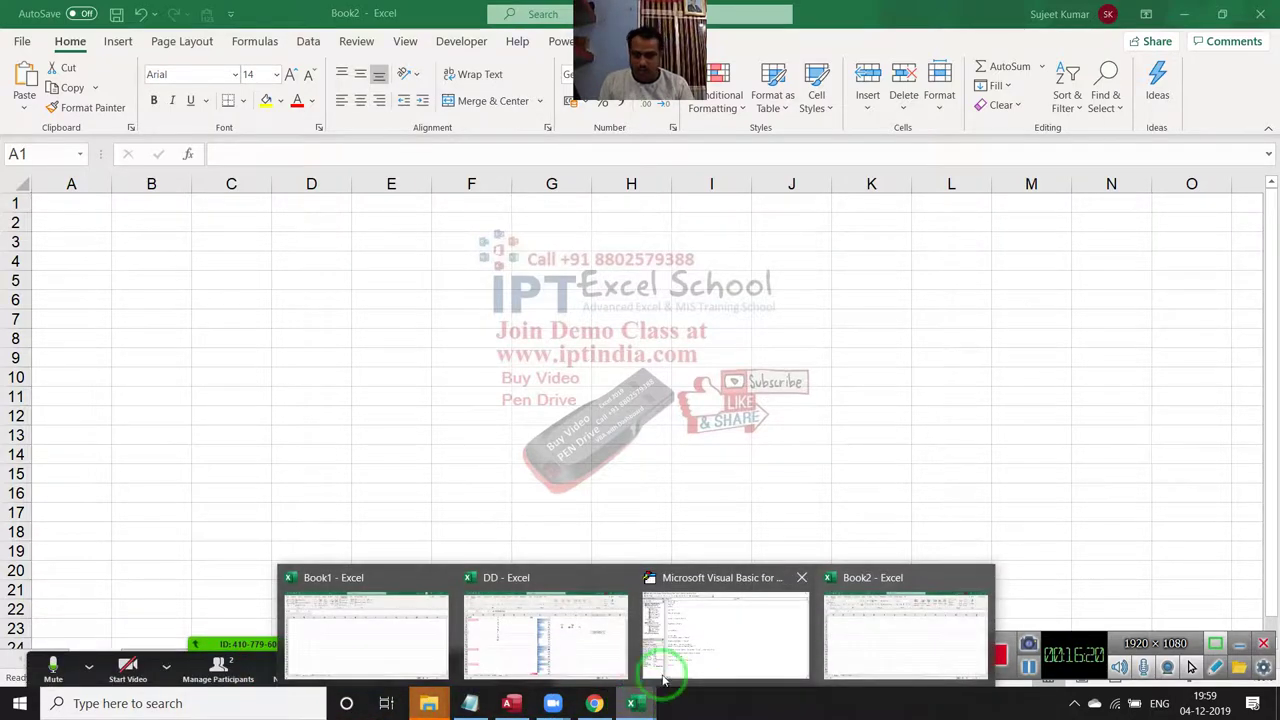
Change the copy destination to Workbooks("Book2.xlsm").Sheets("Sheet3").
left_click(662, 648)
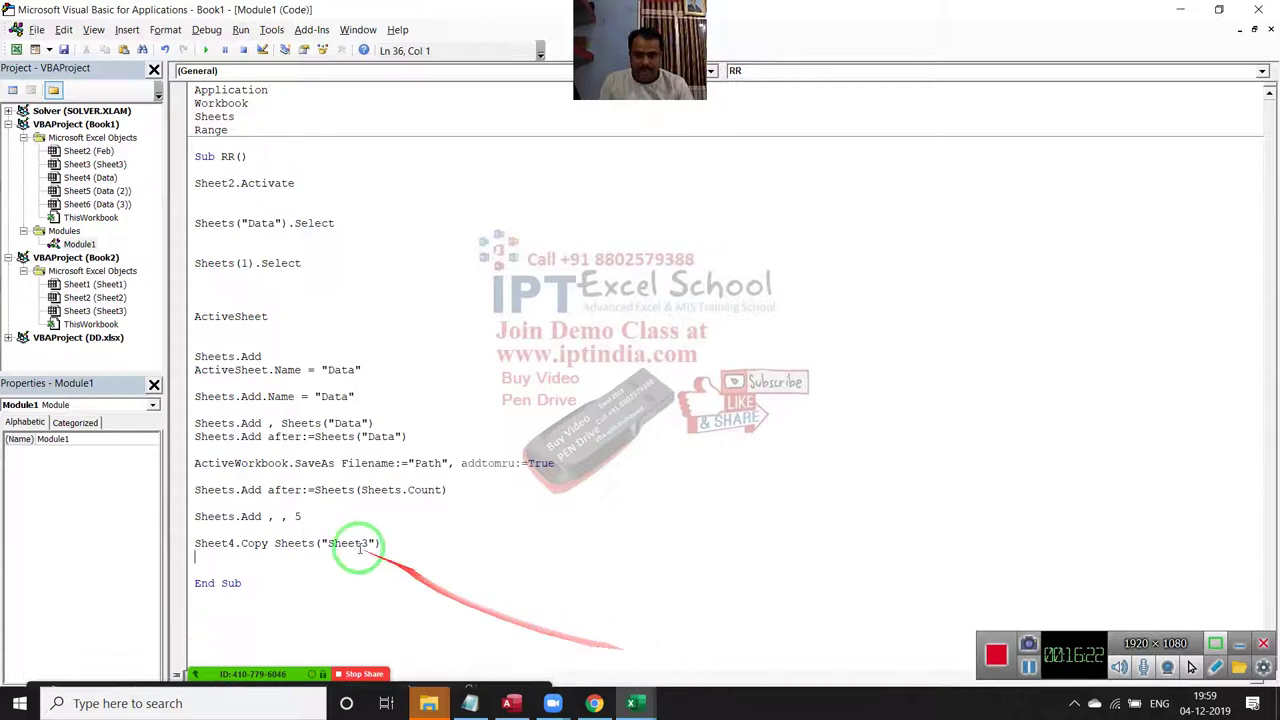
left_click(276, 543)
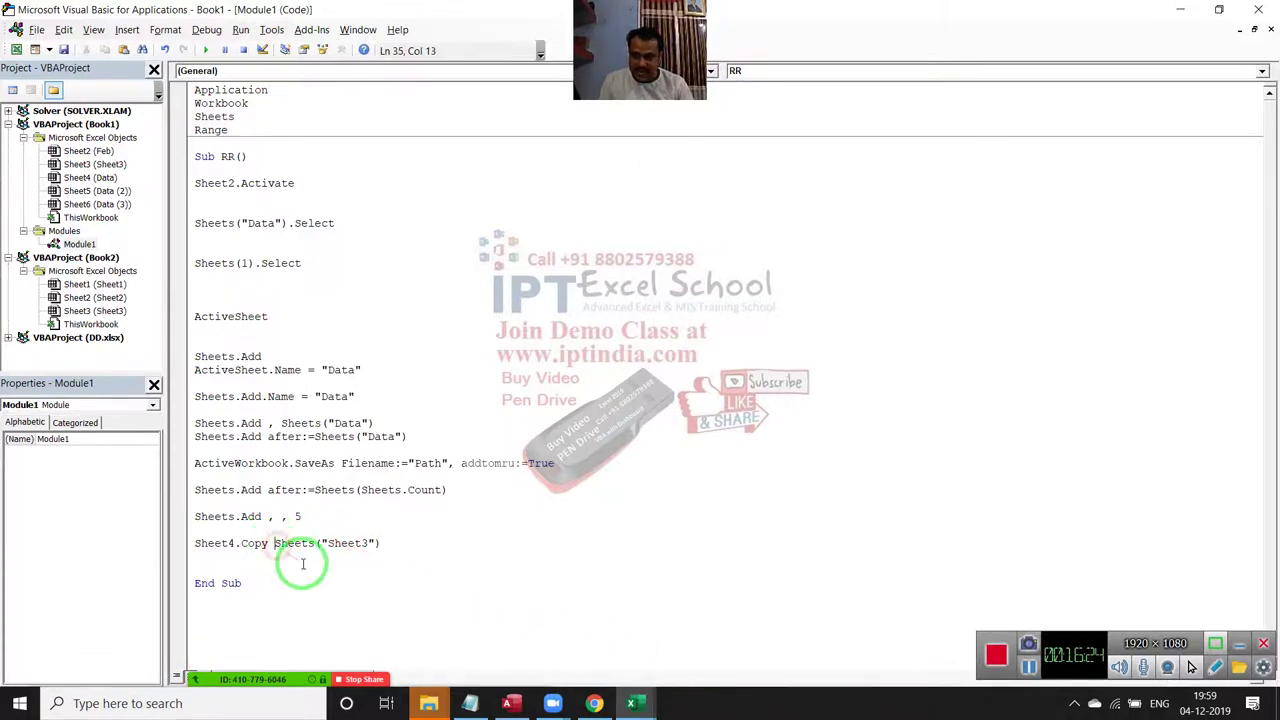
type("wor")
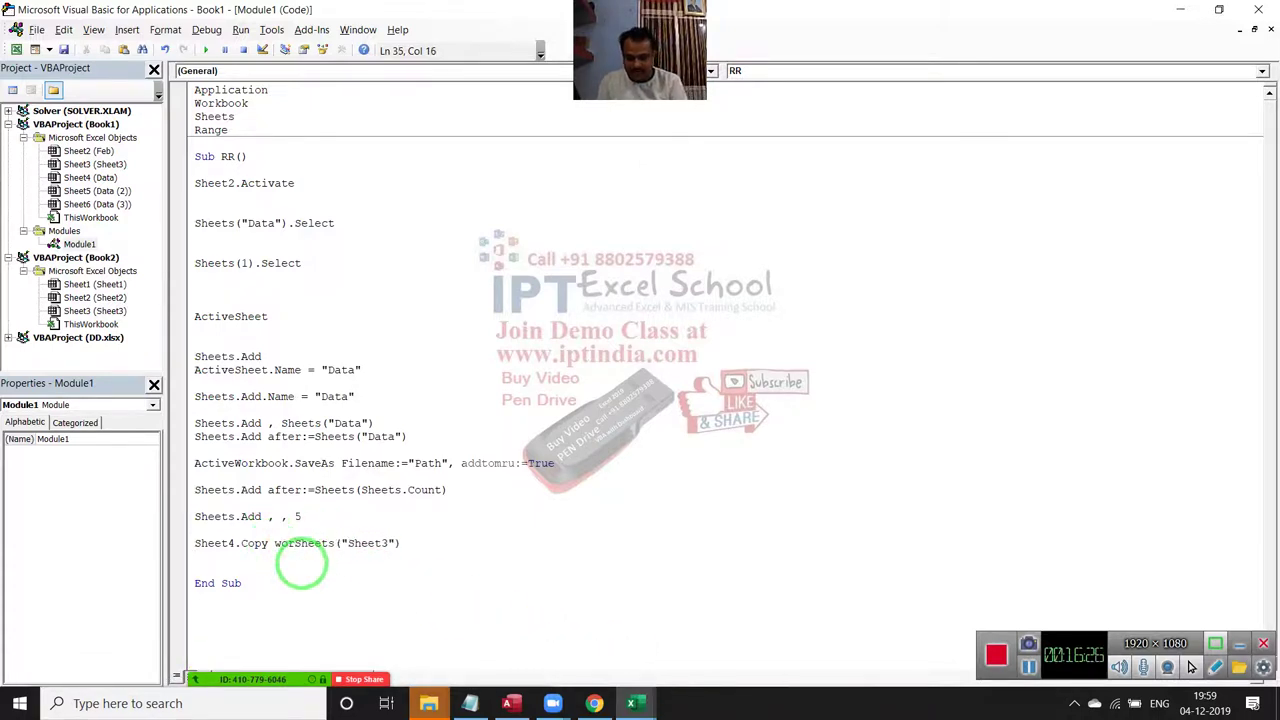
type("kbooks")
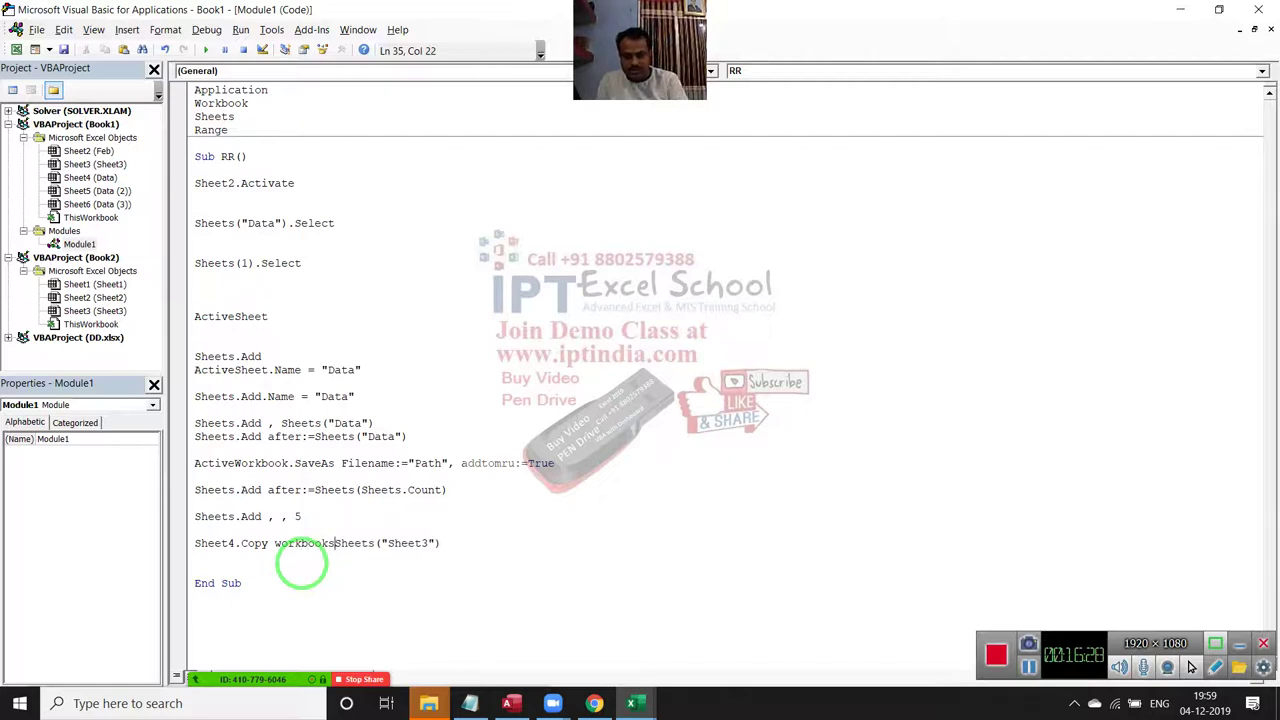
type("(\"Boo")
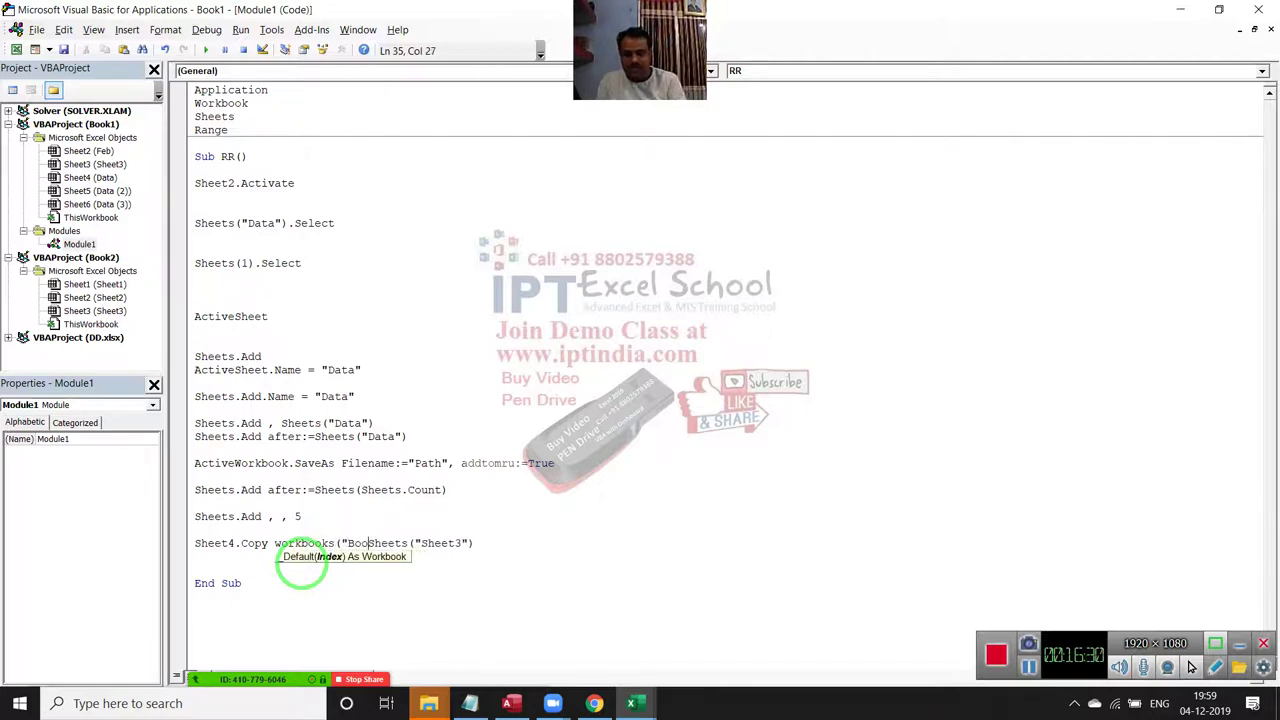
type("k1")
key("BackSpace")
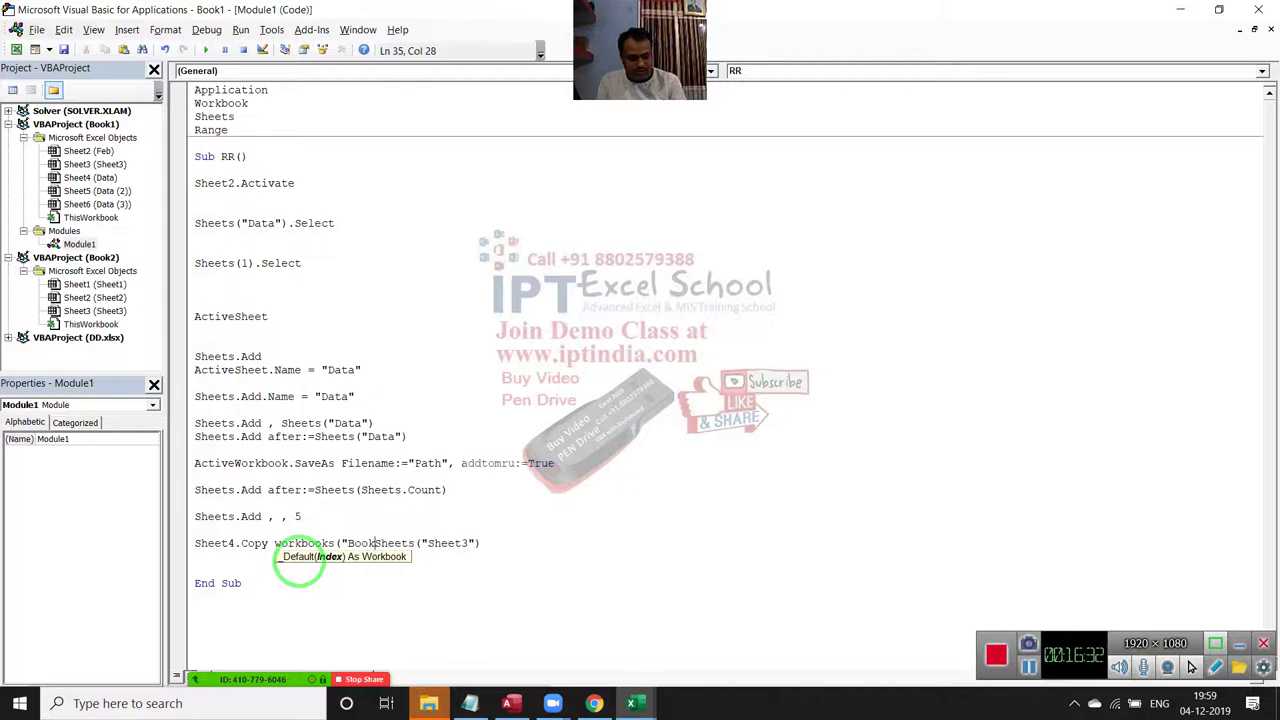
type("2.xls")
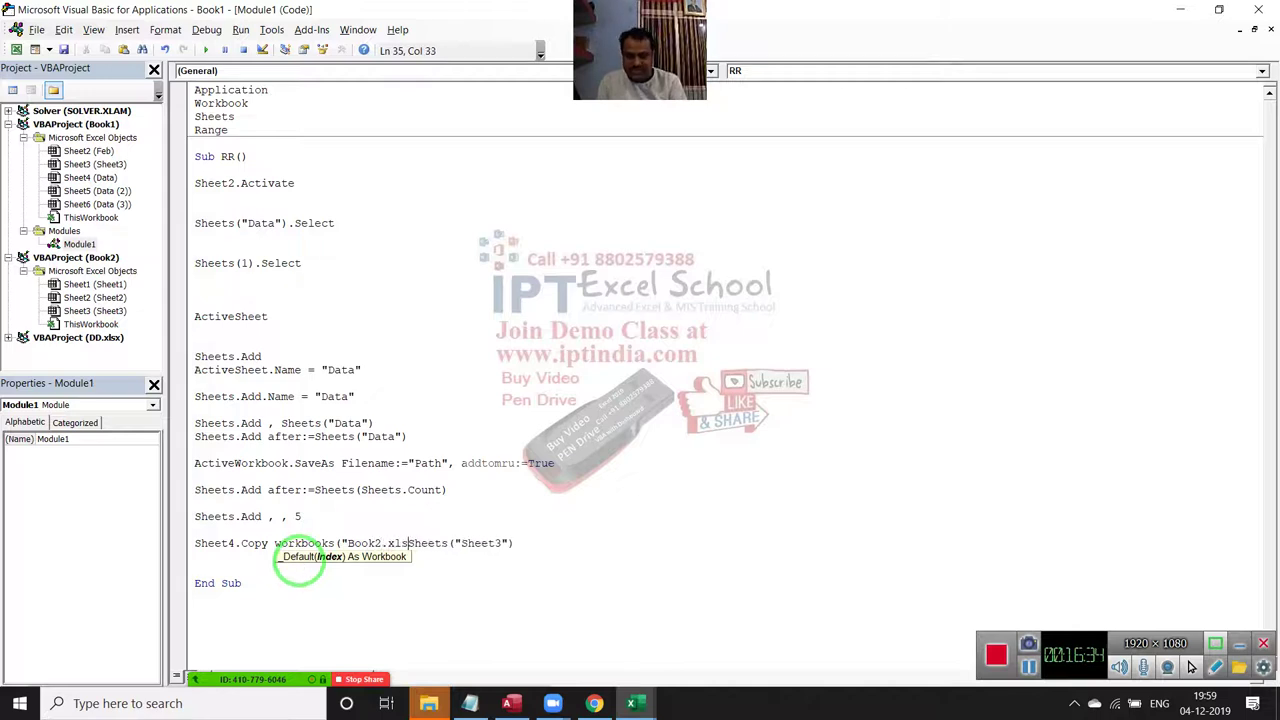
type("m\"")
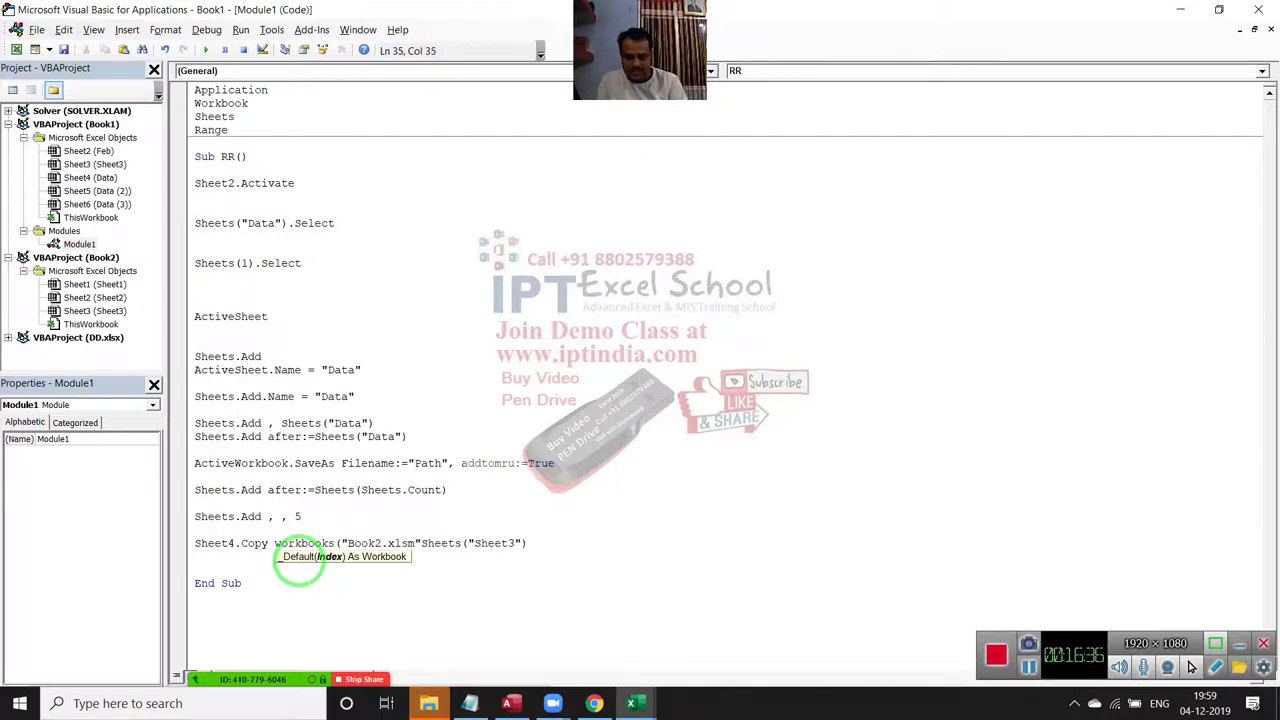
type(").")
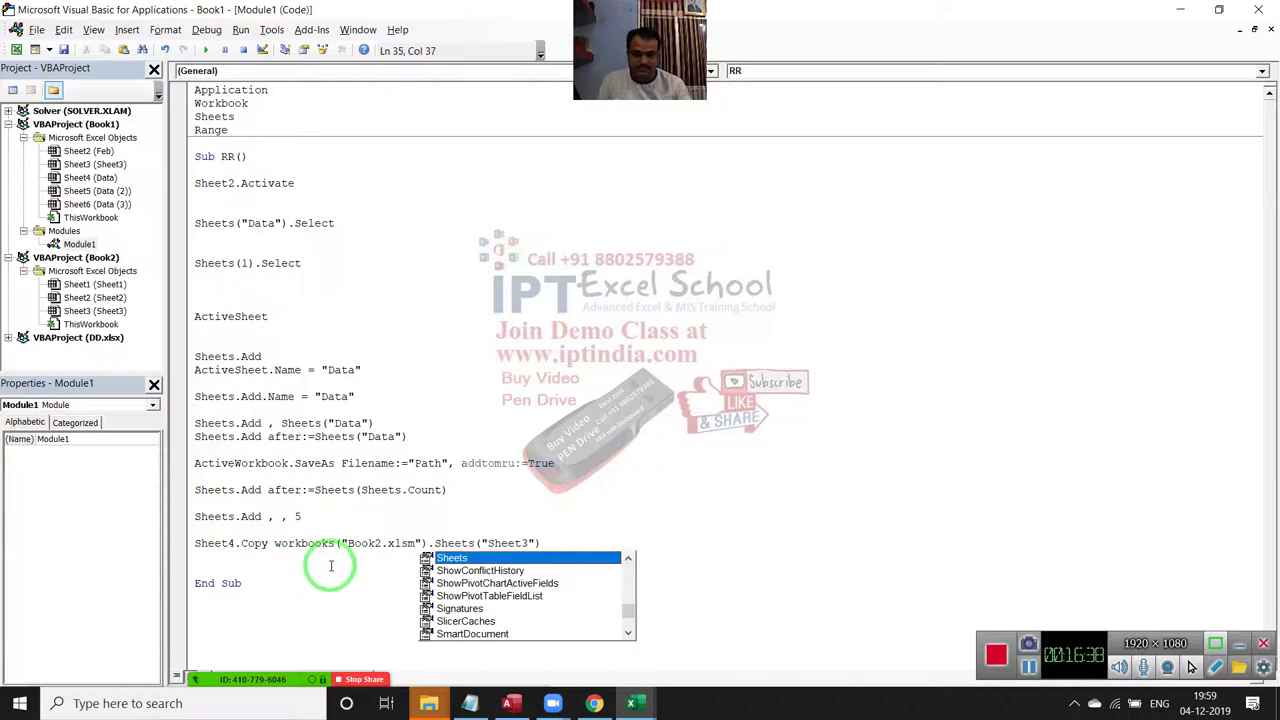
key("Tab")
left_click(327, 575)
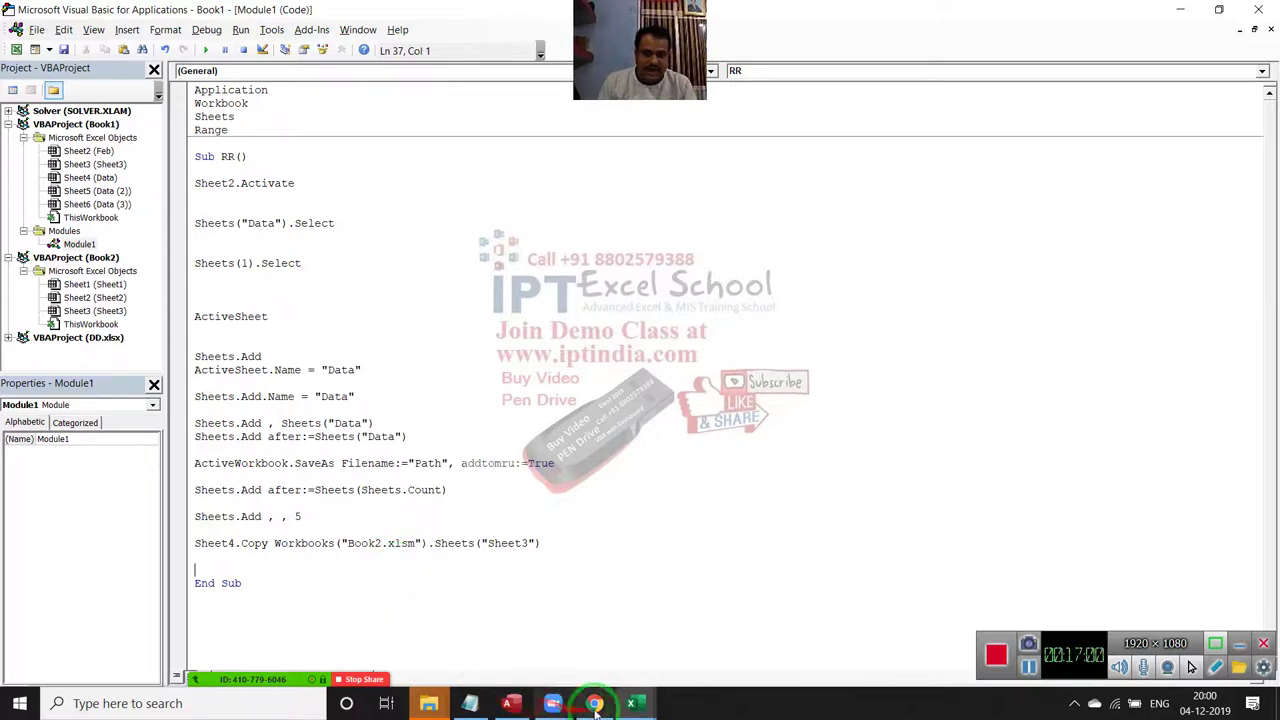
Check the Book2 workbook, then return to the blank lines around the copy statement.
mouse_move(631, 703)
left_click(884, 633)
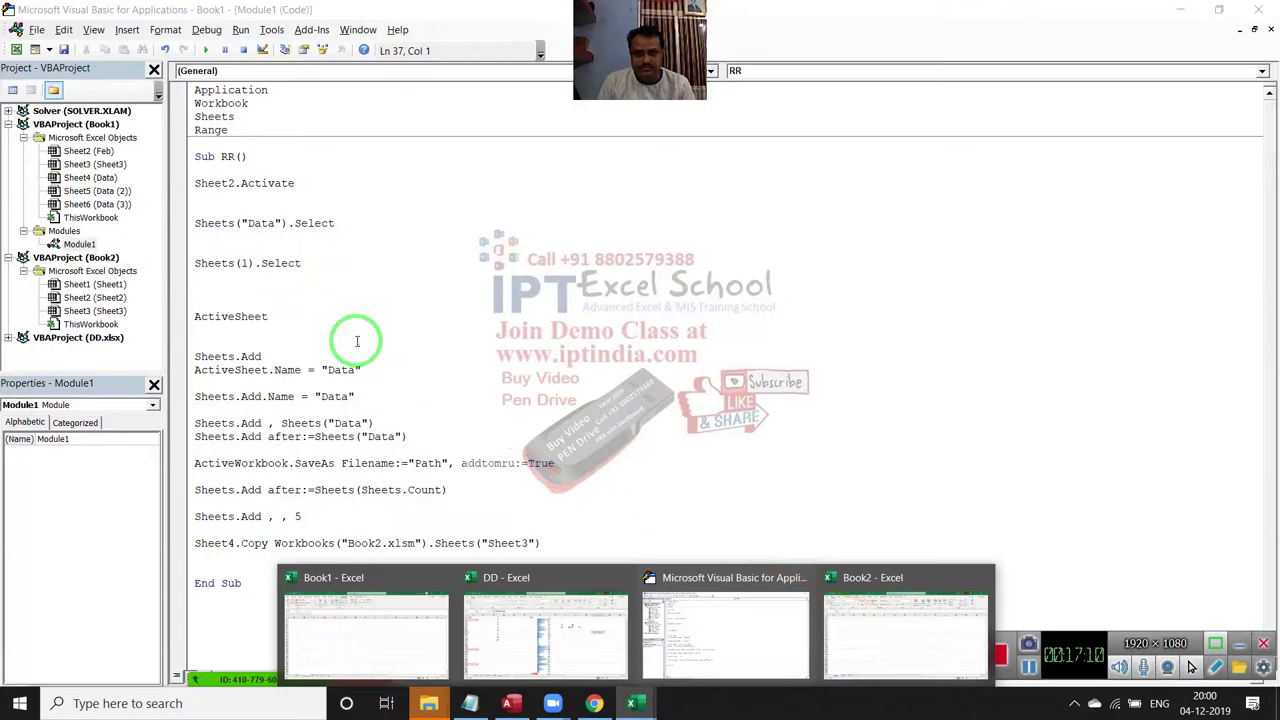
left_click(356, 341)
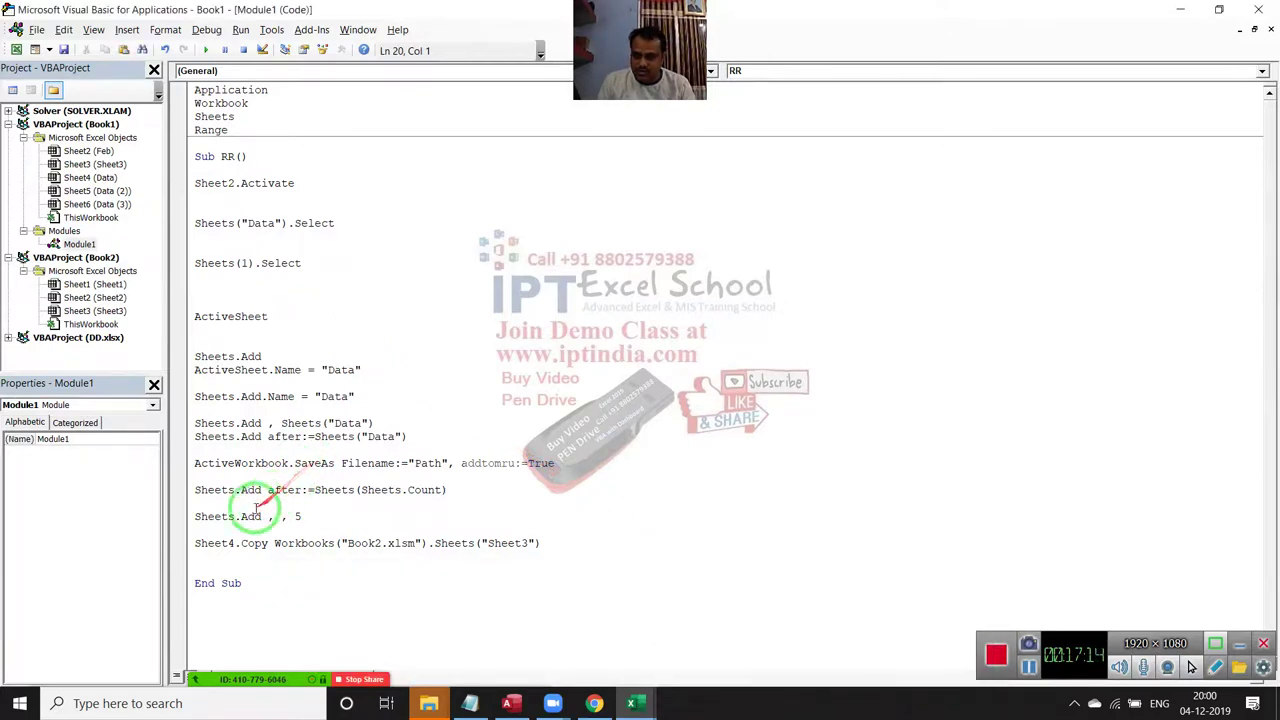
left_click(207, 533)
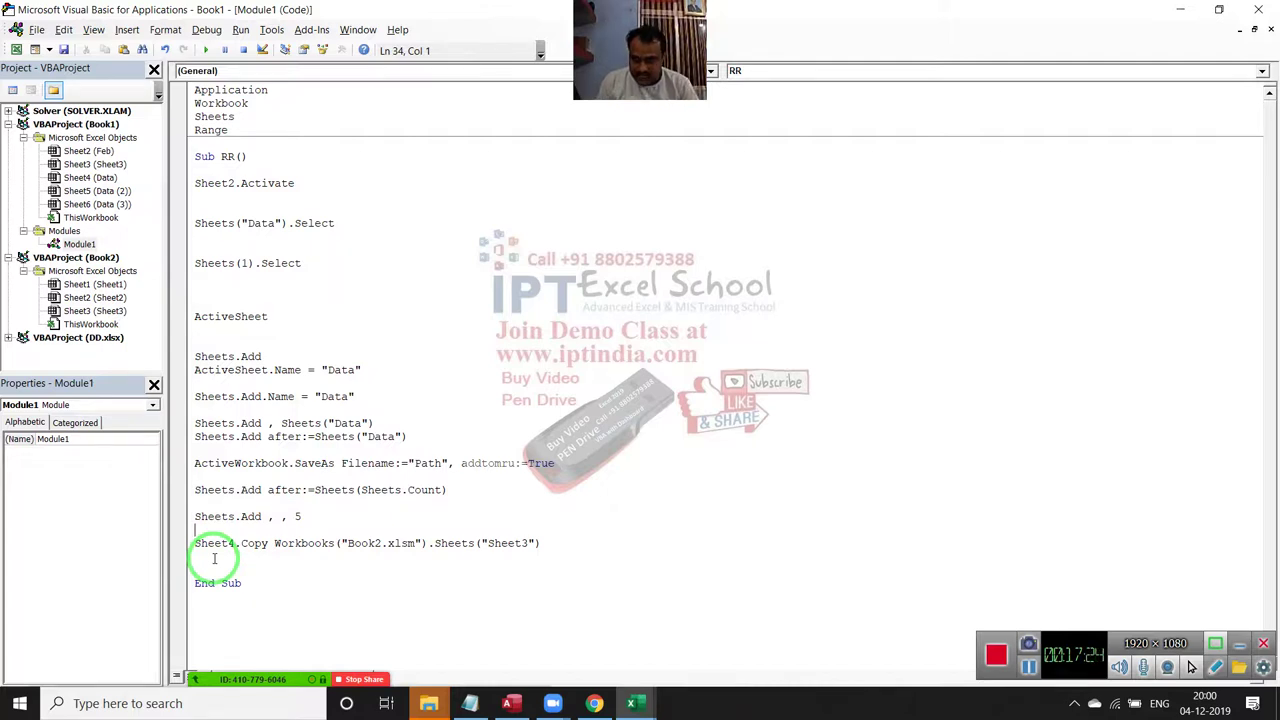
left_click(214, 558)
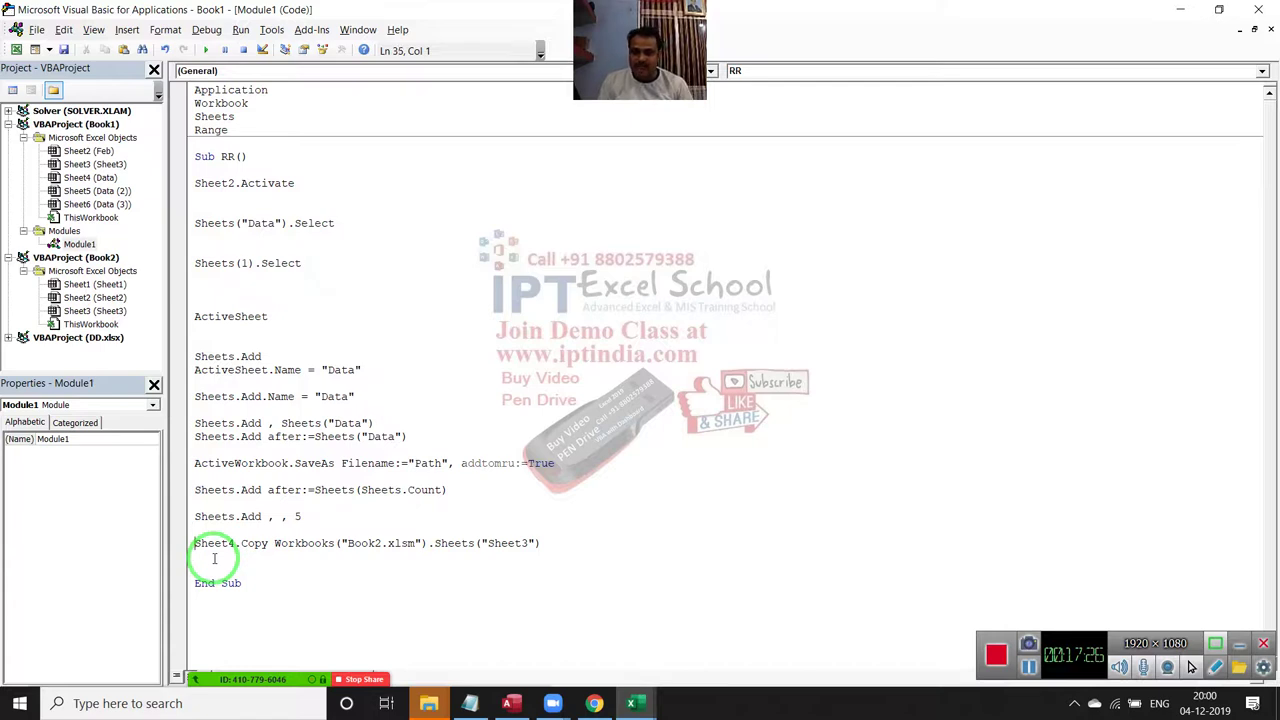
Add a Sheet4.Move statement on the line below the copy statement.
left_click(214, 558)
type("she")
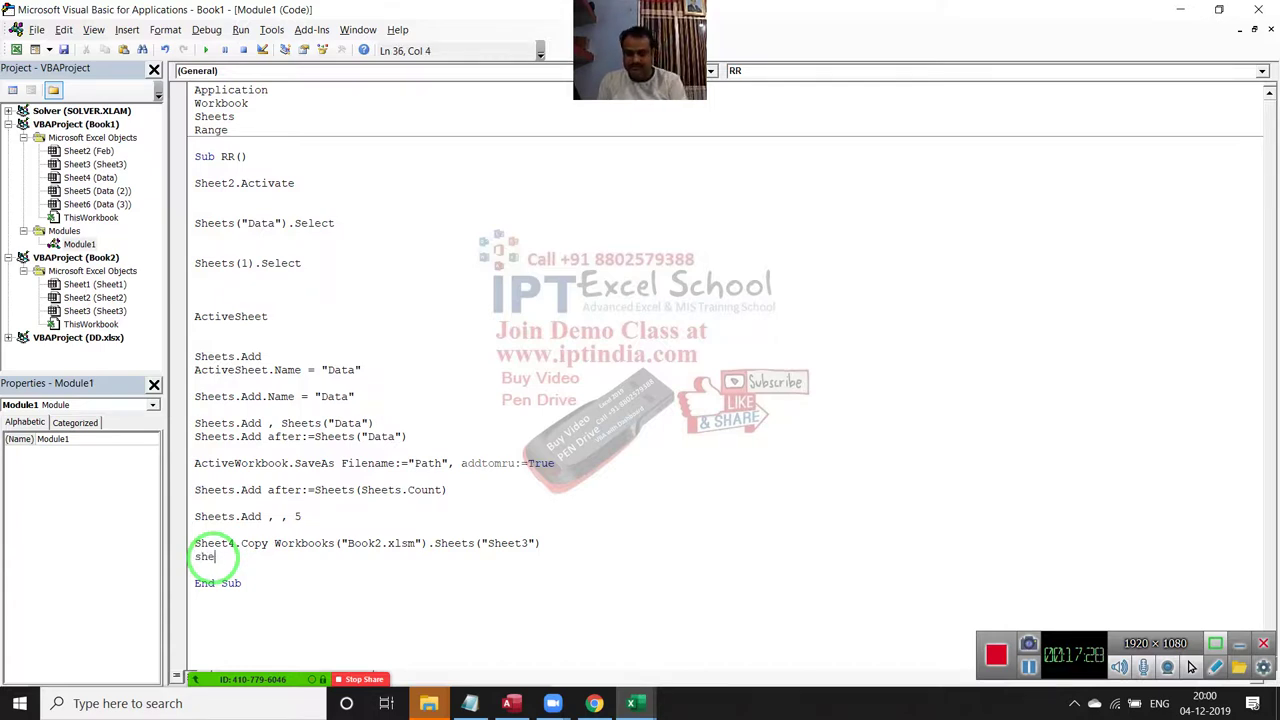
type("et4.")
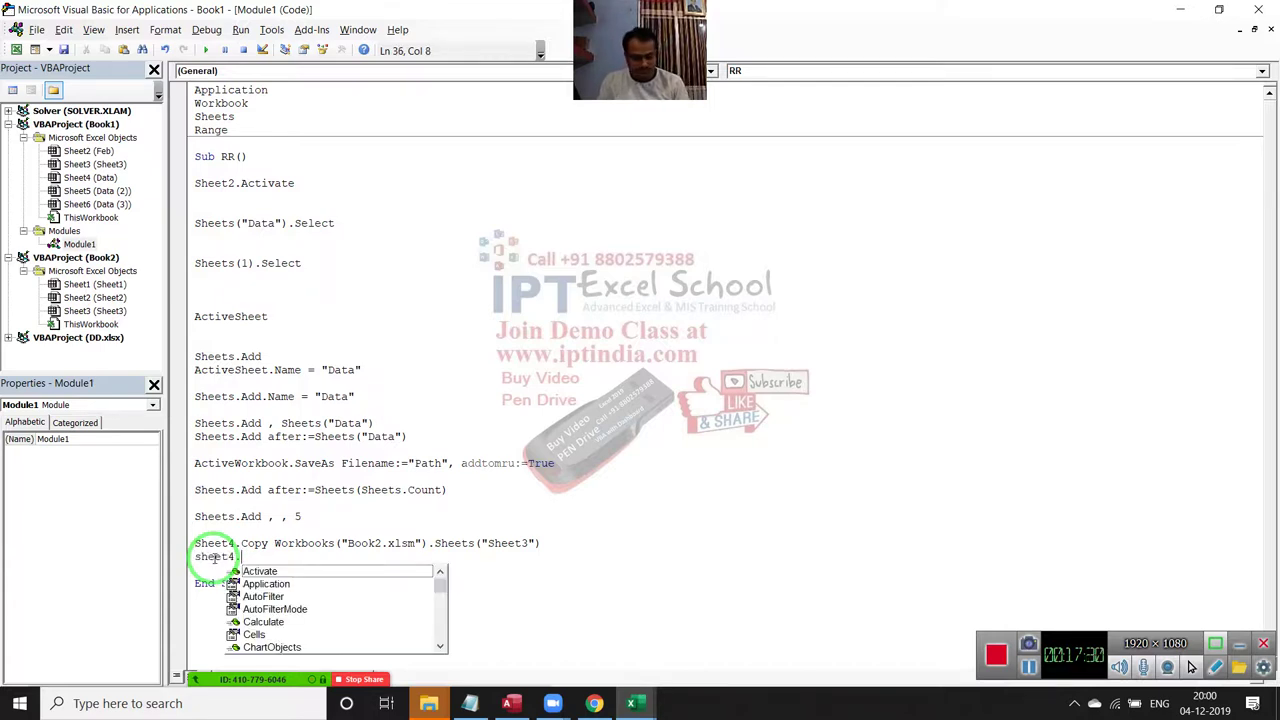
type("mov")
key("Tab")
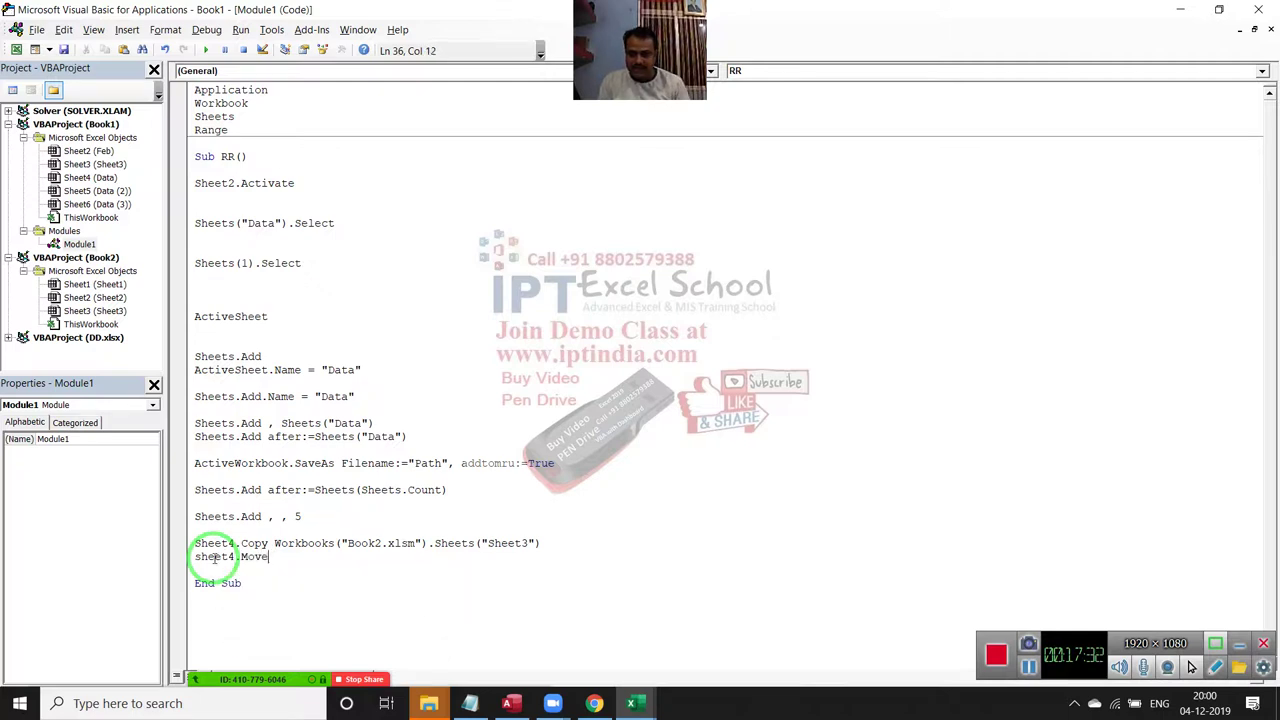
key("Return")
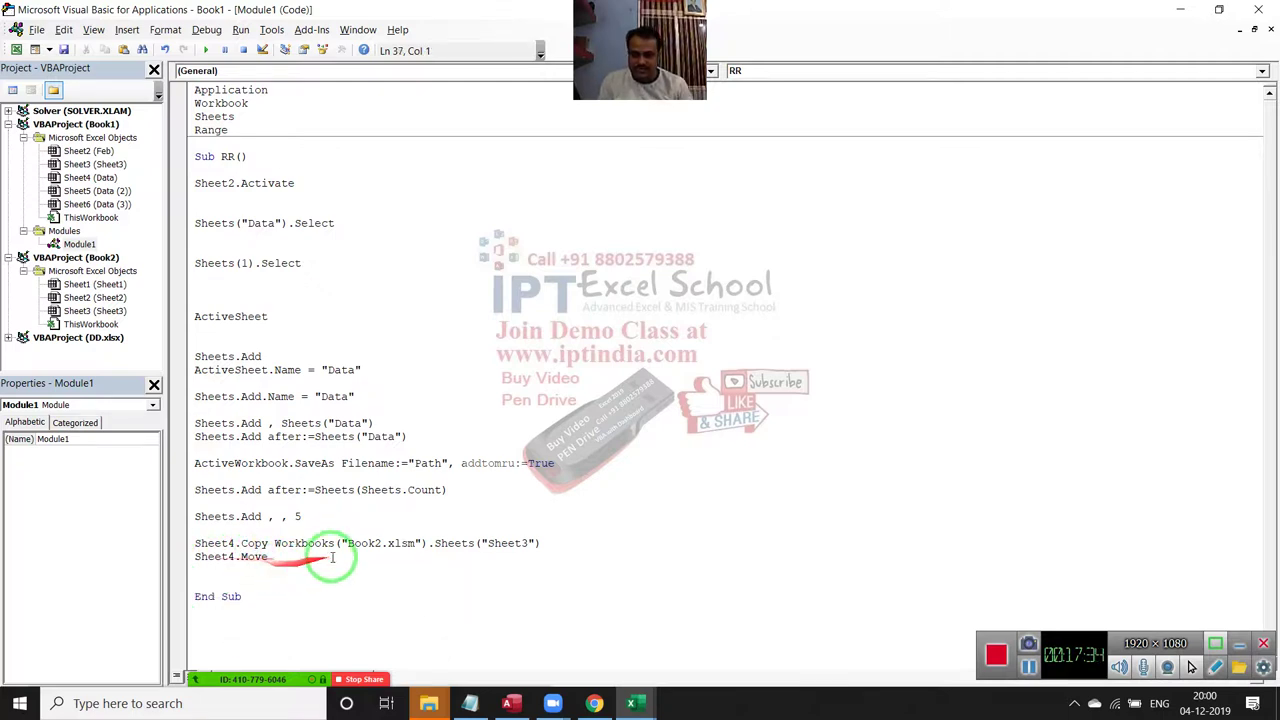
Highlight the copy statement's destination argument, then show the Windows desktop.
left_click_drag(433, 543, 541, 543)
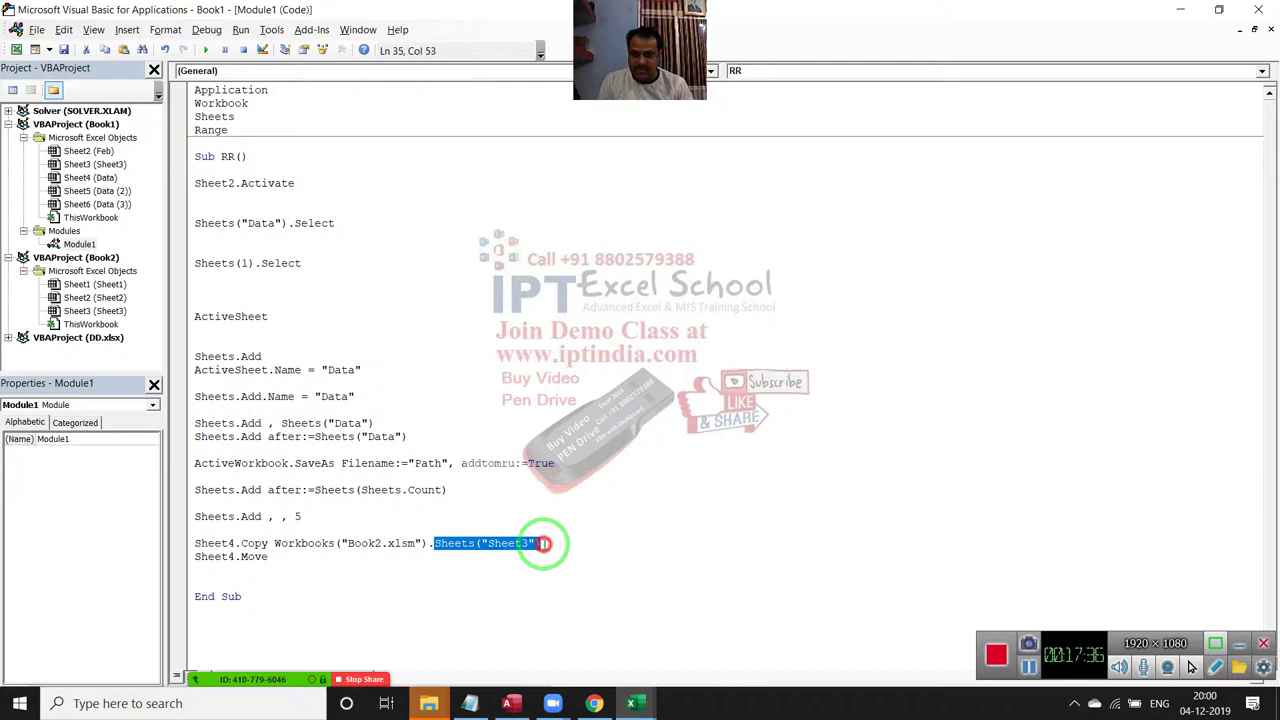
left_click_drag(272, 545, 541, 545)
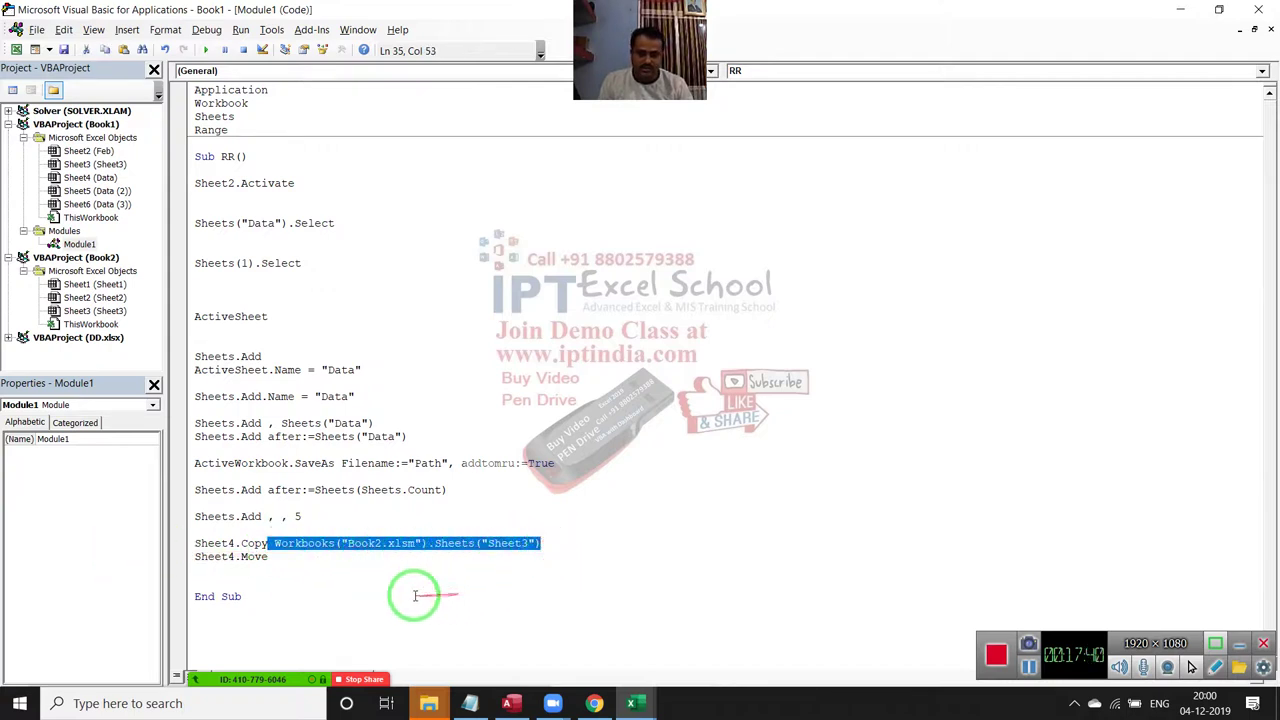
left_click(274, 568)
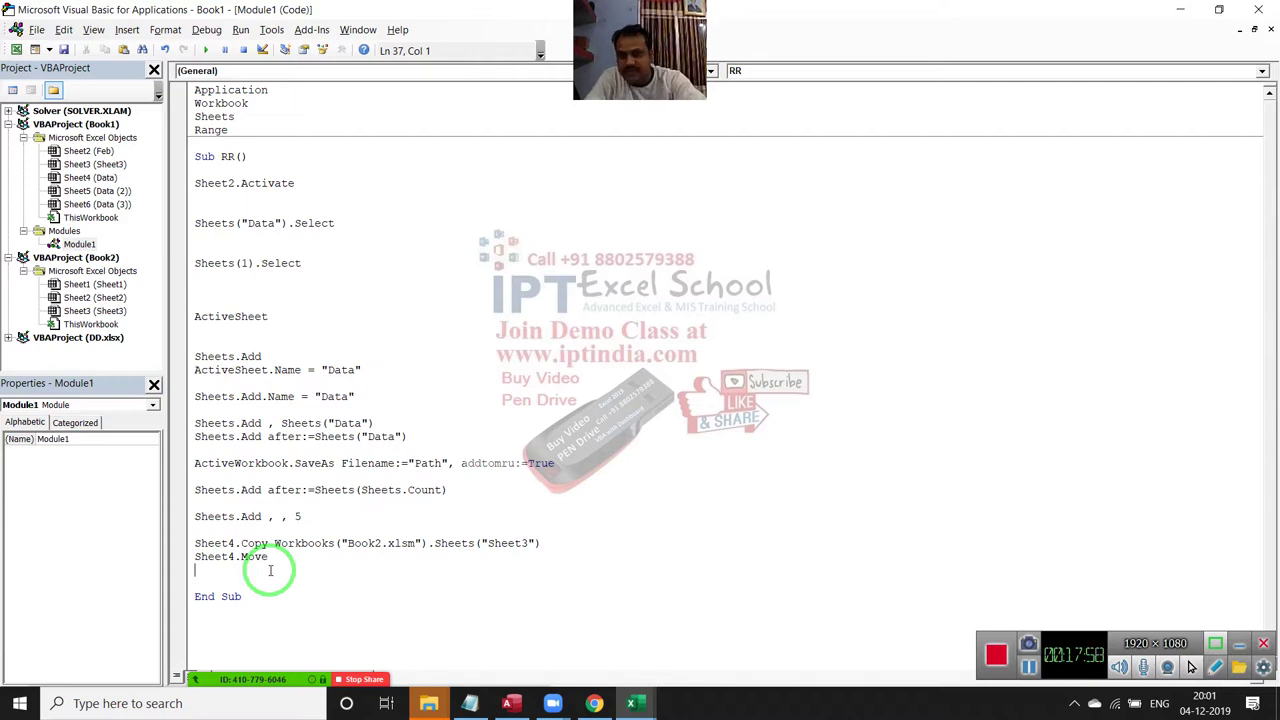
key("super+d")
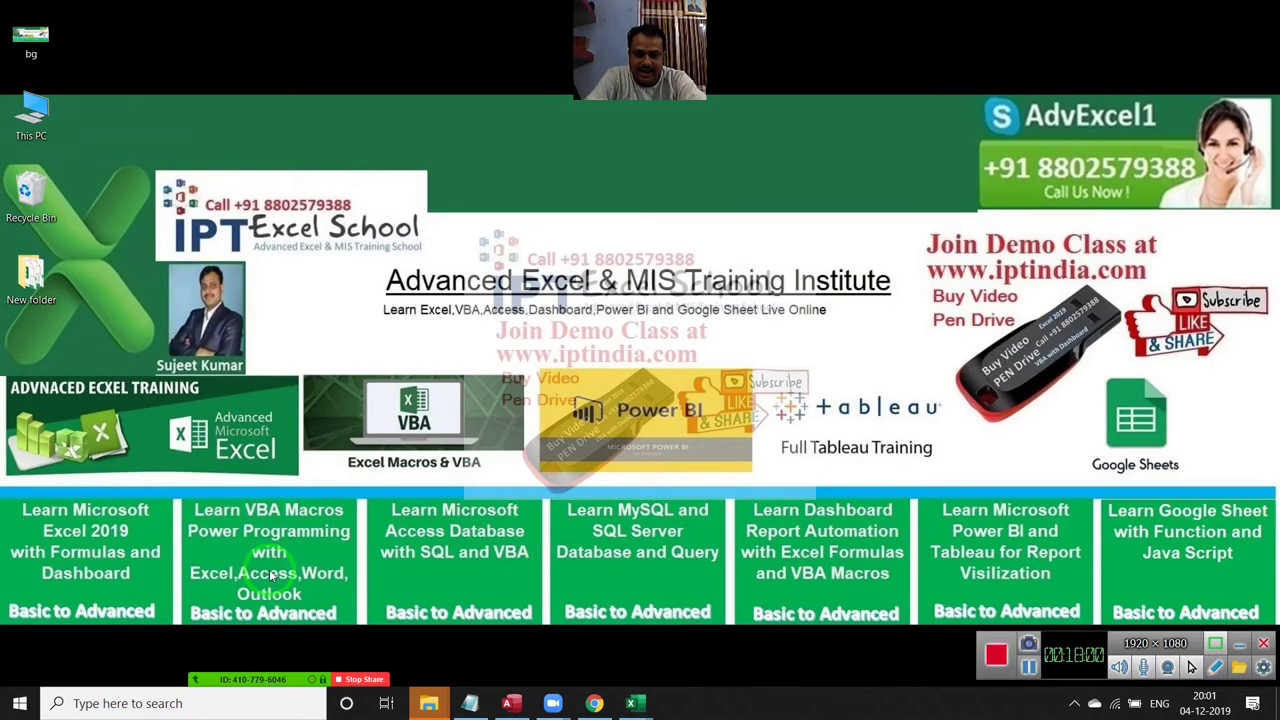